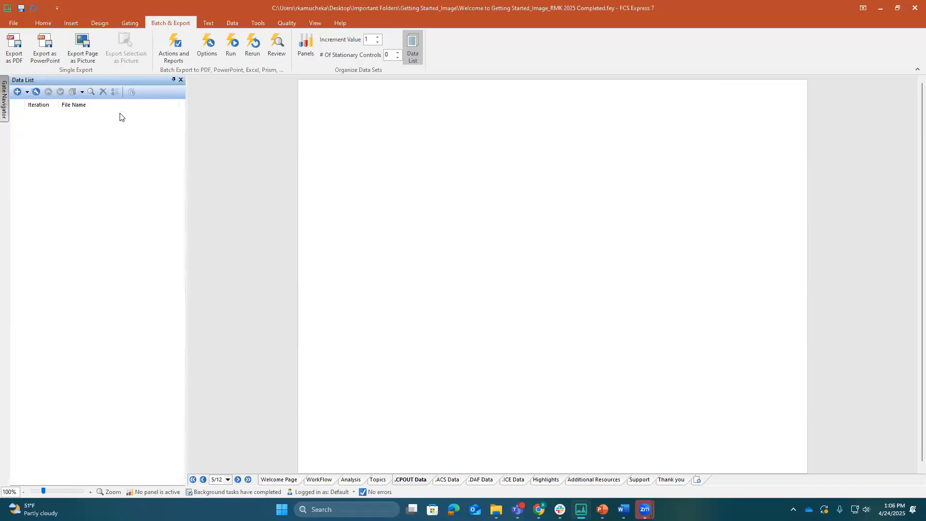
Show the Gate Navigator and pin it open alongside the data list
left_click(4, 114)
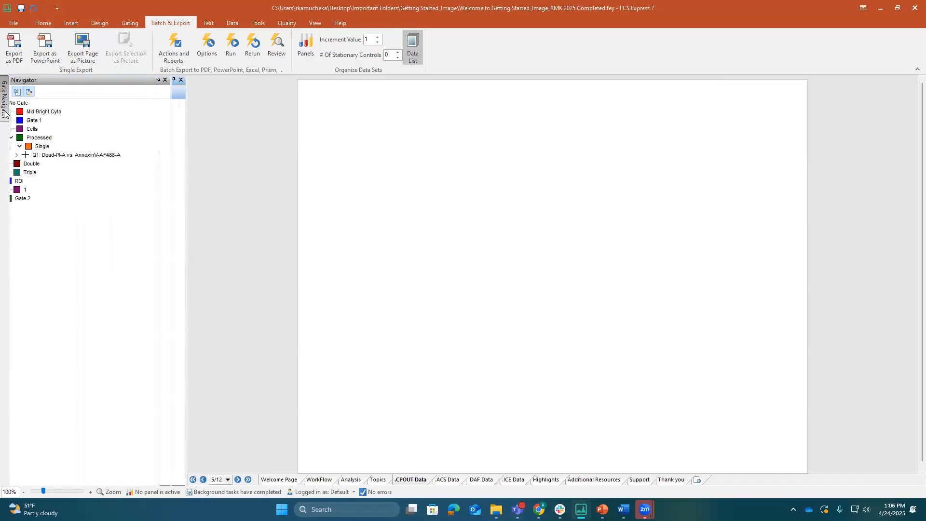
left_click(173, 80)
Delete the Mid Bright Cyto, Gate 1, Cells and Processed gates, including all gates nested under Processed
left_click(49, 318)
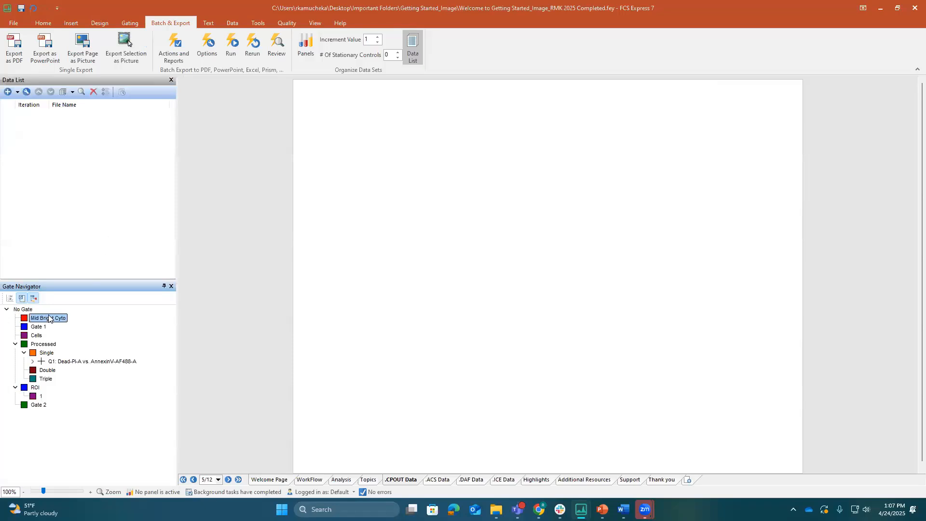
left_click(37, 407)
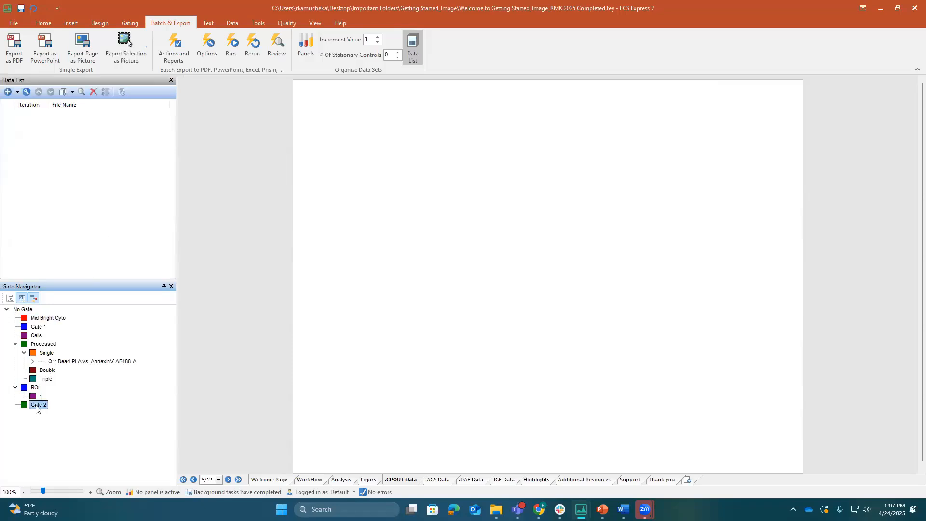
left_click(40, 318)
key("Delete")
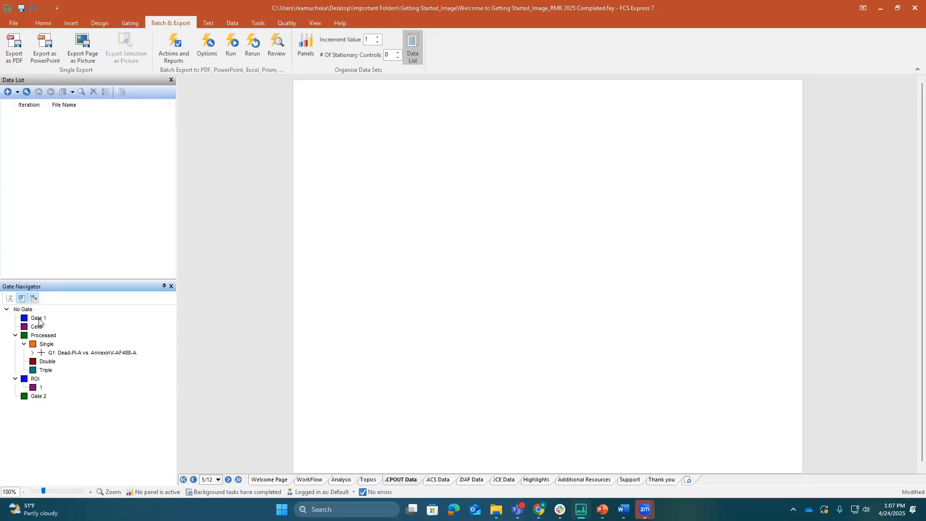
left_click(37, 318)
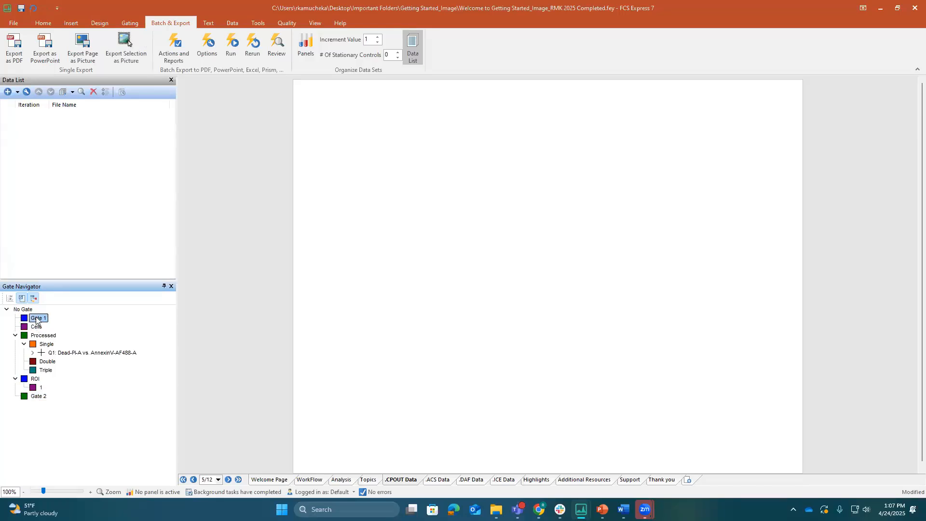
key("Delete")
key("Delete")
key("Delete")
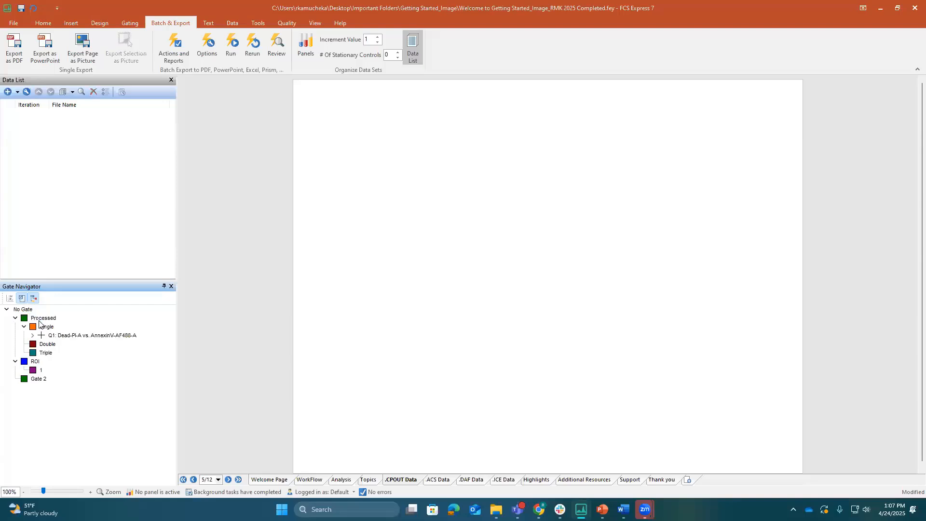
left_click(428, 320)
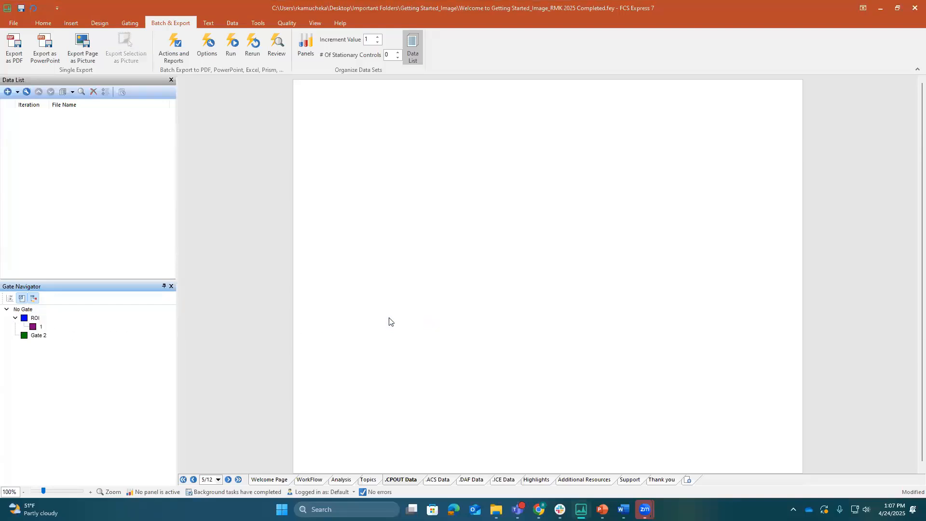
Delete the ROI gate with its nested gate 1, and Gate 2, leaving only No Gate
left_click(38, 320)
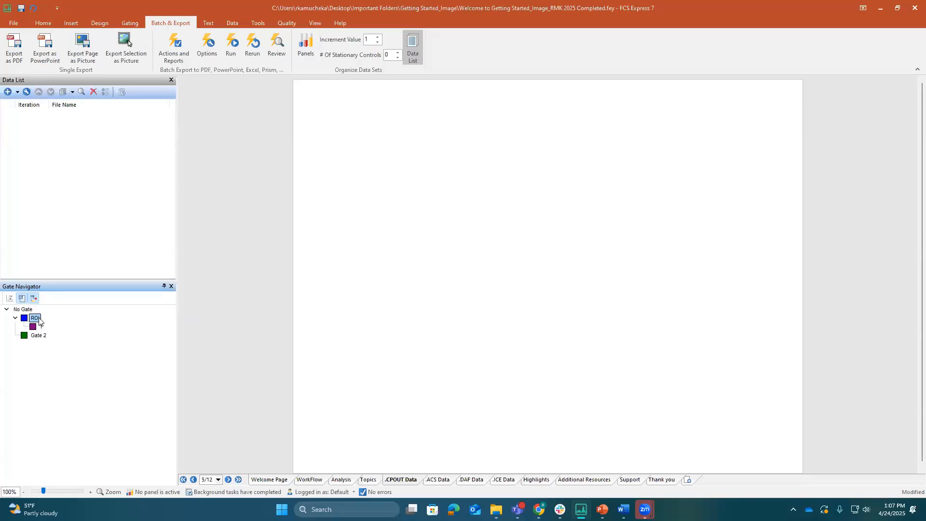
key("Delete")
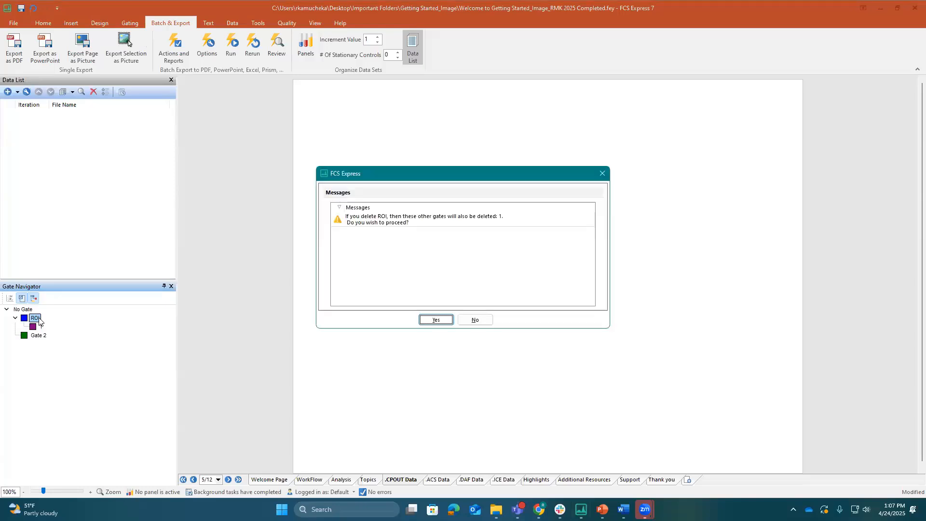
left_click(436, 320)
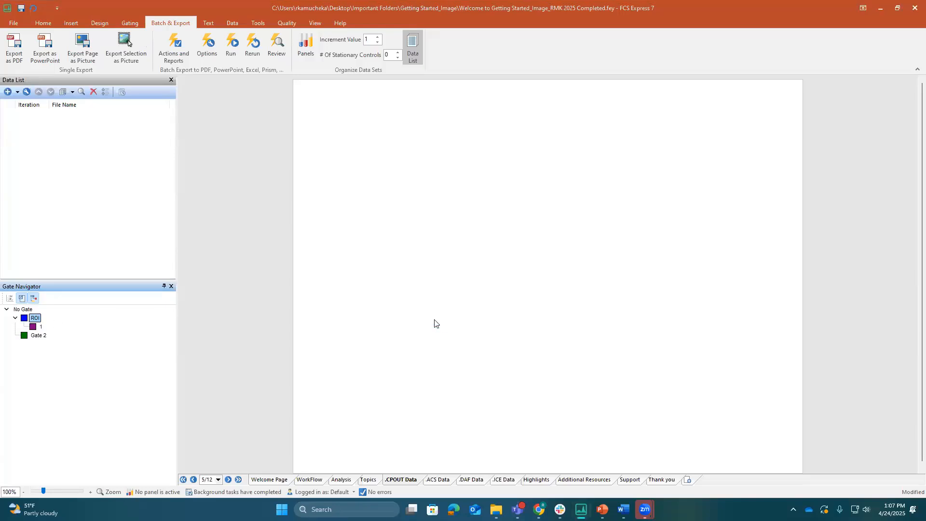
left_click(38, 321)
key("Delete")
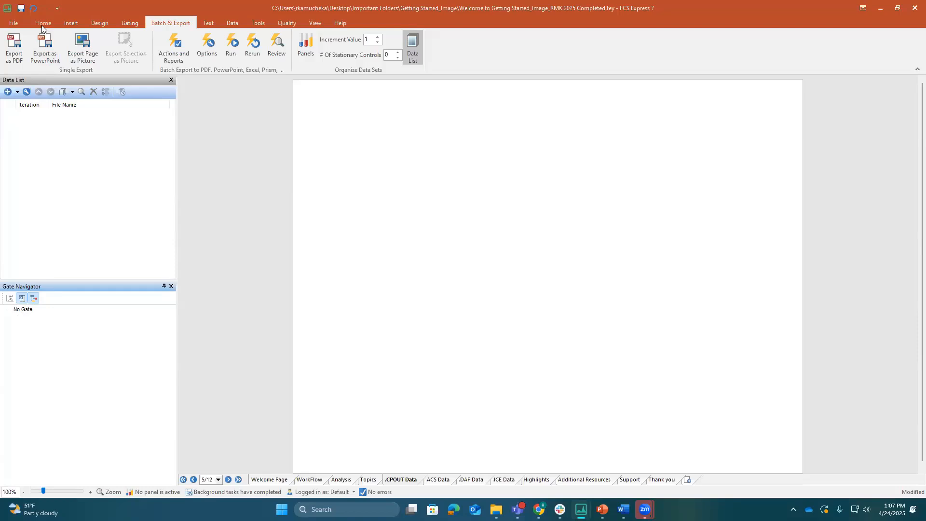
Examine the data loading settings in the user options for each image format, from ImageXPress Velos to Perkin Elmer Vectra
left_click(14, 23)
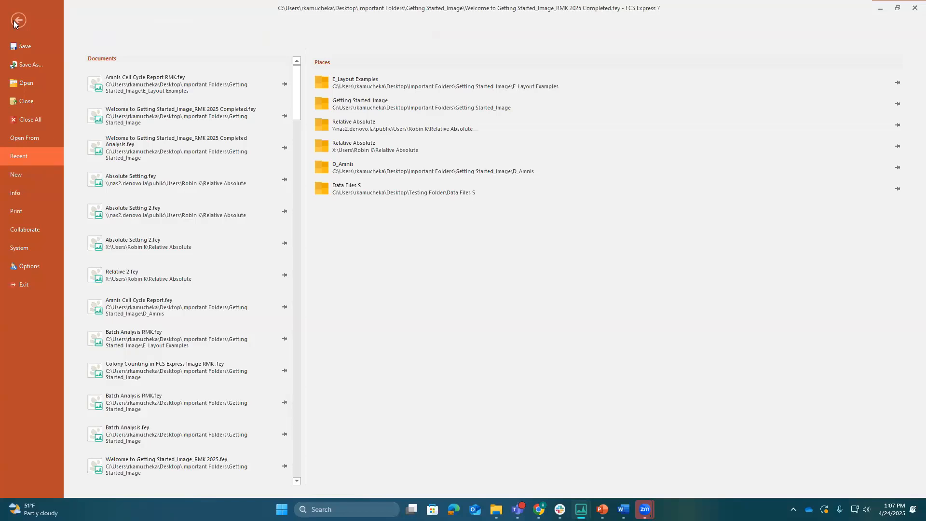
left_click(29, 266)
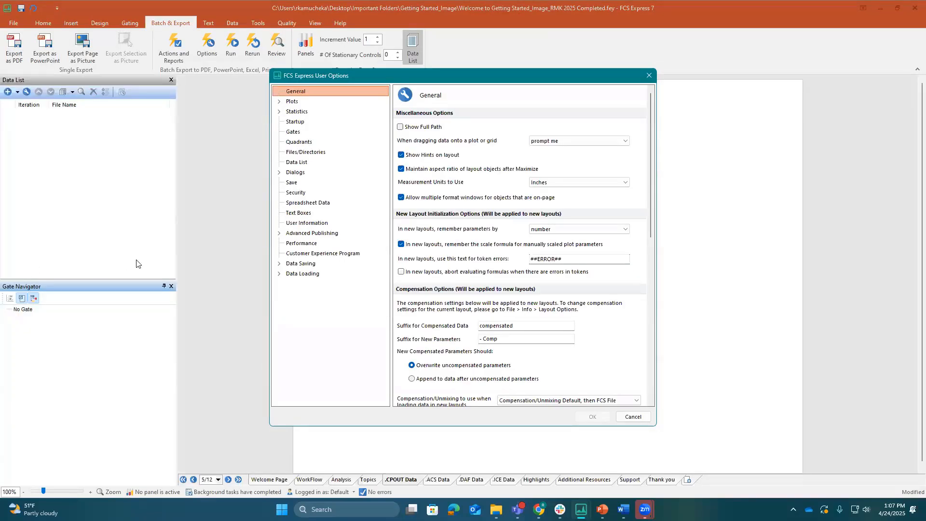
left_click(280, 274)
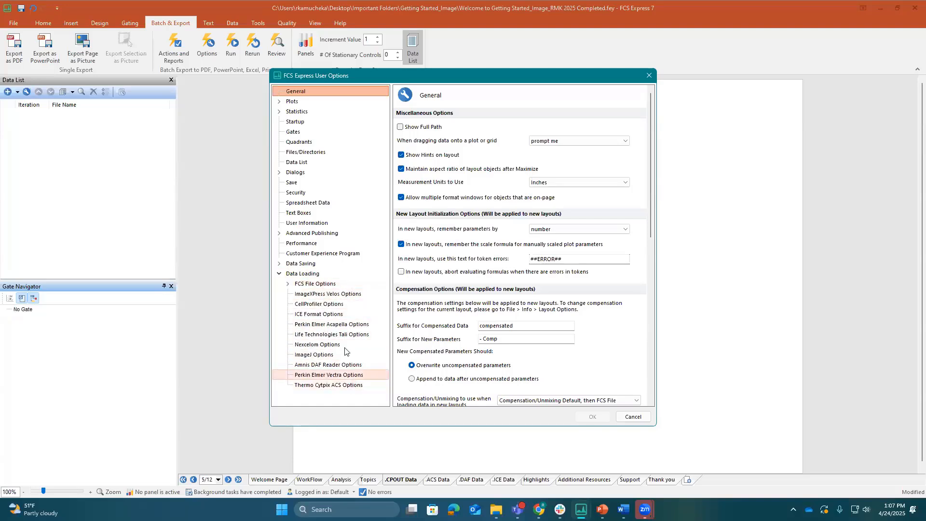
left_click(364, 295)
left_click(356, 304)
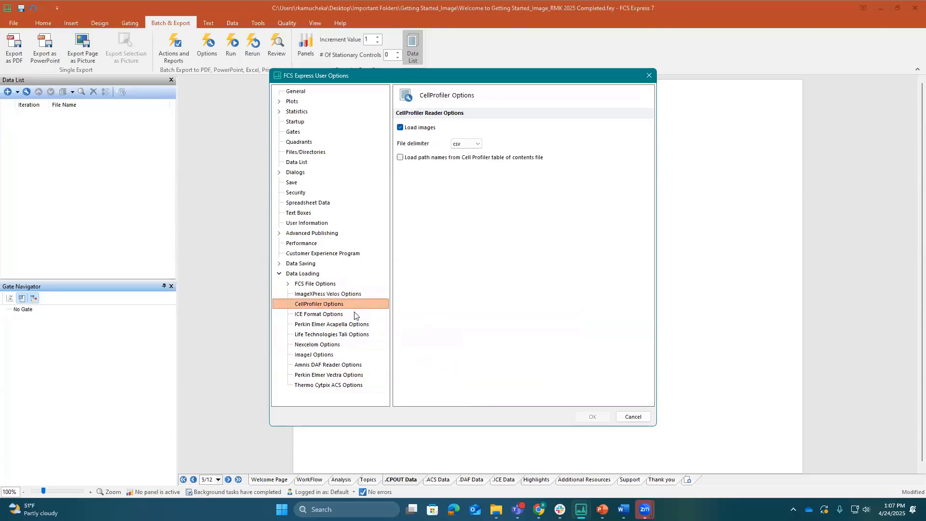
left_click(354, 314)
left_click(358, 324)
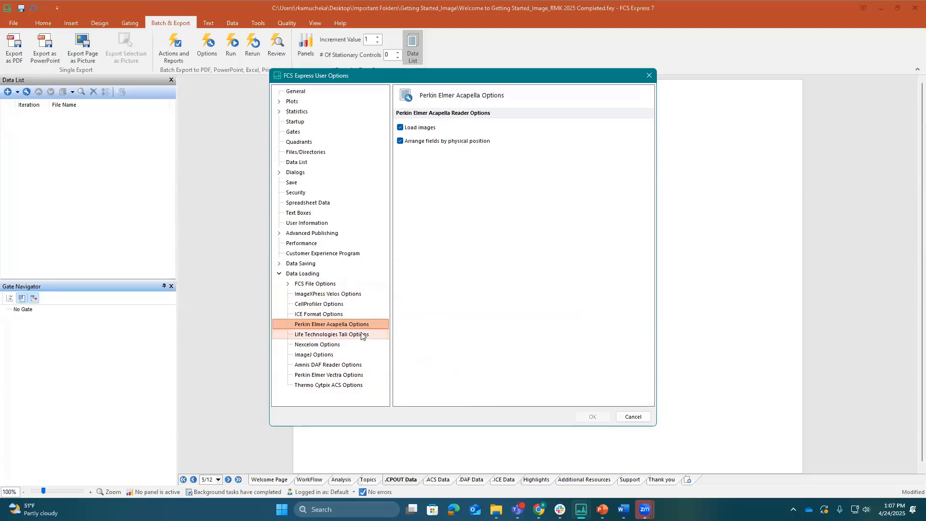
left_click(360, 334)
left_click(360, 346)
left_click(359, 355)
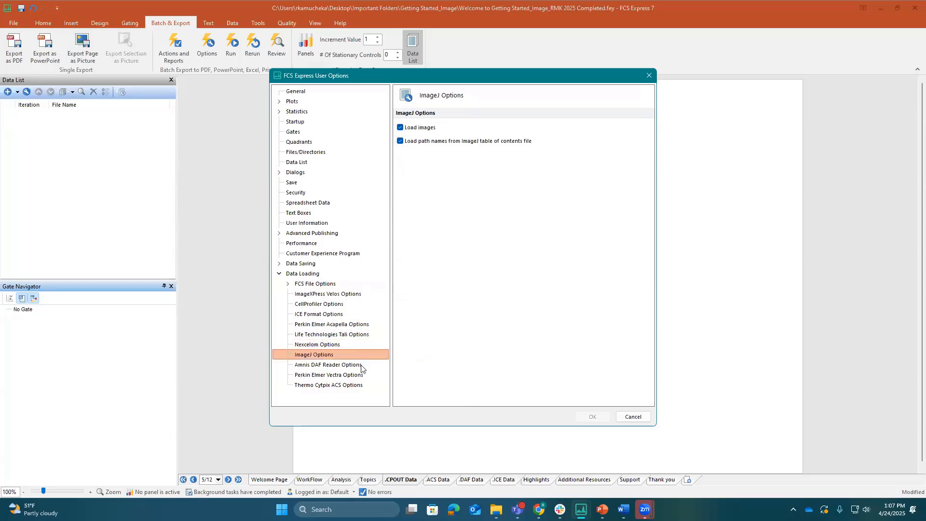
left_click(363, 365)
left_click(364, 378)
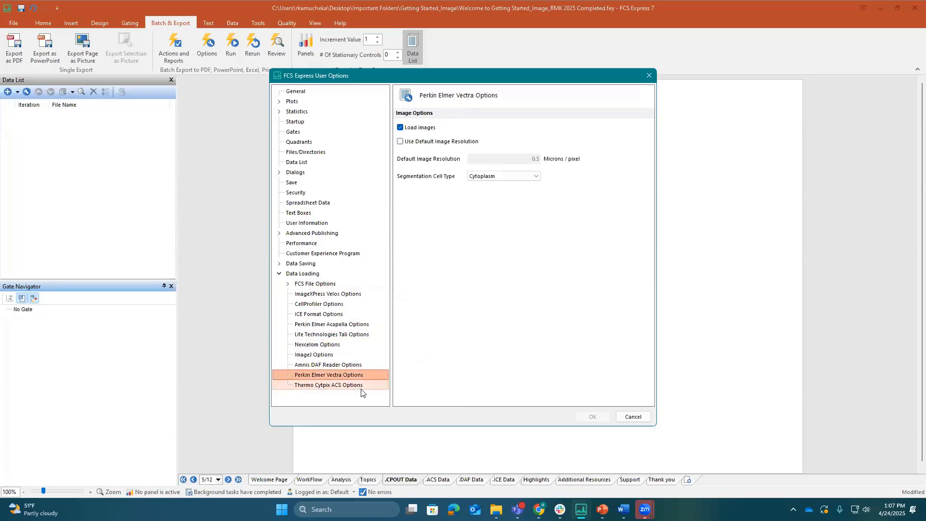
Review the Thermo Cytpix ACS data loading options down to the scatter parameters, and dismiss the user options
left_click(362, 387)
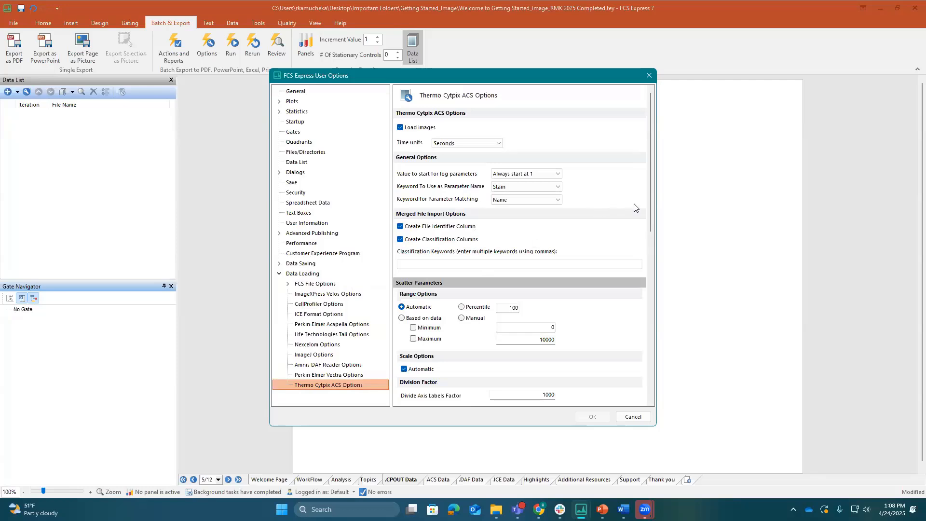
scroll(650, 236, "down", 2)
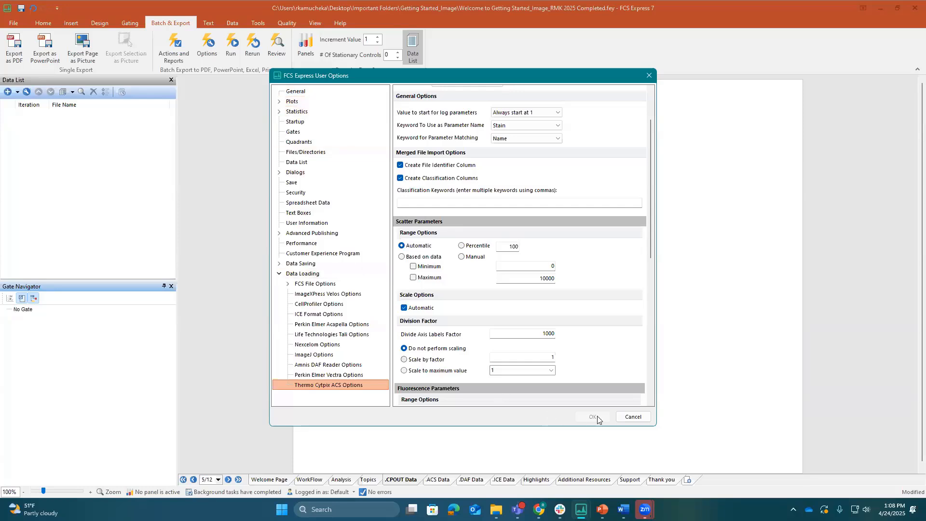
left_click(633, 417)
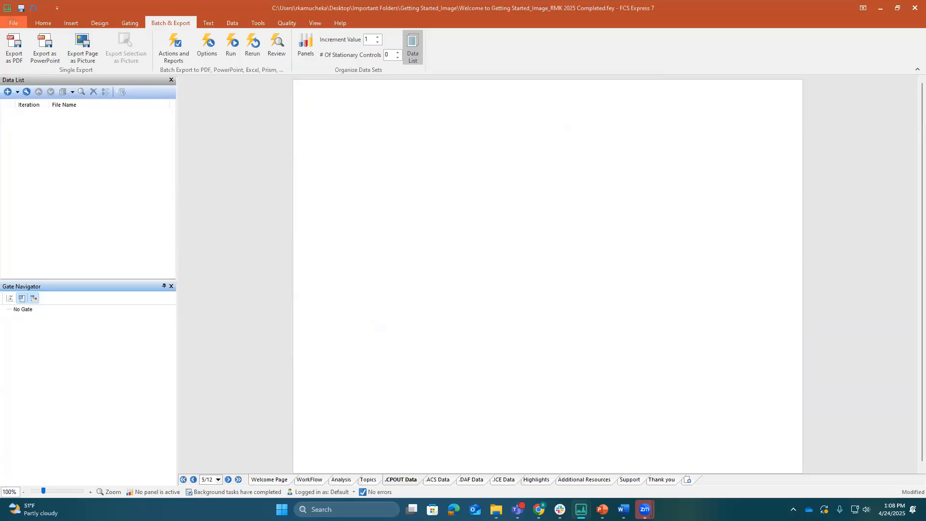
Review the clipboard, page, font and alignment commands, and the text boxes, plots and spreadsheets available for insertion
left_click(44, 24)
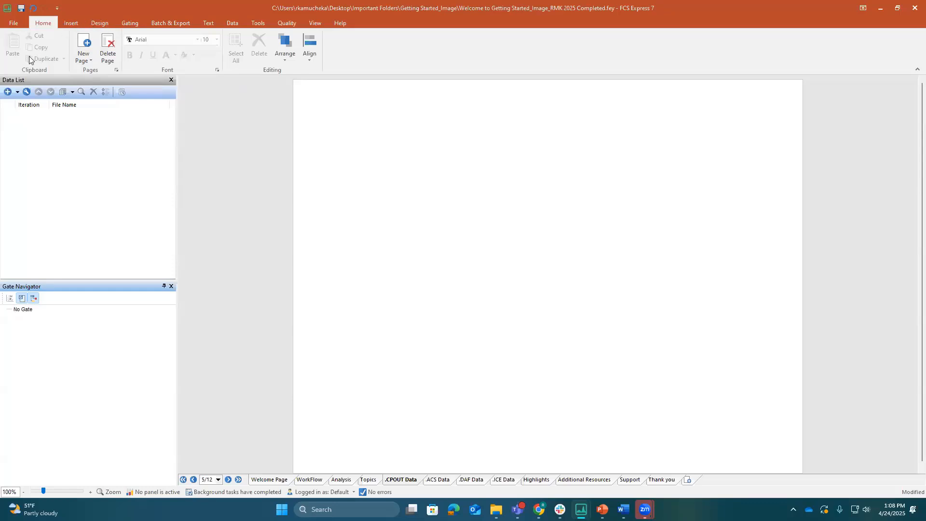
left_click(71, 23)
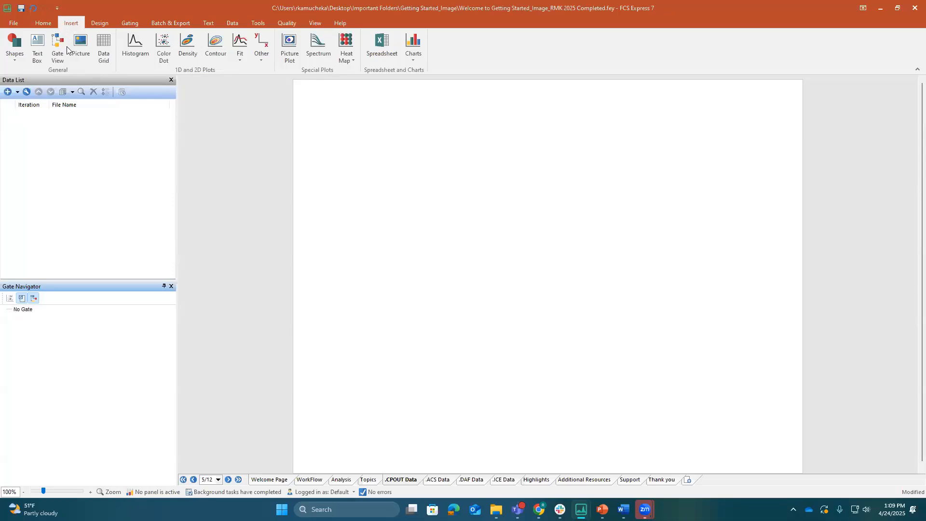
left_click(38, 54)
Examine the page design choices for orientation, margins and preset layouts
left_click(98, 23)
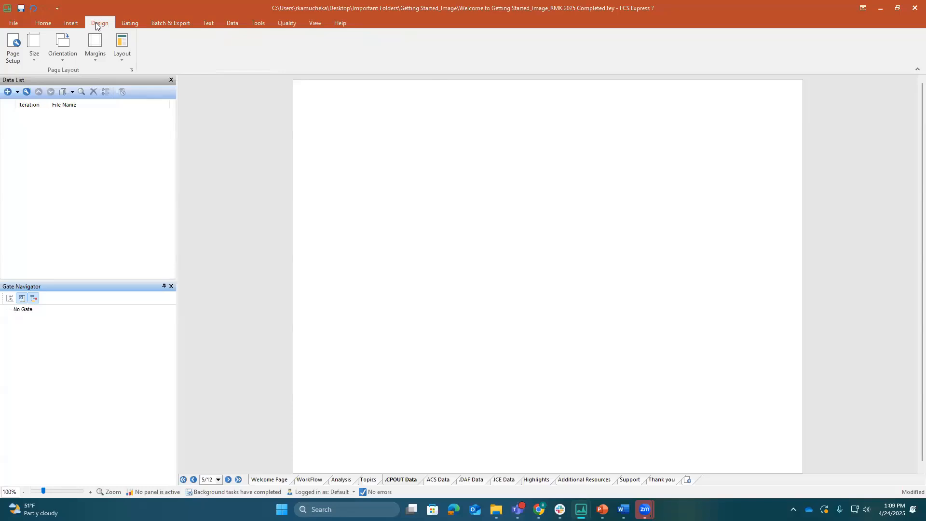
left_click(69, 56)
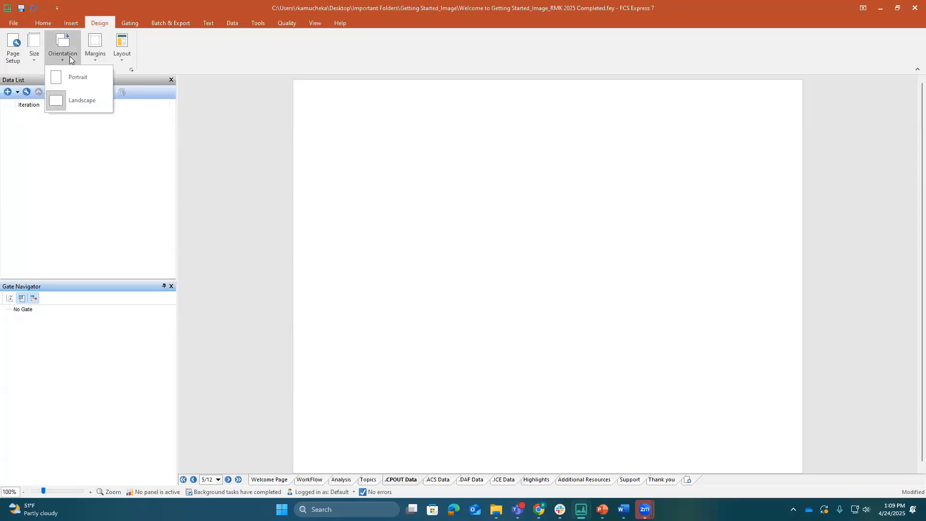
left_click(95, 57)
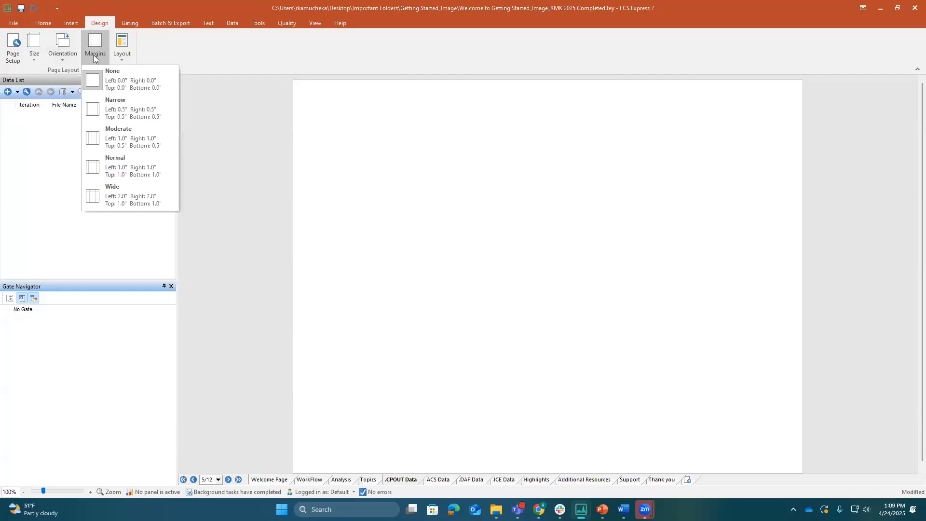
left_click(122, 55)
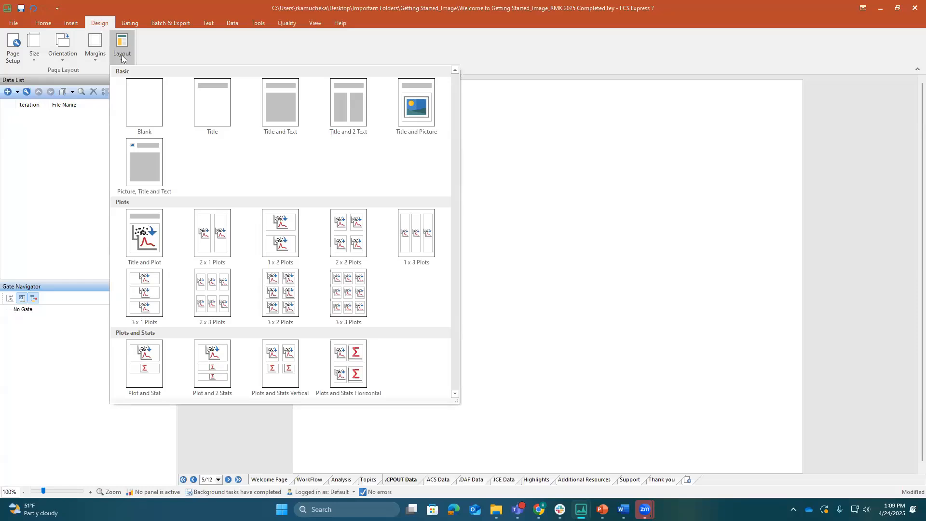
Review the gate creation tools and the available batch actions and reports, and close the batch actions window
left_click(134, 25)
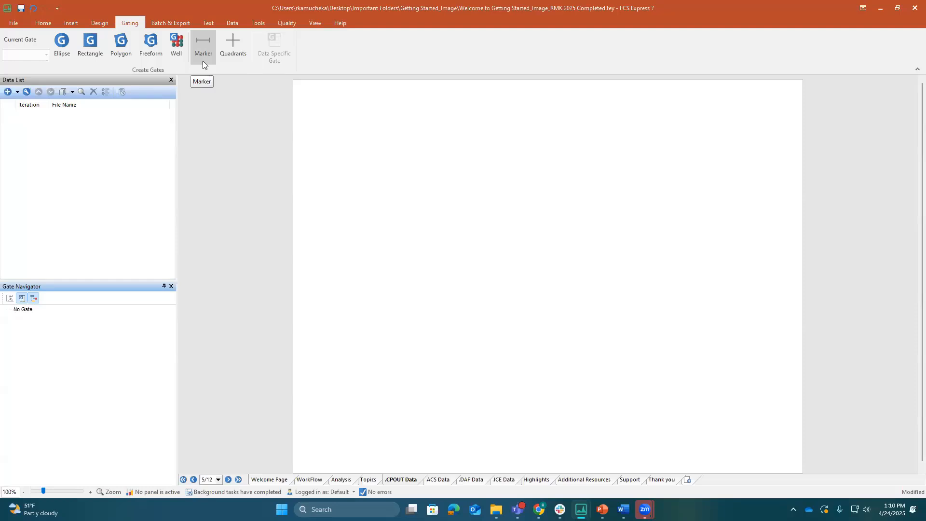
left_click(186, 25)
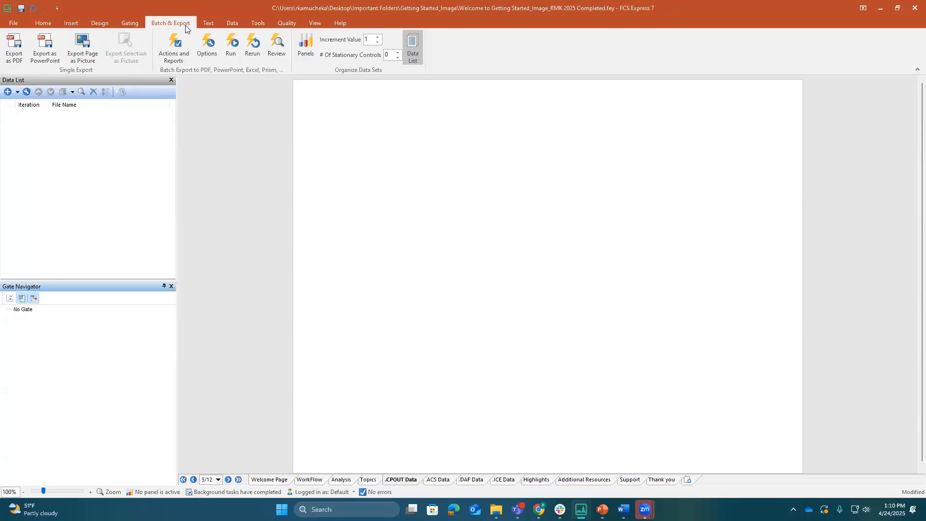
left_click(188, 58)
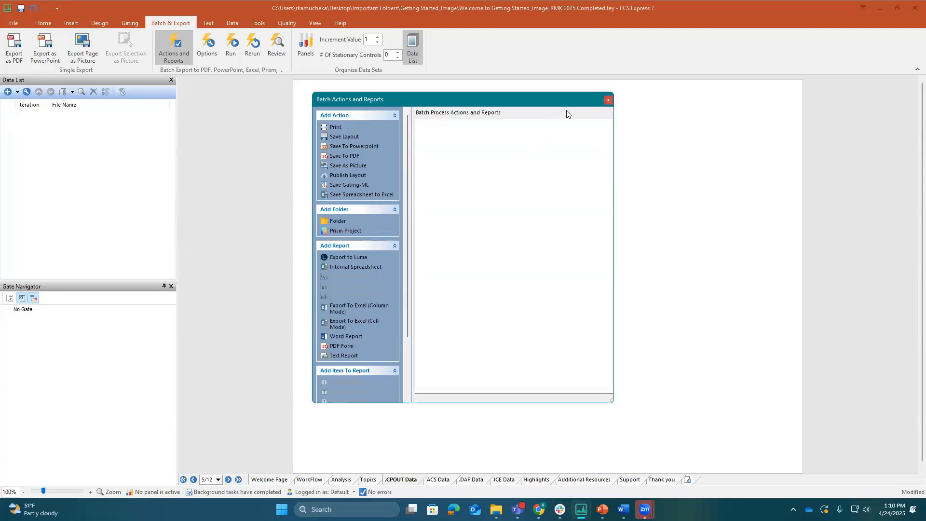
left_click(608, 102)
Look over the commands for text formatting, data handling, analysis tools, quality alerts, and navigator and page views
left_click(211, 24)
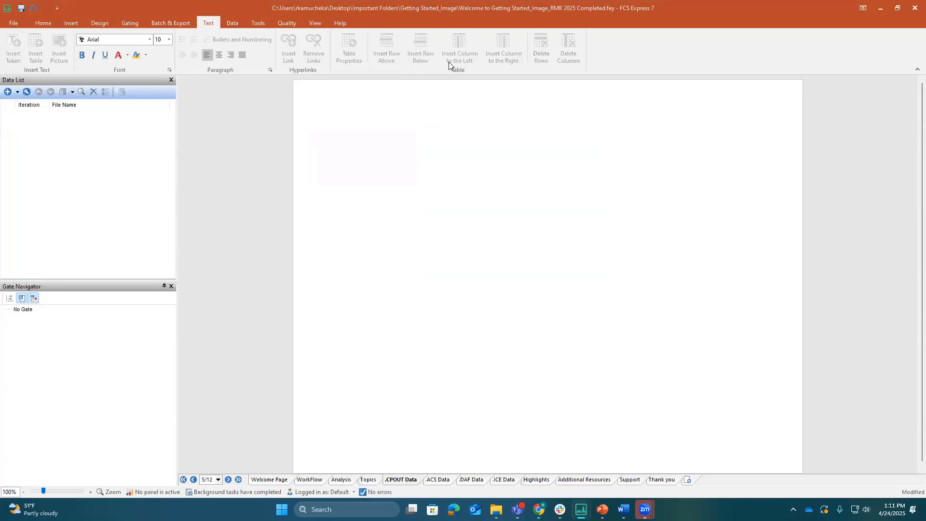
left_click(243, 28)
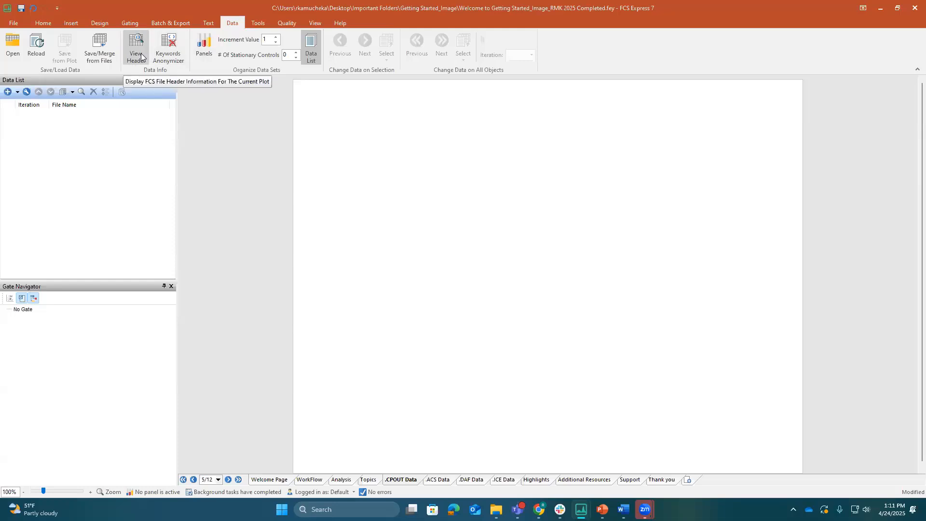
left_click(259, 27)
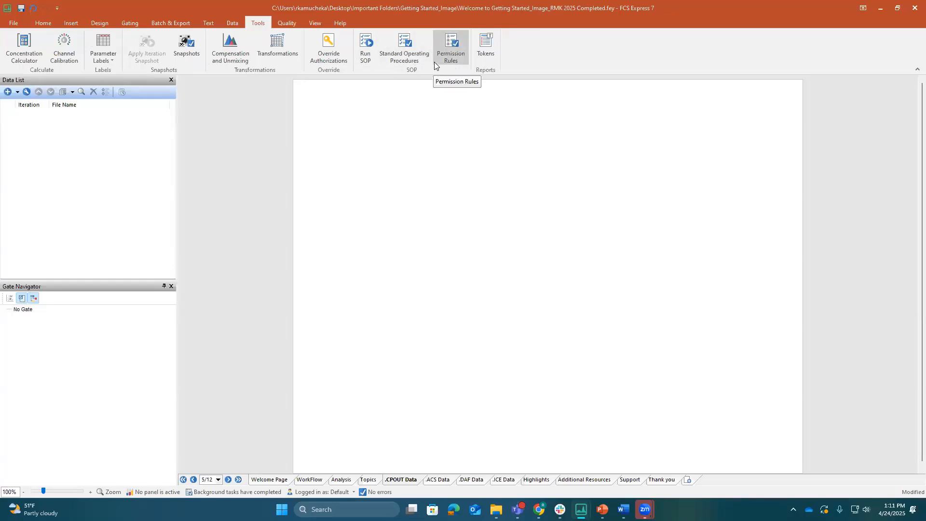
left_click(277, 24)
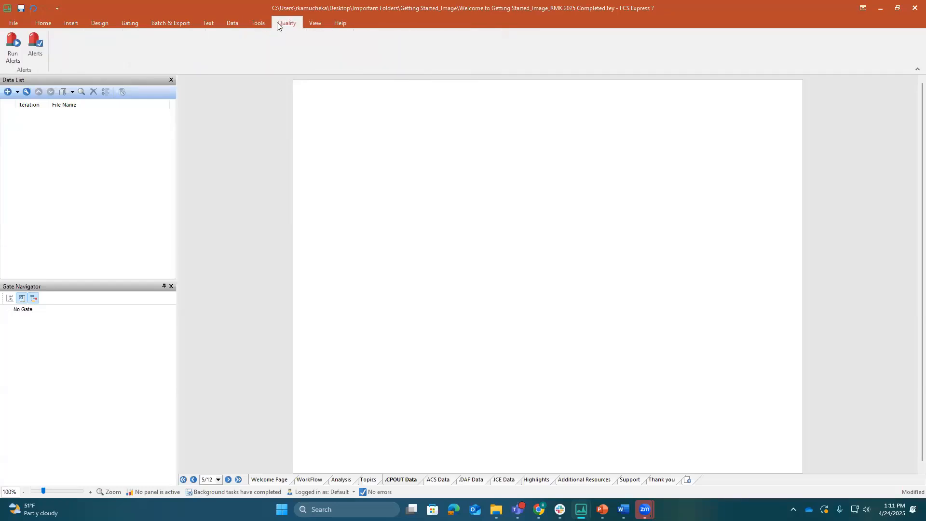
left_click(315, 24)
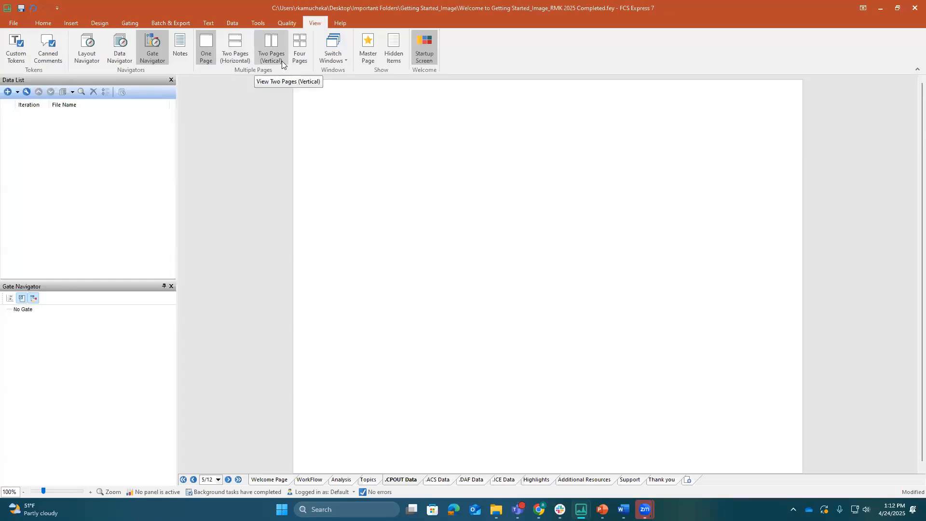
Look over the help resources and the software version and license information, and close the information window
left_click(345, 22)
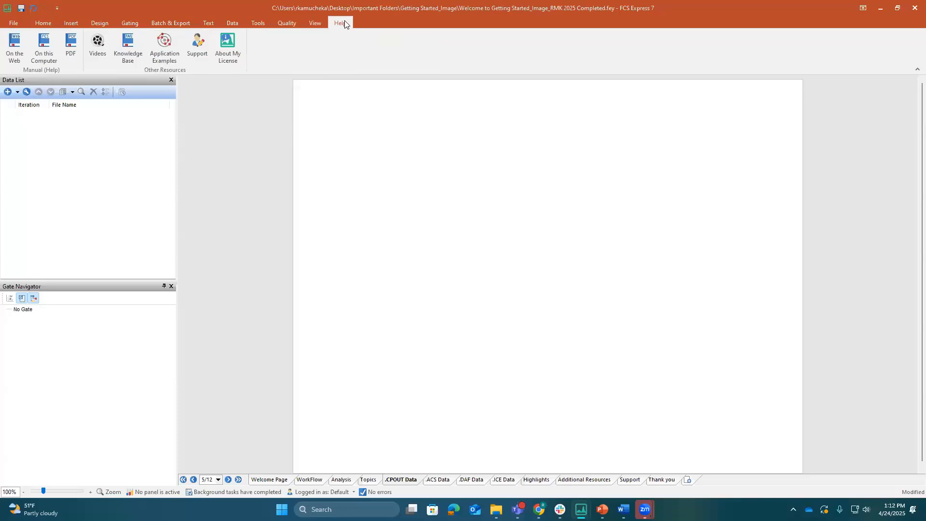
left_click(229, 62)
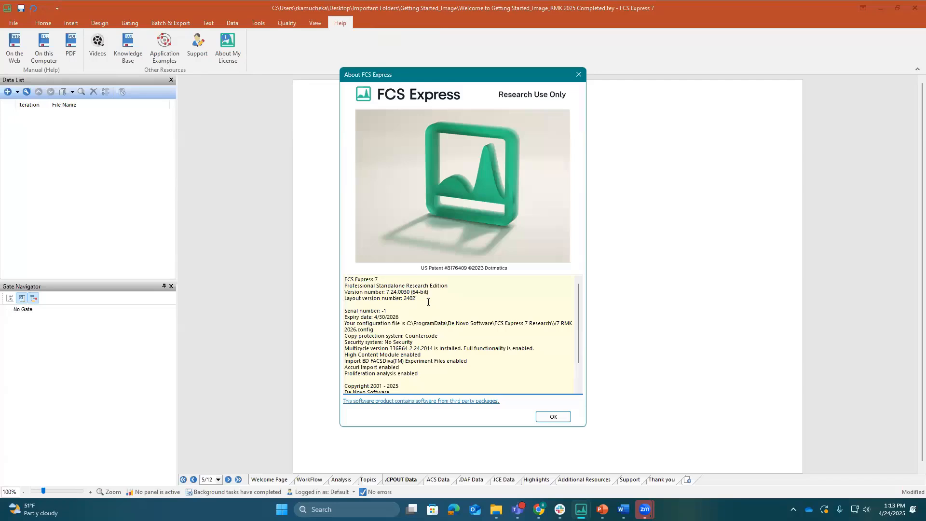
left_click(578, 74)
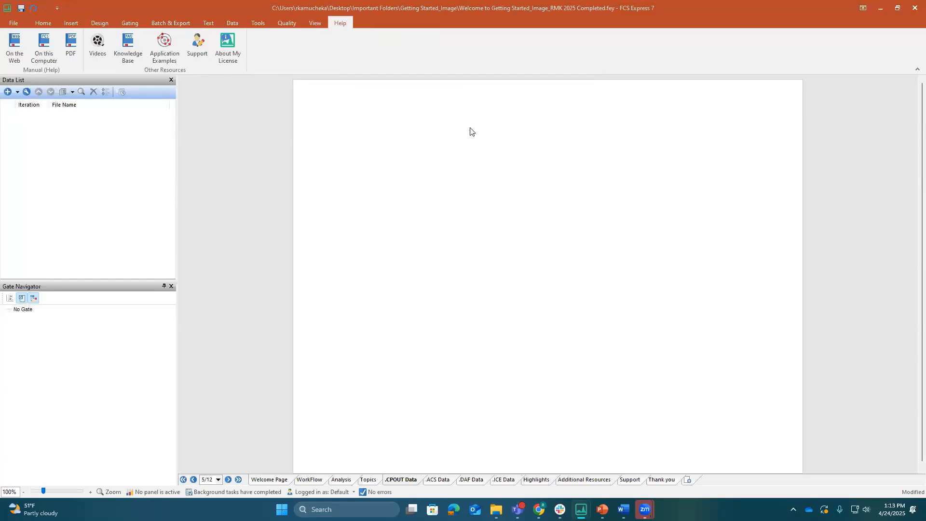
Add the Cell Profiler data files cells_05.cpout, cells_10.cpout, nuclei_05.cpout and nuclei_10.cpout to the data list
left_click(8, 92)
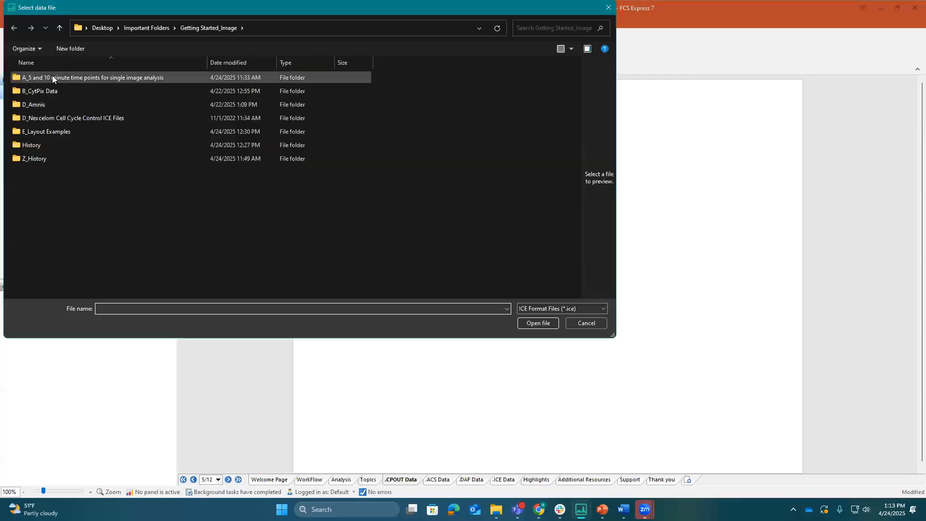
double_click(52, 77)
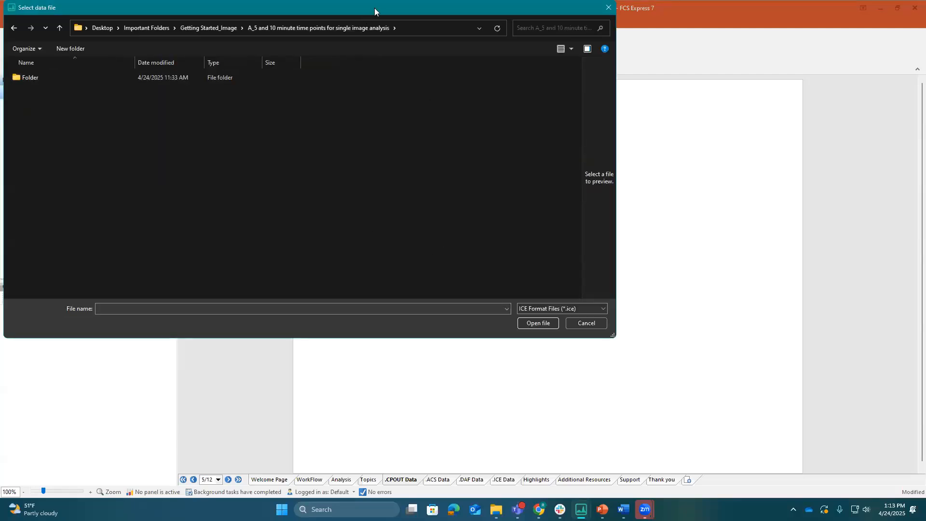
left_click_drag(375, 9, 444, 52)
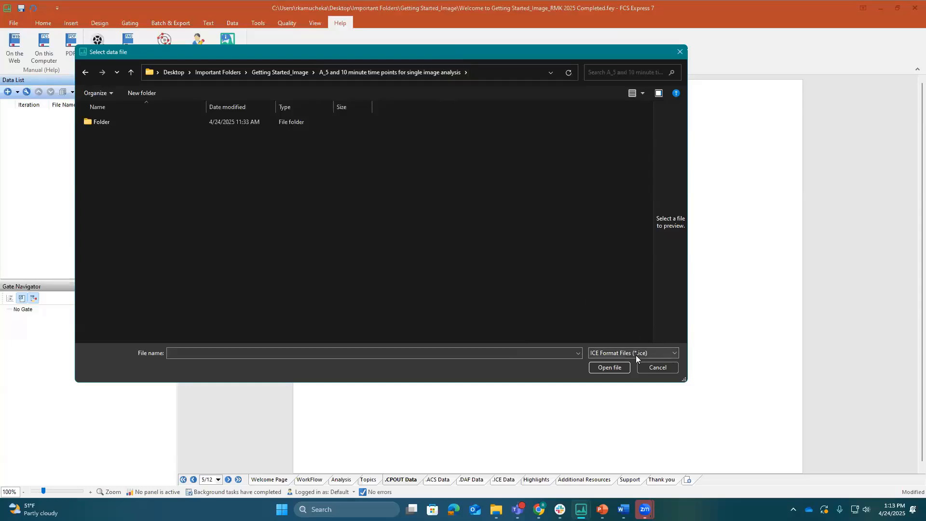
left_click(668, 356)
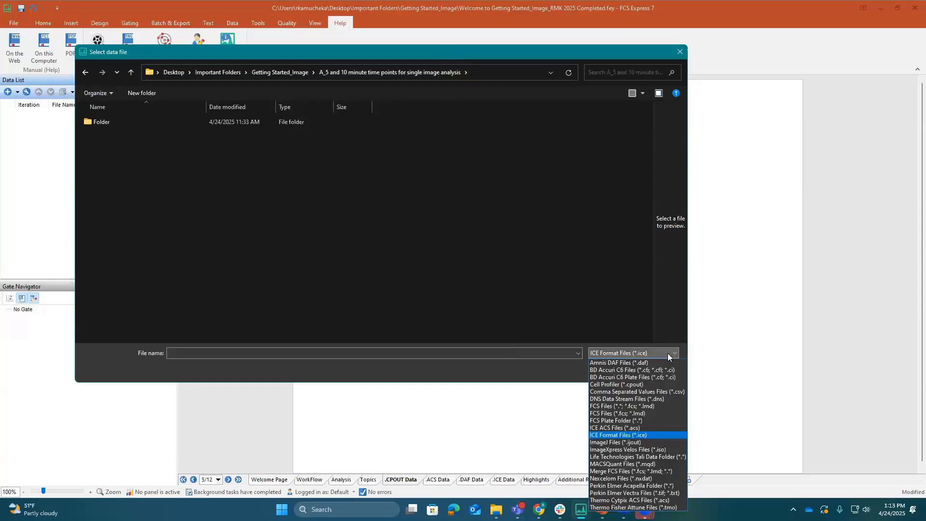
left_click(651, 384)
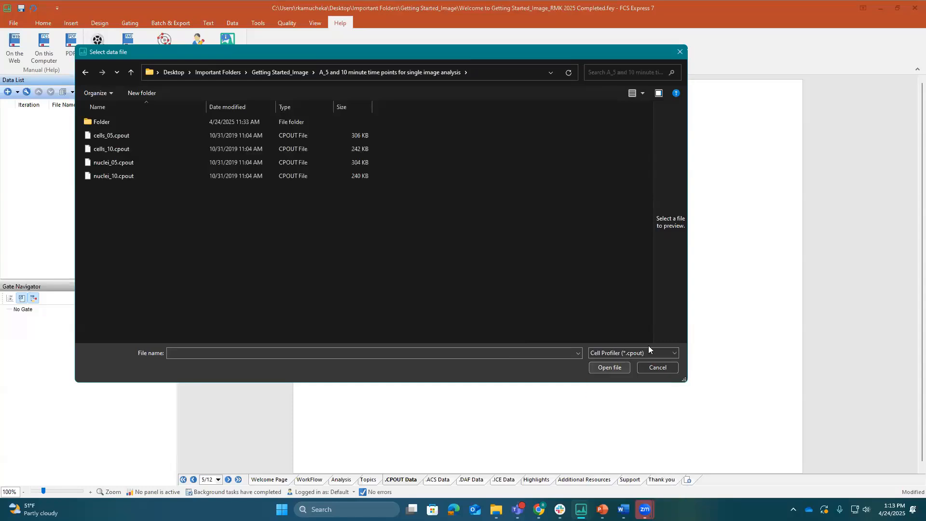
left_click(106, 137)
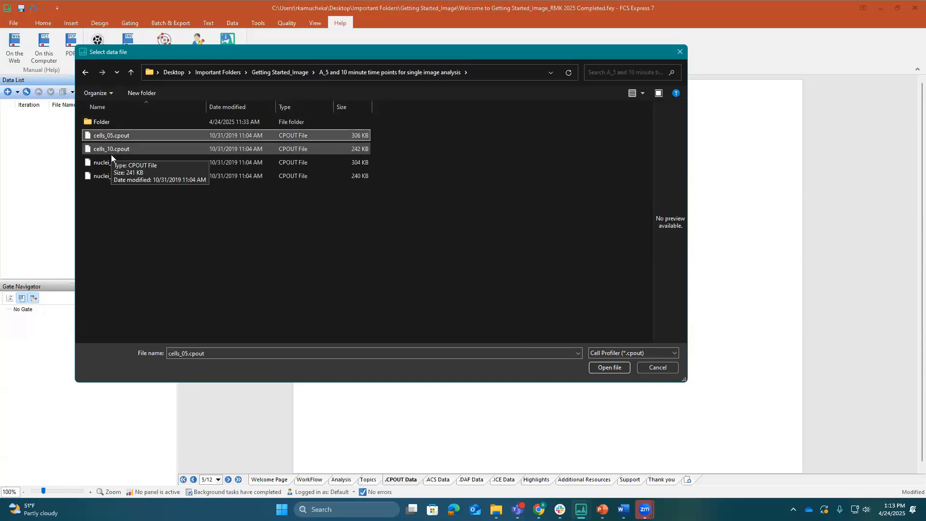
left_click(116, 176, "shift")
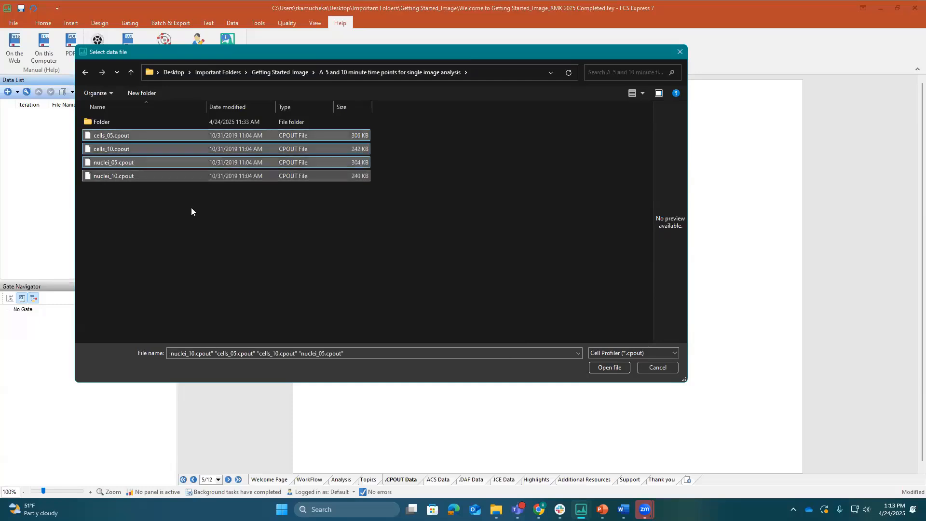
left_click(609, 368)
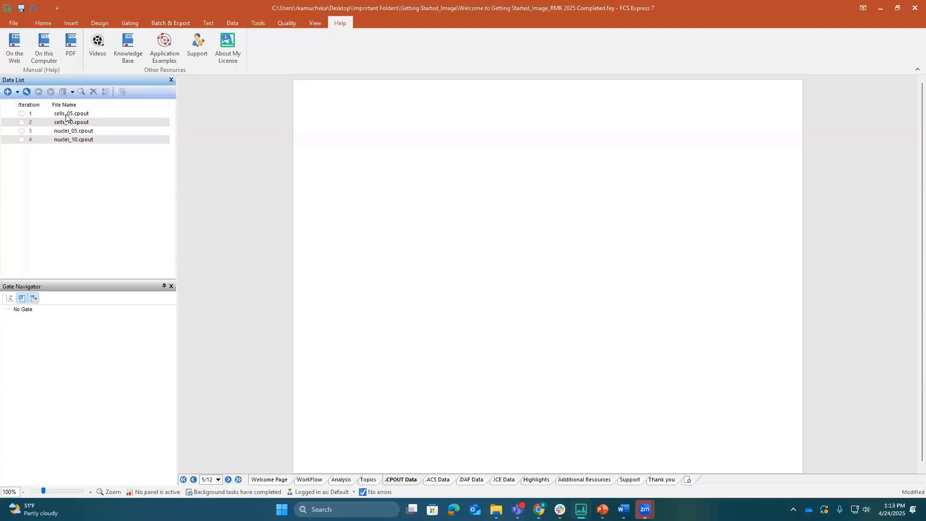
Create a Color Dot plot and a Picture Plot from cells_05.cpout on the blank page
left_click(65, 115)
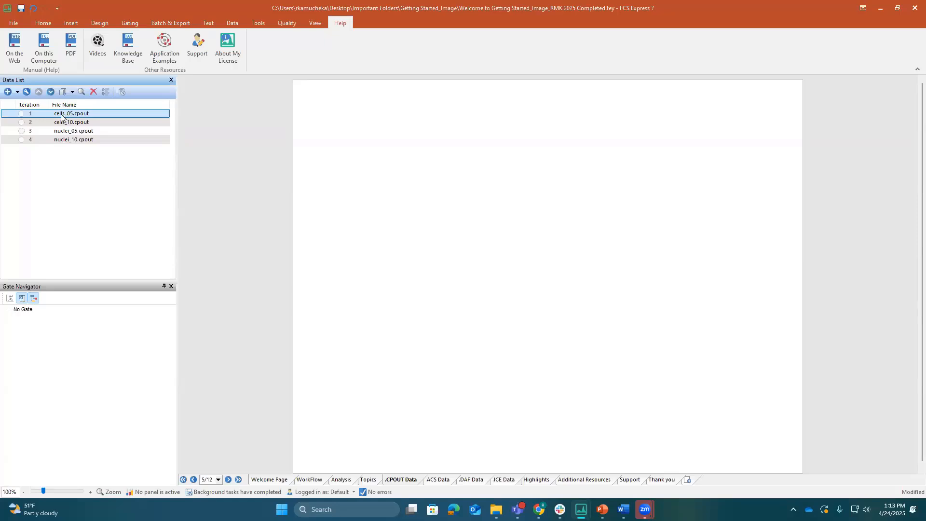
left_click_drag(63, 117, 367, 137)
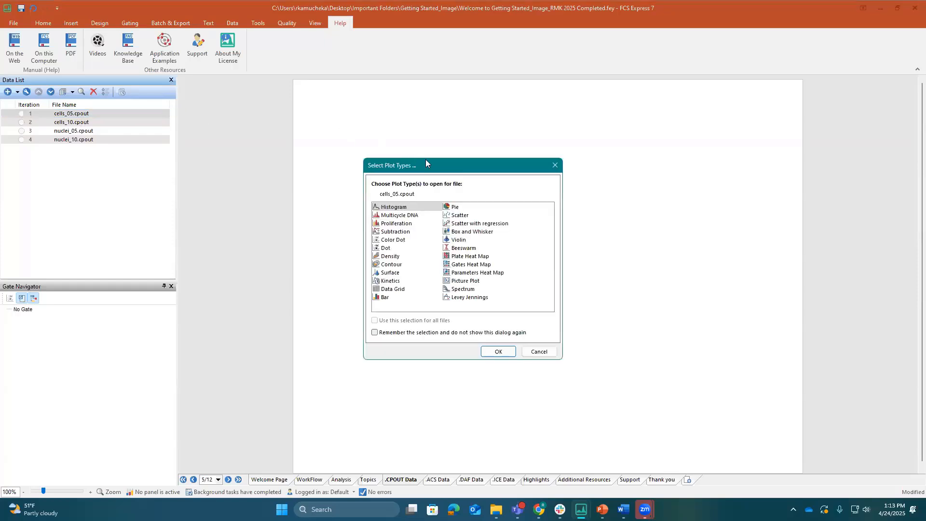
left_click_drag(425, 159, 404, 106)
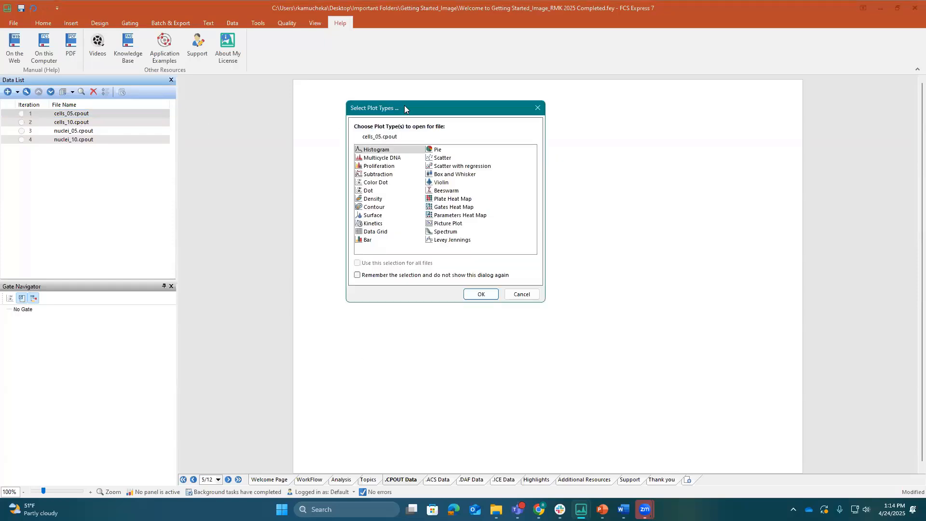
left_click(385, 183)
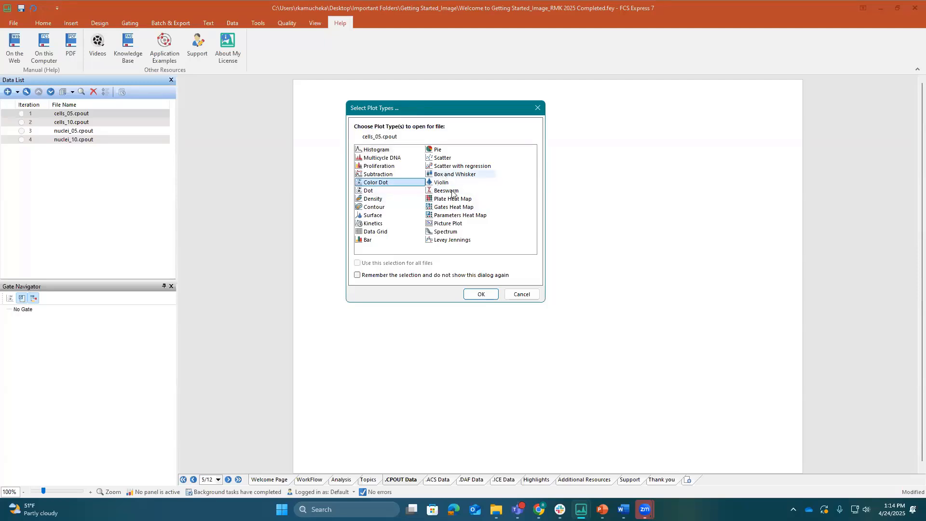
left_click(456, 224)
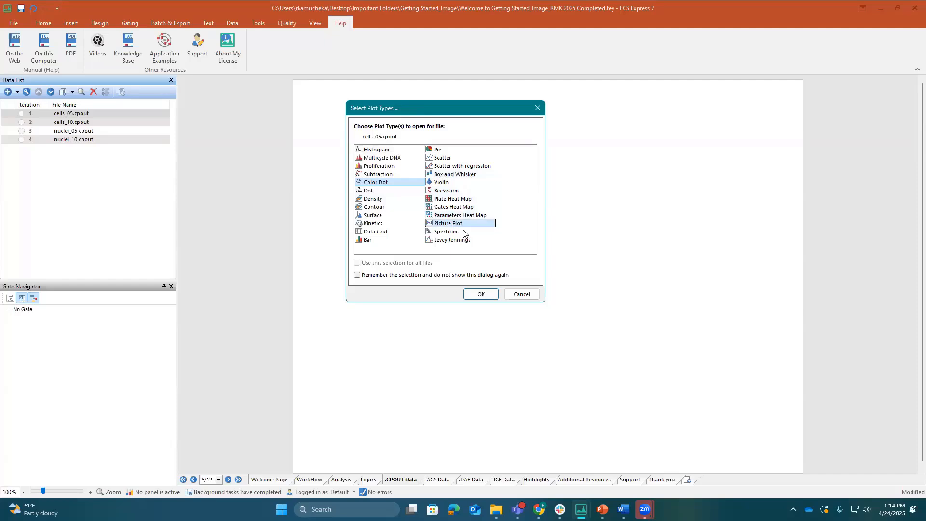
left_click(485, 295)
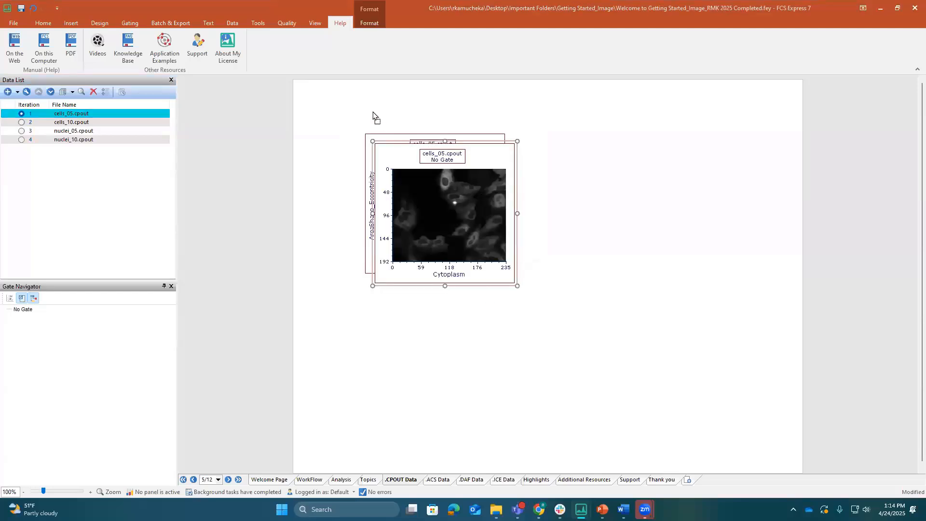
Arrange the two plots side by side along the page's upper edge, with the picture plot before the color dot plot
left_click_drag(373, 116, 354, 94)
left_click(466, 141)
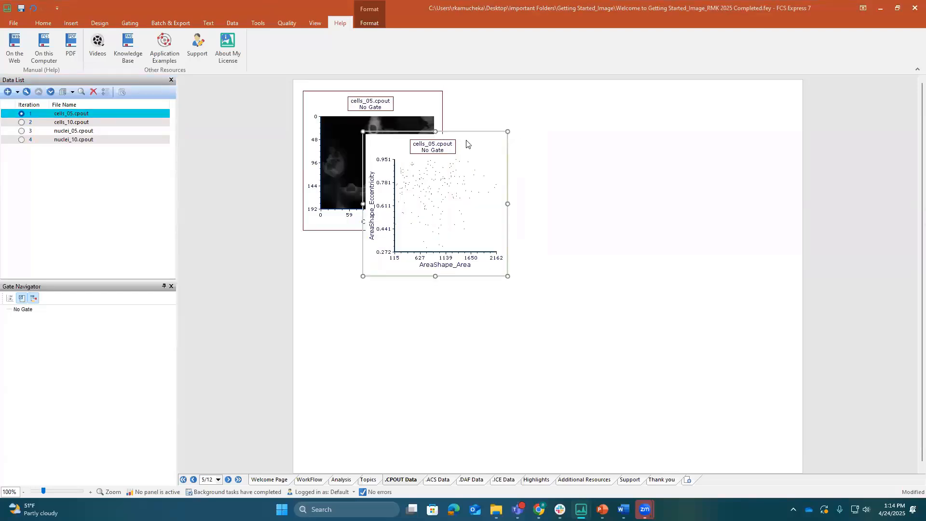
left_click_drag(460, 126, 562, 90)
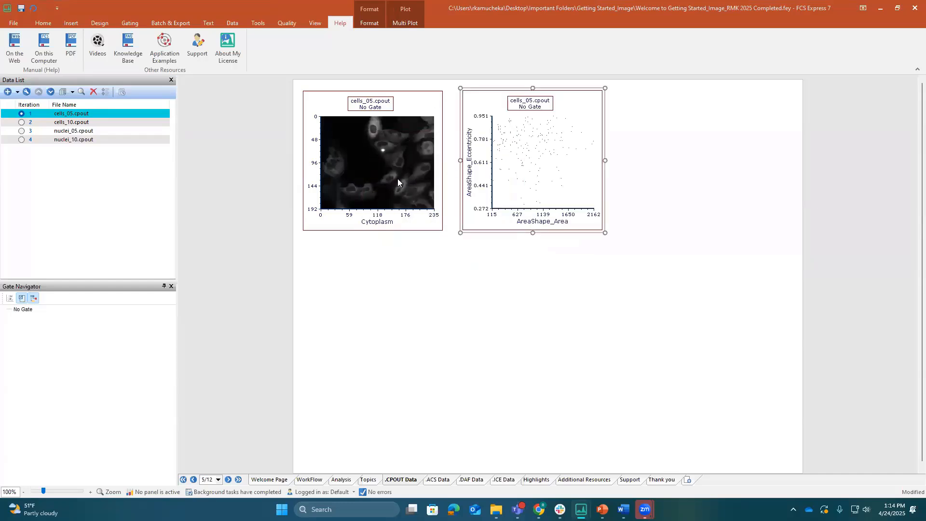
Maximize the cells_05.cpout picture plot and show its DNA channel
right_click(417, 218)
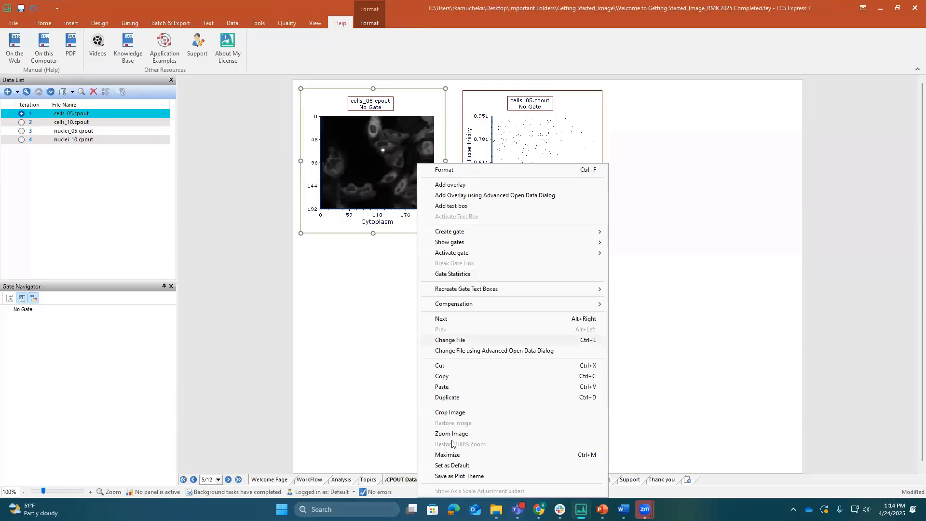
left_click(459, 455)
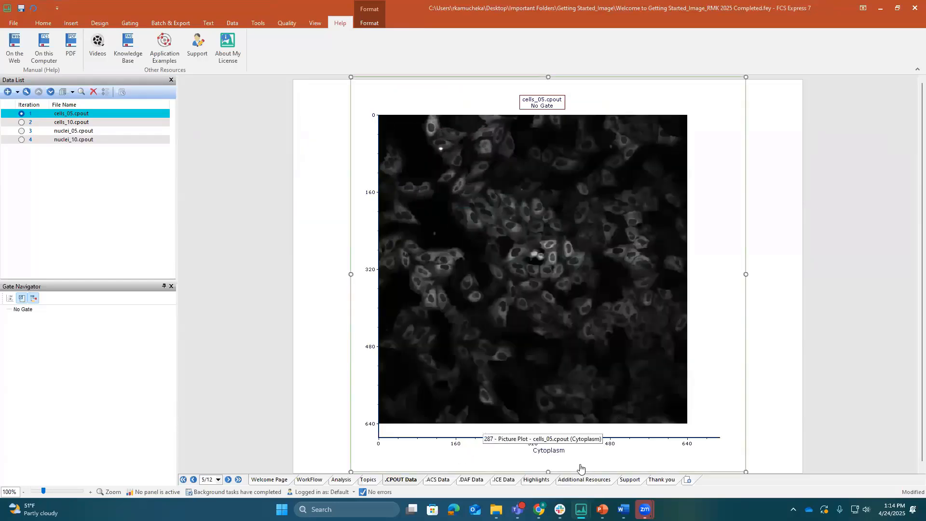
left_click(546, 451)
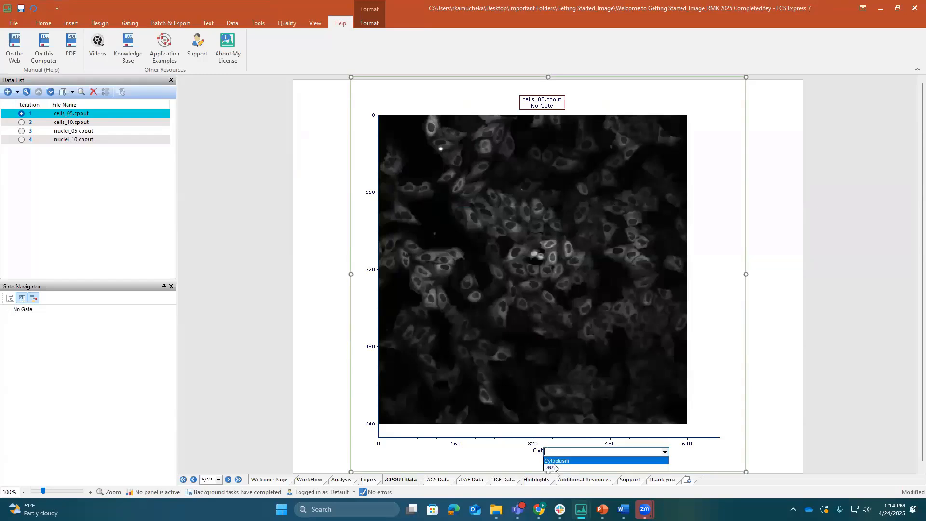
left_click(554, 468)
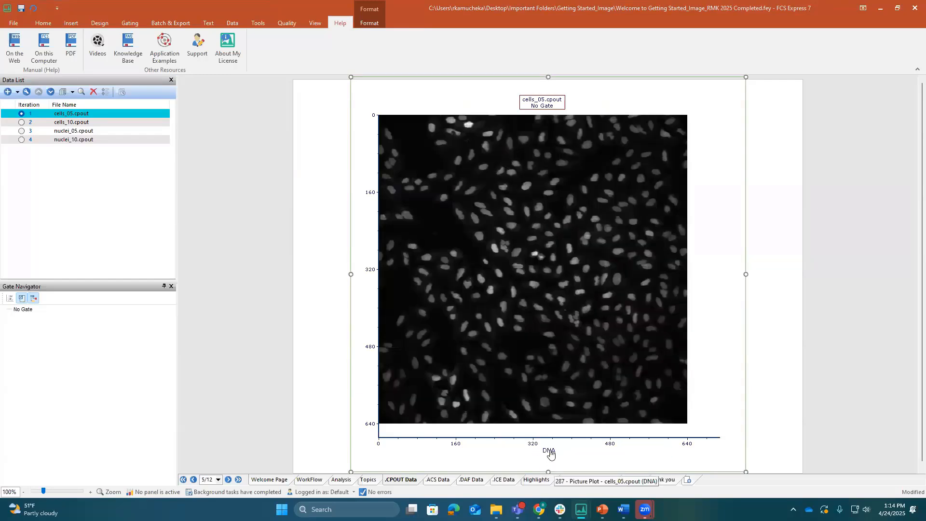
Switch the picture plot back to the Cytoplasm channel and restore the plot to its normal size
left_click(550, 451)
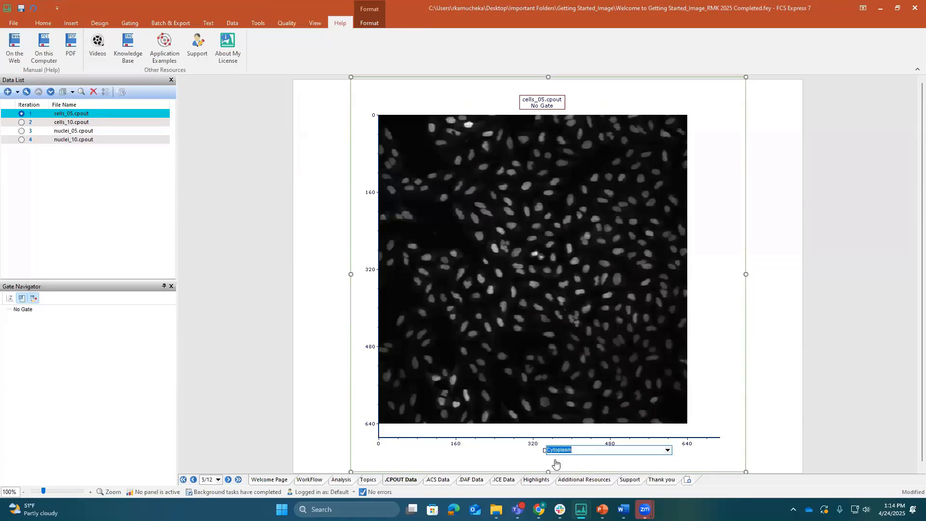
left_click(554, 459)
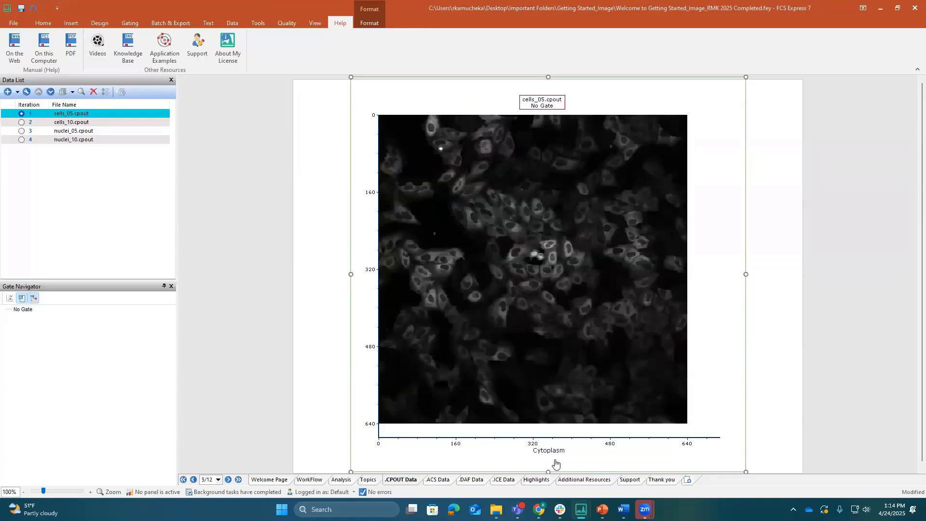
right_click(725, 171)
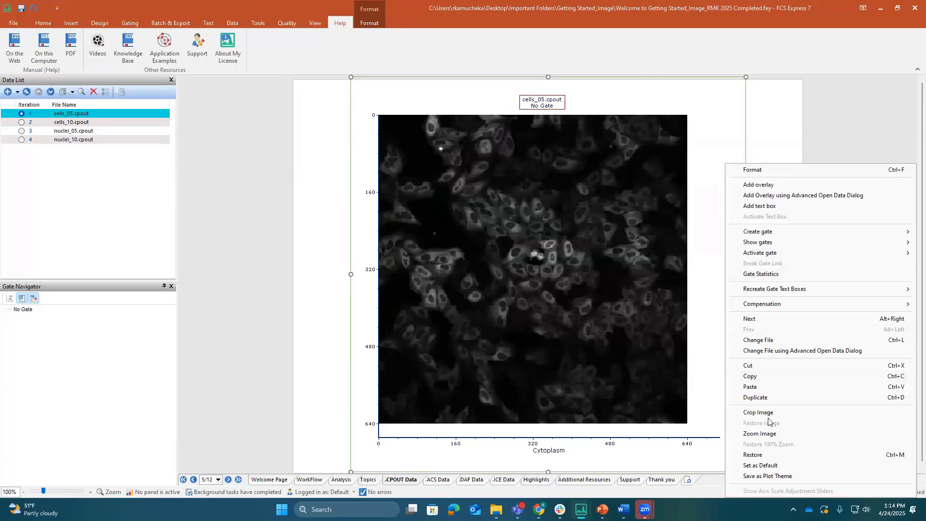
left_click(763, 455)
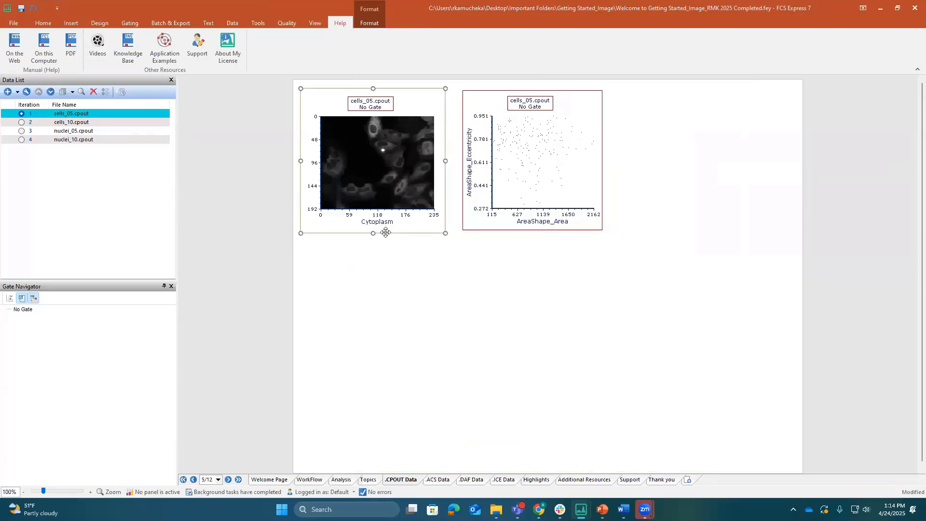
Look through the parameters available for the color dot plot's Y axis without choosing one
left_click(499, 217)
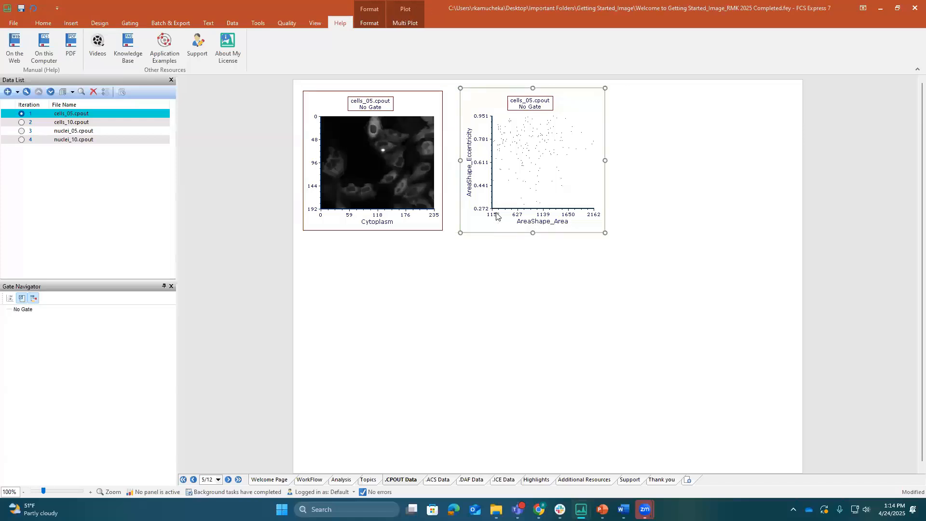
left_click(471, 179)
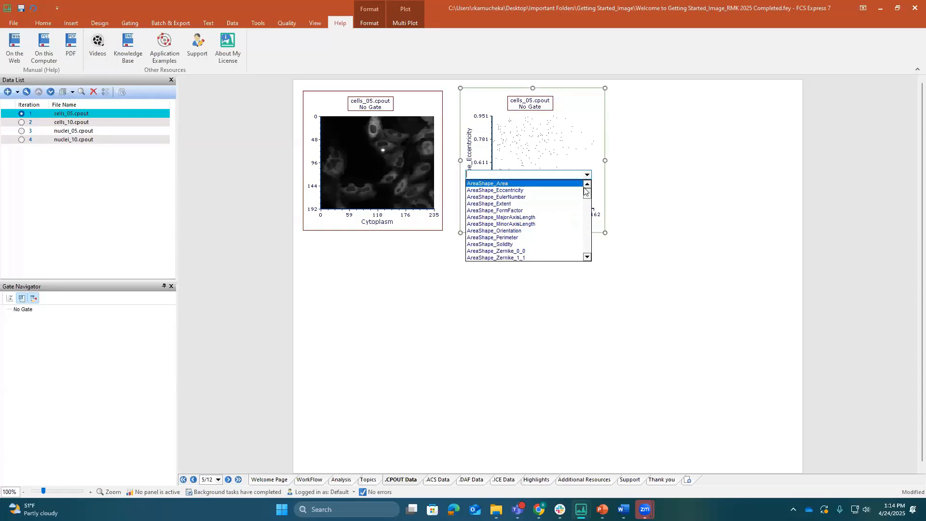
mouse_move(586, 193)
left_mouse_down()
mouse_move(585, 243)
mouse_move(585, 180)
left_mouse_up()
left_click(575, 140)
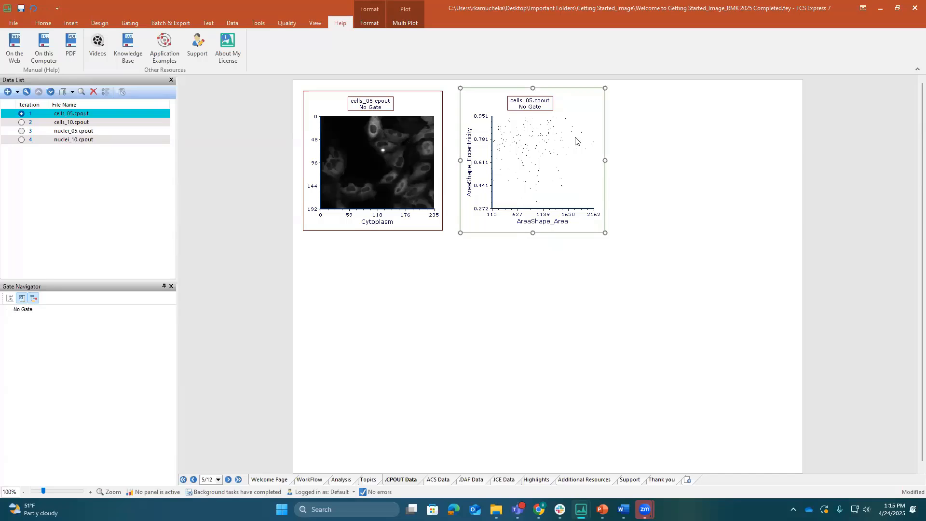
Examine the header of cells_05.cpout for its file information, parameter list and keywords, and close it
left_click(234, 22)
left_click(130, 44)
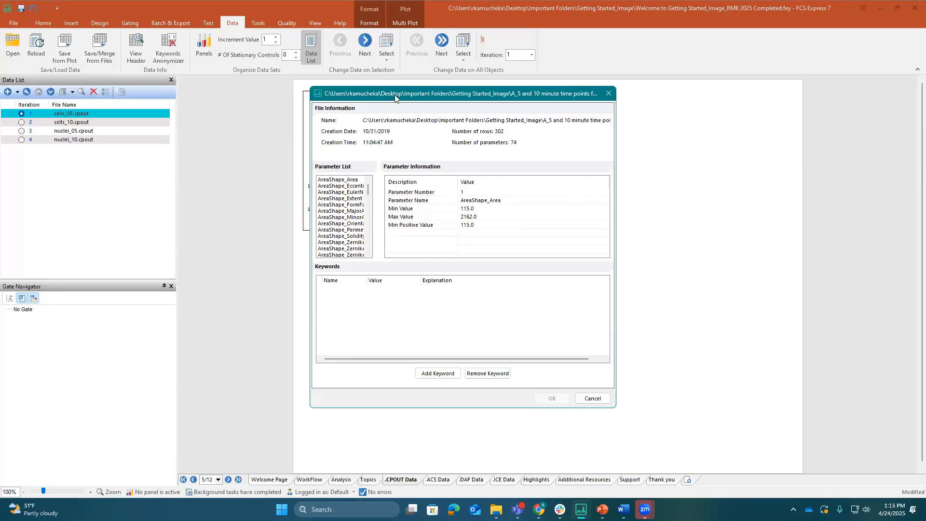
left_click_drag(394, 95, 397, 107)
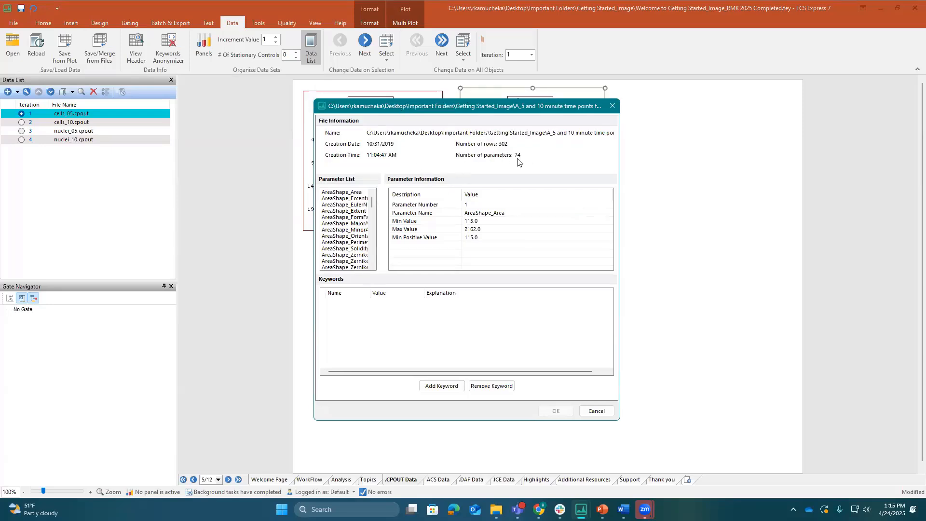
left_click(606, 411)
Filter the color dot plot's Y-axis parameters by "are" and set the axis to AreaShape_Area
left_click(471, 174)
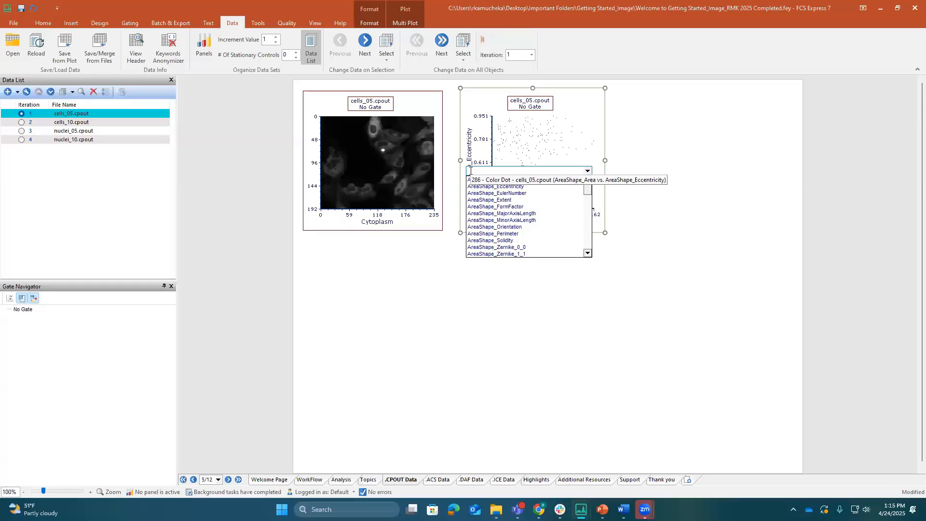
type("are")
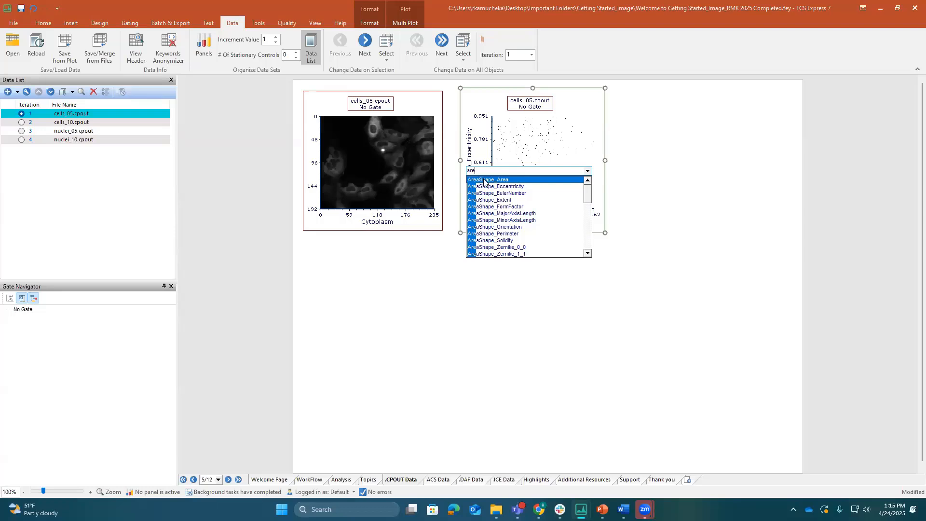
left_click(484, 182)
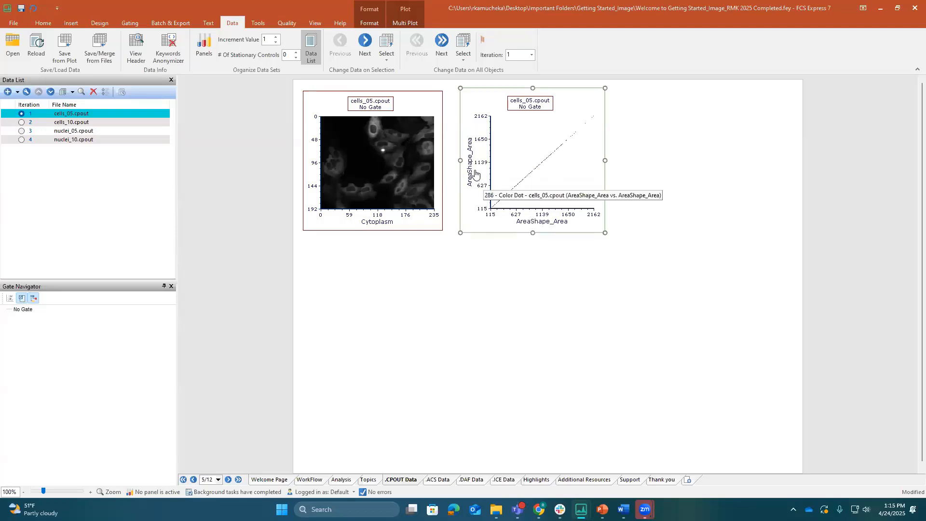
Filter the color dot plot's X-axis parameters by "inte" and set the axis to Intensity_IntegratedIntensity_Cytoplasm
left_click(545, 223)
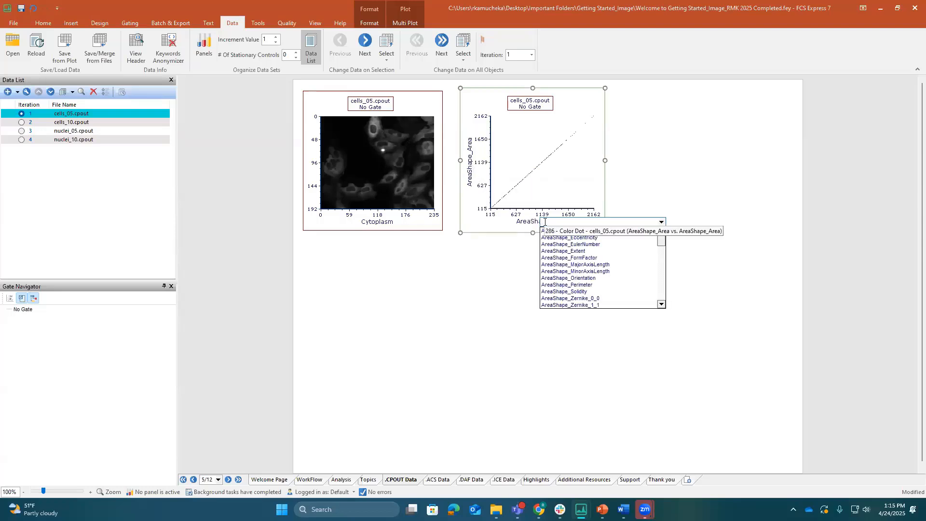
type("inter")
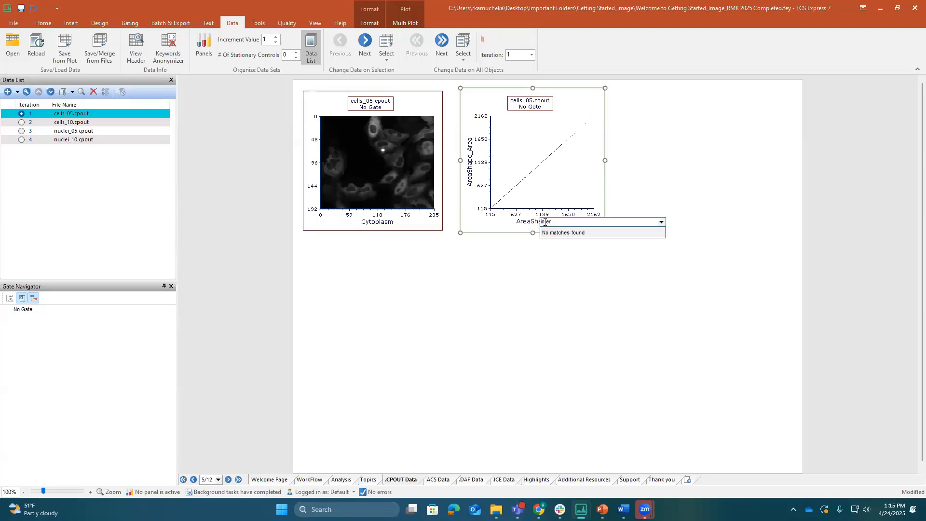
key("BackSpace")
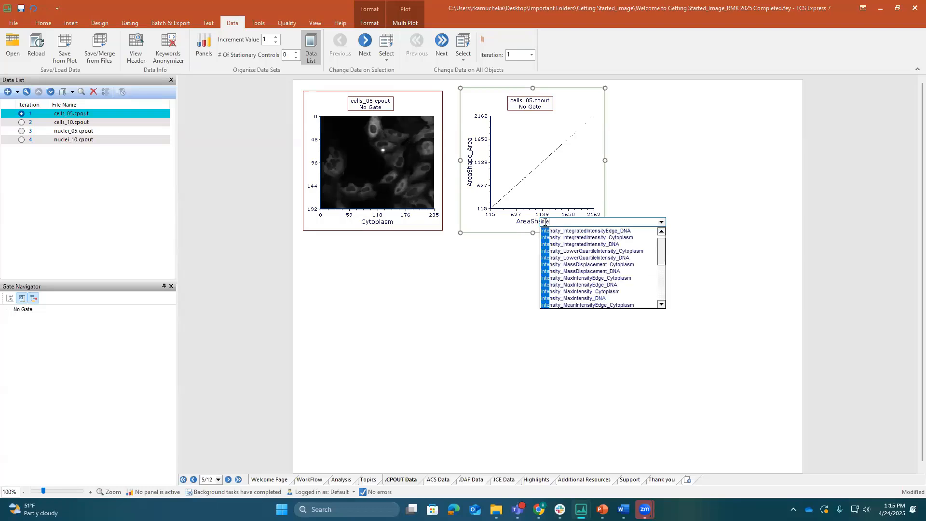
left_click(577, 238)
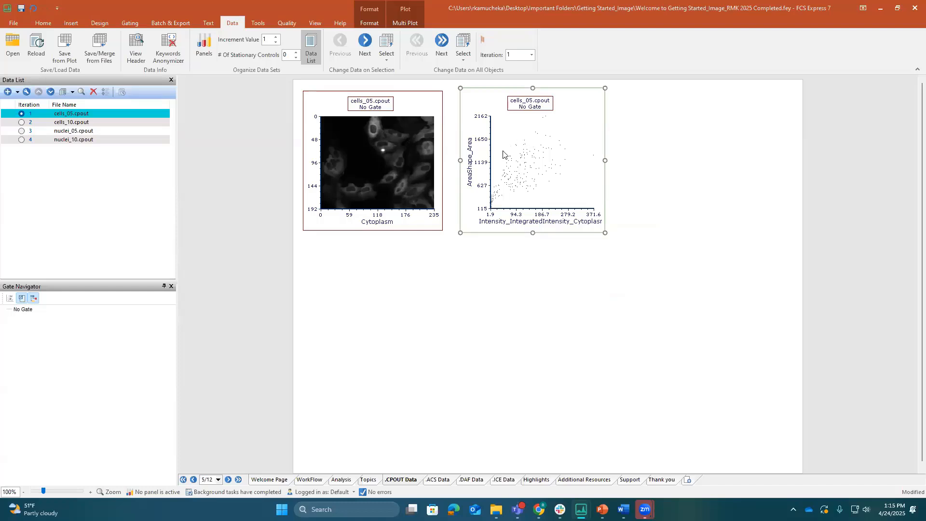
Open the color dot plot's overlay options and try floating, redocking and auto-hiding them, leaving them docked and pinned
left_click(369, 24)
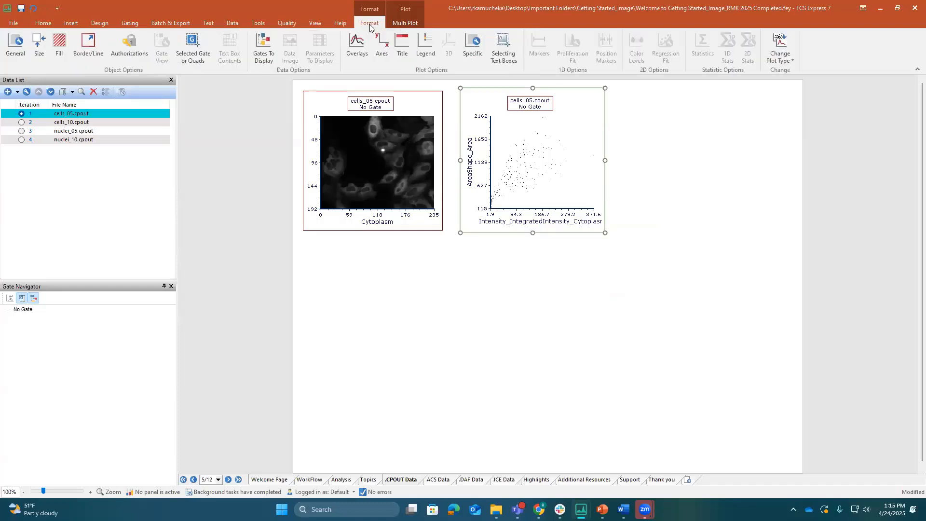
left_click(363, 45)
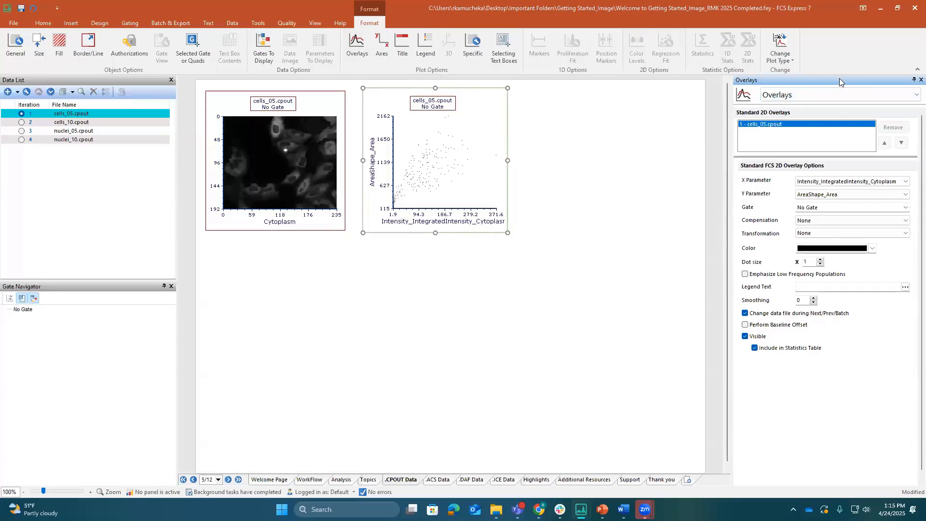
mouse_move(837, 79)
left_mouse_down()
mouse_move(518, 282)
mouse_move(442, 281)
mouse_move(456, 270)
mouse_move(536, 291)
mouse_move(774, 282)
mouse_move(726, 275)
mouse_move(820, 121)
mouse_move(826, 89)
left_mouse_up()
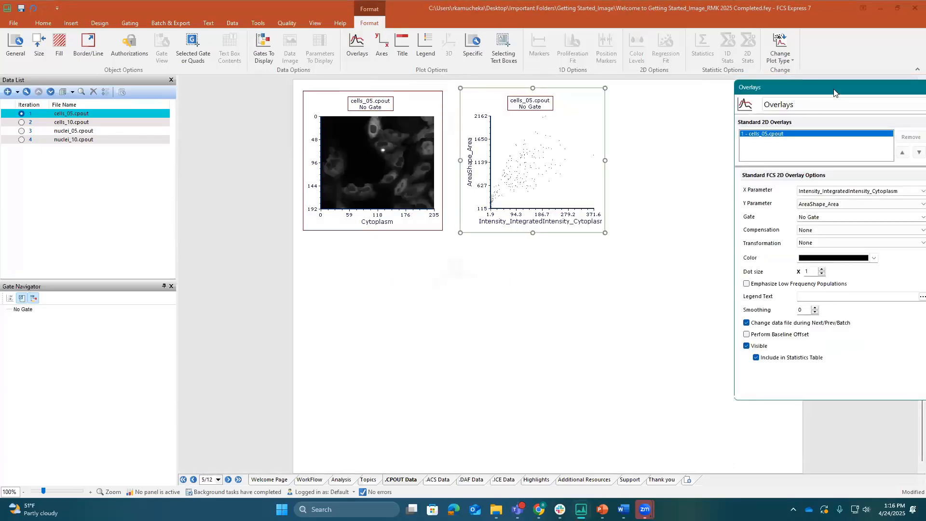
left_click_drag(781, 117, 571, 278)
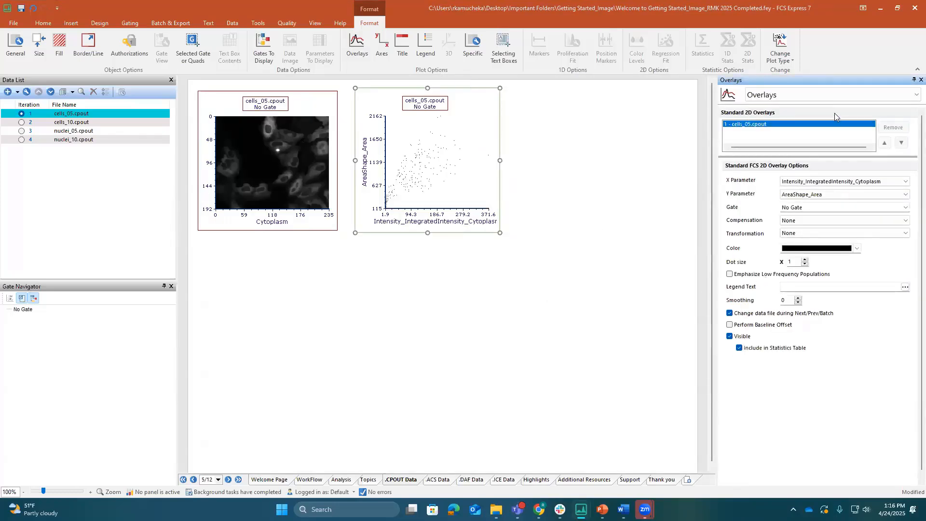
left_click(913, 81)
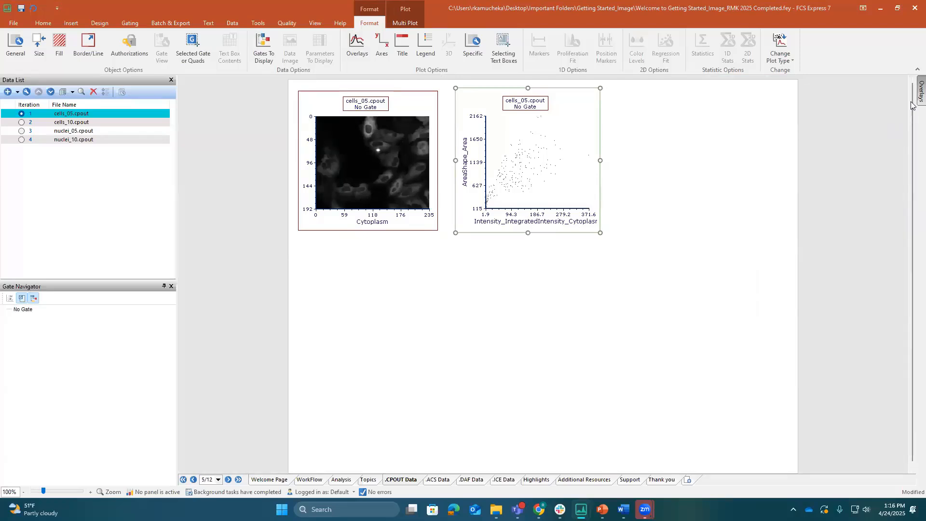
mouse_move(919, 99)
left_click(912, 81)
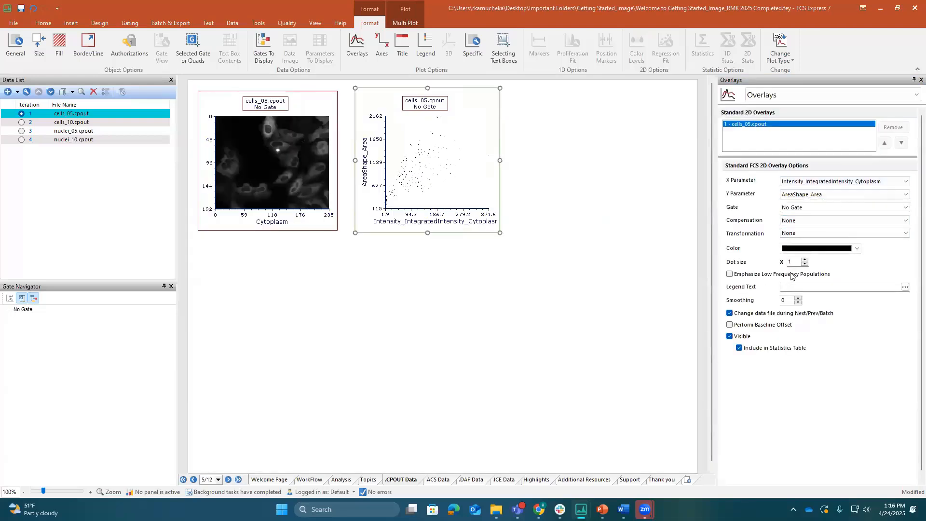
Set the dot size of the cells_05.cpout overlay on the color dot plot to 5
left_click(804, 260)
left_click(804, 260)
left_click(804, 260)
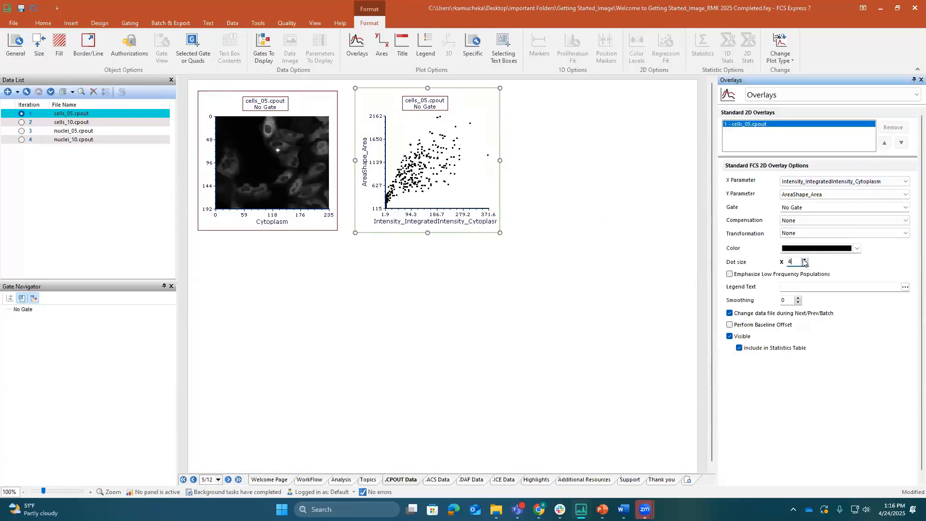
left_click(804, 260)
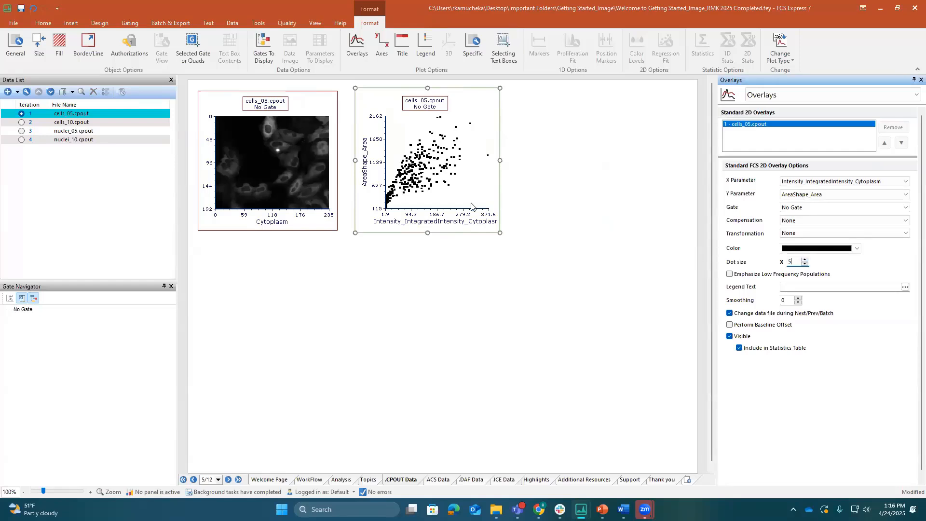
Draw a rectangle gate over the color dot plot's mid-intensity events, about 80 to 220 on the X axis, and name it "Mid Bright Cyto"
left_click(132, 24)
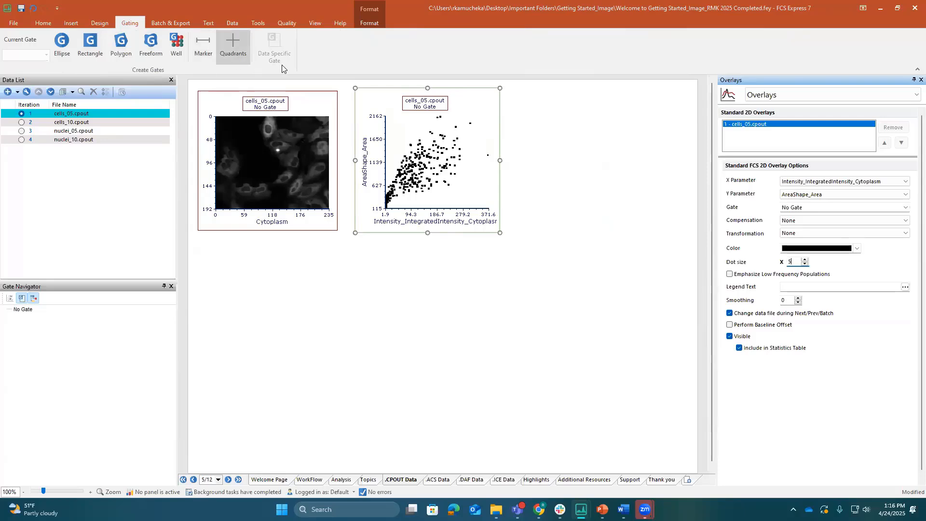
left_click(99, 47)
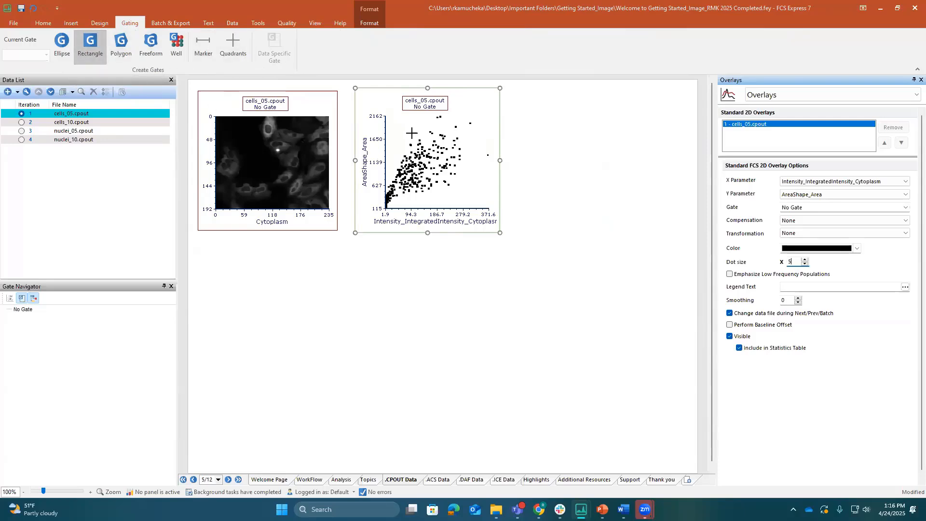
left_click_drag(407, 122, 447, 207)
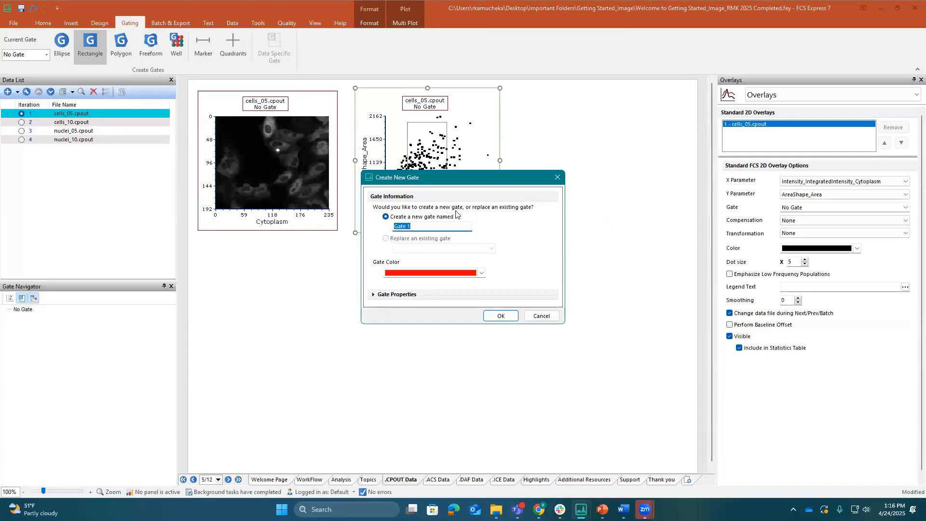
type("Mid Bright Cyto")
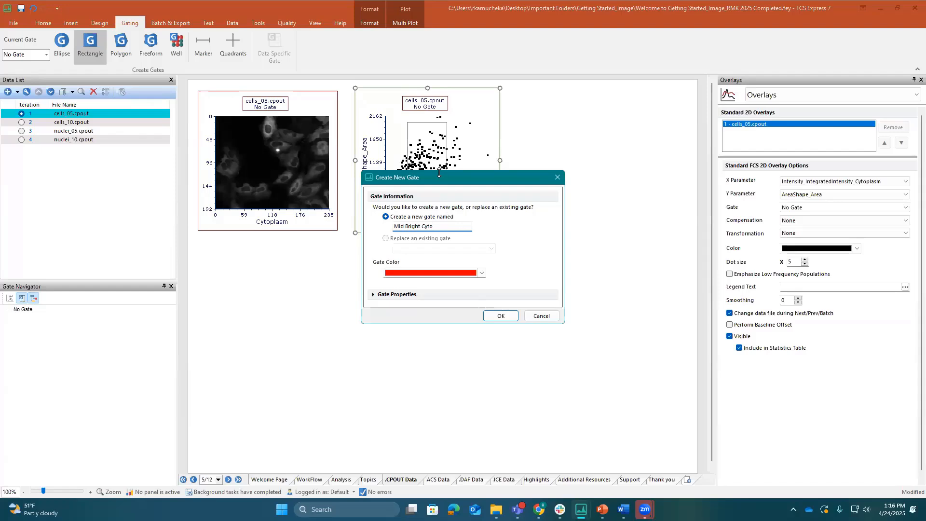
Review the new gate's additional properties without changing them and create the gate in red
left_click_drag(439, 172, 587, 125)
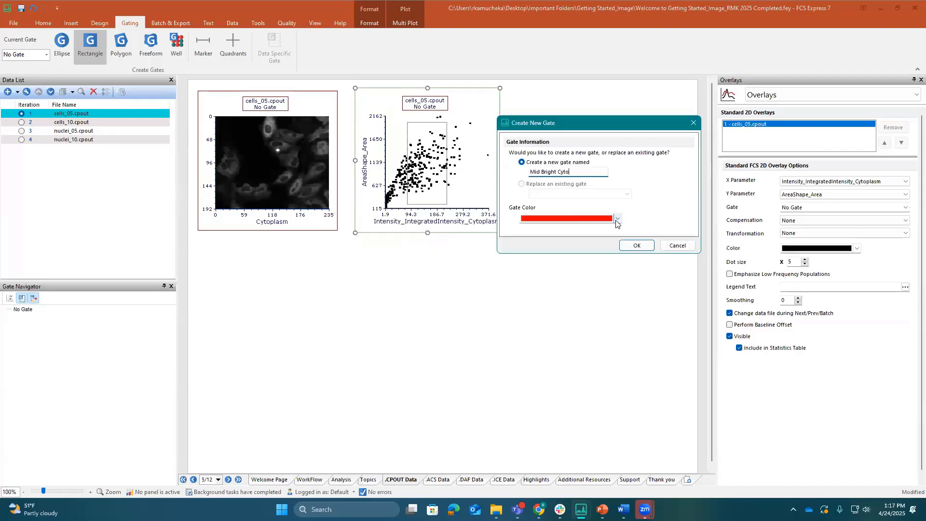
left_click_drag(593, 253, 593, 308)
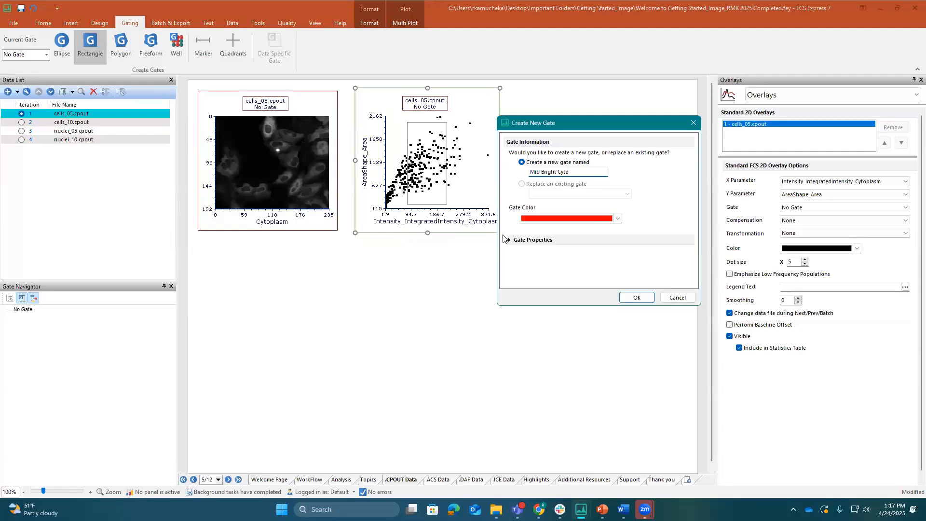
left_click(509, 241)
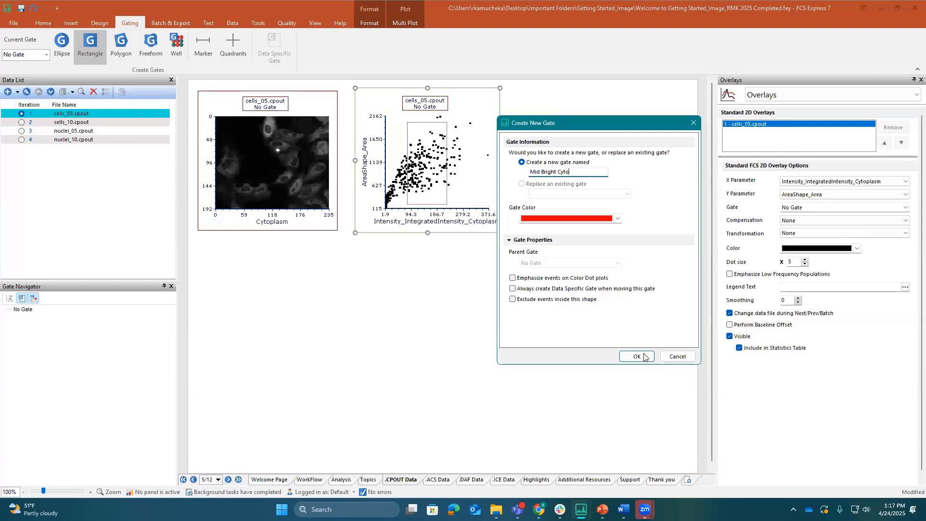
left_click(510, 241)
left_click(620, 298)
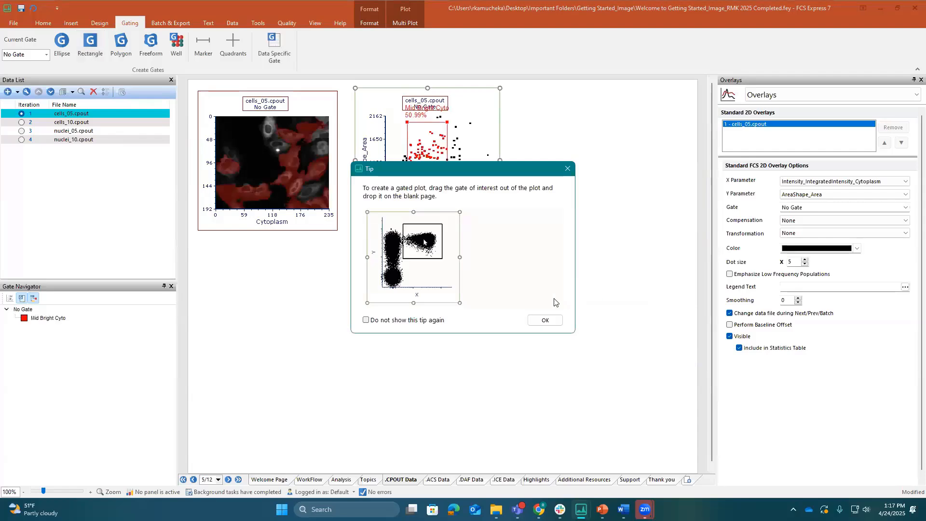
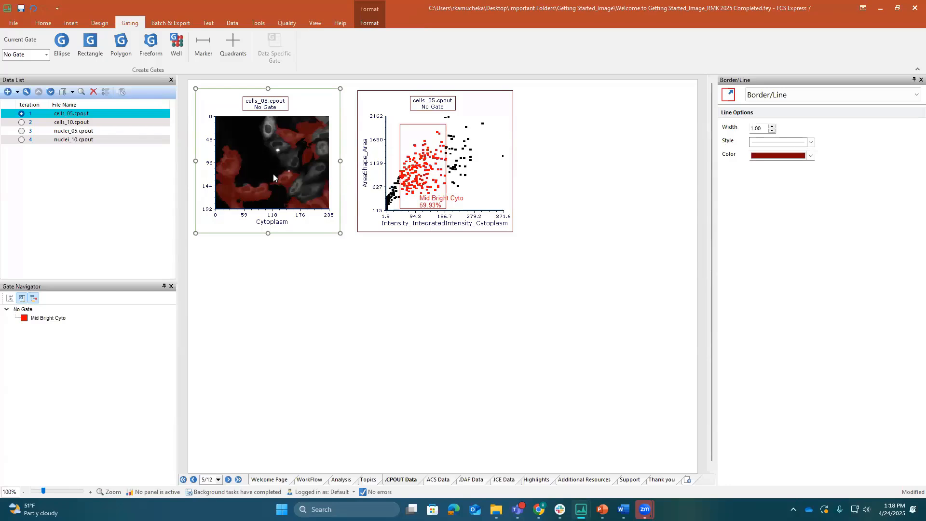
Zoom the picture plot into the region about 119 to 235 on X and 83 to 176 on Y, and undo the zoom
right_click(273, 178)
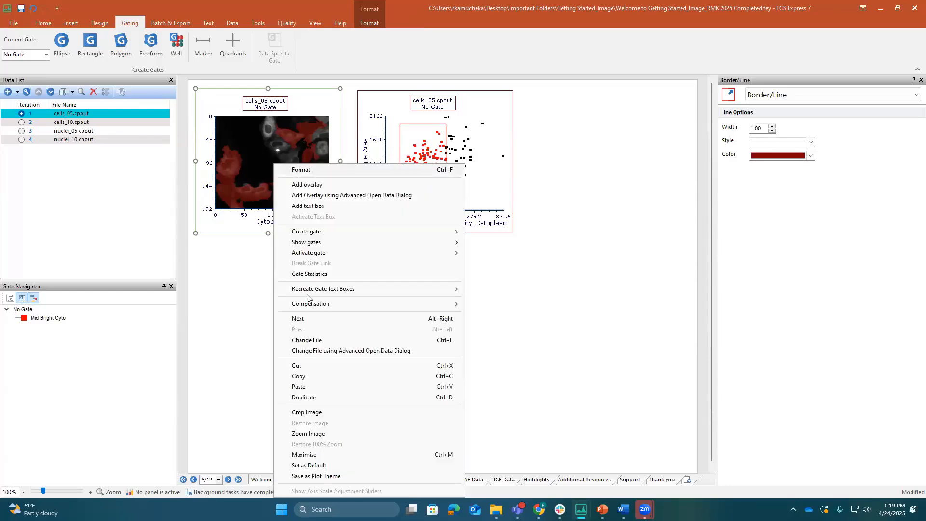
left_click(337, 436)
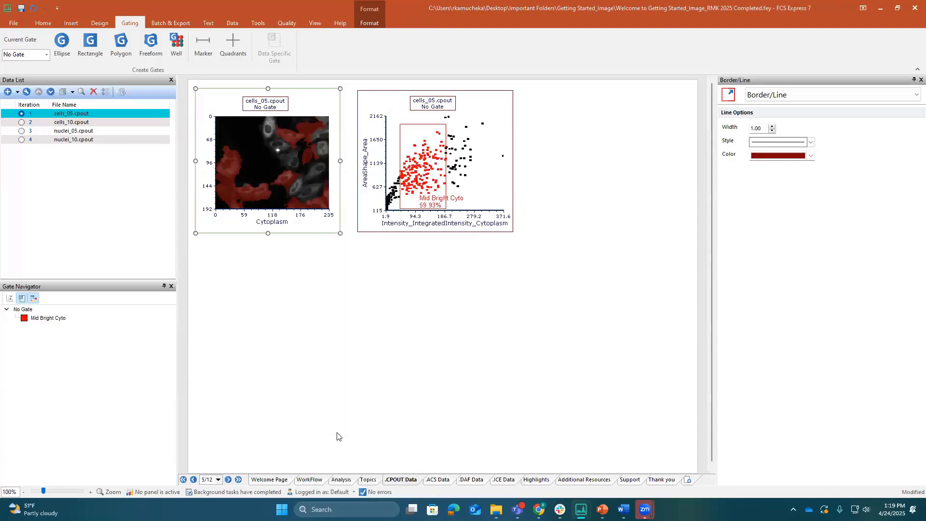
left_click_drag(273, 155, 328, 202)
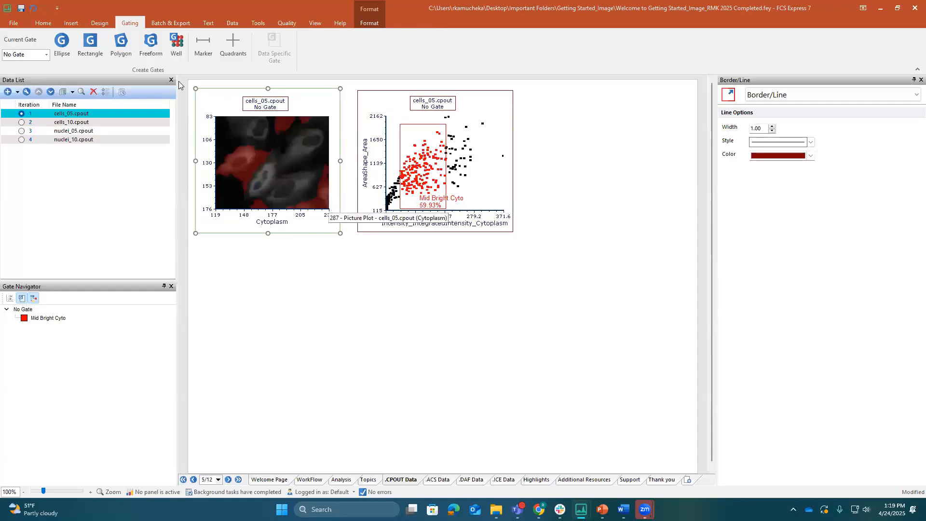
left_click(33, 8)
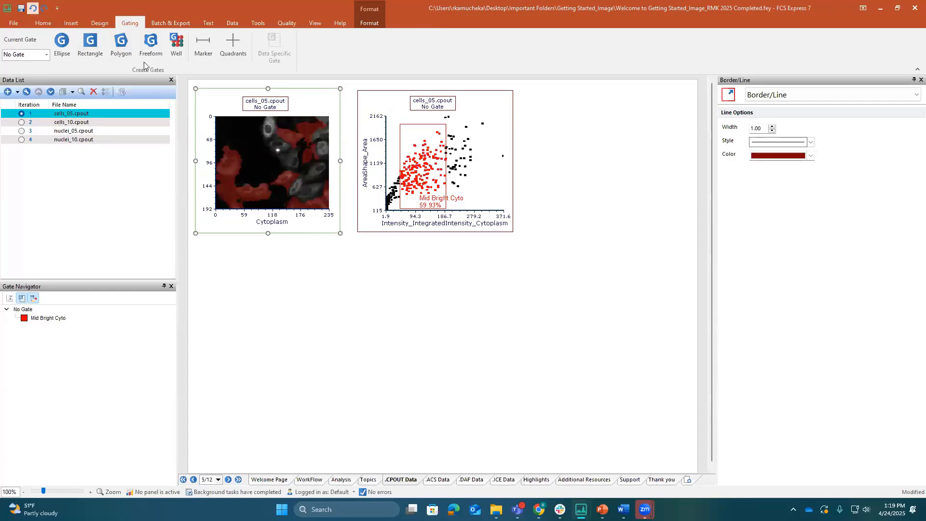
Set the picture plot's region of interest zoom to 36 in its specific options so the full image width fits
left_click(792, 95)
left_click(781, 128)
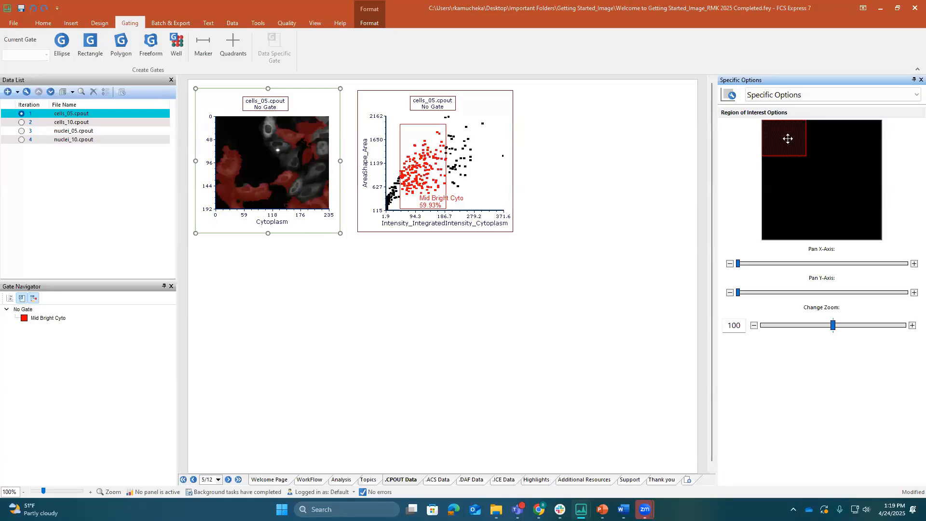
mouse_move(788, 139)
left_mouse_down()
mouse_move(818, 196)
mouse_move(831, 192)
mouse_move(838, 159)
mouse_move(787, 142)
mouse_move(784, 129)
left_mouse_up()
left_click(773, 326)
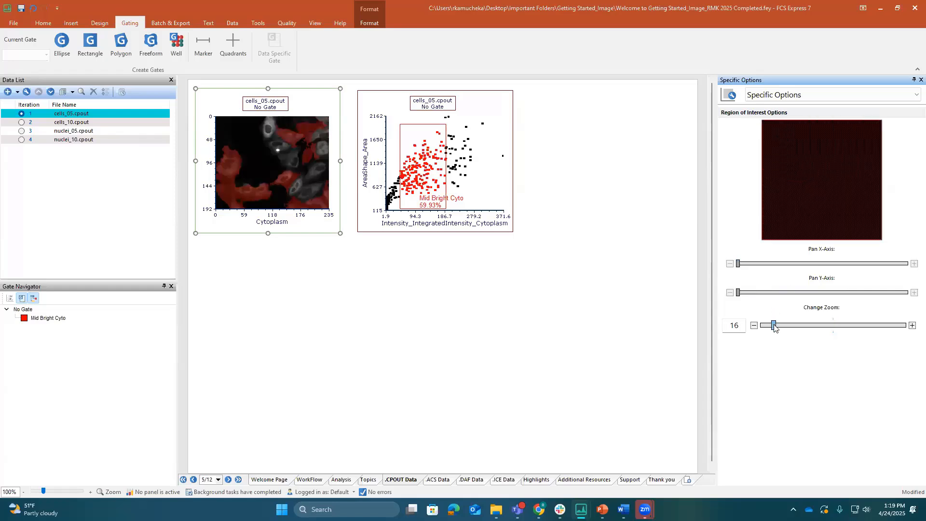
left_click_drag(772, 326, 789, 326)
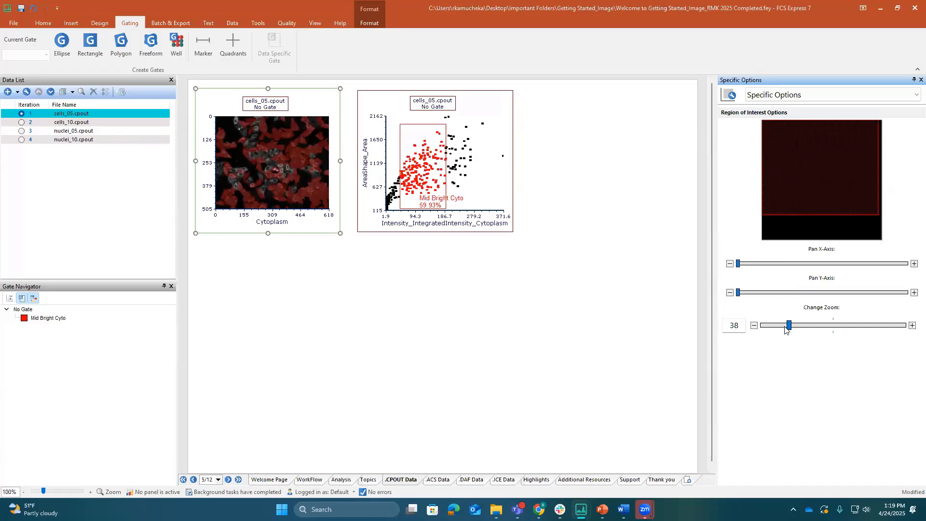
left_click_drag(788, 327, 786, 327)
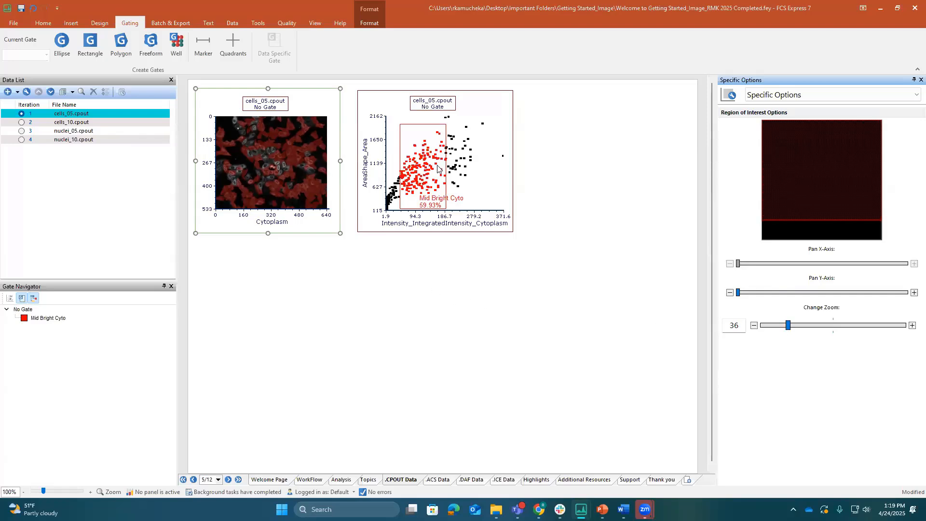
Create a second color dot plot from cells_05.cpout and place it directly below the existing color dot plot
left_click(424, 151)
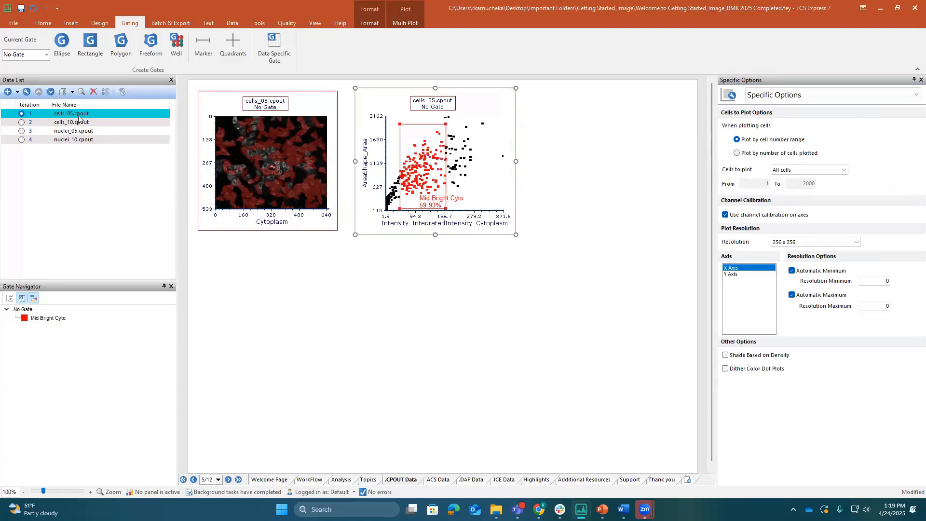
left_click_drag(75, 116, 436, 311)
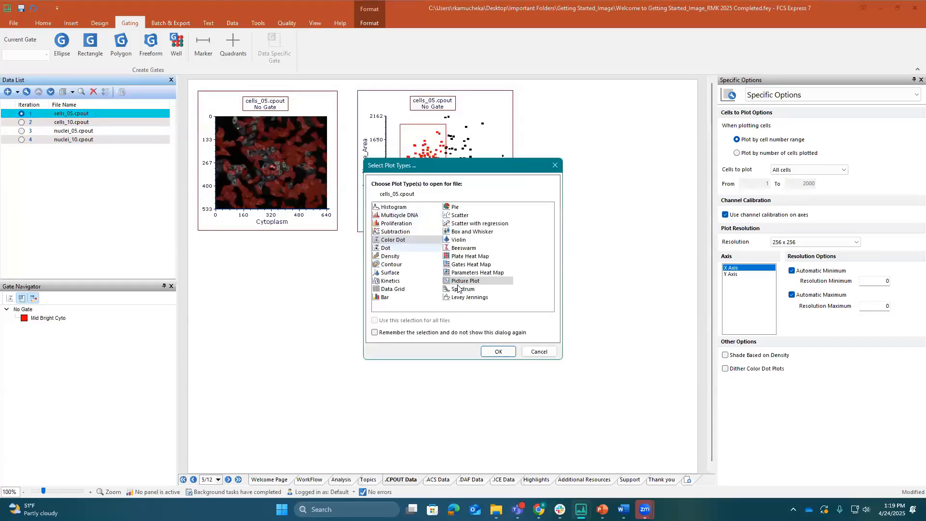
left_click(393, 240)
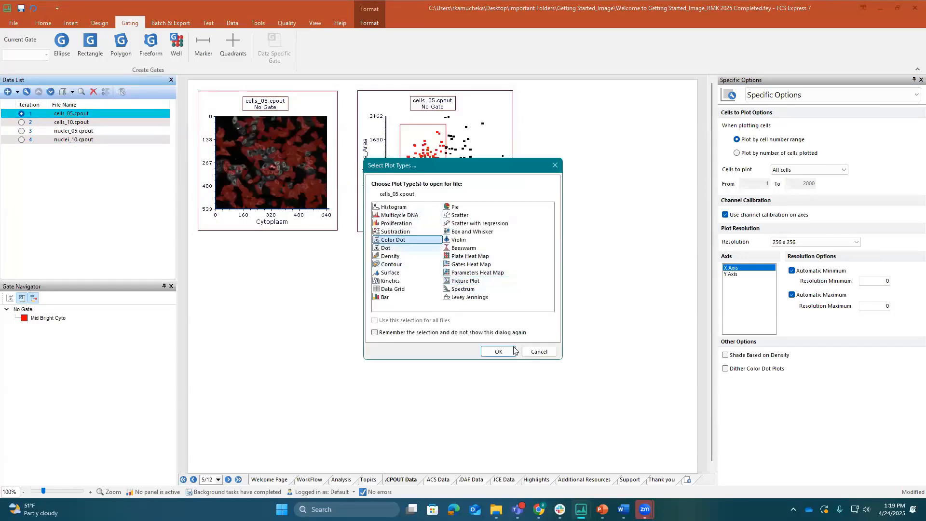
left_click(498, 352)
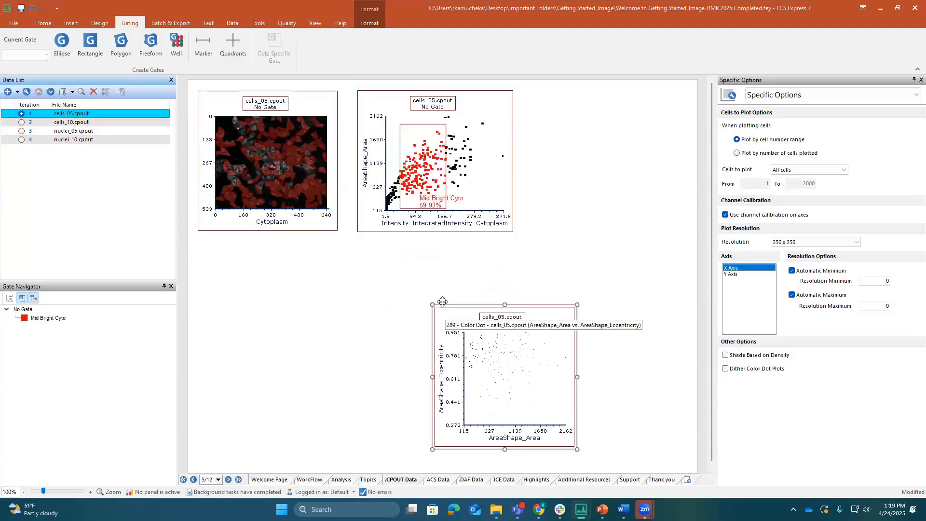
left_click_drag(443, 305, 372, 241)
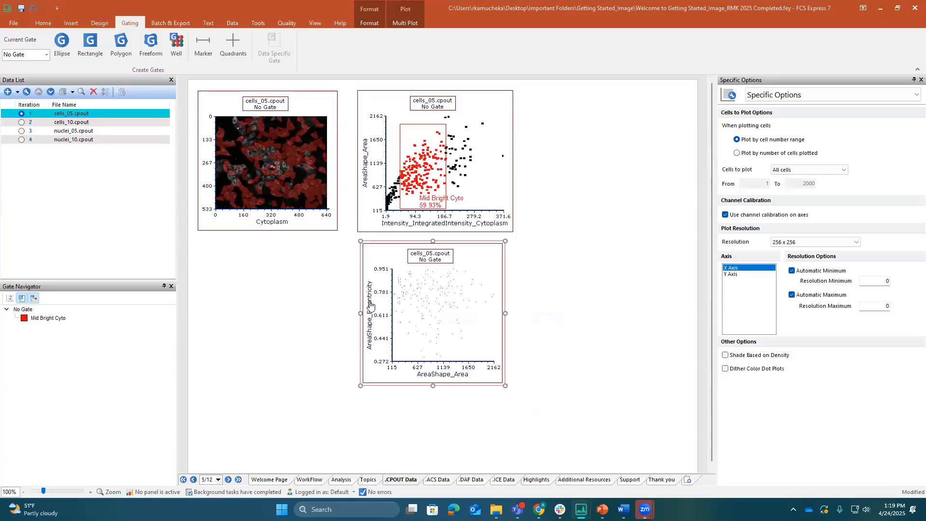
Set the new color dot plot's Y parameter to AreaShape_Area and its X parameter to Intensity_IntegratedIntensity_DNA
left_click(369, 310)
left_click(384, 318)
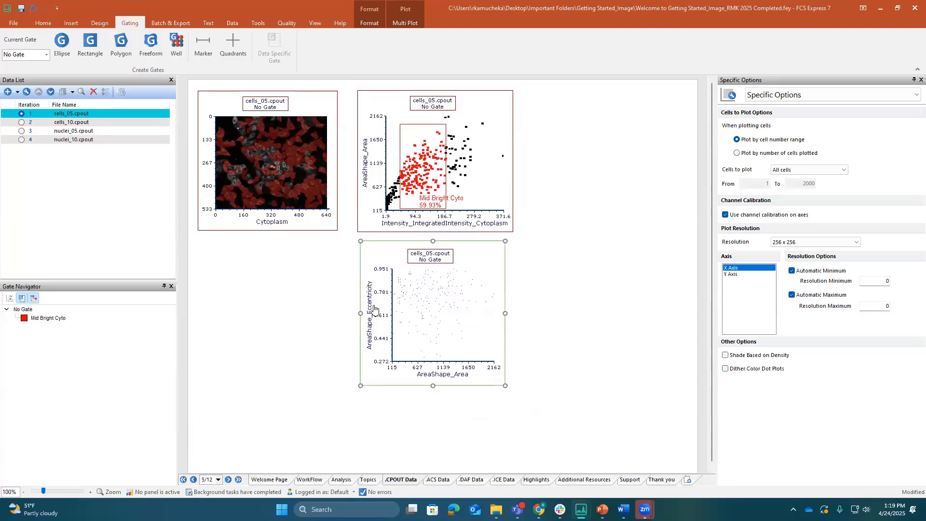
left_click(370, 305)
left_click(383, 315)
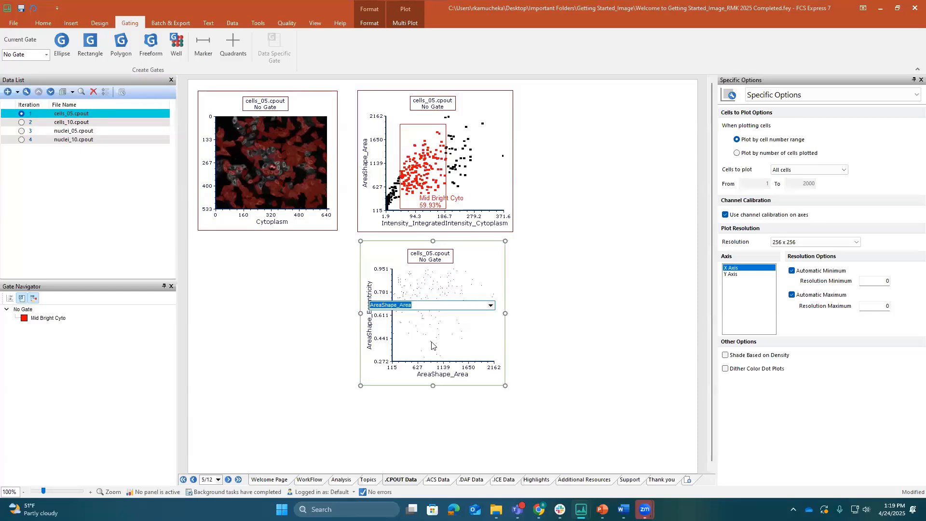
left_click(443, 375)
scroll(441, 381, "down", 2)
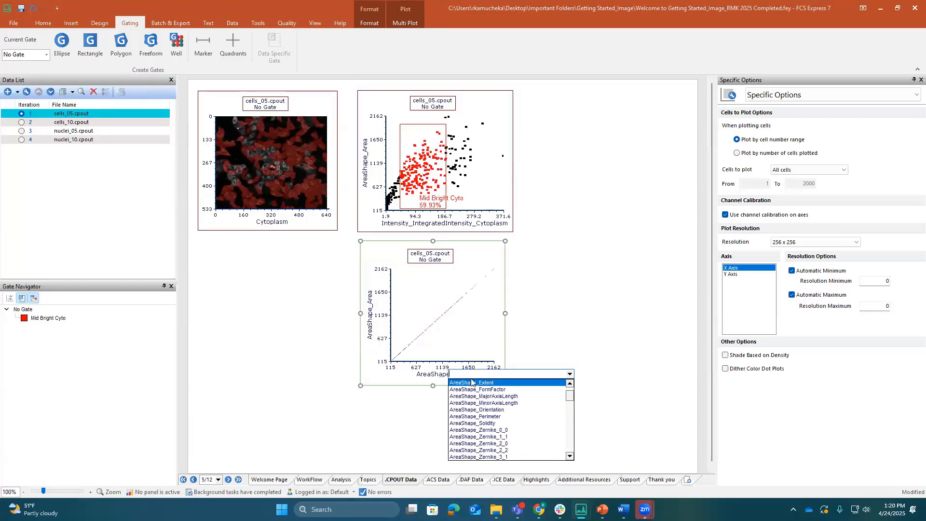
type("int")
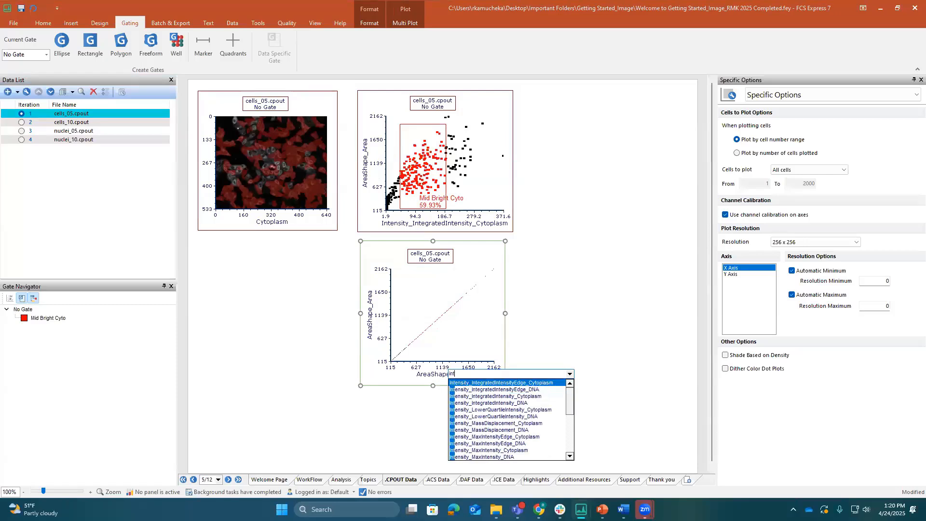
left_click(479, 408)
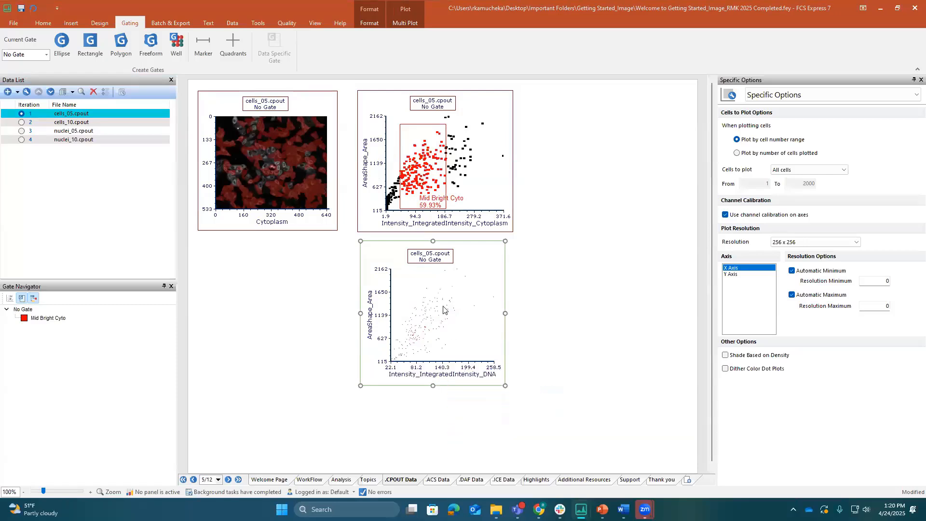
Set the dot size of the cells_05.cpout overlay on the DNA intensity plot to 5
left_click(782, 96)
left_click(781, 128)
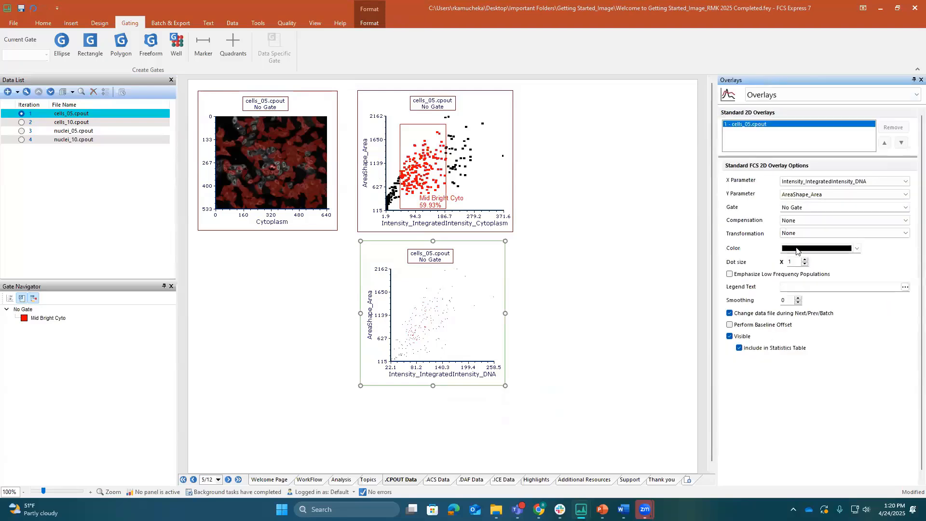
left_click(804, 260)
left_click(804, 260)
left_click(804, 260)
left_click(804, 260)
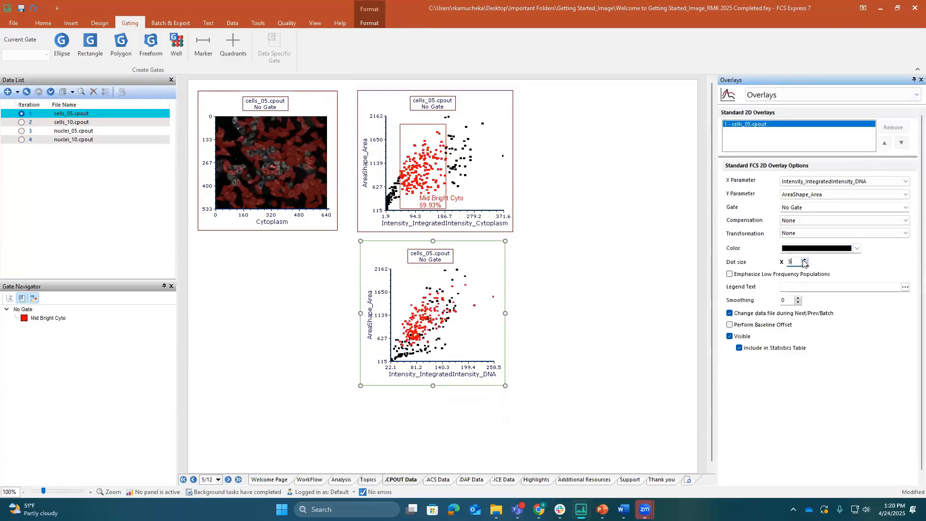
Resize the DNA intensity plot to match the width of the plot above it and close the gap between them
left_click_drag(505, 315, 513, 316)
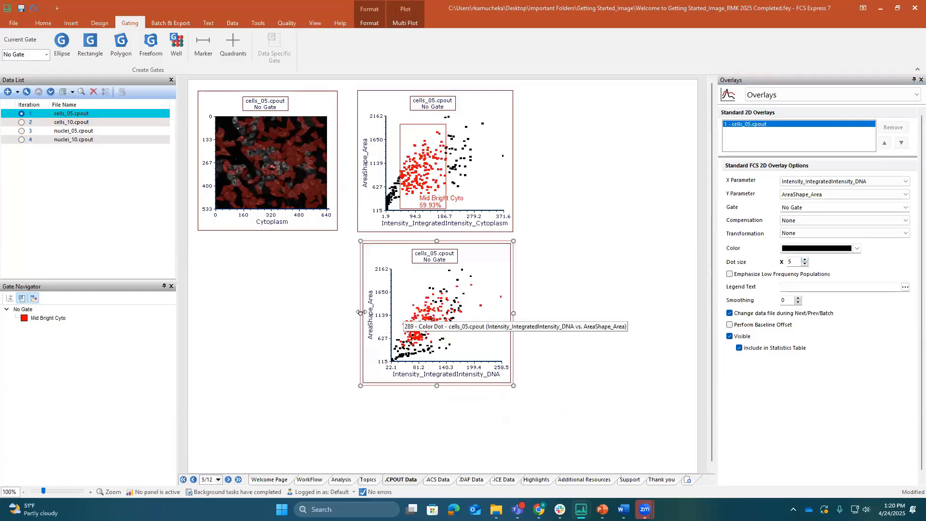
left_click_drag(357, 311, 355, 312)
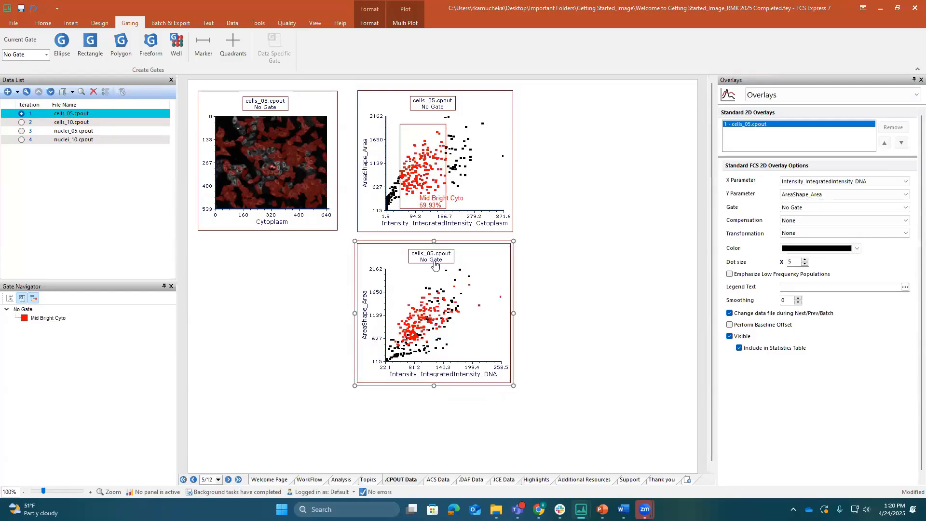
left_click_drag(434, 241, 433, 236)
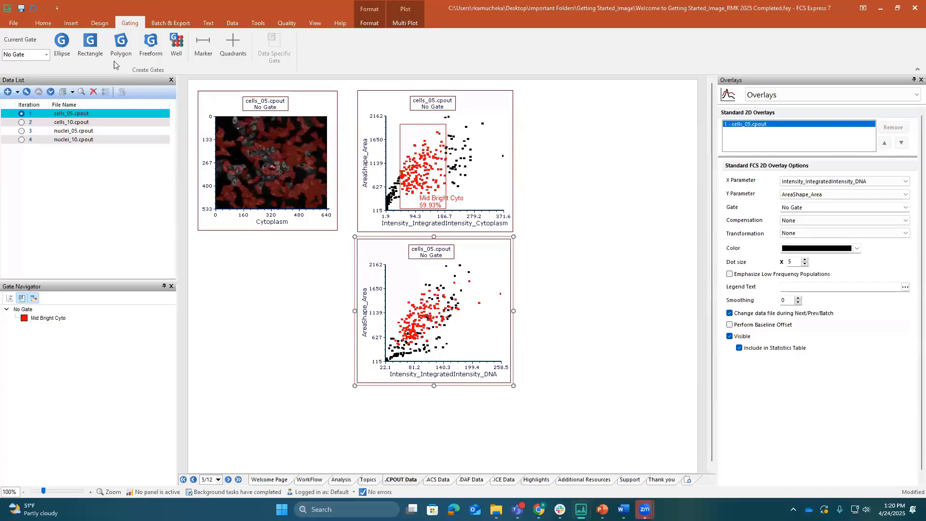
Draw a blue ellipse gate named "Bright DNA" over the high-intensity DNA events, about 140 to 260 on X, and shift it slightly upward
left_click(61, 46)
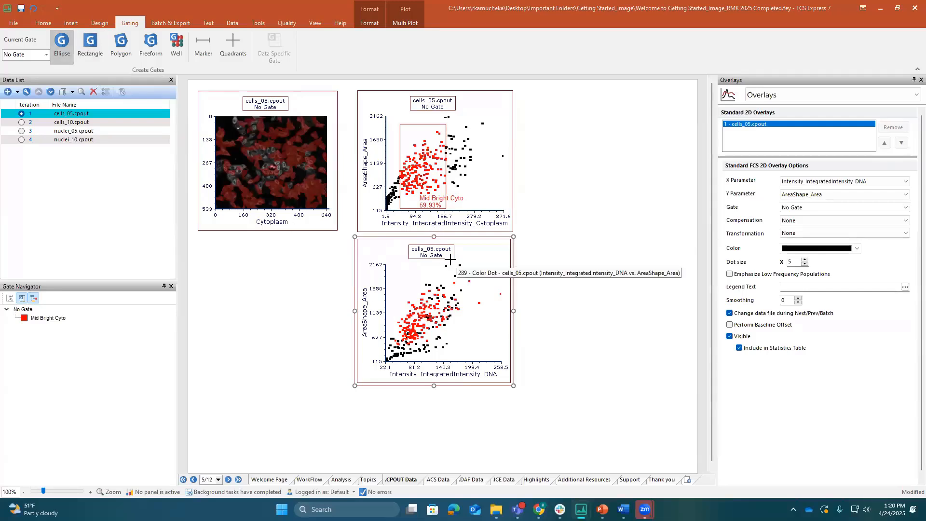
left_click_drag(444, 260, 503, 338)
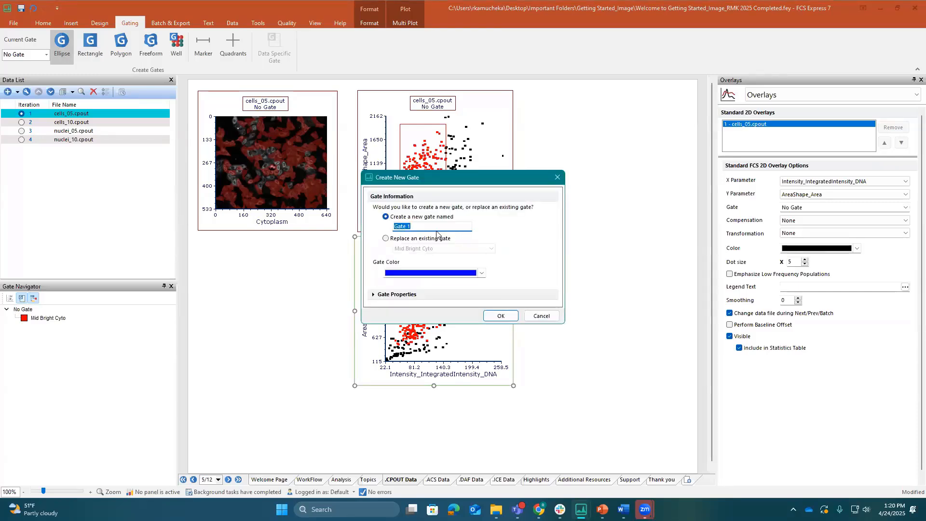
type("Bright DNA")
key("Return")
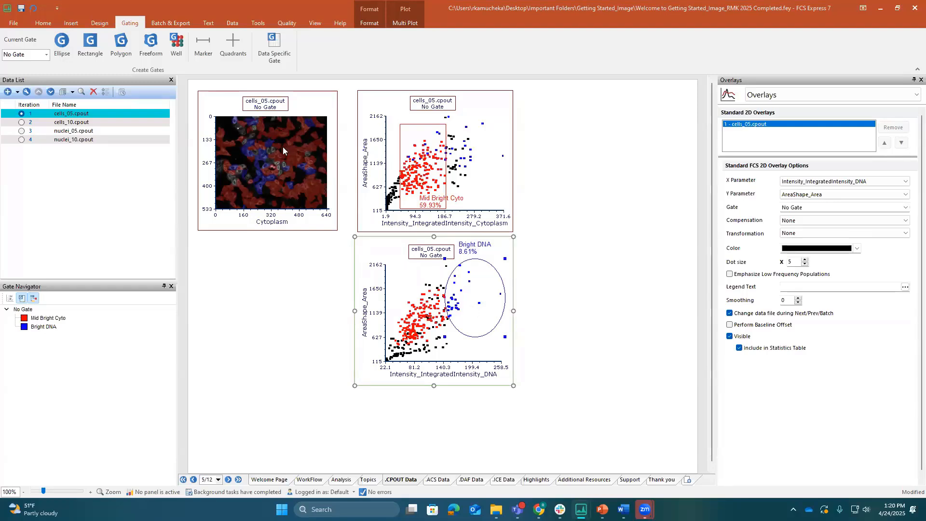
mouse_move(466, 303)
left_mouse_down()
mouse_move(415, 319)
mouse_move(463, 288)
left_mouse_up()
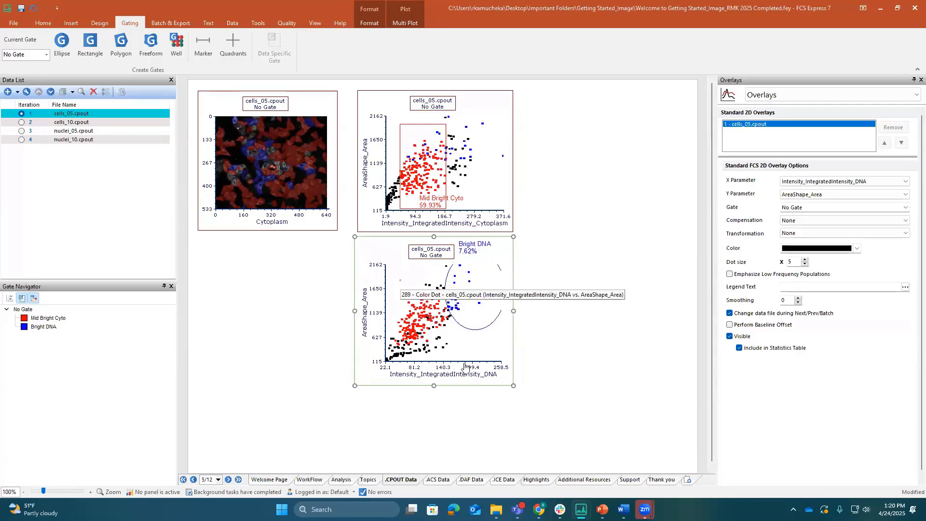
Maximize the picture plot on the page and restore its image to 100% zoom
right_click(261, 167)
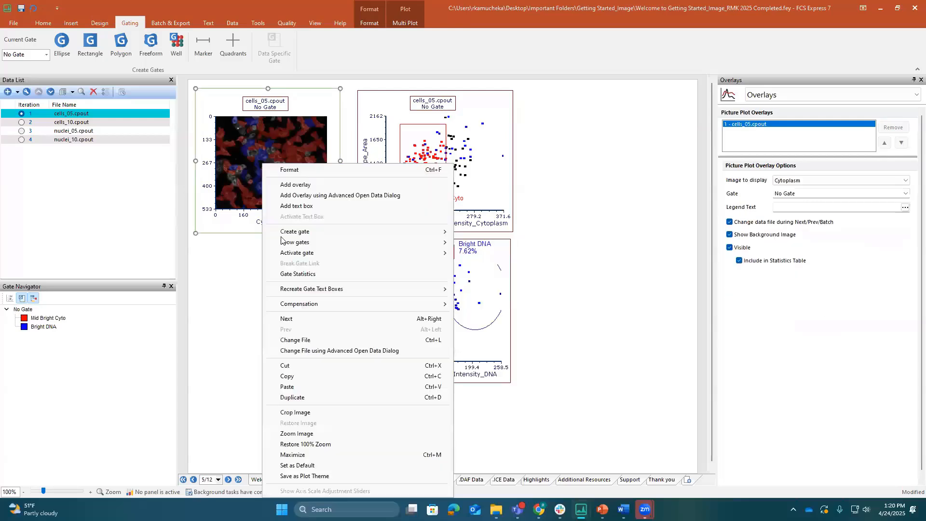
left_click(323, 453)
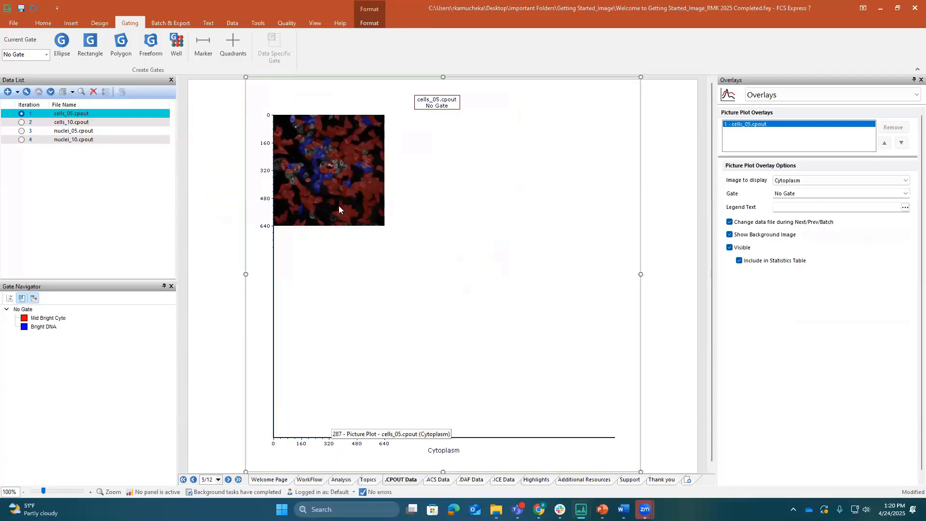
right_click(308, 153)
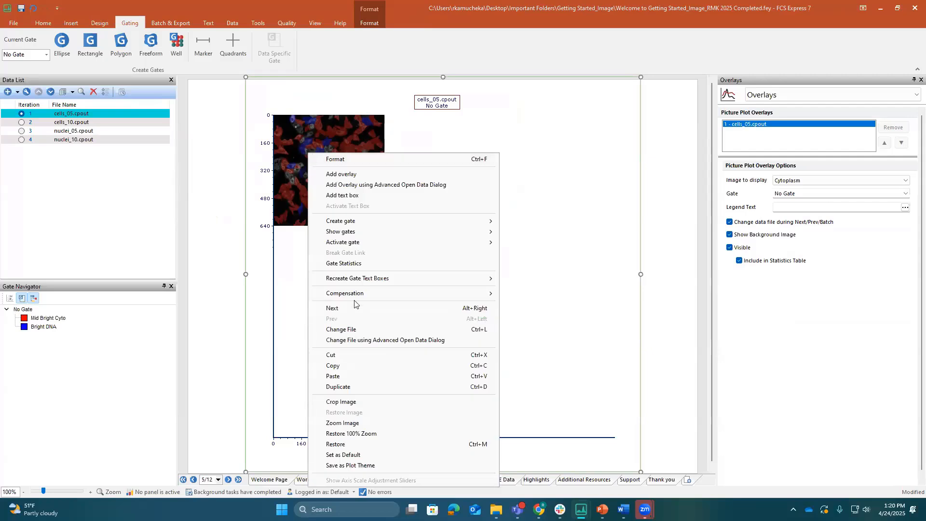
left_click(359, 434)
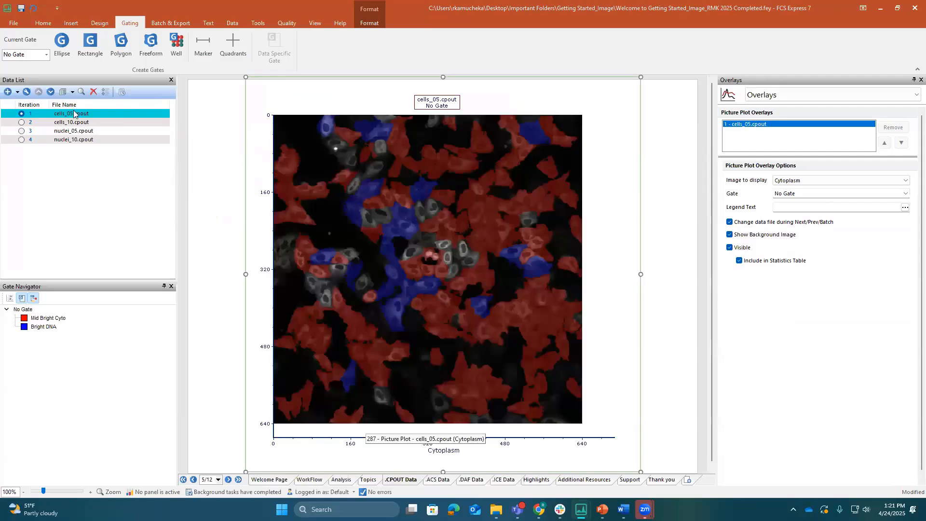
Draw a polygon gate around the bright ungated cells on the picture plot, about 335 to 430 on X and 260 to 345 on Y
left_click(121, 44)
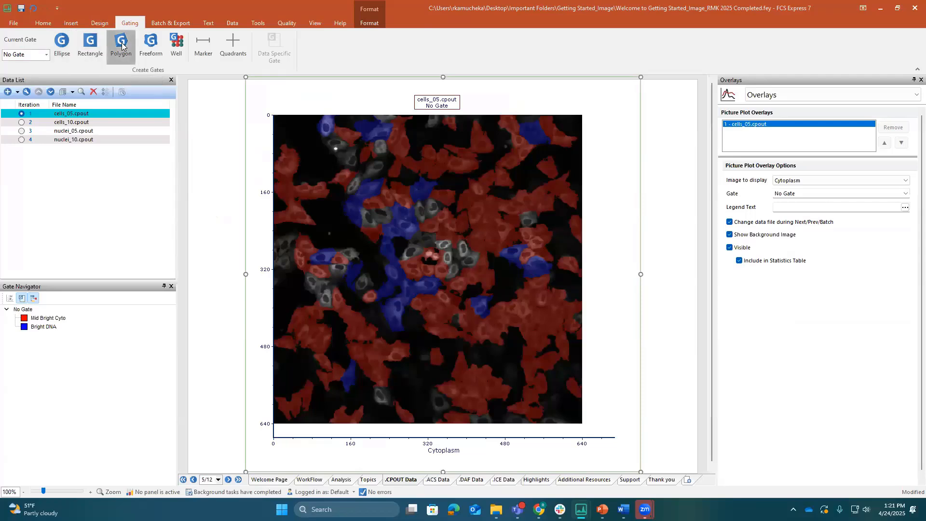
left_click(472, 244)
left_click(463, 242)
left_click(454, 241)
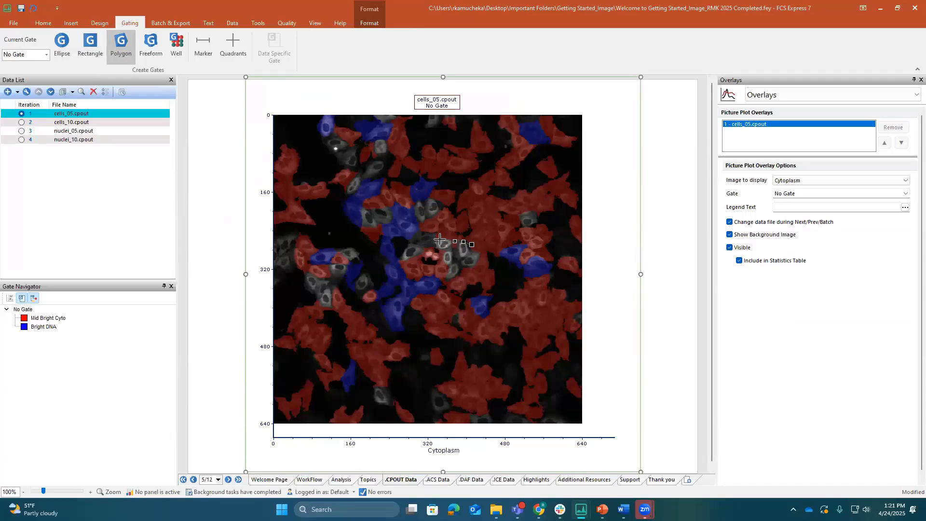
left_click(438, 239)
left_click(435, 242)
left_click(437, 251)
left_click(444, 258)
left_click(447, 271)
left_click(447, 282)
left_click(455, 278)
left_click(465, 271)
left_click(472, 245)
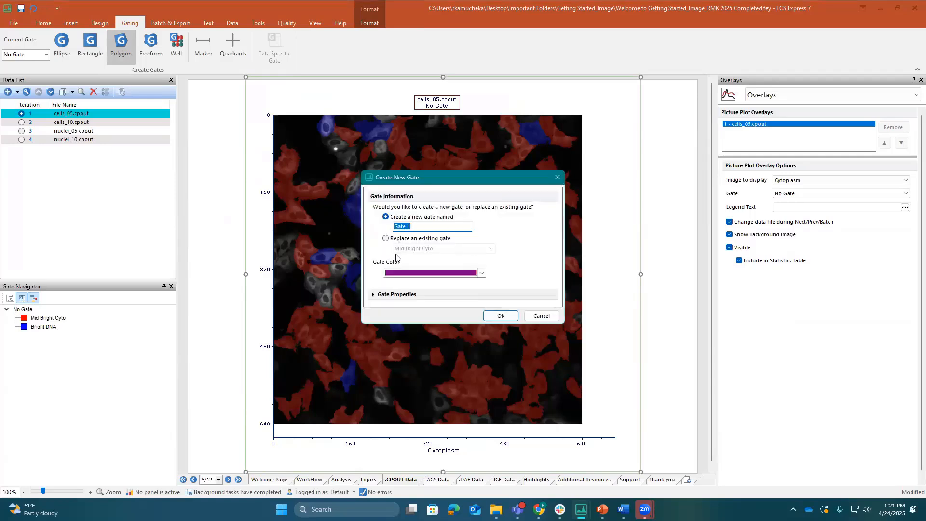
Create the polygon as "Gate 1" with its events emphasized on color dot plots
left_click(374, 295)
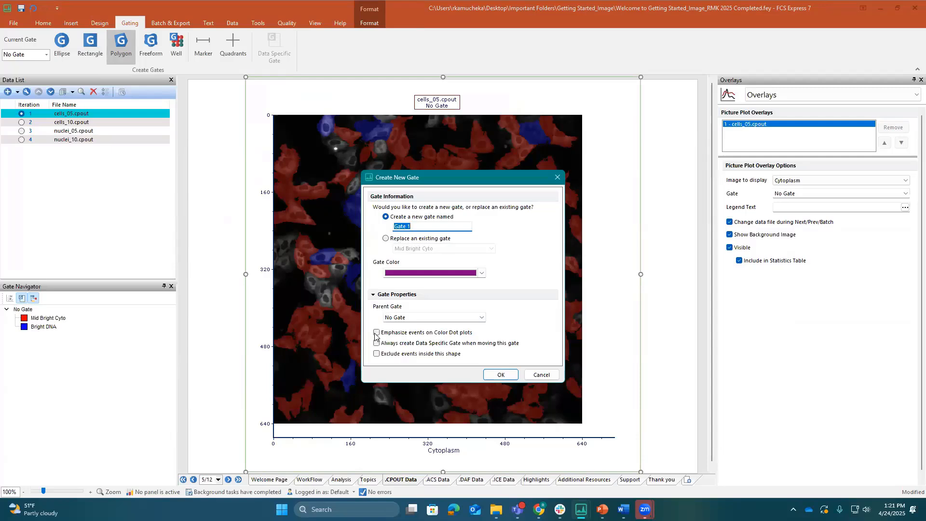
left_click(376, 333)
left_click(494, 375)
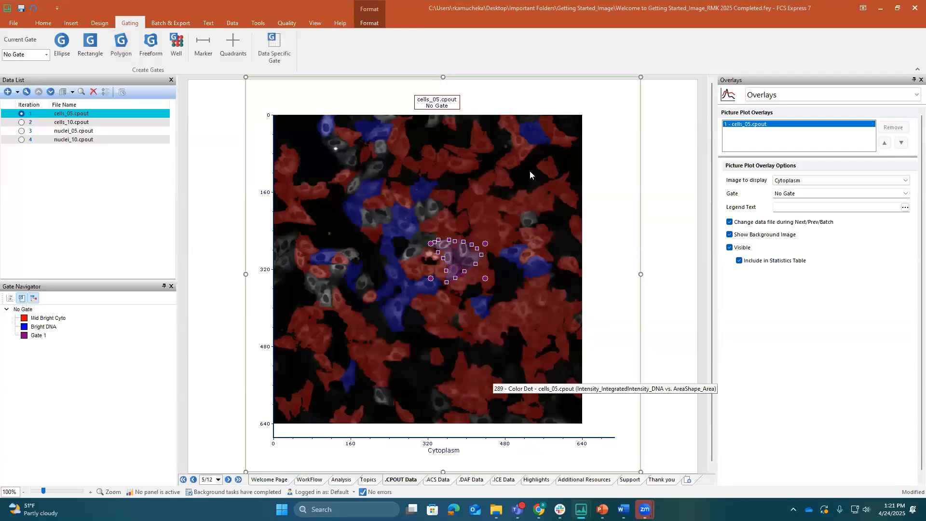
Restore the maximized picture plot to its normal size on the page and set its image zoom to 37
right_click(608, 129)
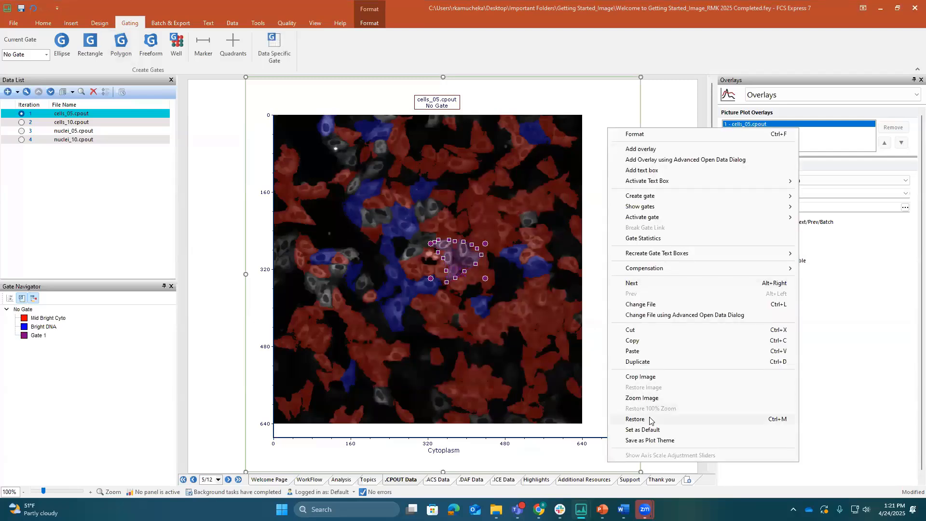
left_click(635, 419)
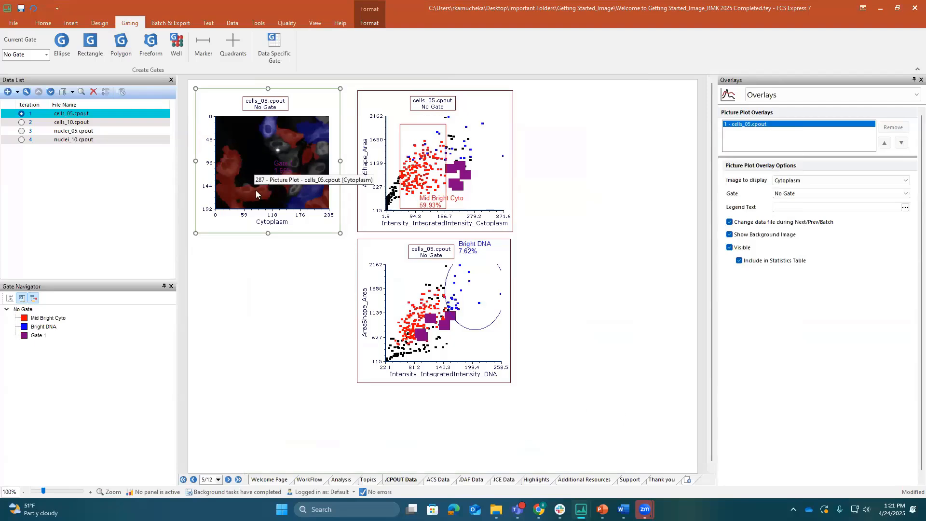
left_click(238, 189)
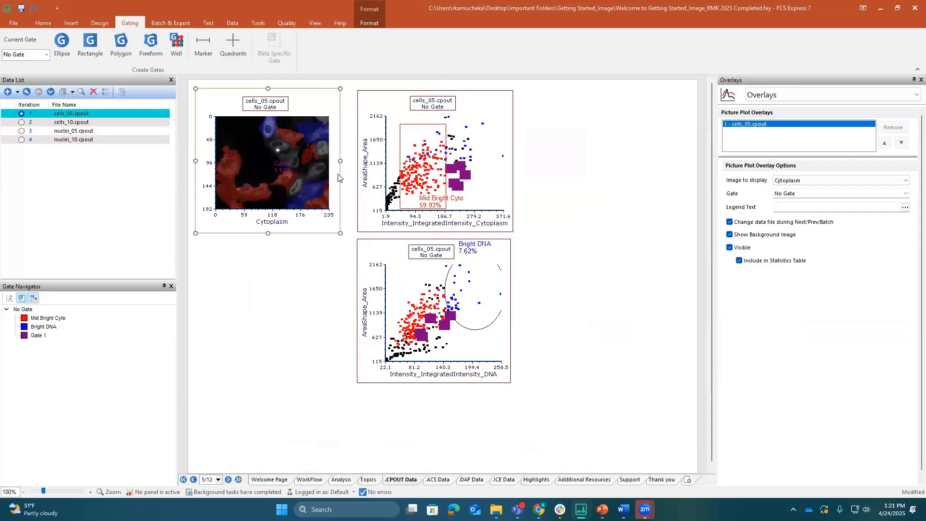
left_click(761, 98)
left_click(761, 127)
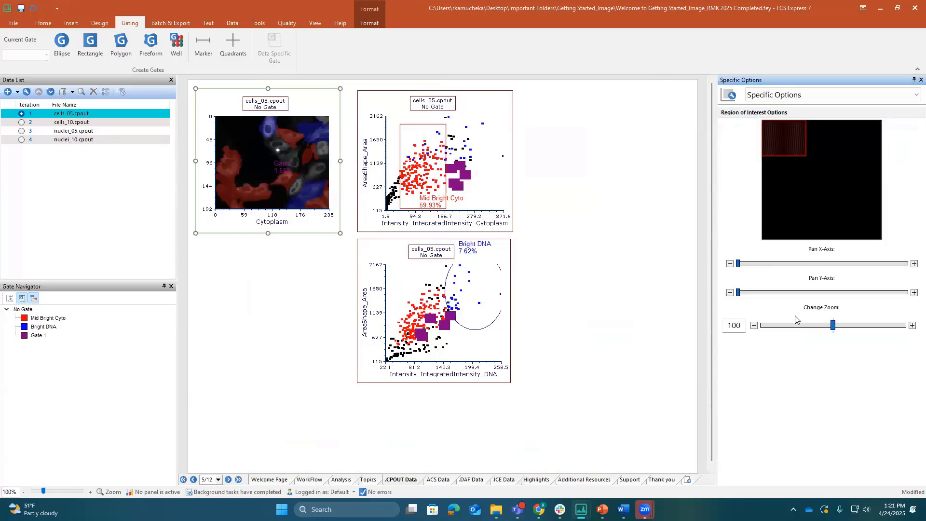
left_click(804, 326)
left_click(790, 329)
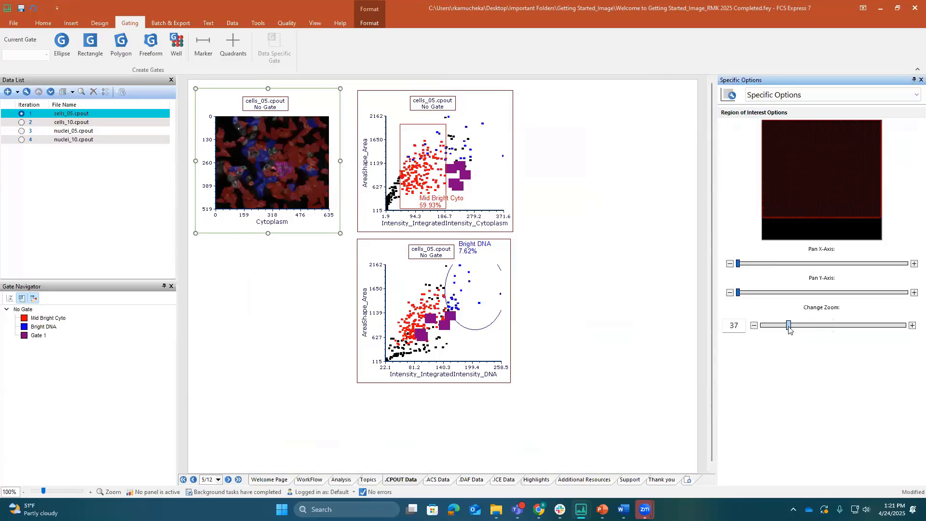
Move the Gate 1 label off the image to the blank area beside the picture plot's title
left_click(288, 163)
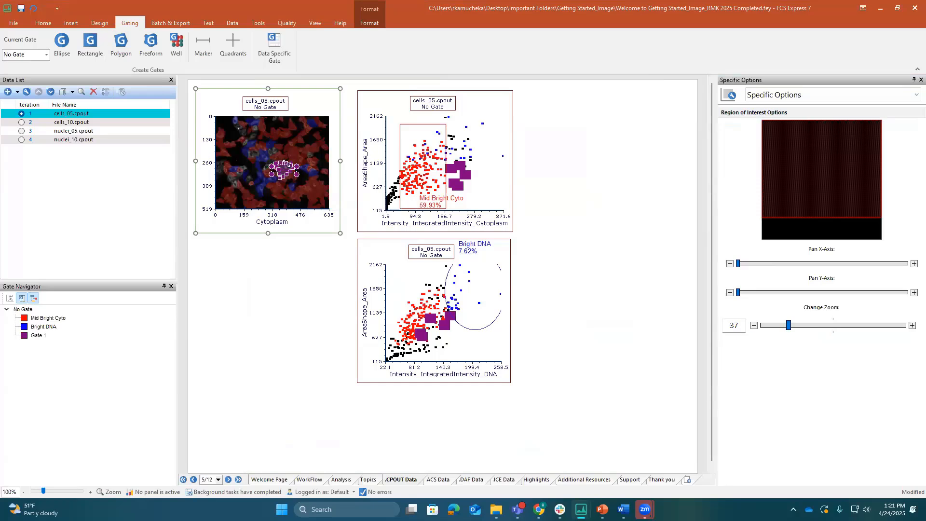
left_click(289, 161)
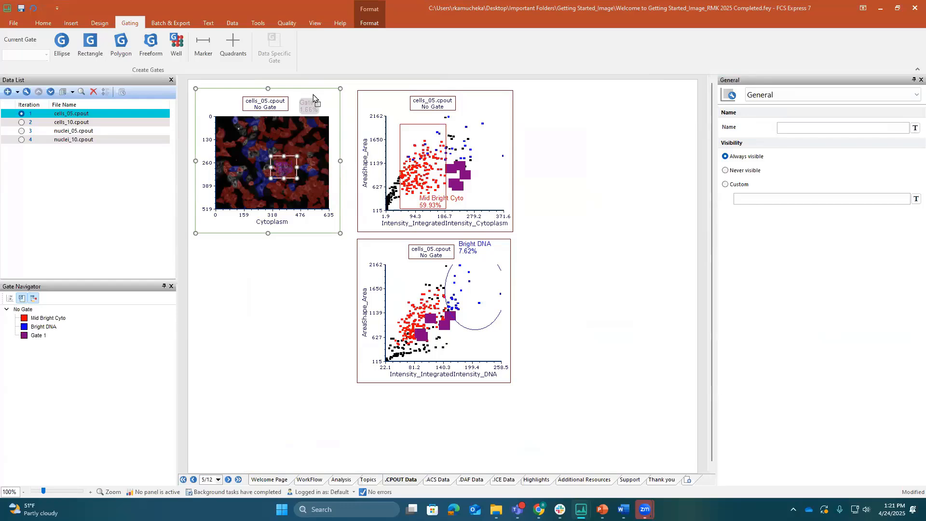
left_click(314, 95)
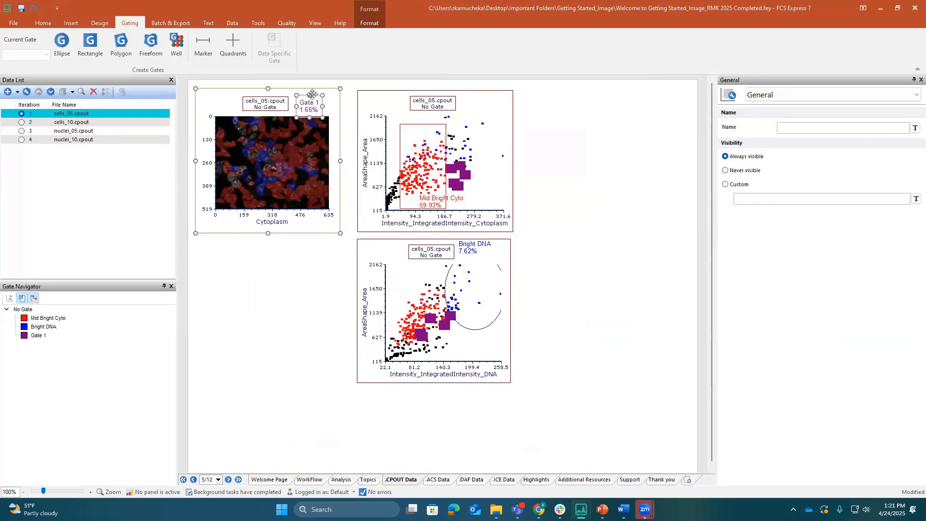
Format Gate 1 with line width 6 and Bright Green color, and shift it slightly on the picture plot
double_click(36, 335)
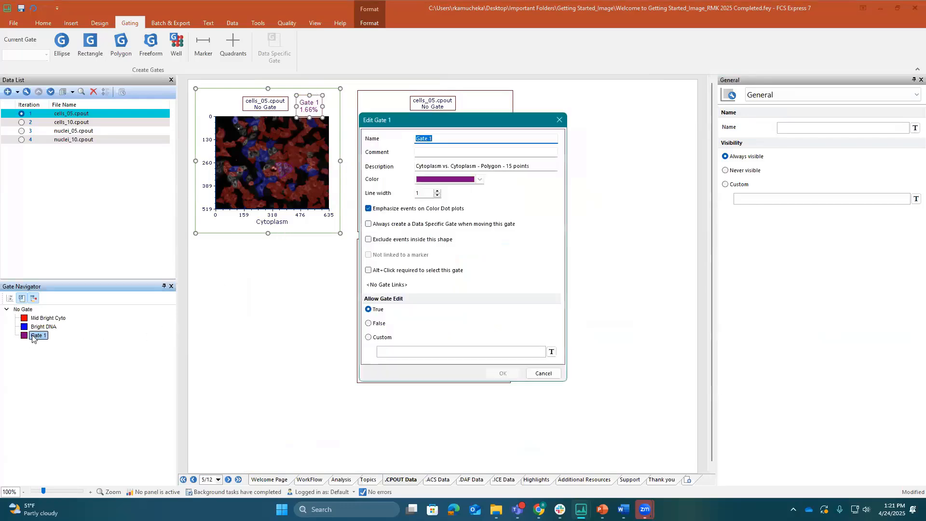
left_click(438, 191)
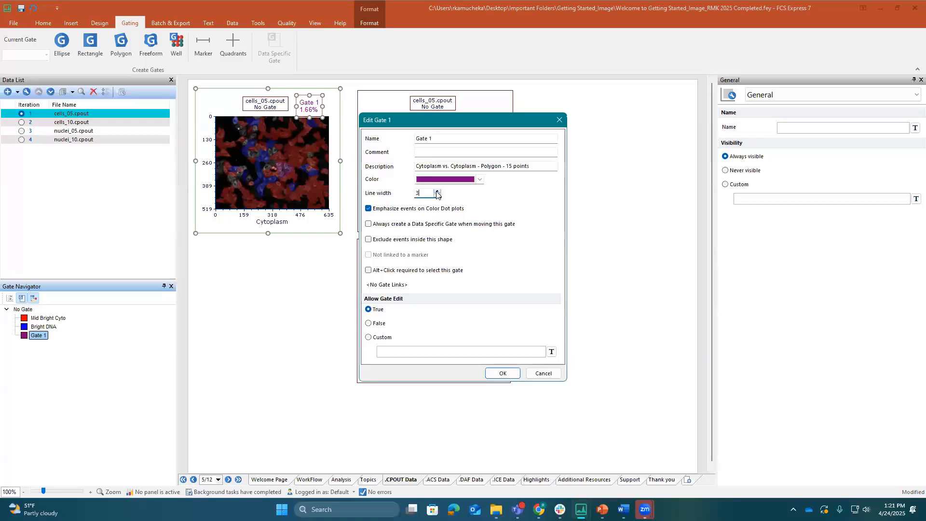
left_click(438, 191)
left_click(437, 191)
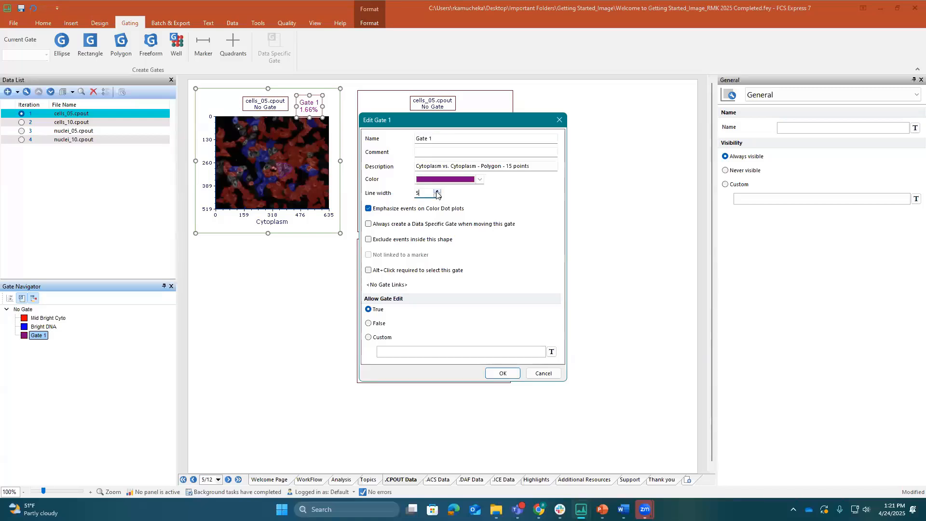
left_click(480, 180)
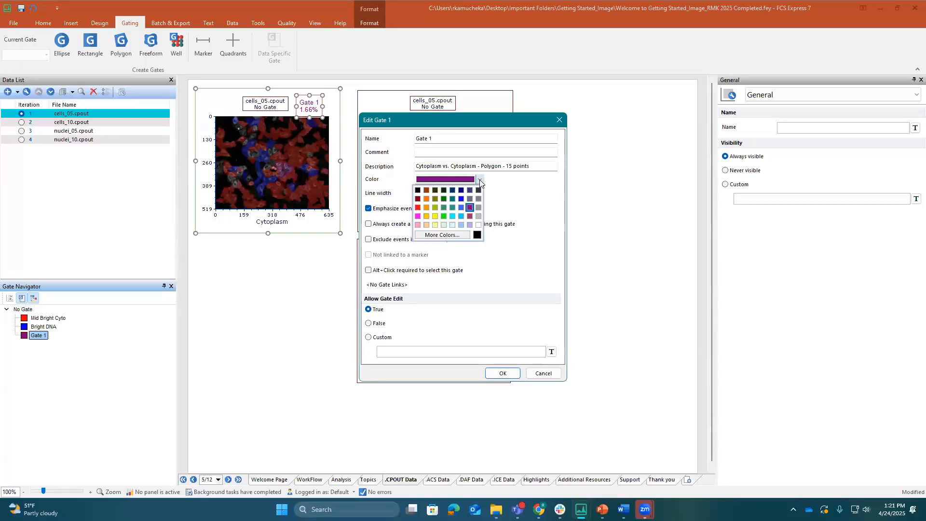
left_click(444, 215)
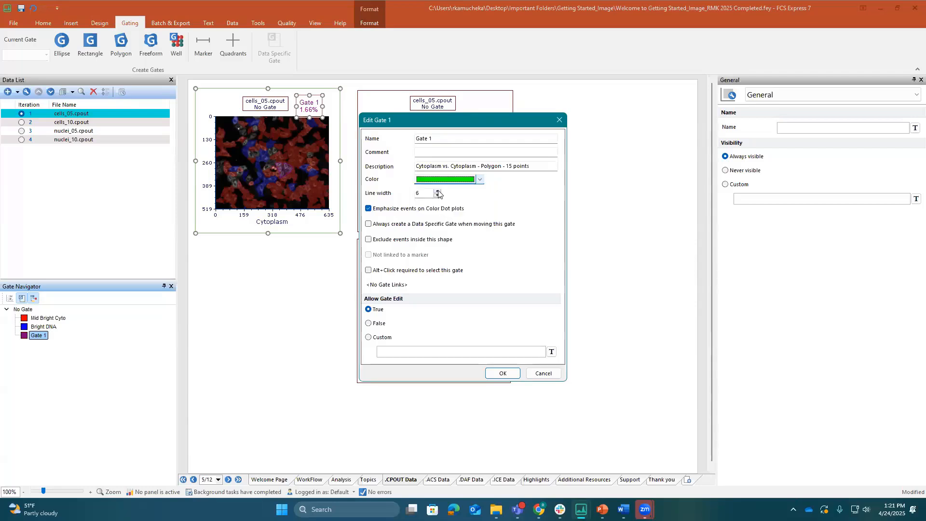
left_click(503, 374)
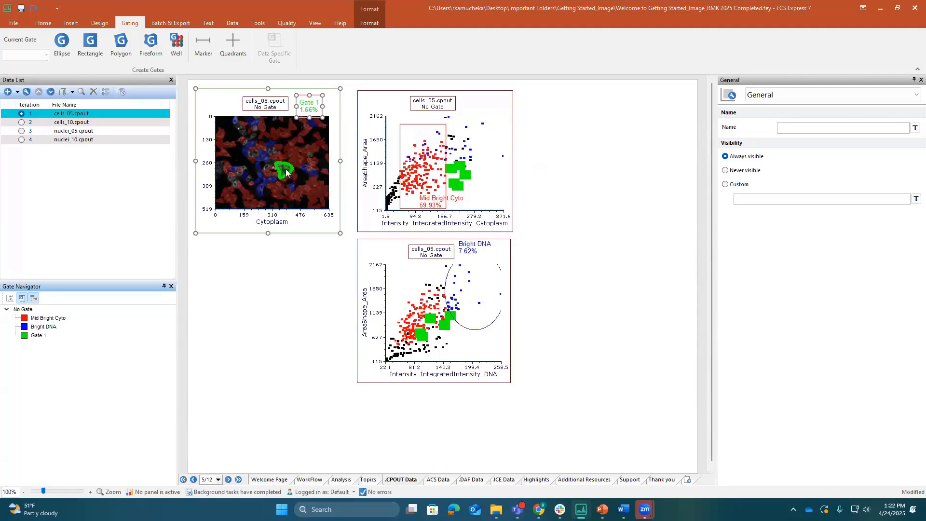
mouse_move(280, 167)
left_mouse_down()
mouse_move(253, 152)
mouse_move(245, 173)
mouse_move(285, 172)
left_mouse_up()
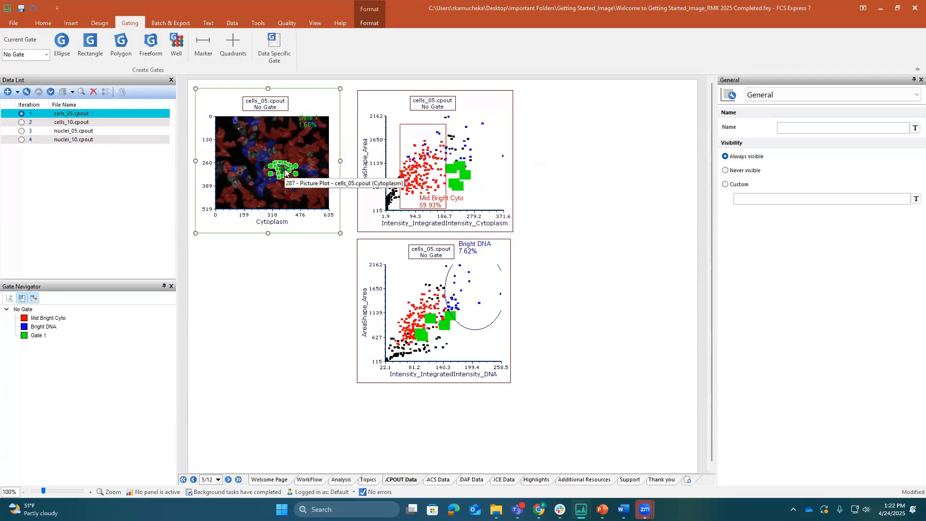
Switch the plots to cells_10.cpout and set the picture plot's zoom to 35
left_click(21, 122)
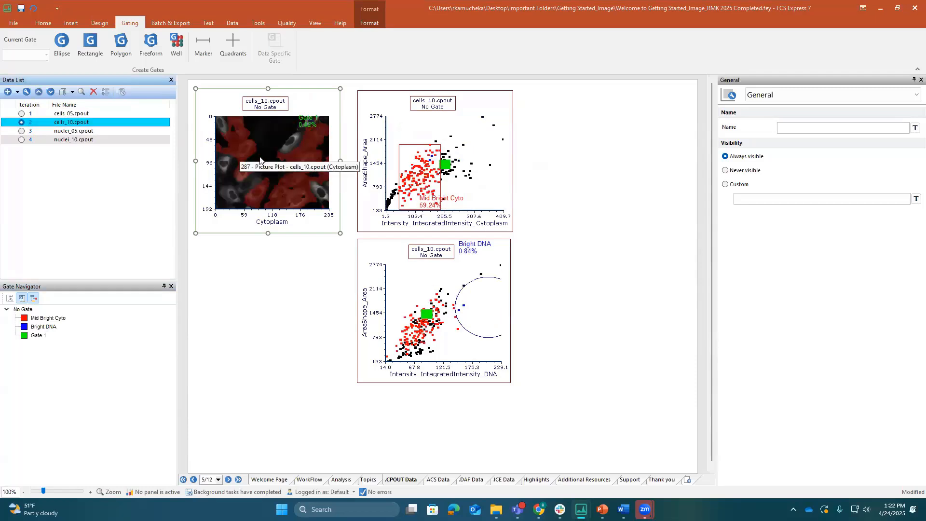
left_click(810, 102)
left_click(787, 116)
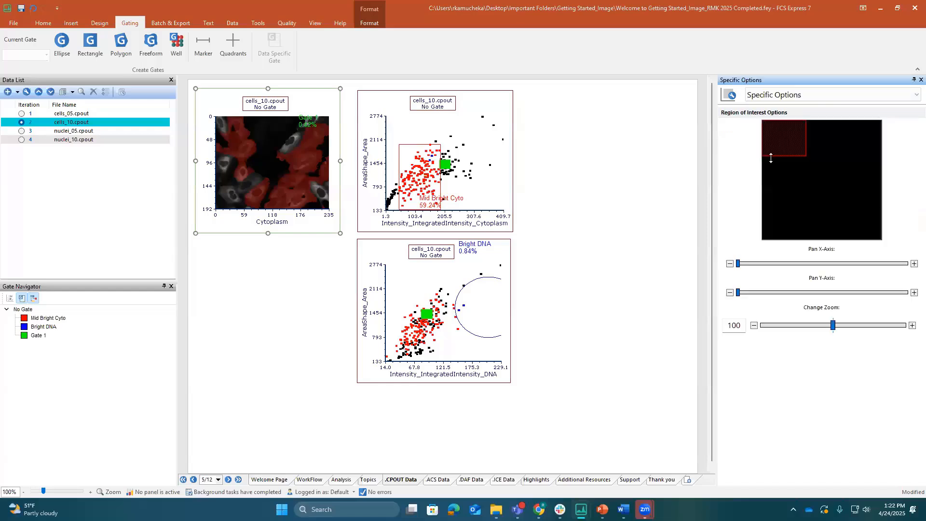
left_click(787, 327)
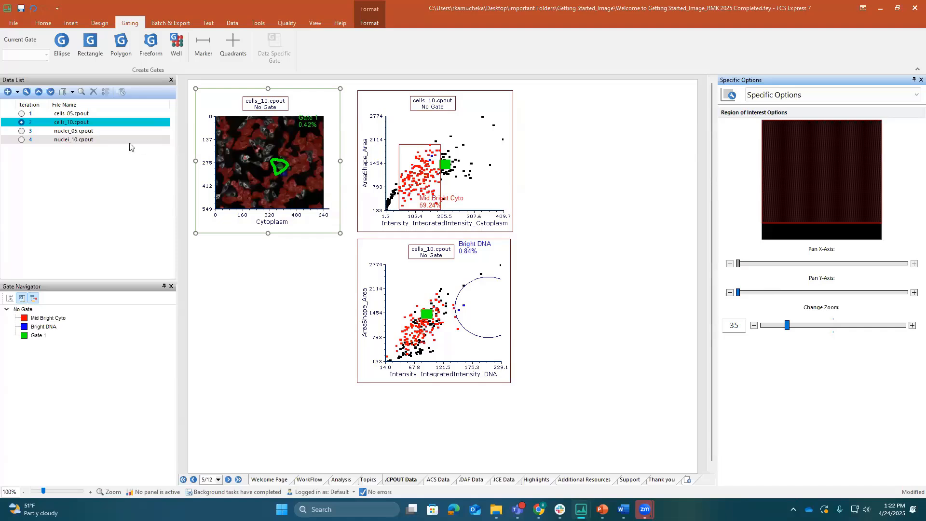
Make Gate 1 data specific for cells_10.cpout and move it up and to the left on the picture plot
left_click(267, 167)
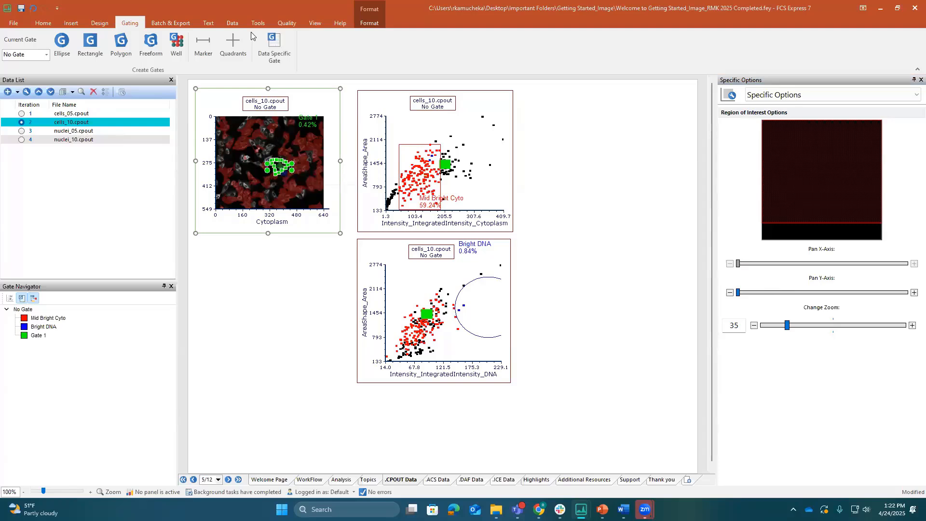
left_click(262, 46)
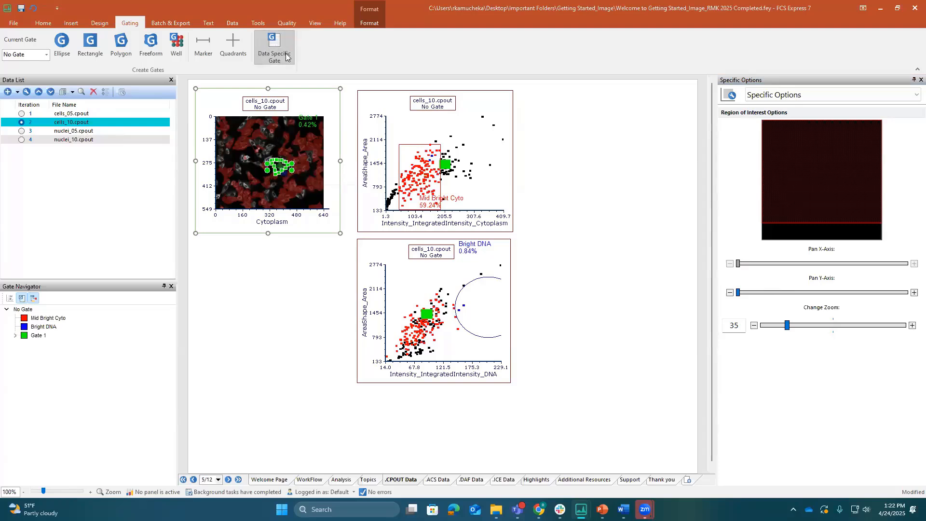
left_click_drag(281, 167, 270, 151)
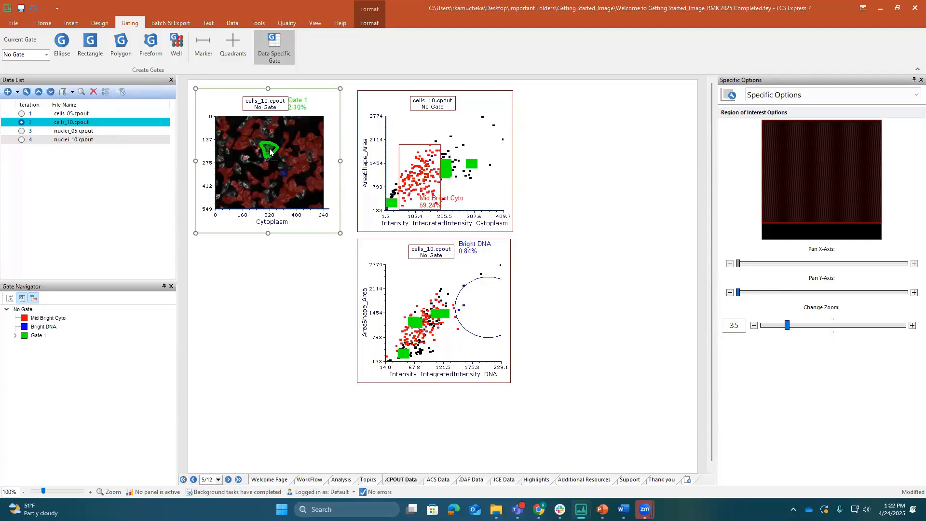
left_click(265, 279)
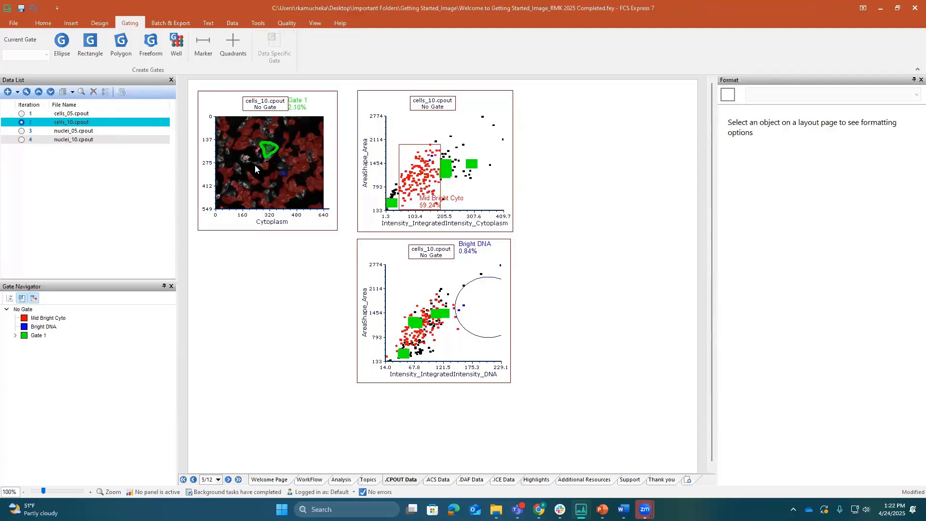
Return the plots to cells_05.cpout and set the picture plot's zoom to 46
left_click(21, 114)
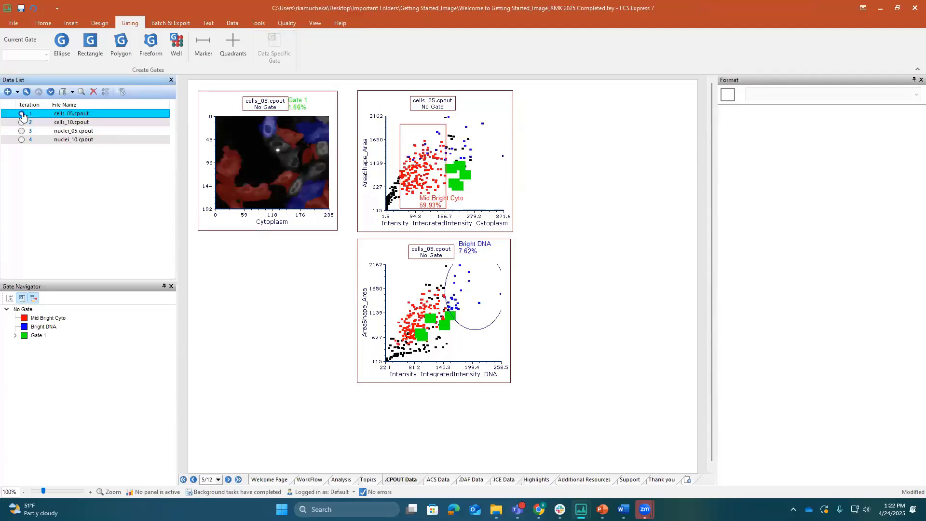
left_click(309, 155)
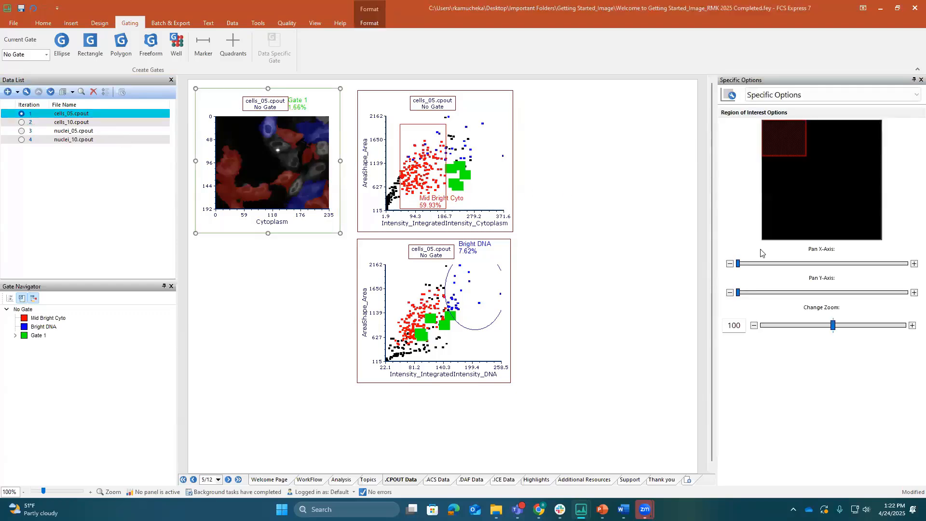
left_click(795, 325)
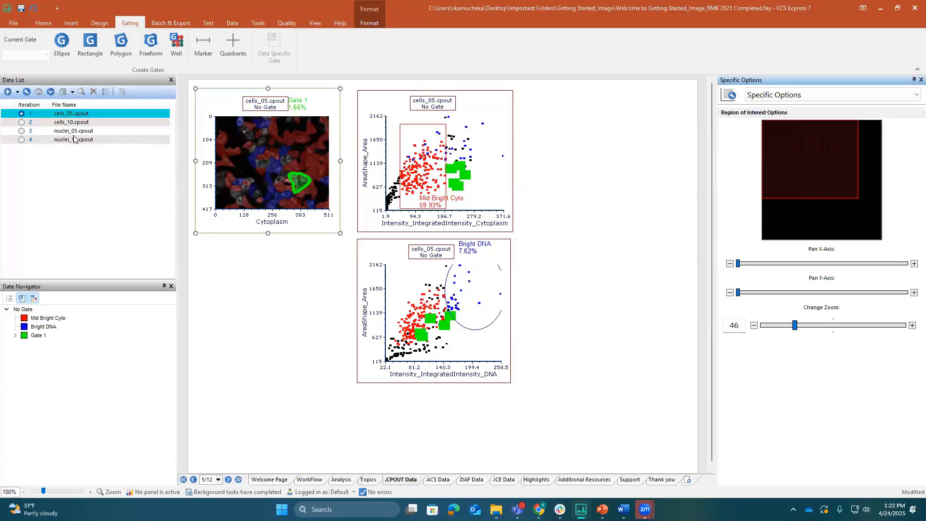
left_click(286, 296)
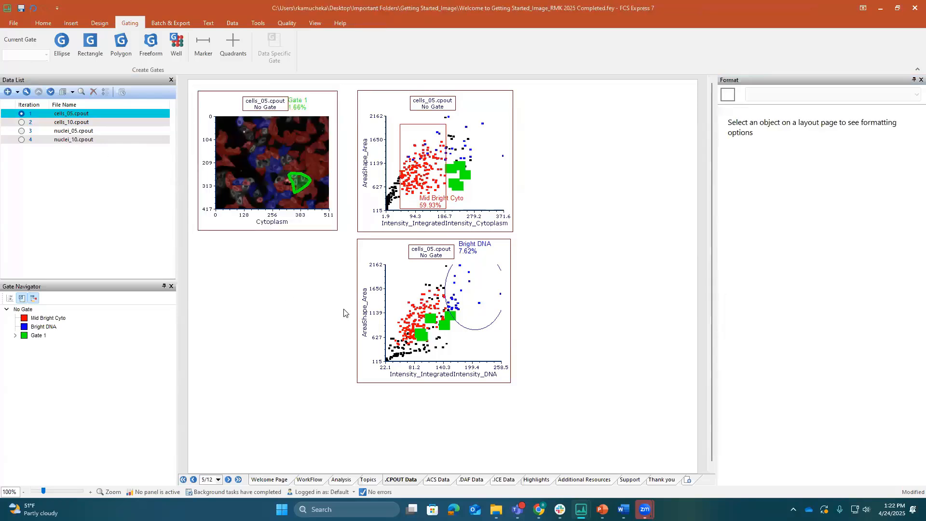
Insert a gate statistics table for the cytoplasm intensity versus area color dot plot
left_click(369, 229)
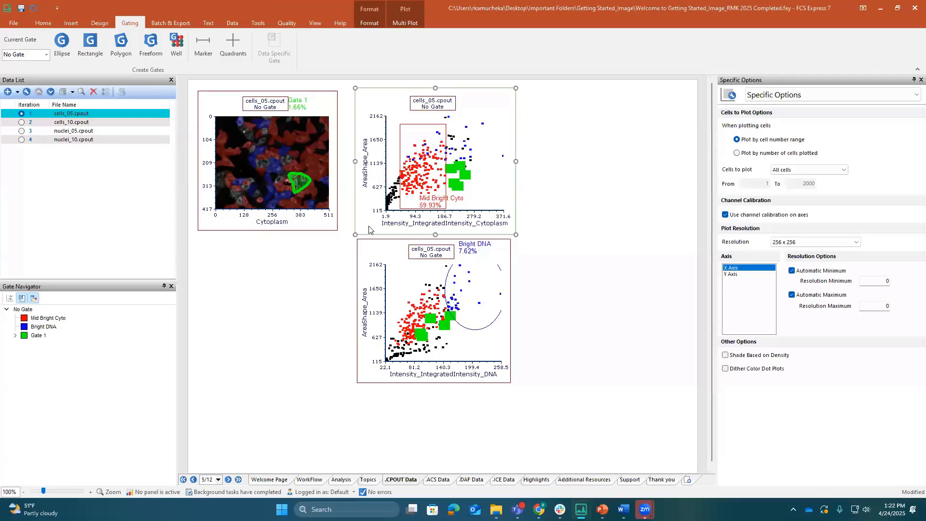
right_click(369, 229)
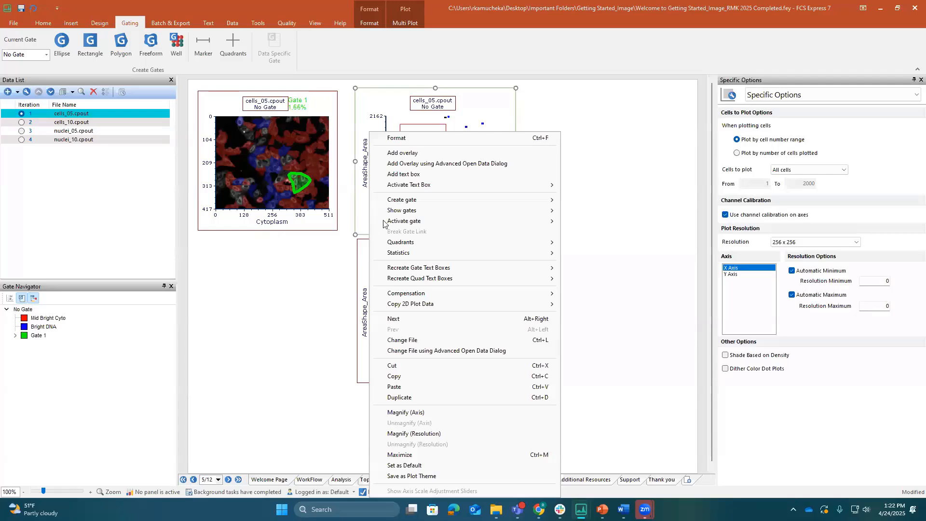
mouse_move(440, 253)
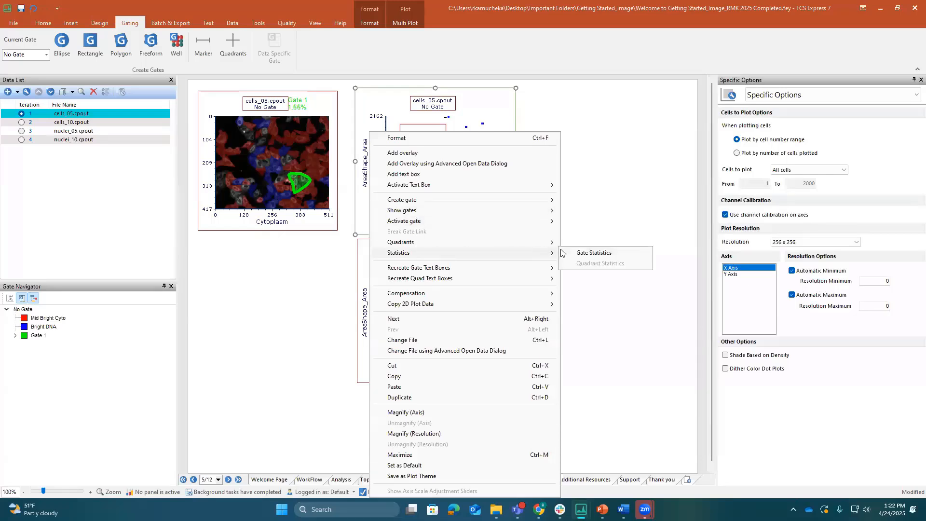
left_click(580, 253)
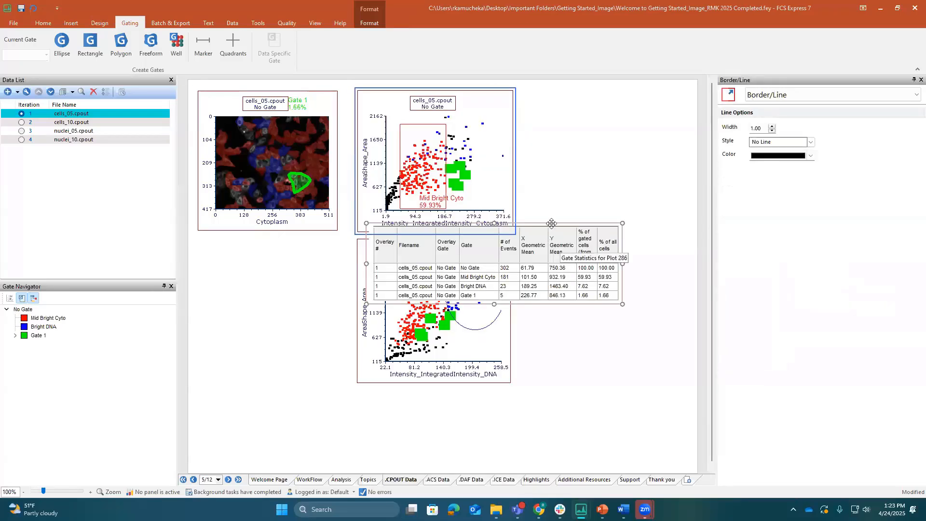
Arrange the layout with the DNA intensity plot beside the cytoplasm plot and the gate statistics table beneath the plots
left_click_drag(550, 223, 408, 391)
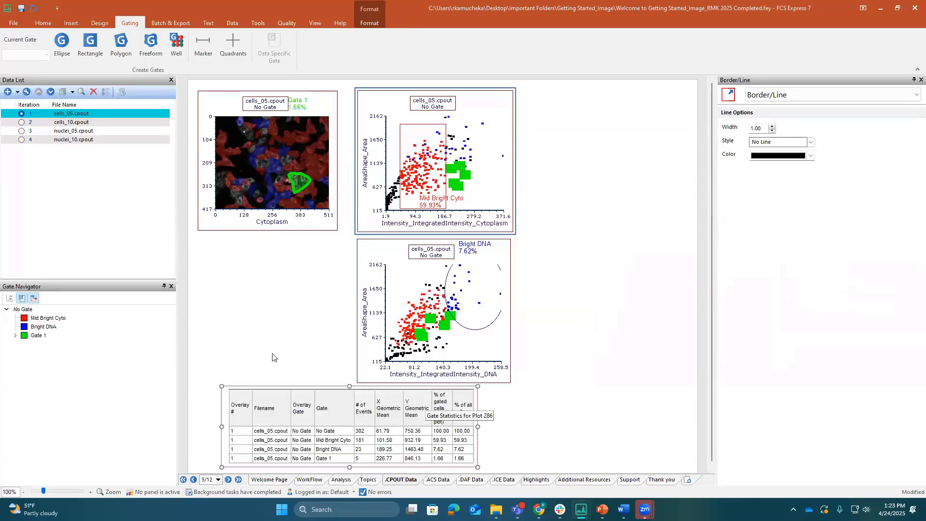
left_click(425, 283)
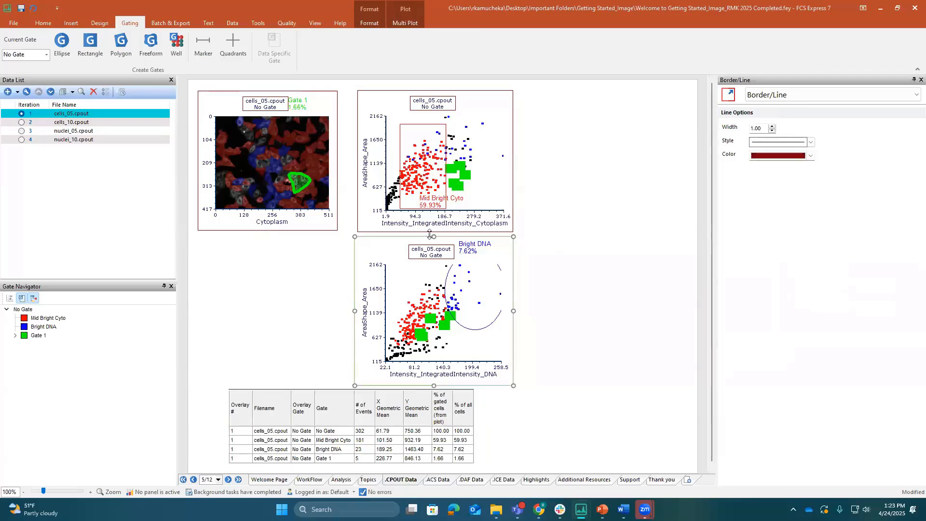
left_click_drag(448, 238, 604, 113)
left_click_drag(425, 394, 452, 242)
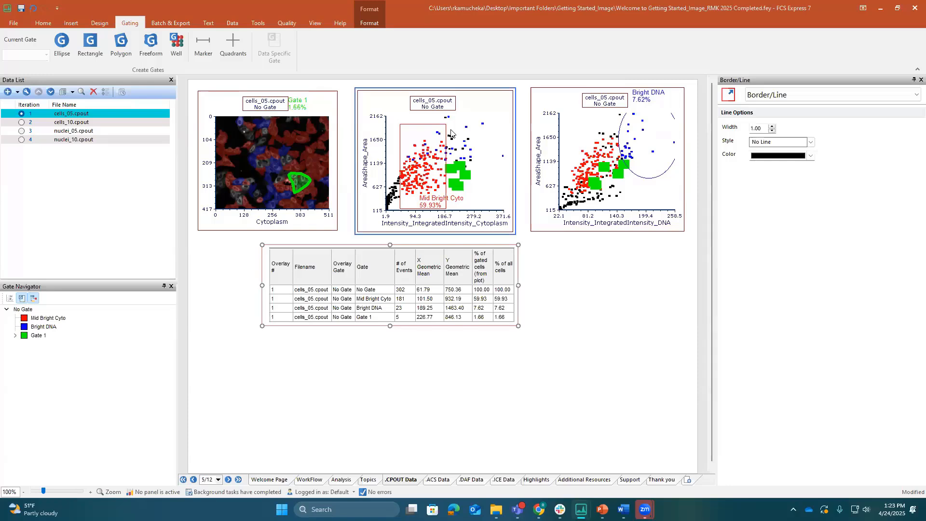
Gate the cytoplasm intensity plot on Bright DNA, and switch its gate to Mid Bright Cyto
left_click(435, 108)
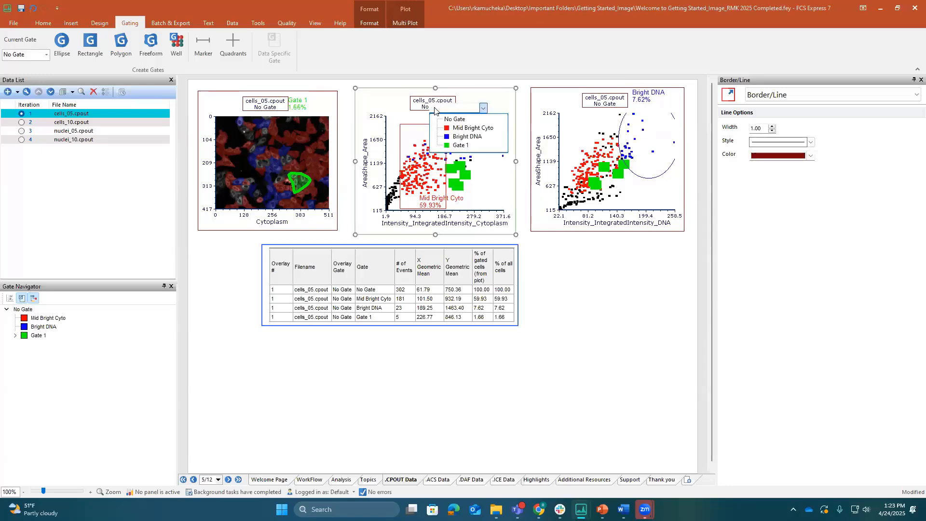
left_click(458, 136)
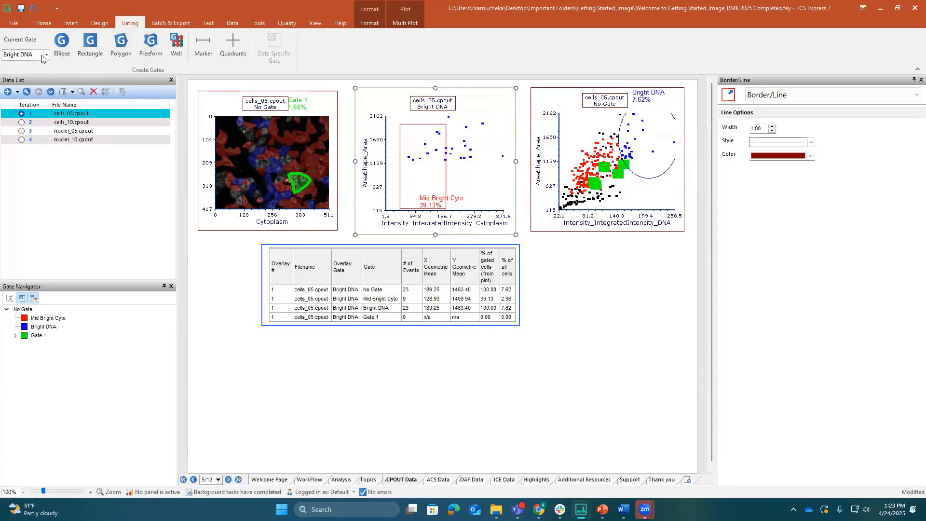
left_click(59, 48)
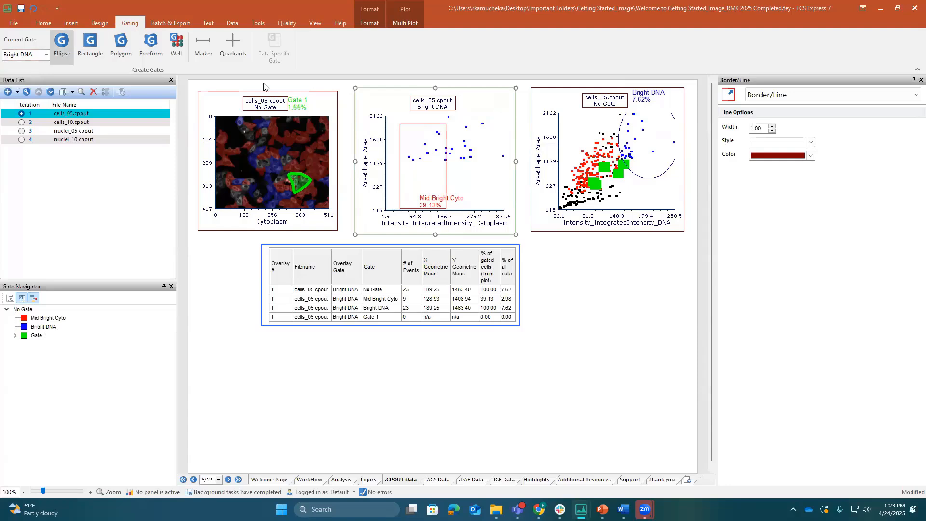
left_click(431, 107)
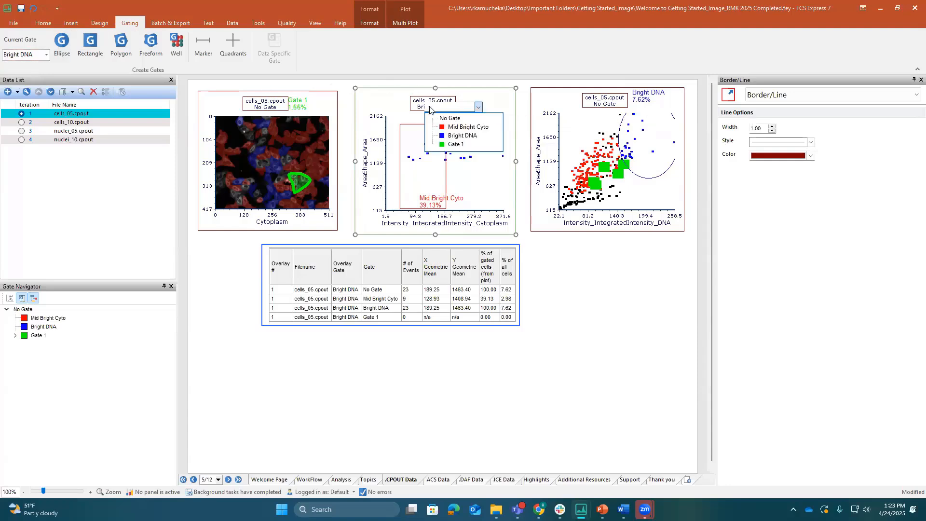
left_click(454, 128)
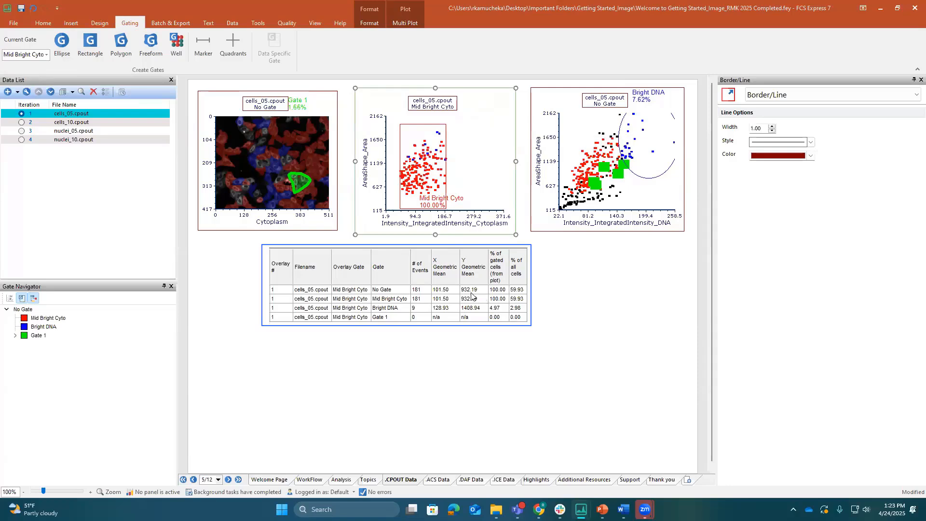
Remove the Overlay #, Filename, Overlay Gate and Y Geometric Mean columns from the gate statistics table
left_click(799, 97)
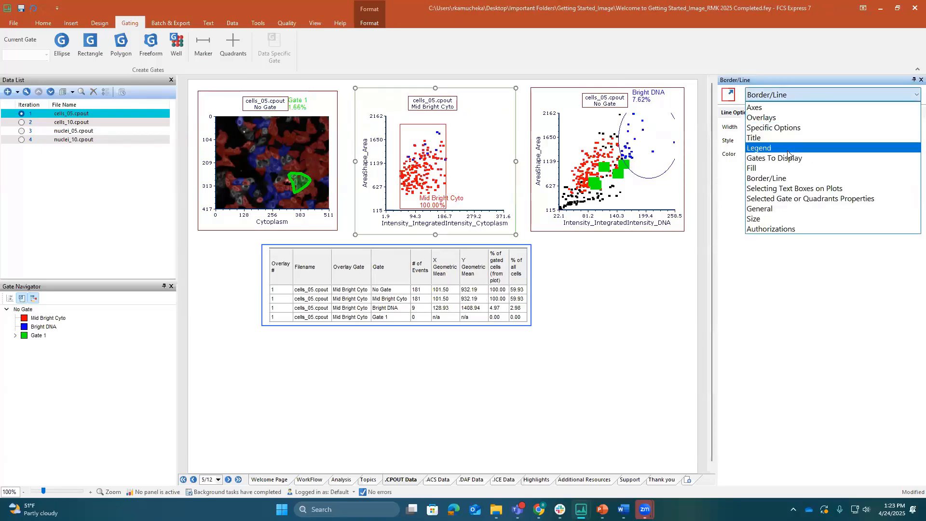
left_click(522, 246)
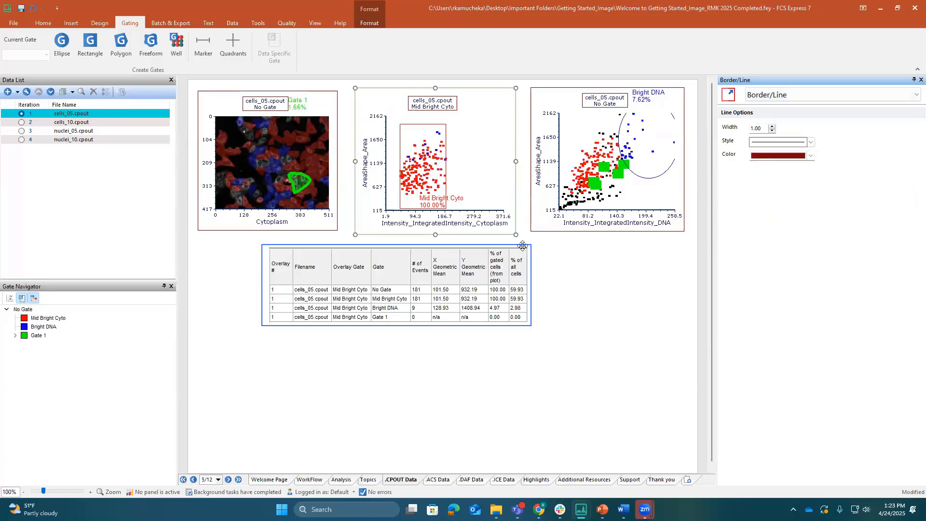
left_click(522, 246)
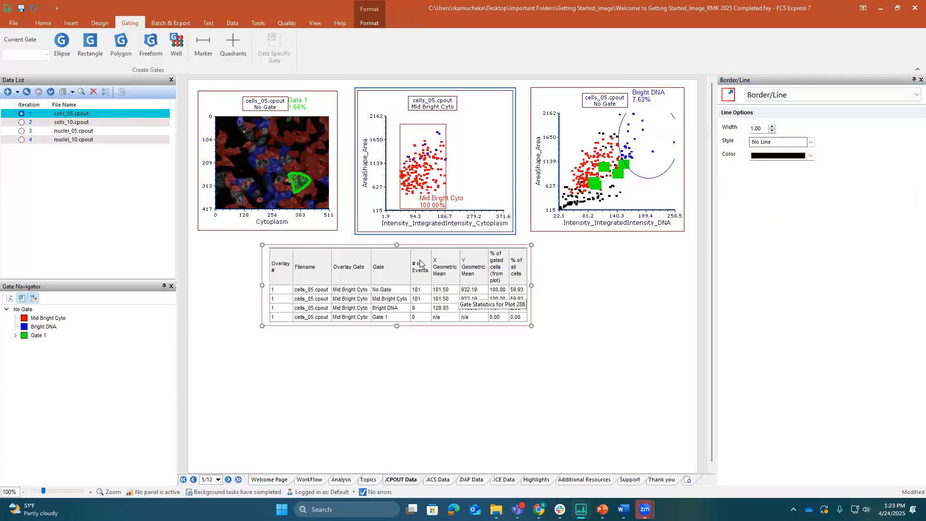
left_click(842, 96)
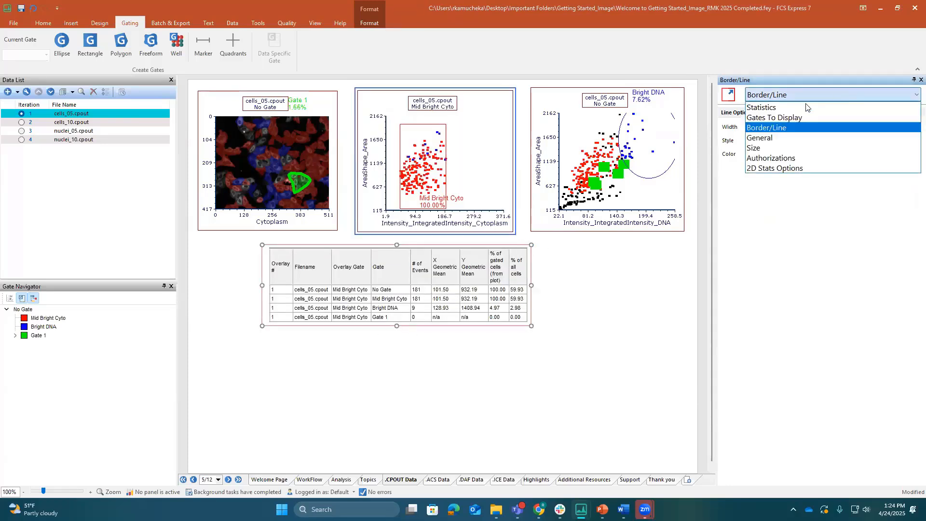
left_click(807, 107)
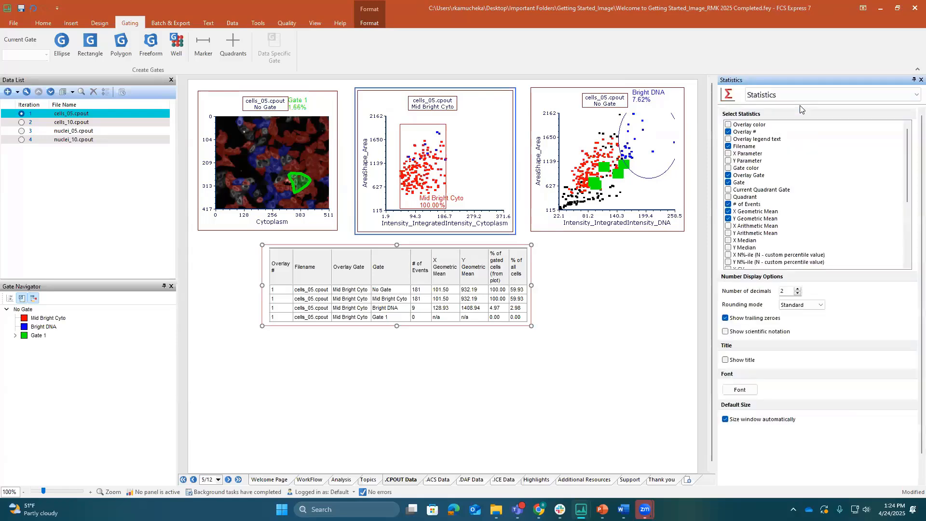
left_click(729, 132)
left_click(728, 146)
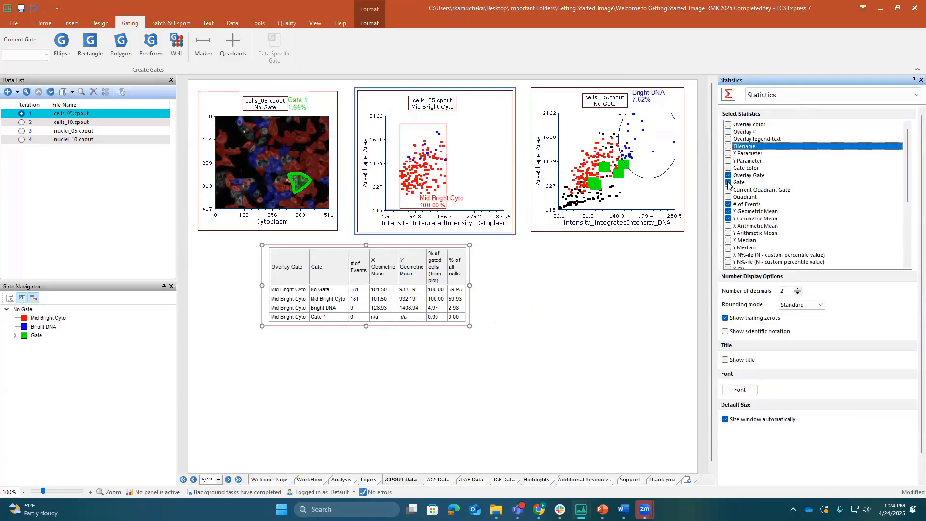
left_click(729, 175)
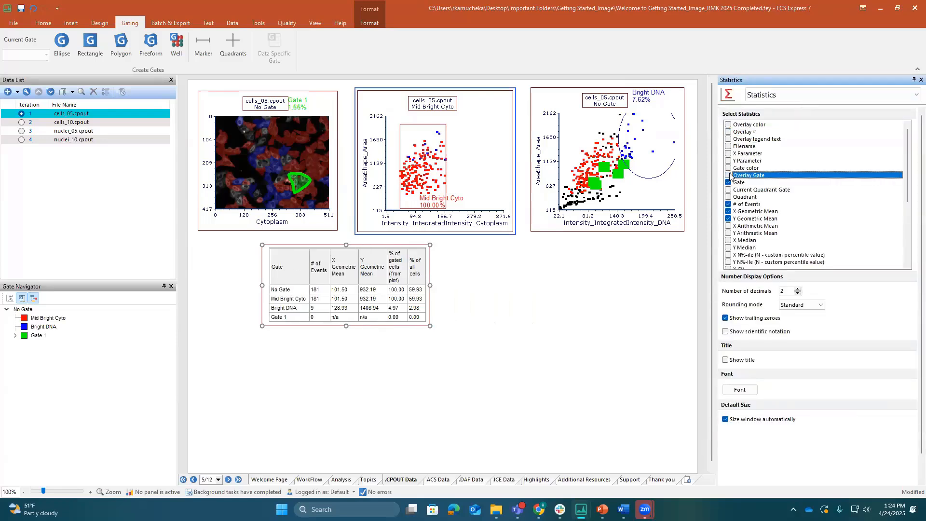
left_click(728, 212)
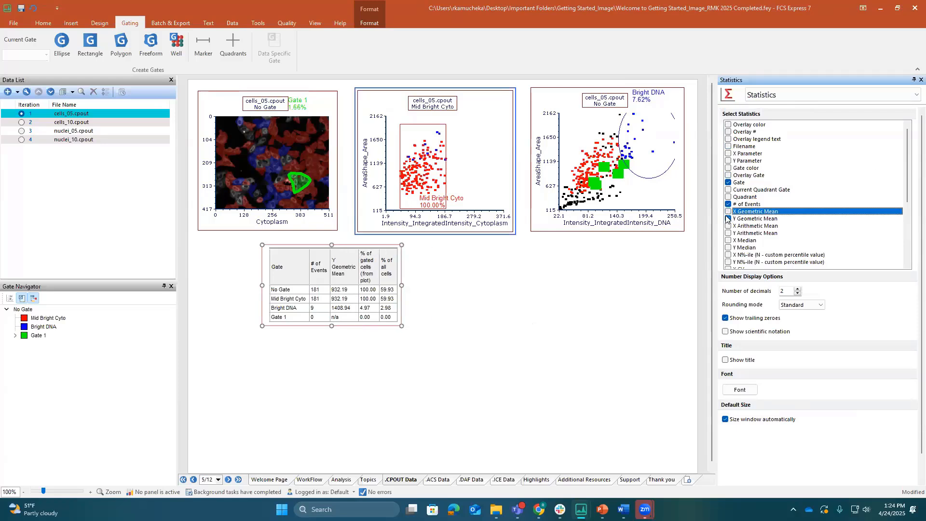
left_click(728, 212)
left_click(728, 219)
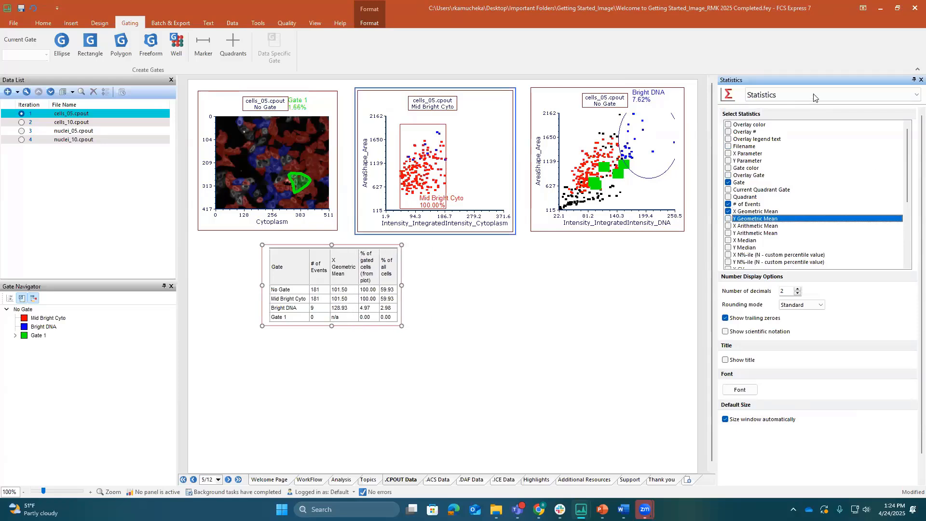
Limit the gate statistics table to only the Mid Bright Cyto and Bright DNA gates
left_click(813, 97)
left_click(788, 122)
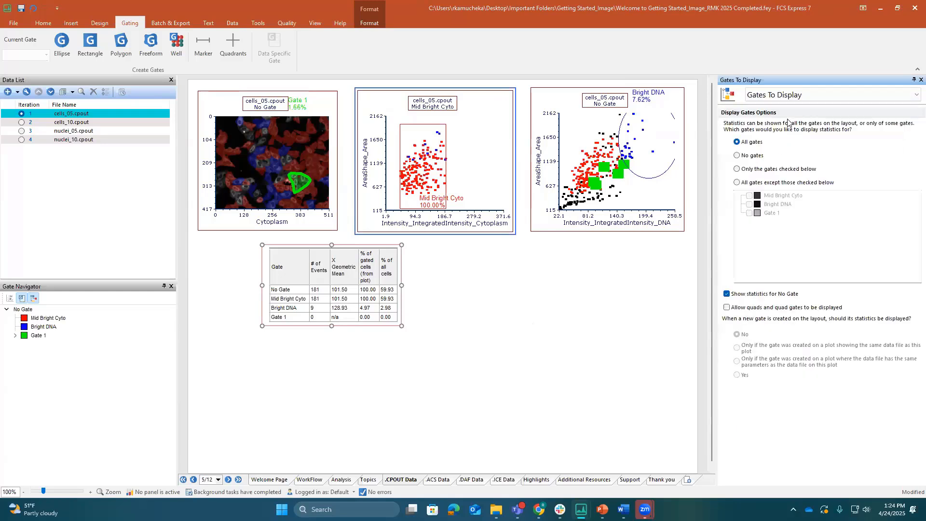
left_click(736, 169)
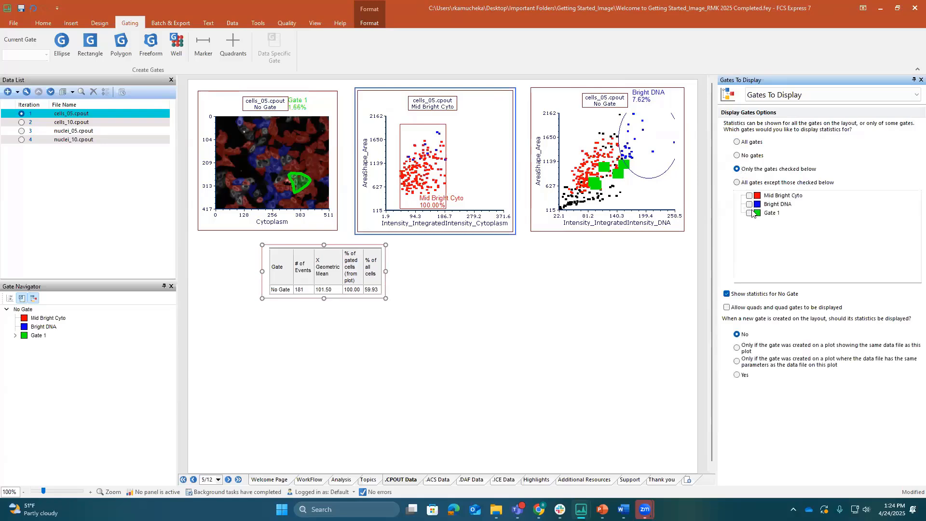
left_click(749, 195)
left_click(749, 204)
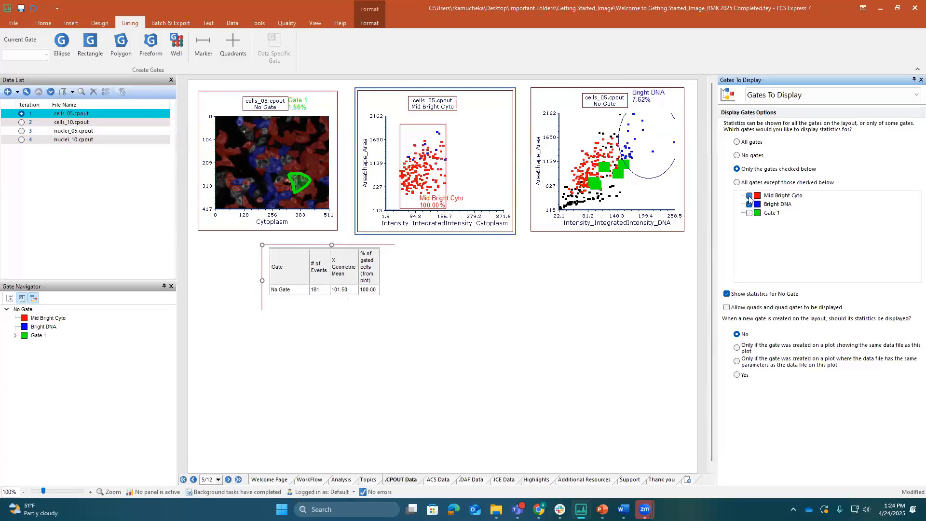
left_click(749, 212)
left_click(749, 213)
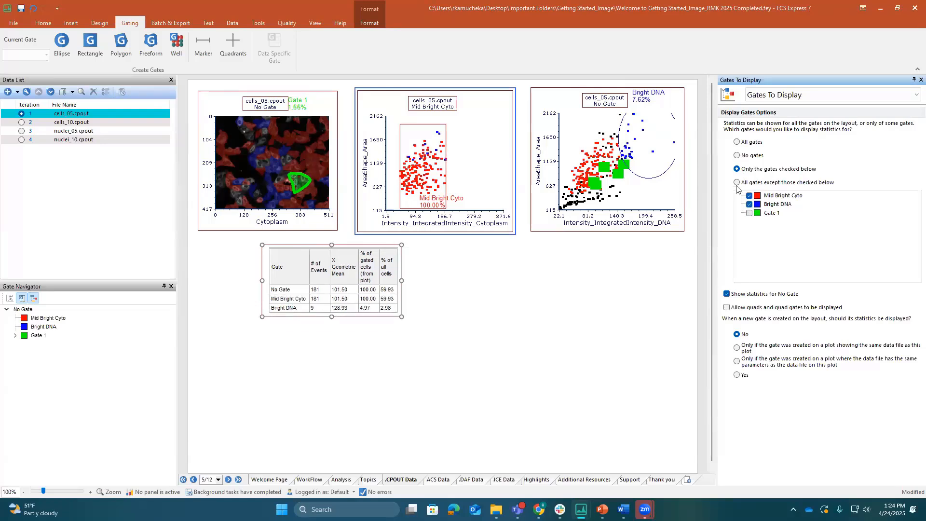
Try excluding the checked gates from the statistics table, restore it to all gates, and widen the table
left_click(737, 182)
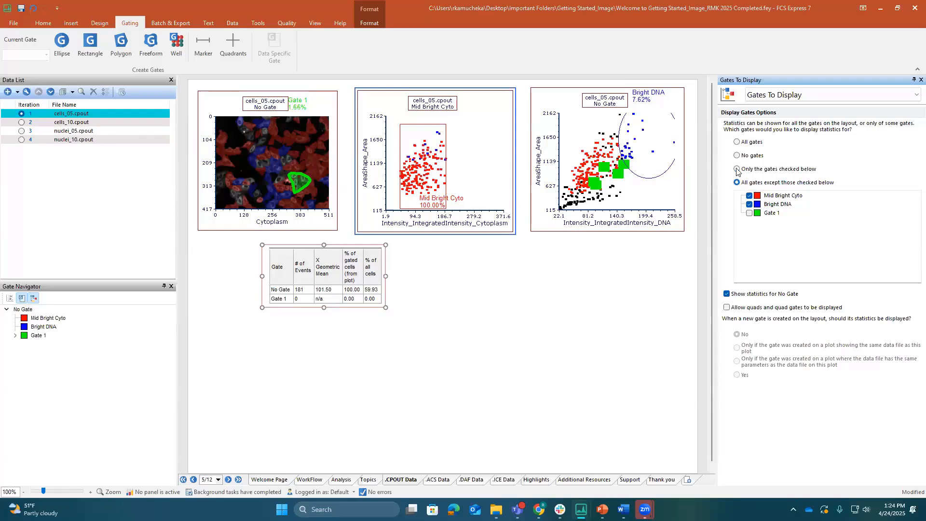
left_click(737, 141)
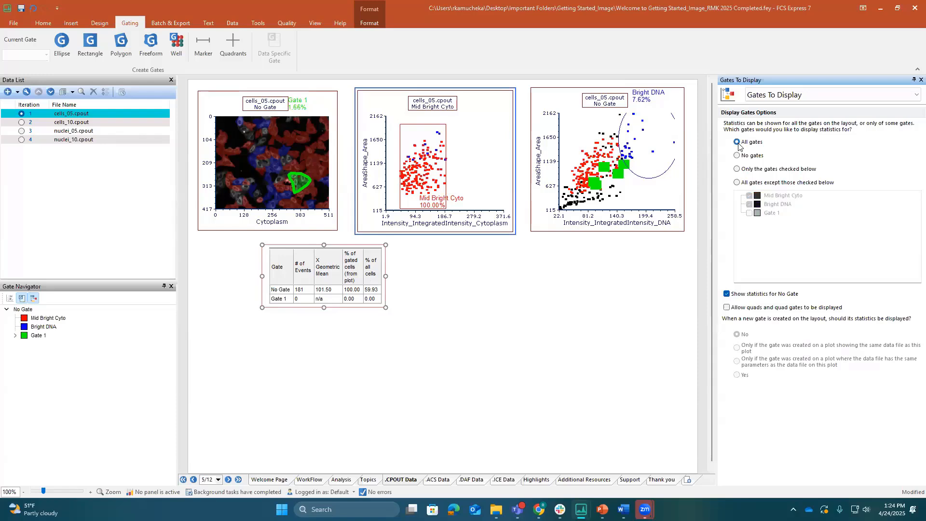
left_click_drag(402, 285, 444, 286)
left_click(505, 301)
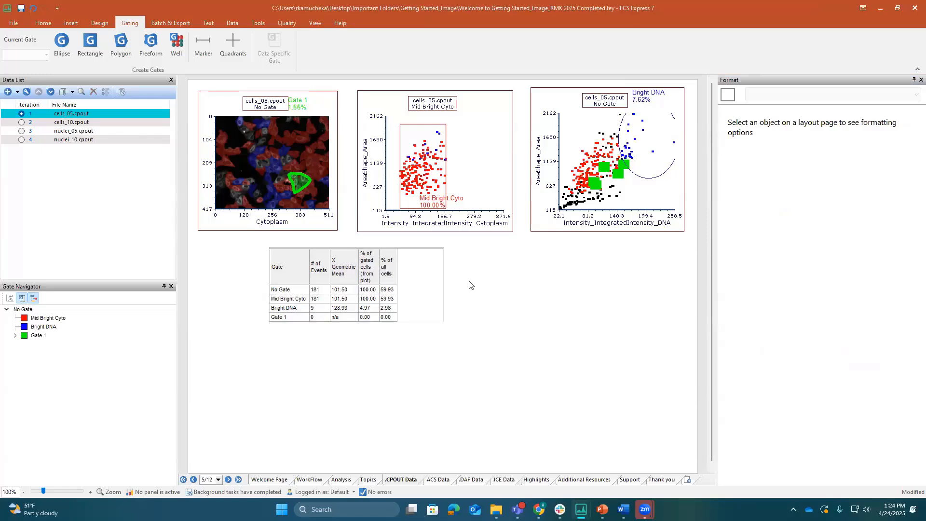
On the .ACS Data page, load the Thermo Cytpix ACS files Std_CPT_a, Std_CPT_b and Std_CPT_c from the B_CytPix Data folder
left_click(443, 480)
left_click(7, 92)
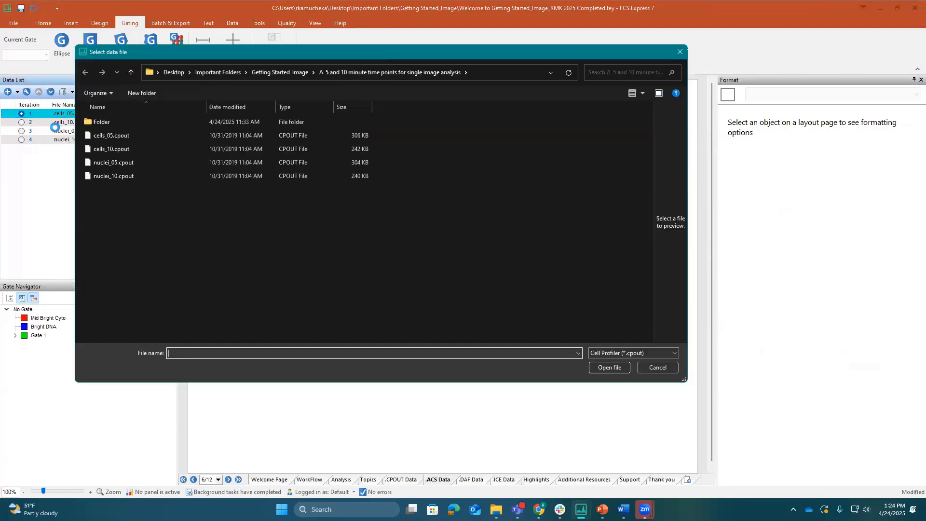
left_click(129, 75)
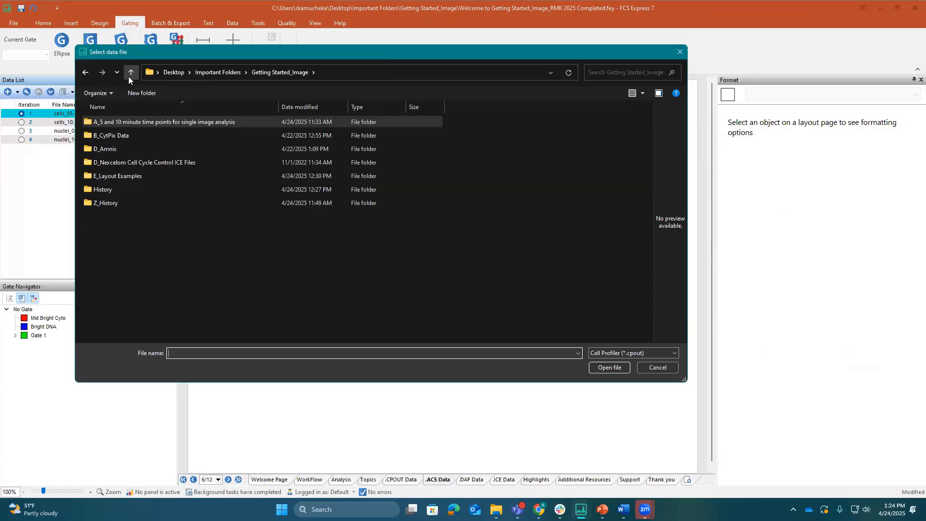
double_click(116, 135)
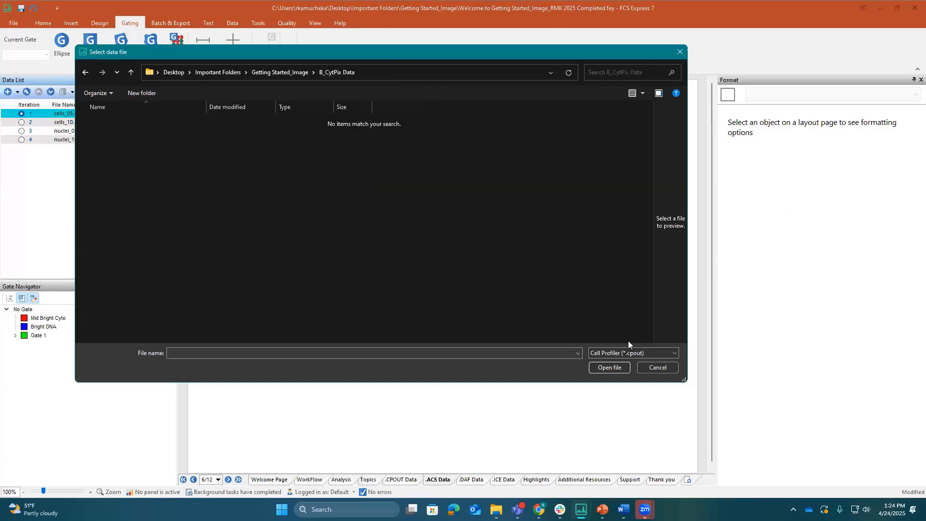
left_click(655, 353)
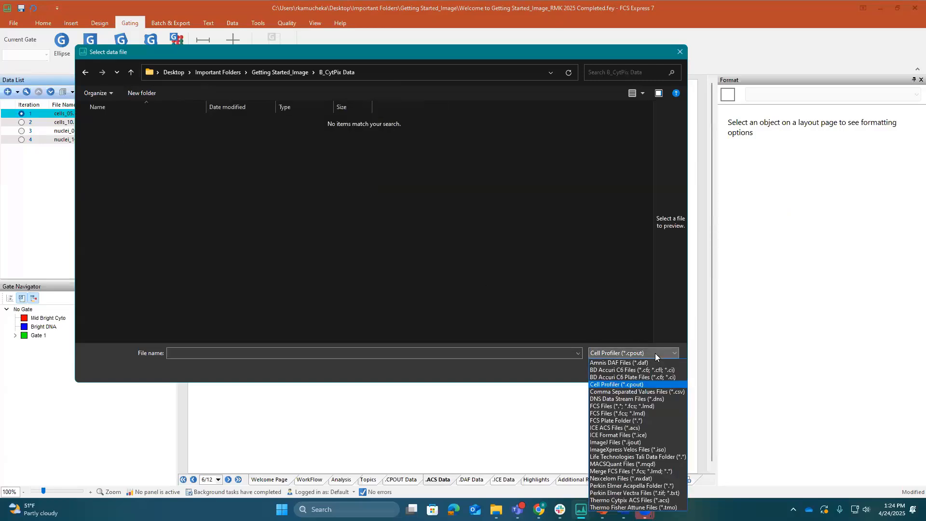
left_click(658, 500)
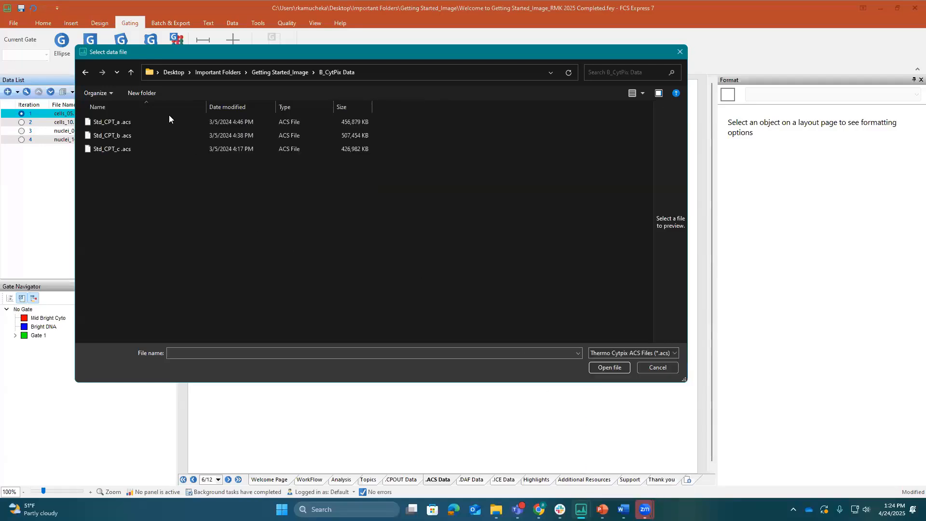
left_click(156, 121)
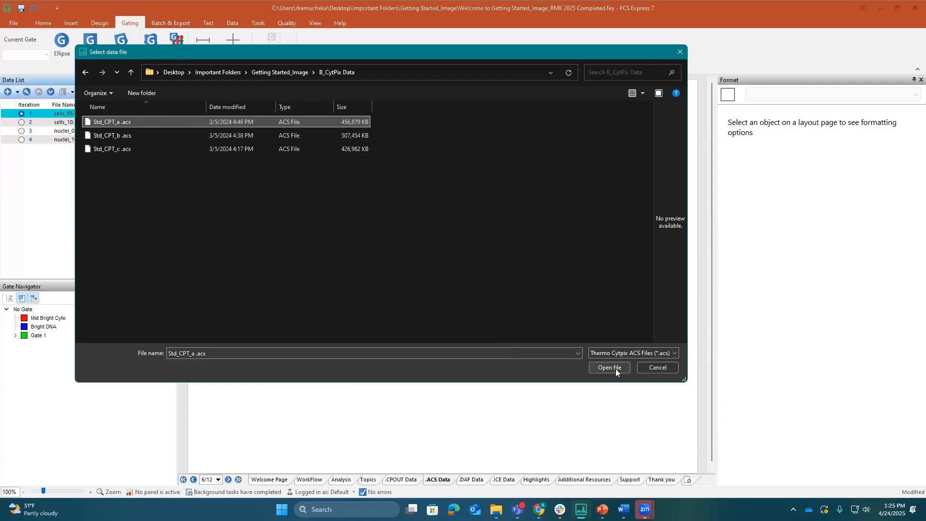
left_click(113, 149, "shift")
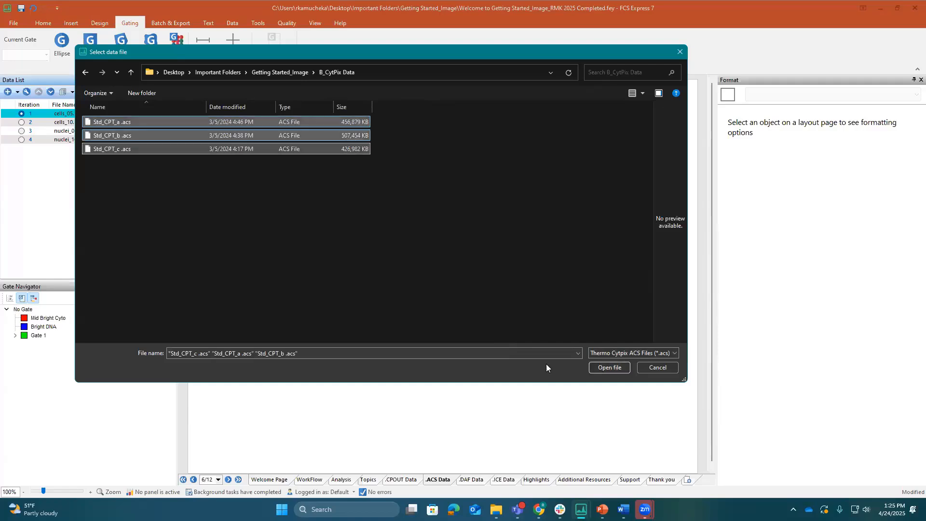
left_click(610, 367)
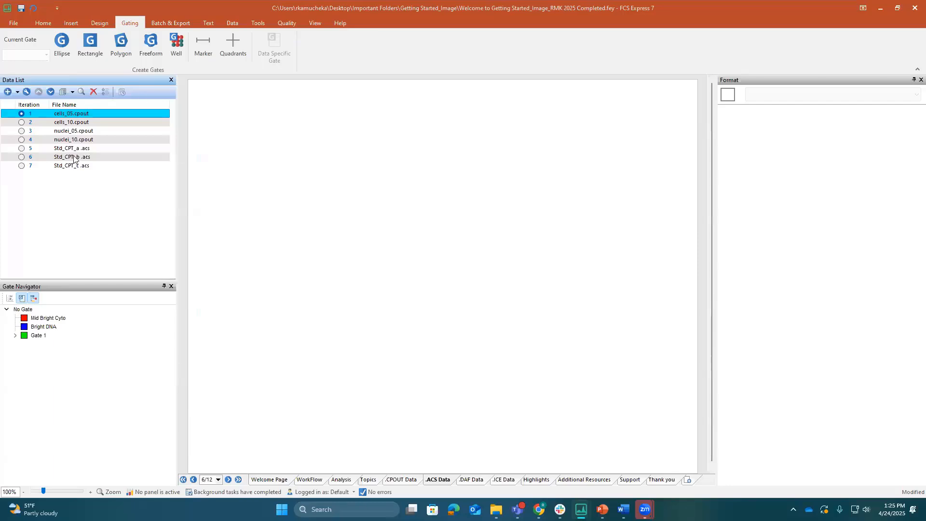
Create a color dot plot of Std_CPT_a .acs and place it in the upper-left corner of the .ACS Data page
left_click(68, 149)
left_click_drag(66, 150, 285, 146)
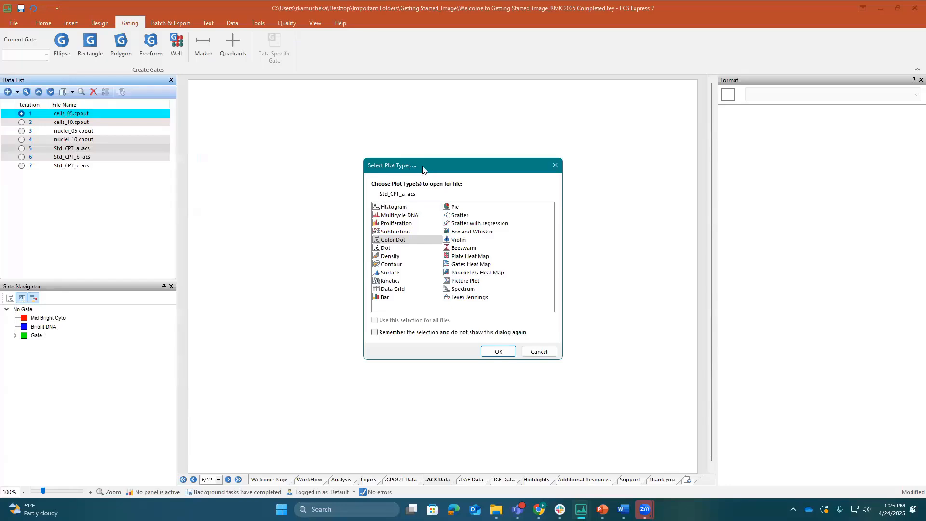
left_click_drag(423, 169, 273, 102)
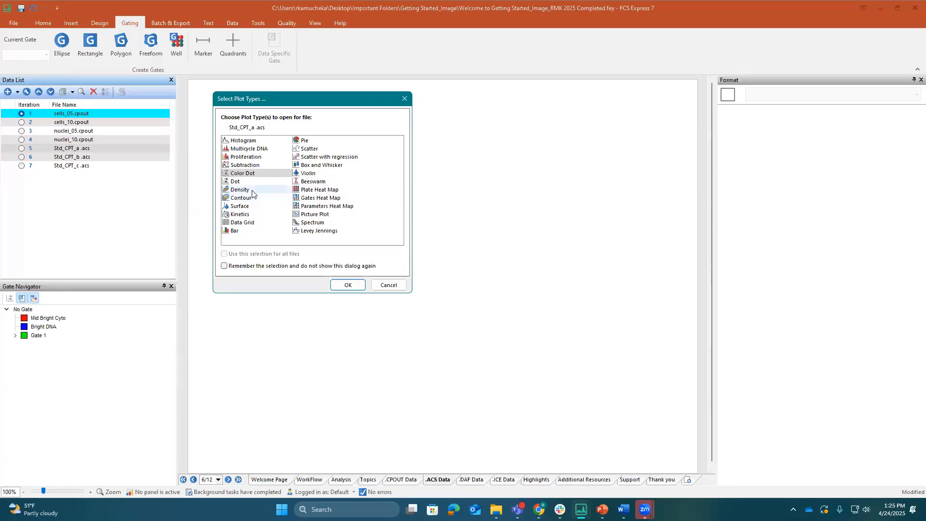
left_click(359, 286)
left_click_drag(307, 139, 227, 88)
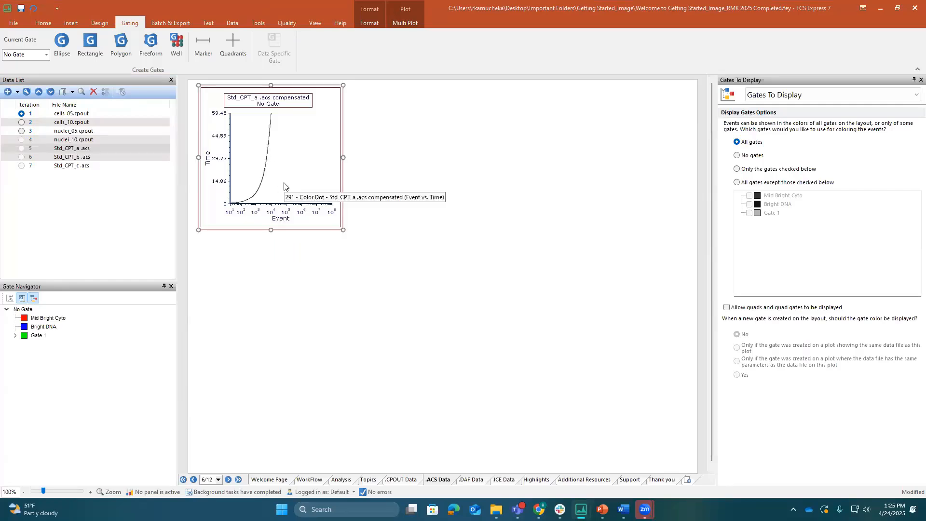
Set the X axis parameter of the Std_CPT_a .acs color dot plot to IsProcessed
left_click(282, 220)
scroll(300, 273, "down", 10)
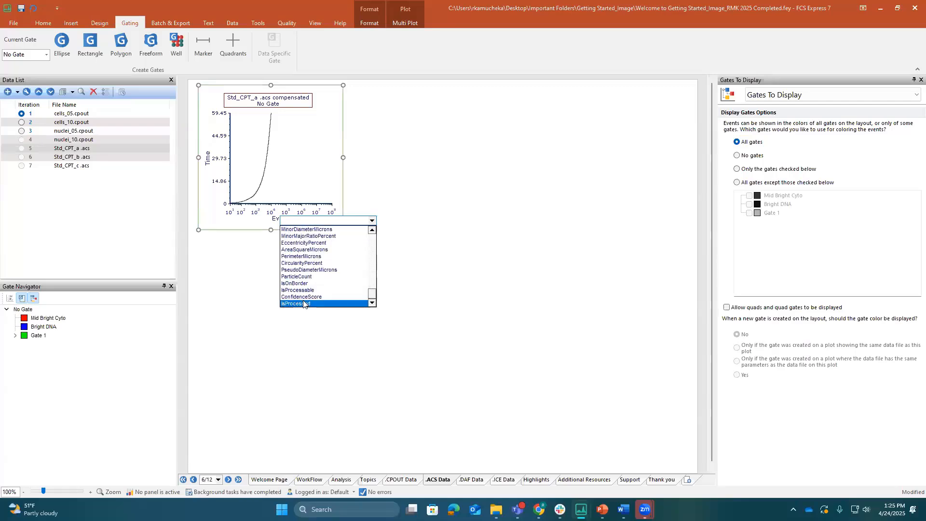
left_click(303, 303)
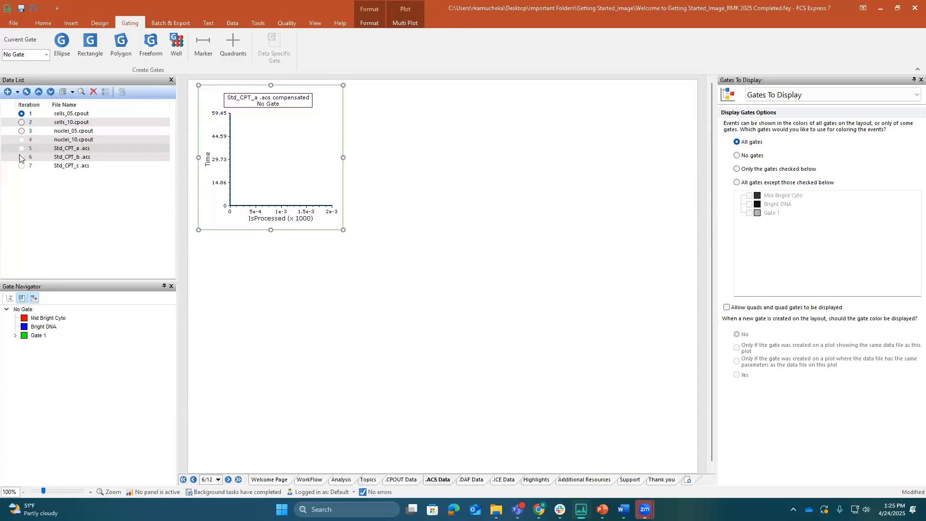
Check the plot's X axis scale options and try replacing its existing overlay with the Std_CPT_a .acs file
left_click(266, 219)
left_click(267, 171)
left_click(778, 99)
left_click(778, 113)
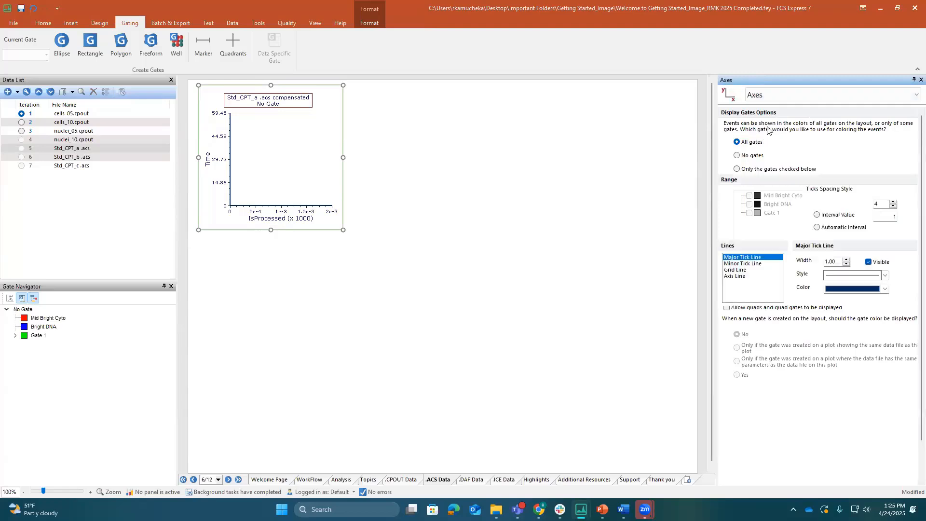
left_click(805, 127)
left_click(787, 163)
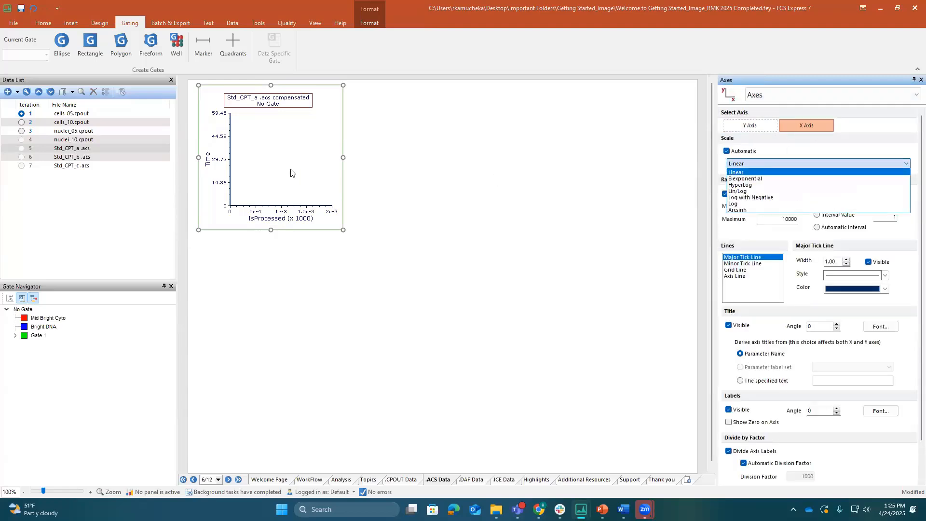
left_click(280, 176)
left_click_drag(63, 152, 282, 158)
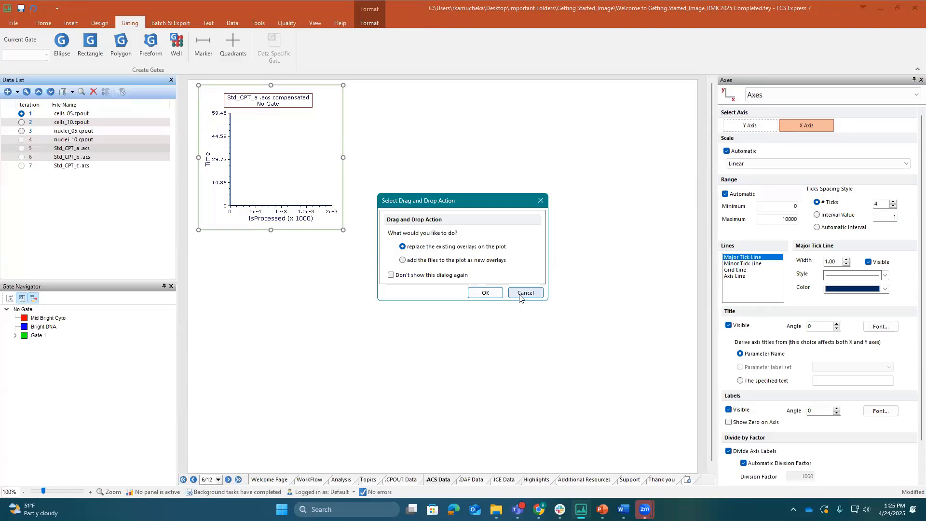
left_click(484, 293)
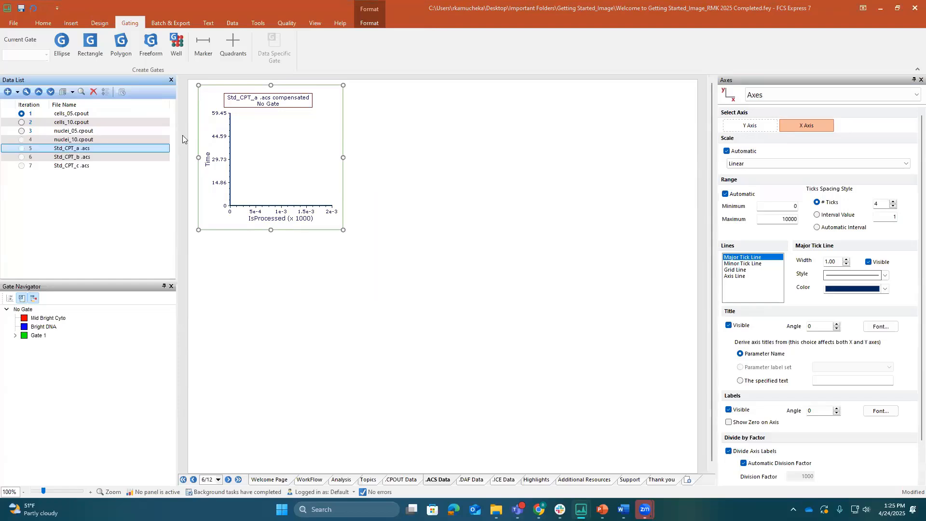
Set the plot's Y axis parameter to Event, duplicate the plot and place the copy directly to its right
left_click(208, 160)
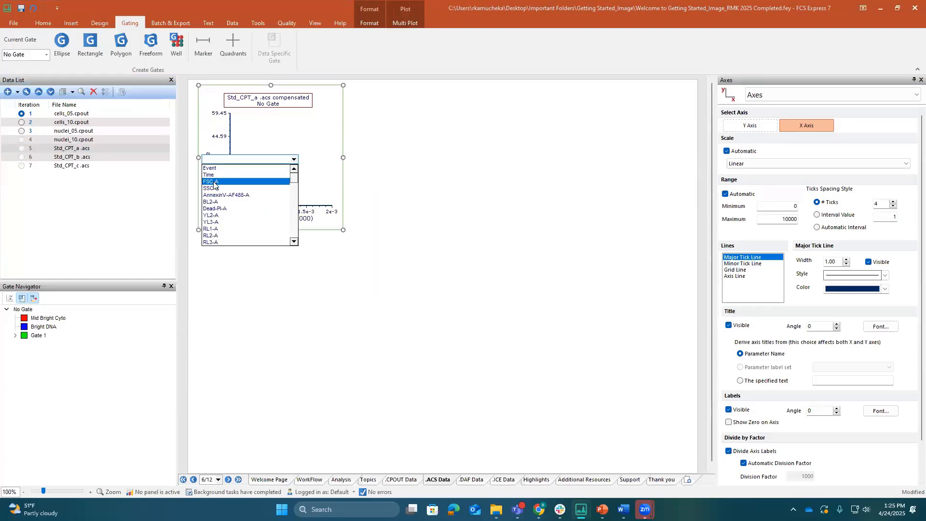
left_click(212, 168)
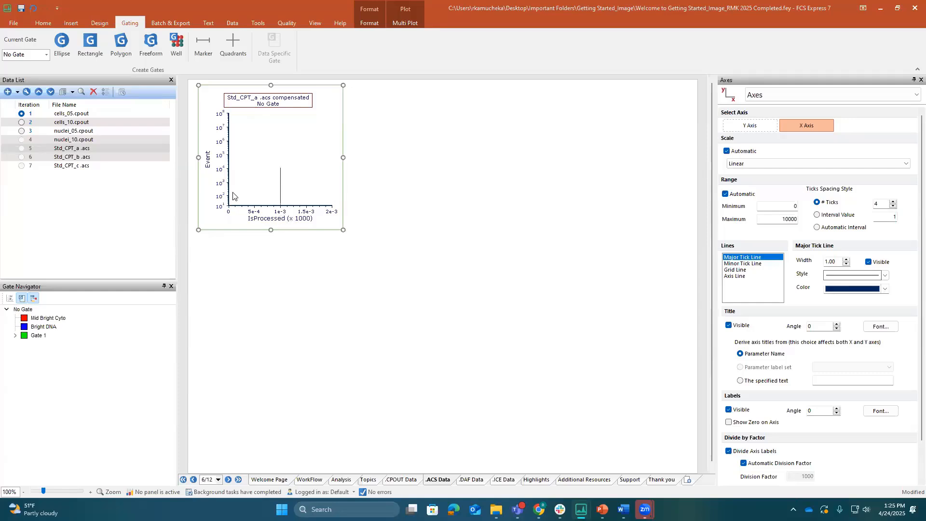
right_click(297, 146)
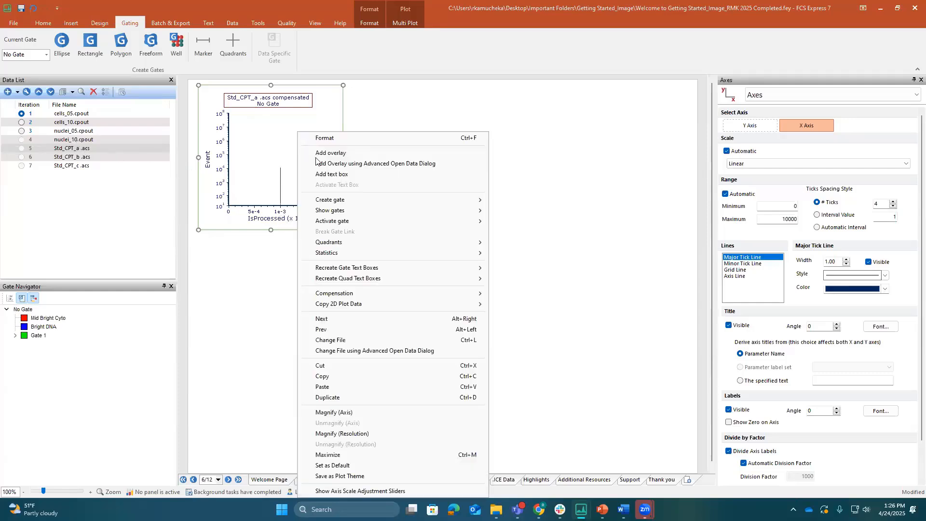
left_click(329, 397)
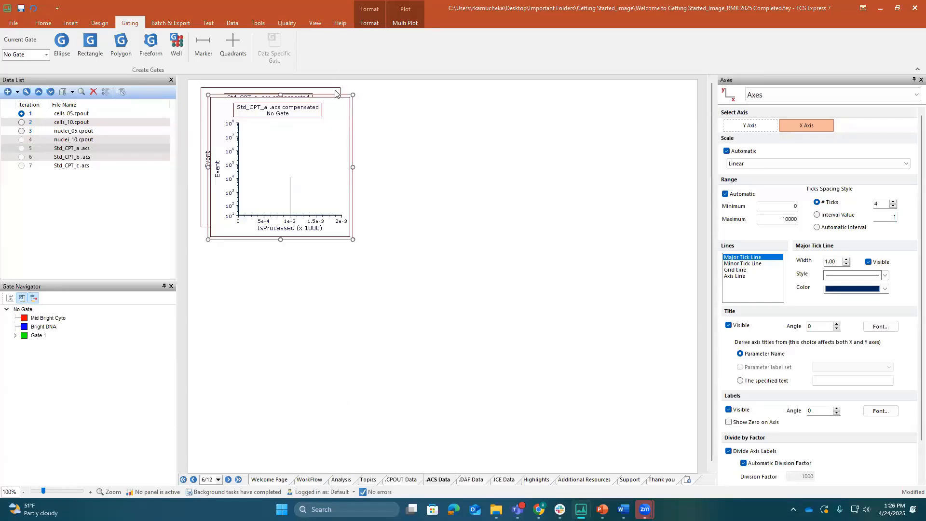
left_click_drag(336, 93, 476, 83)
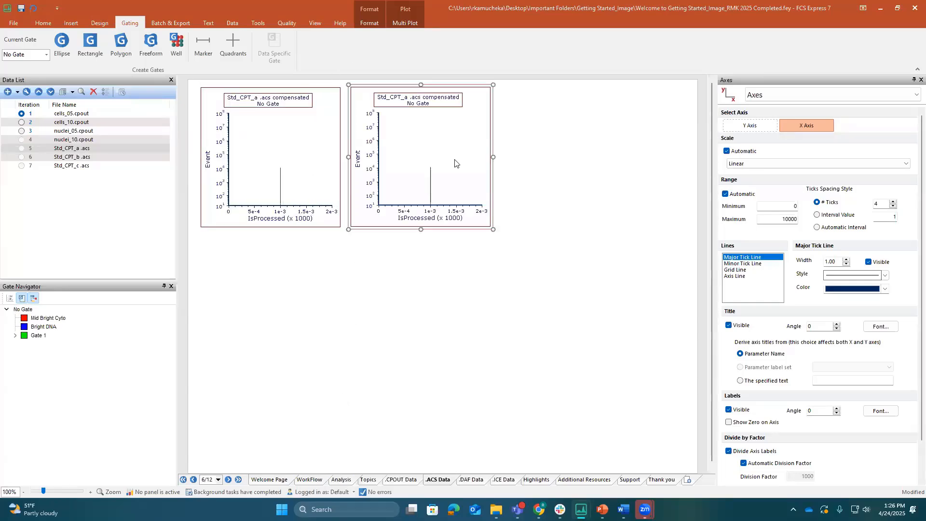
Set the duplicate plot's X axis parameter to ParticleCount and its X axis scale to Linear
left_click(432, 215)
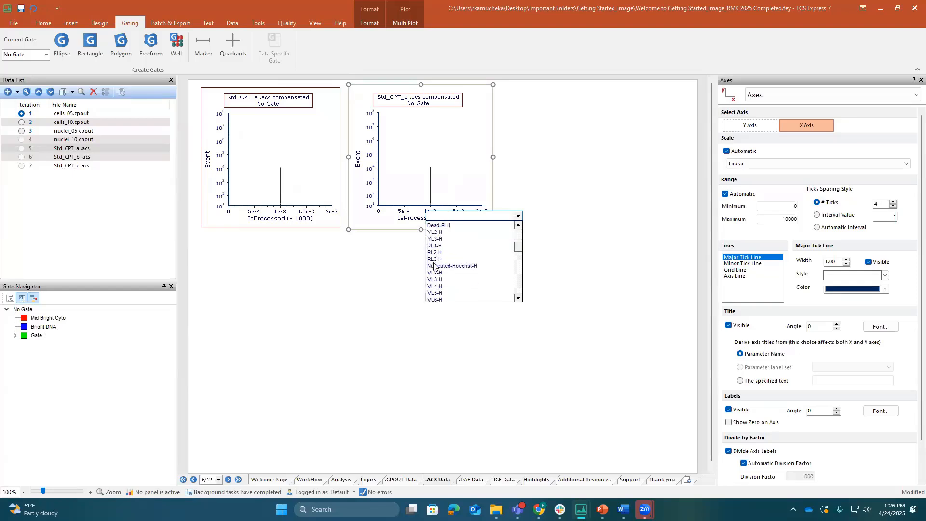
scroll(435, 265, "down", 5)
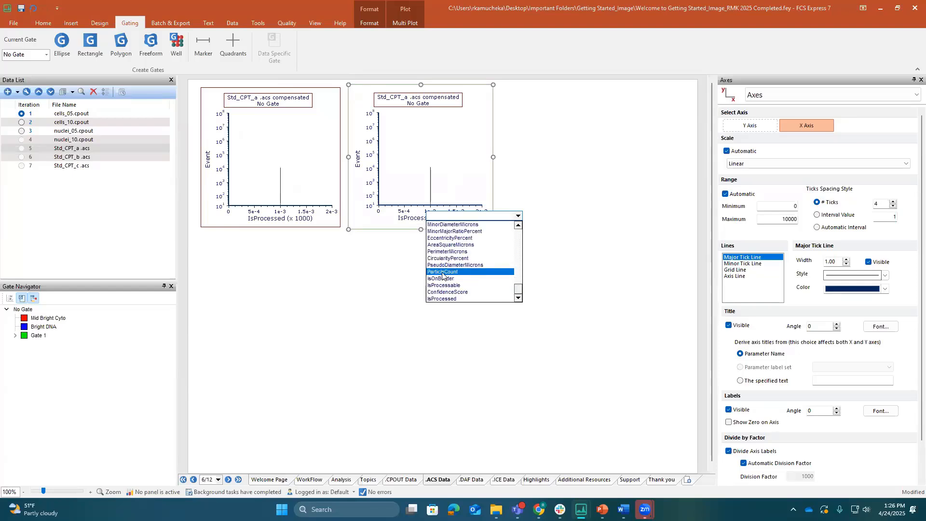
left_click(442, 273)
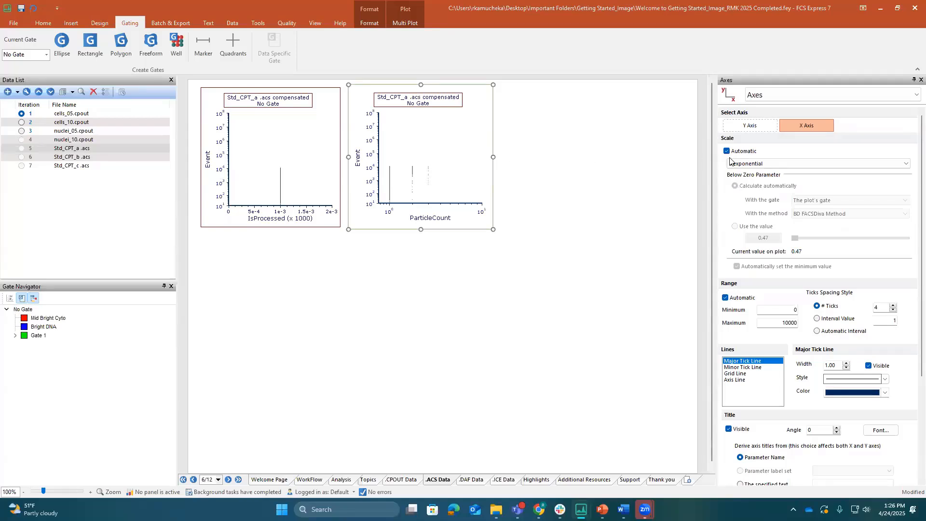
left_click(774, 164)
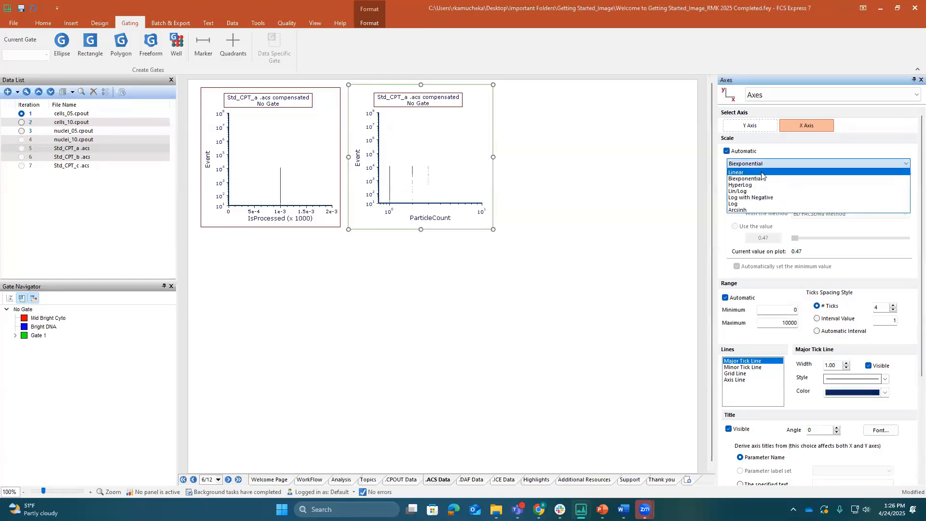
left_click(761, 172)
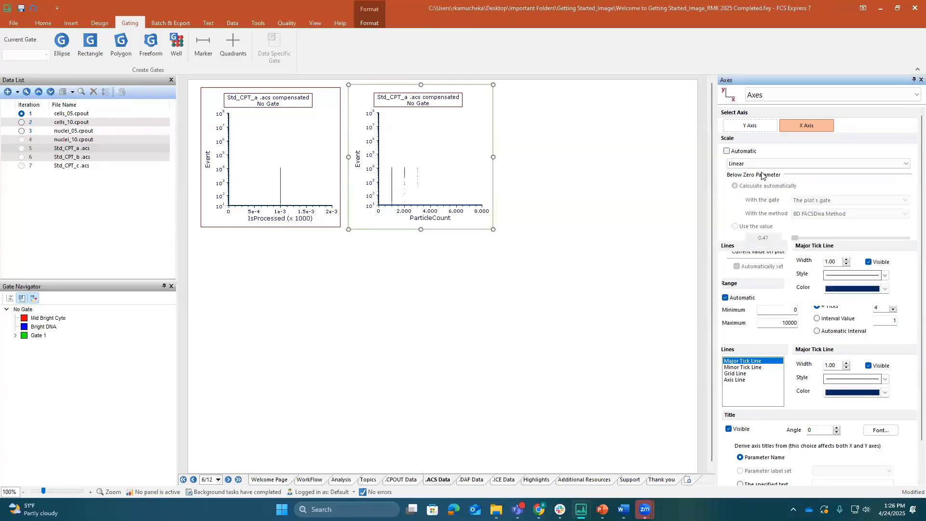
Turn off the ParticleCount plot's automatic maximum resolution for the X axis and set the resolution maximum to 4
left_click(796, 99)
left_click(791, 125)
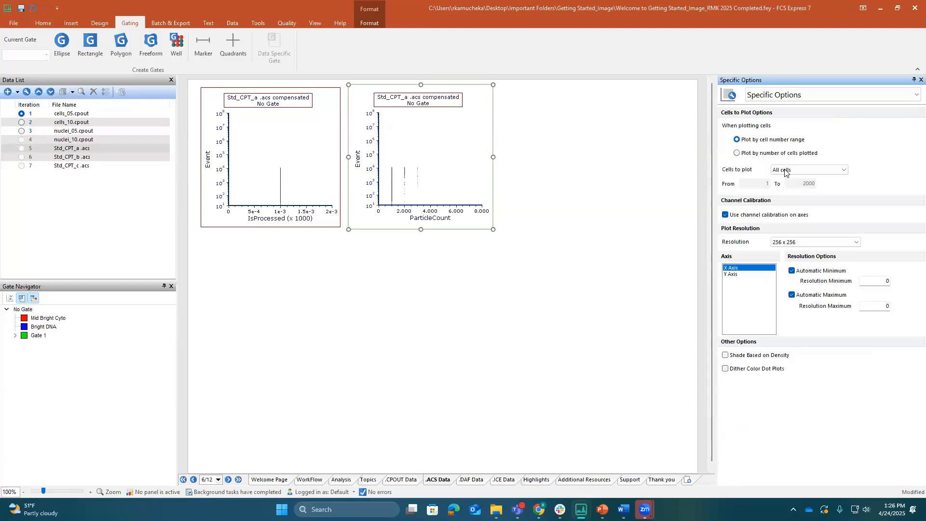
left_click(791, 295)
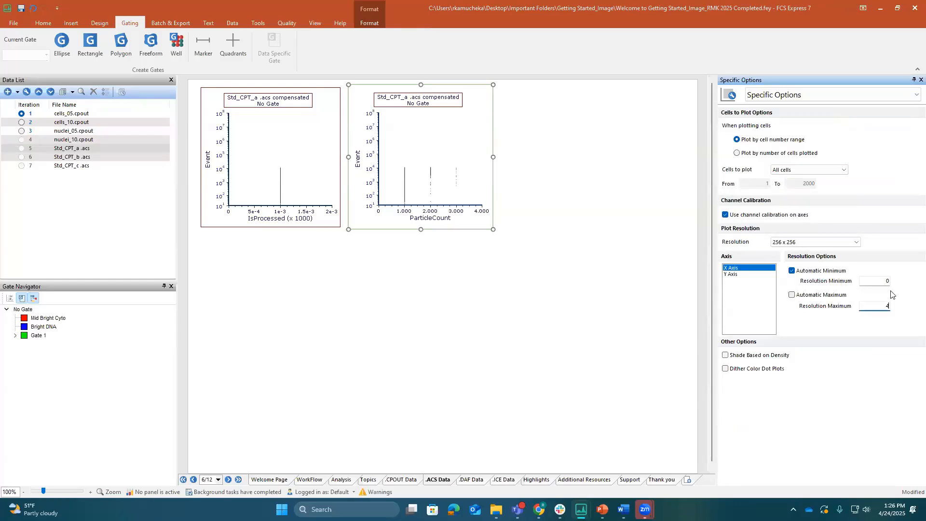
left_click(622, 346)
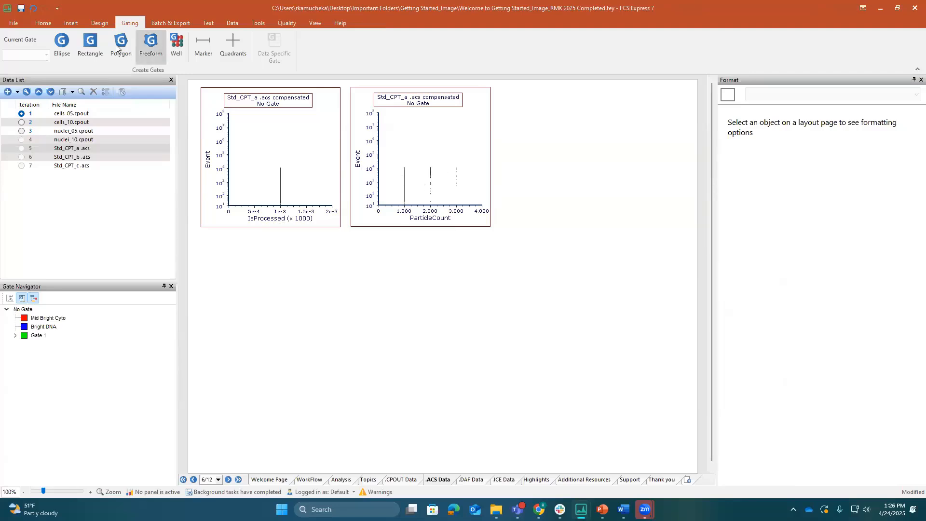
Draw a rectangle gate named Processed around the vertical band of events on the IsProcessed plot
left_click(87, 42)
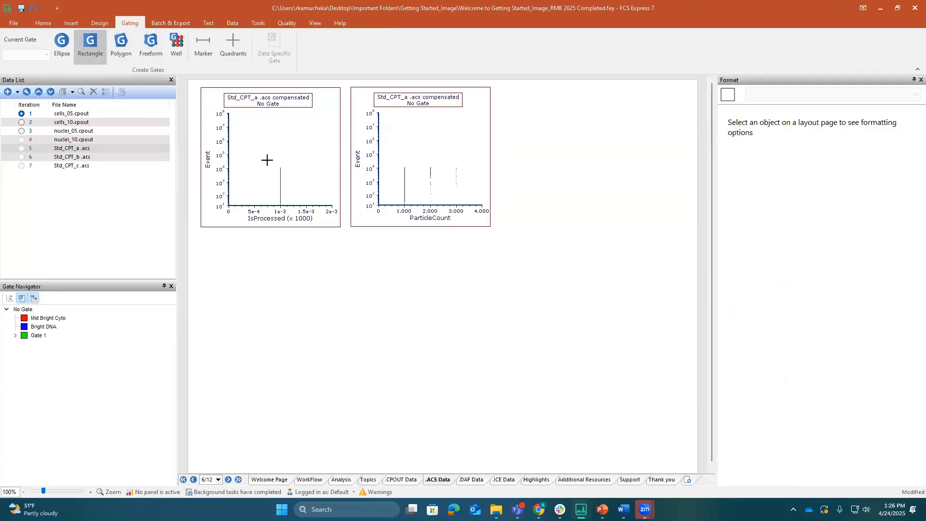
left_click_drag(271, 157, 286, 212)
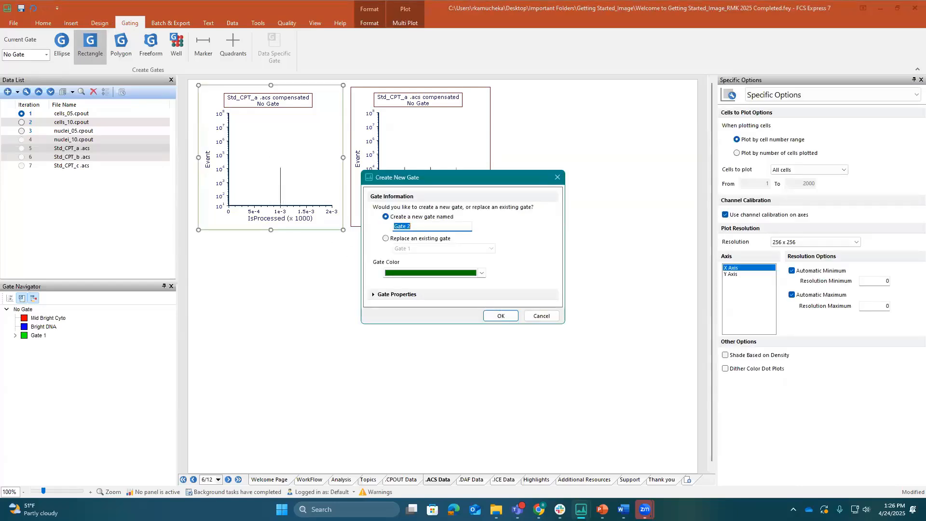
type("Processed")
left_click(502, 315)
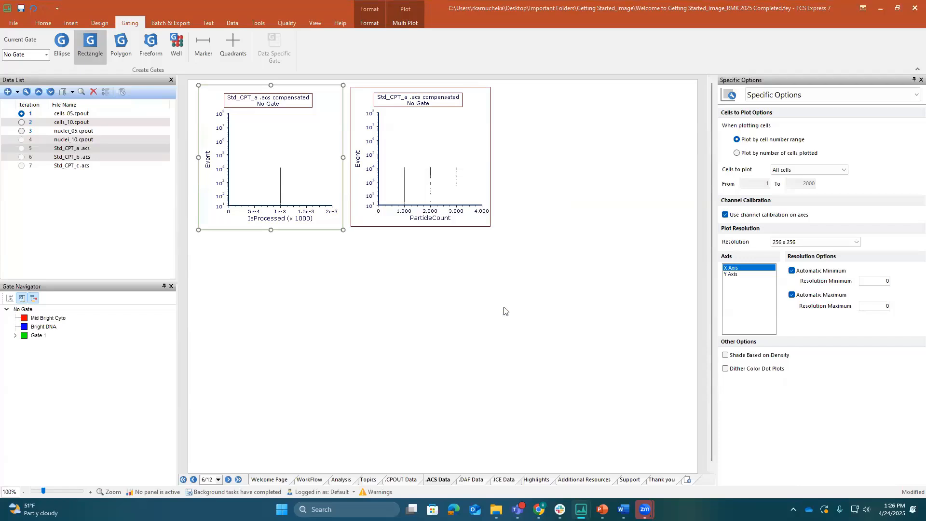
Draw an orange rectangle gate named Single around the events at 1.000 on the ParticleCount plot
left_click(101, 49)
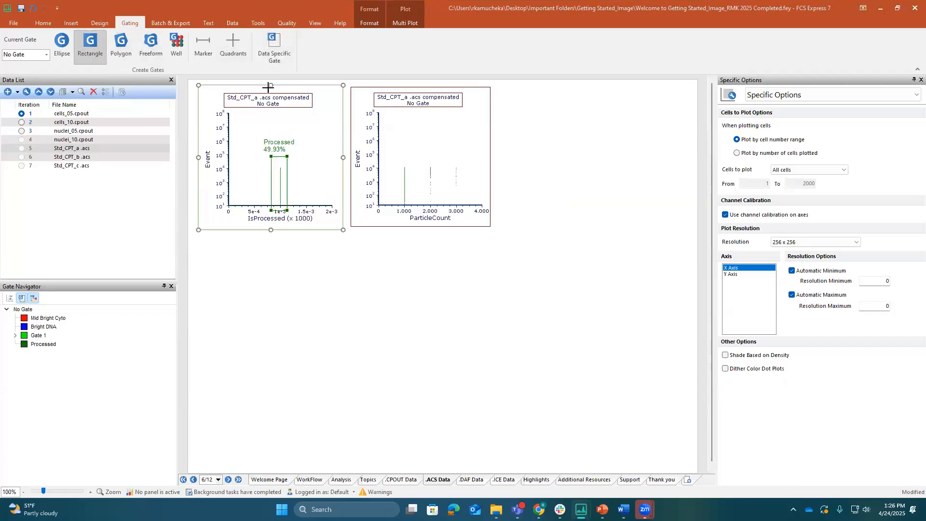
mouse_move(399, 153)
left_mouse_down()
mouse_move(403, 210)
mouse_move(411, 211)
left_mouse_up()
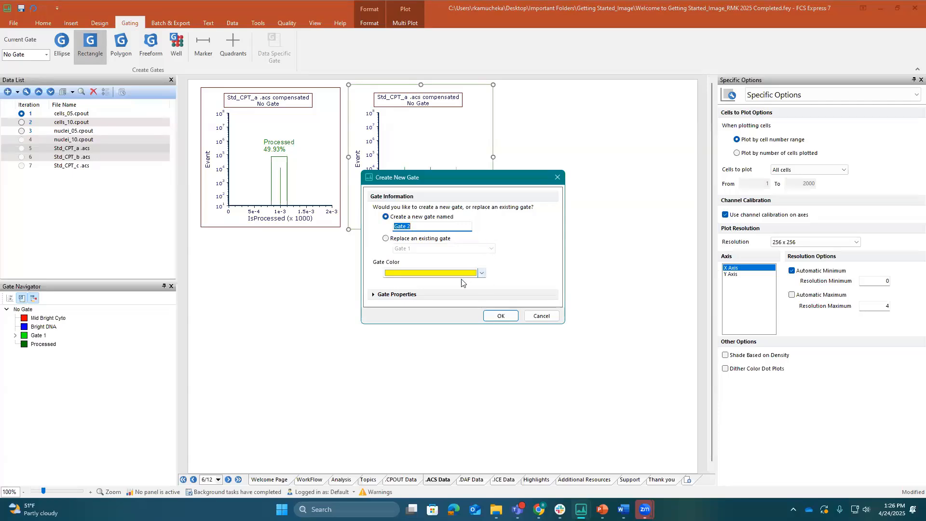
left_click(482, 273)
left_click(428, 292)
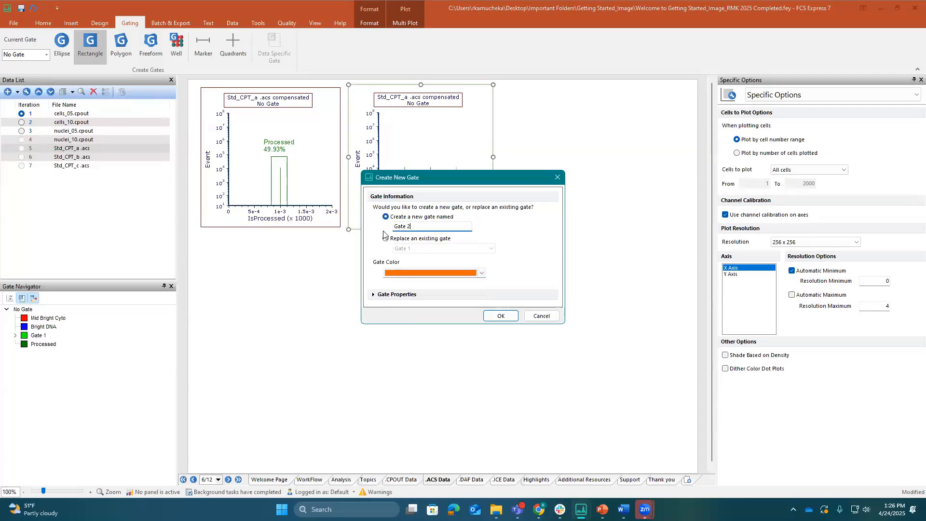
double_click(403, 226)
type("Single")
key("Return")
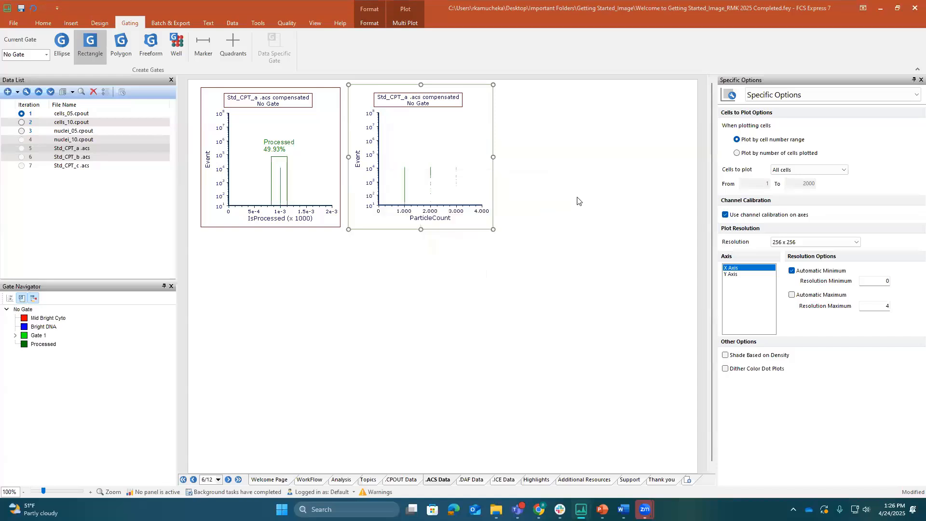
Draw a rectangle gate named Double around the events at 2.000 on the ParticleCount plot
left_click(90, 46)
left_click_drag(425, 151, 440, 206)
type("Doubl")
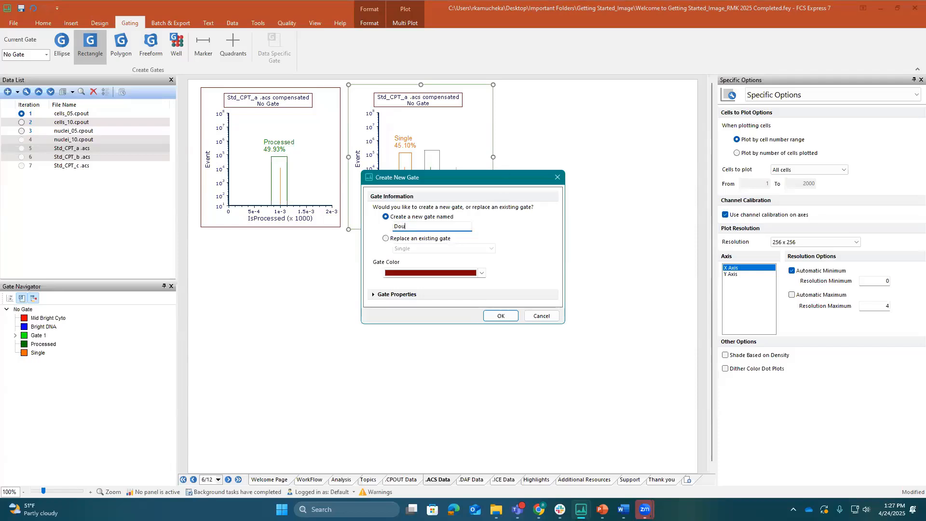
key("BackSpace")
type("le")
key("Return")
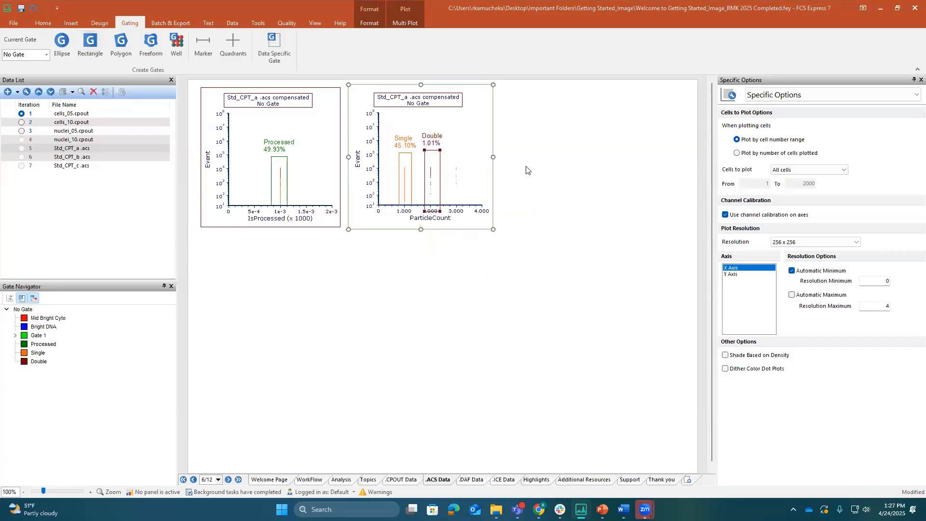
Draw a rectangle gate named Triple around the events at 3.000 on the ParticleCount plot
left_click(89, 44)
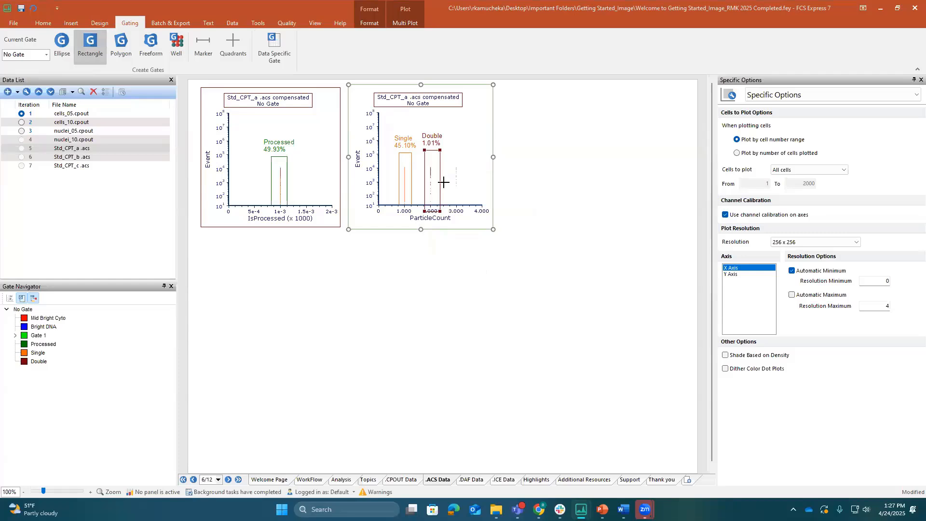
left_click_drag(443, 182, 466, 152)
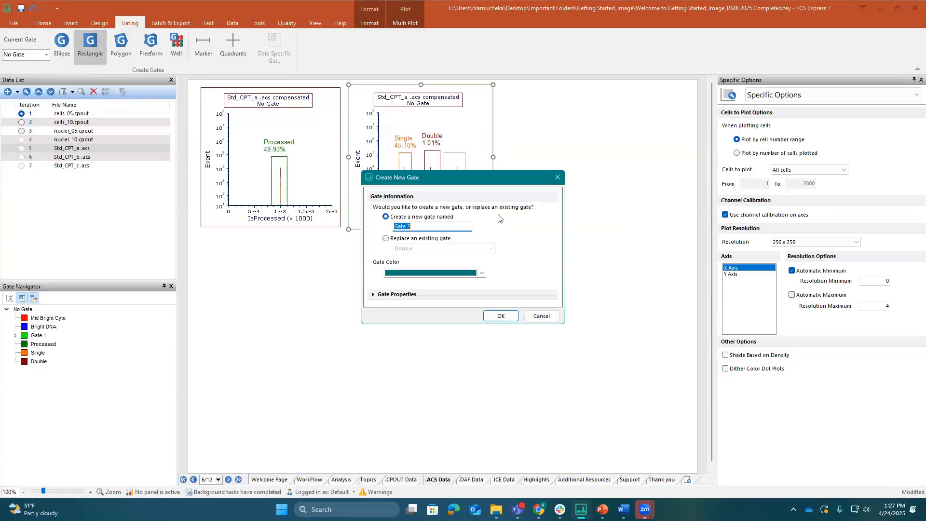
type("Triple")
key("Return")
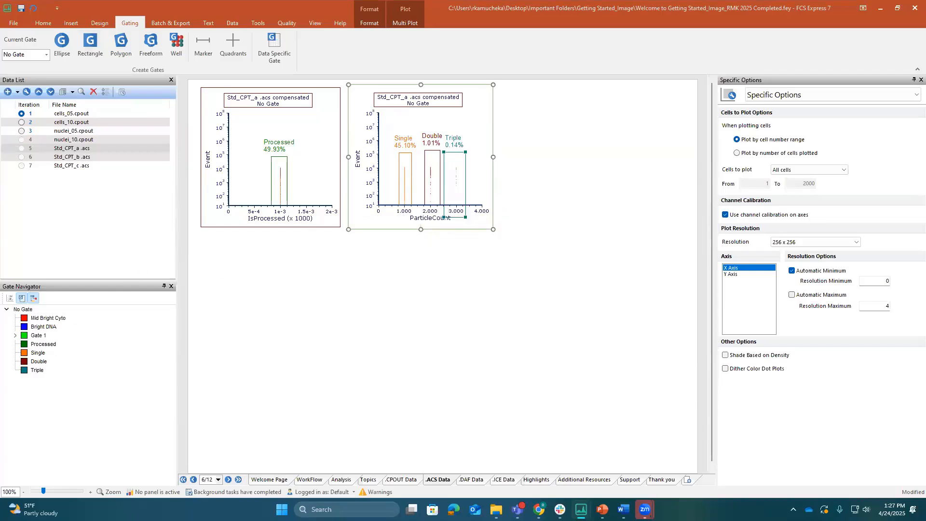
Nest the Single, Double and Triple gates under the Processed gate in the gate hierarchy
left_click(38, 354)
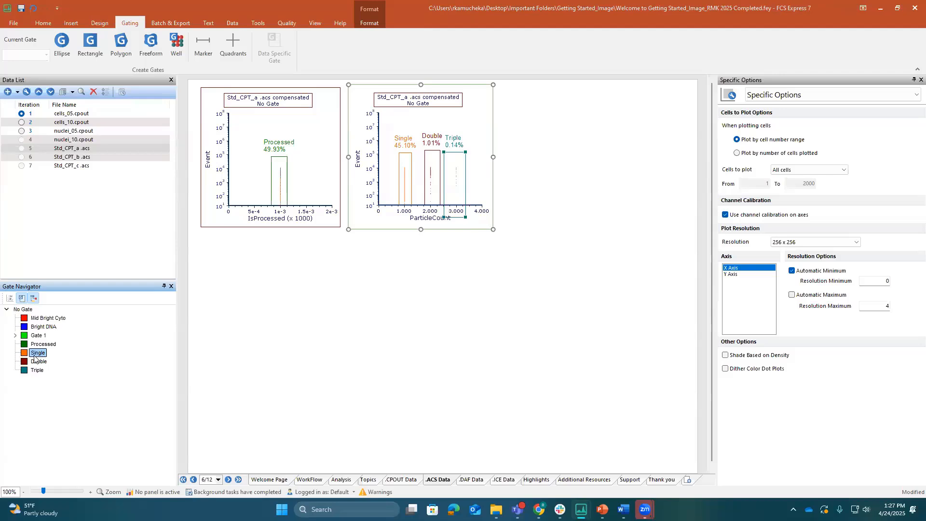
mouse_move(38, 357)
left_mouse_down()
mouse_move(39, 345)
mouse_move(38, 354)
mouse_move(39, 345)
mouse_move(49, 348)
left_mouse_up()
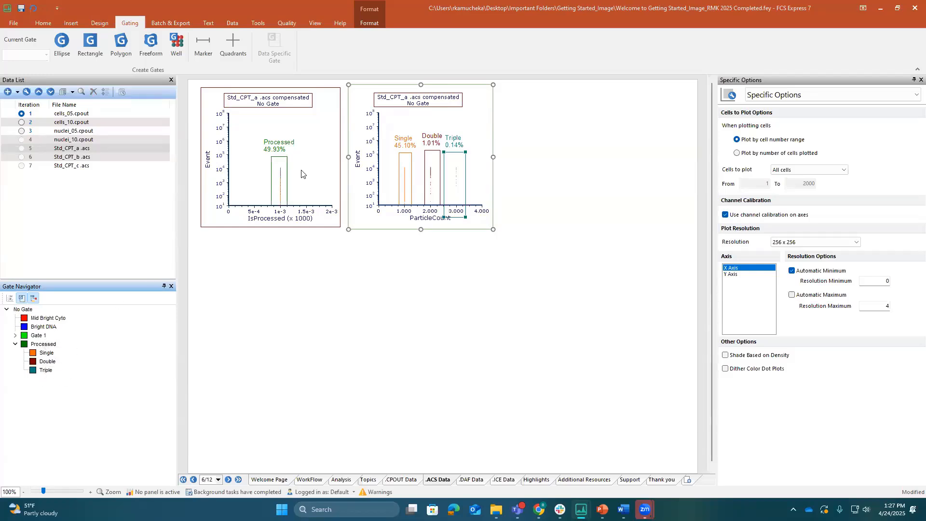
left_click(479, 191)
left_click(479, 192)
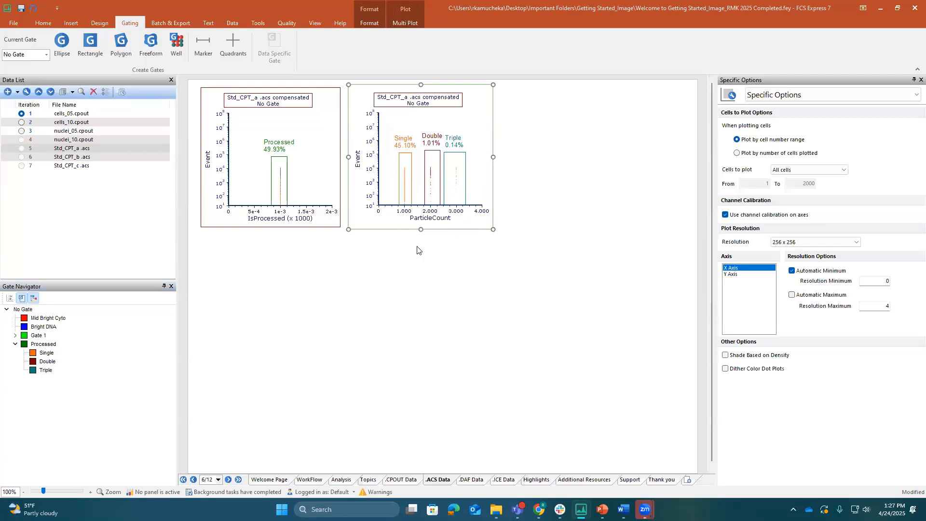
Insert a data grid of the Std_CPT_a .acs data below the two plots
left_click(72, 27)
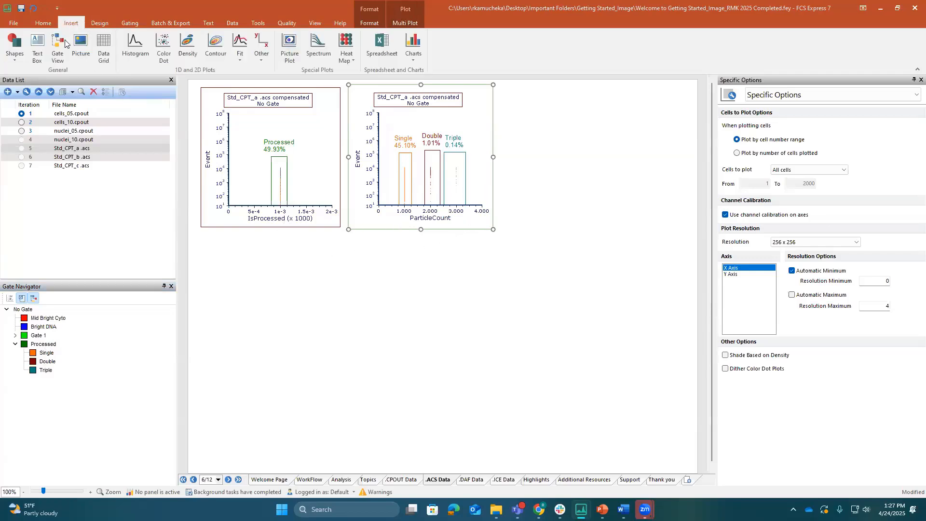
left_click(104, 49)
left_click_drag(214, 248, 493, 439)
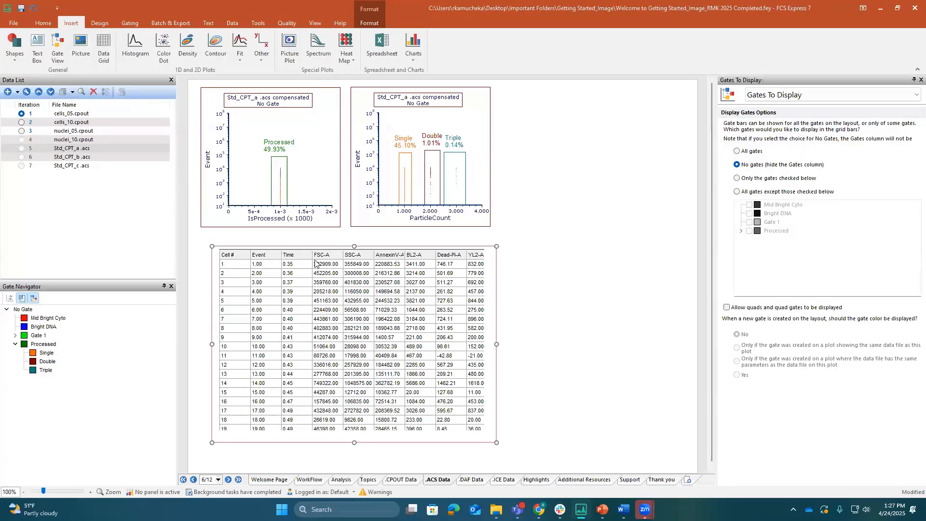
Limit the data grid to the Brightfield parameter, then narrow it and align it beneath the IsProcessed plot
double_click(316, 259)
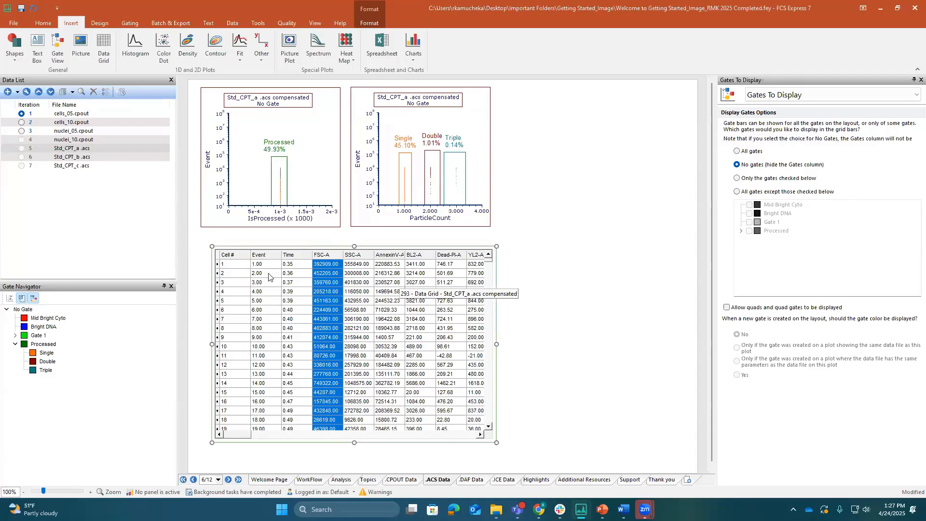
left_click(777, 94)
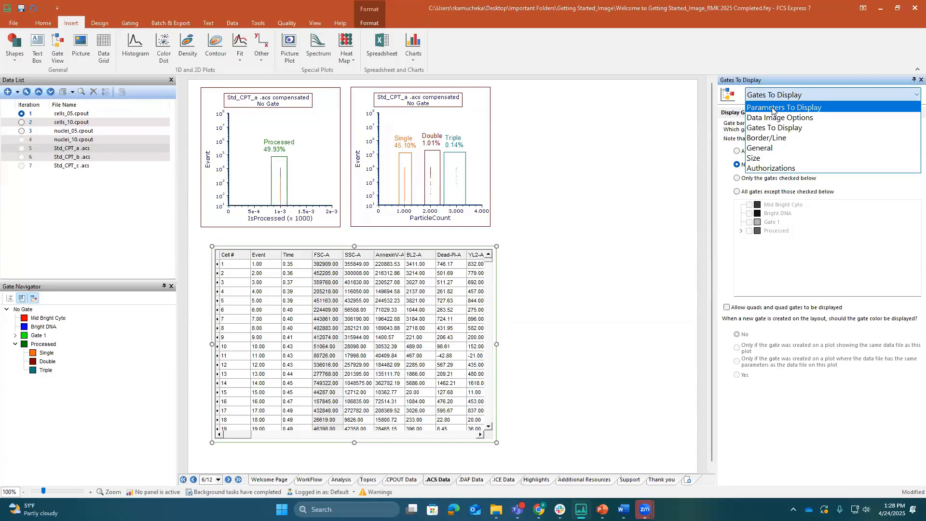
left_click(772, 108)
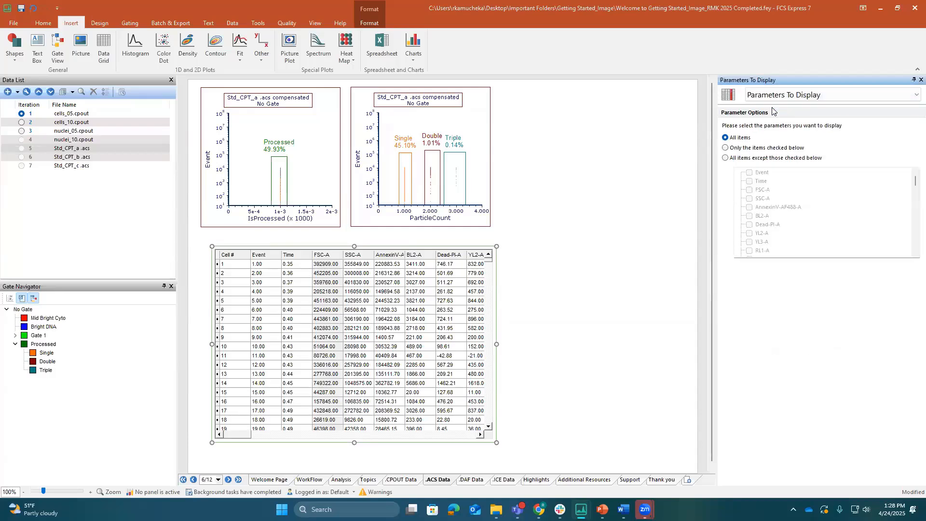
left_click(726, 148)
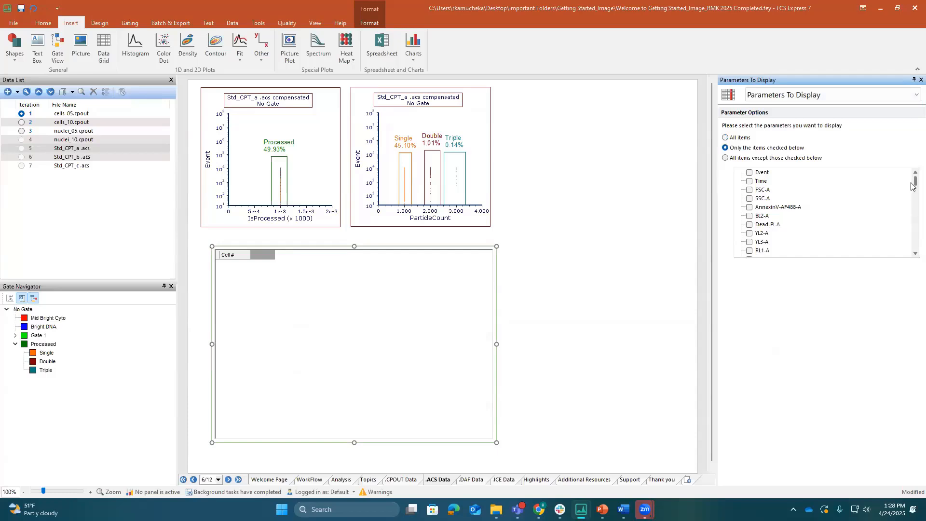
left_click_drag(913, 186, 914, 246)
left_click(750, 253)
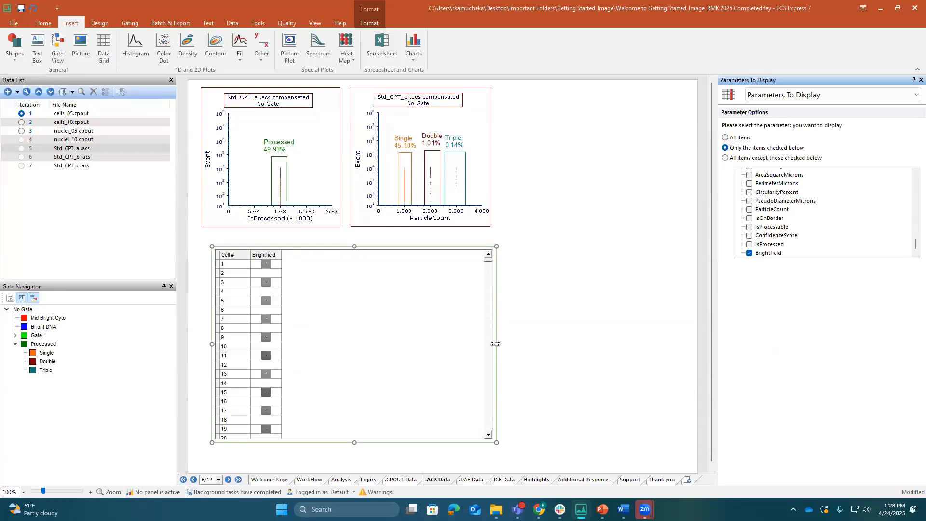
left_click_drag(497, 343, 313, 345)
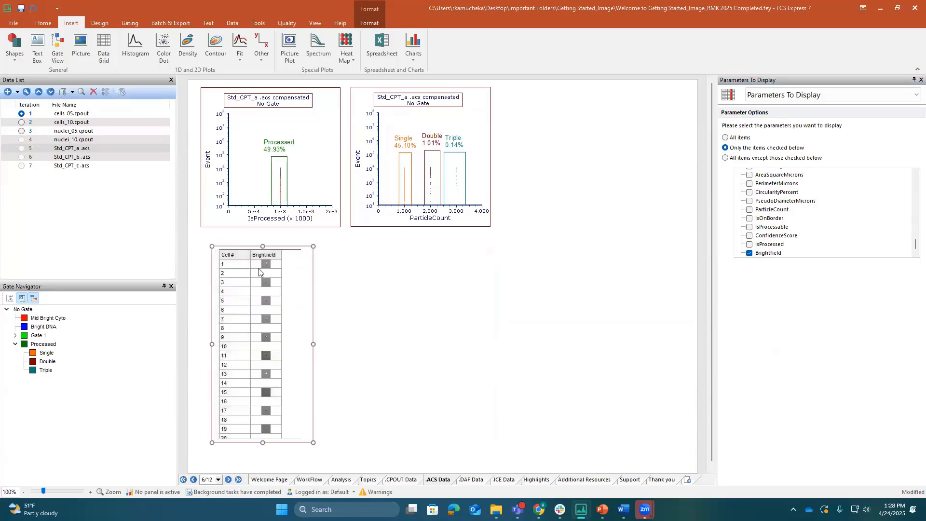
left_click_drag(248, 245, 235, 240)
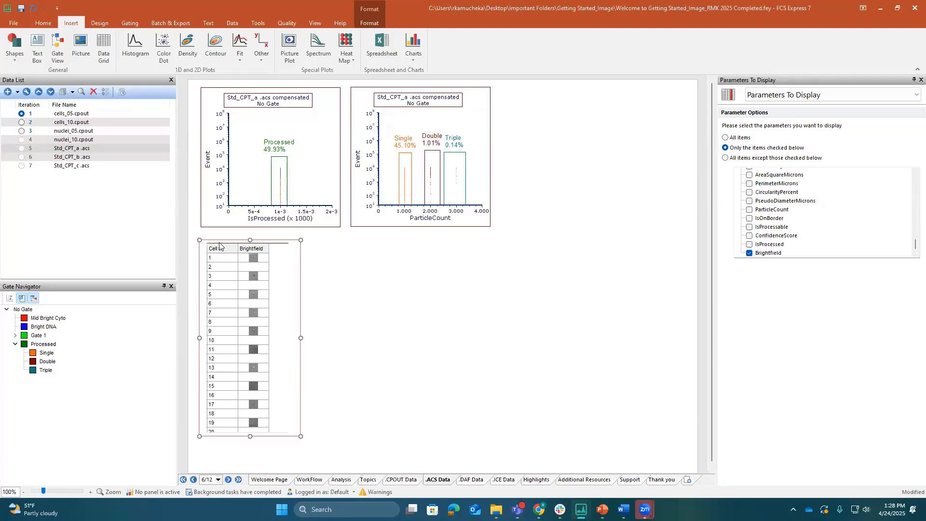
Apply the Processed gate to the data grid
left_click(129, 24)
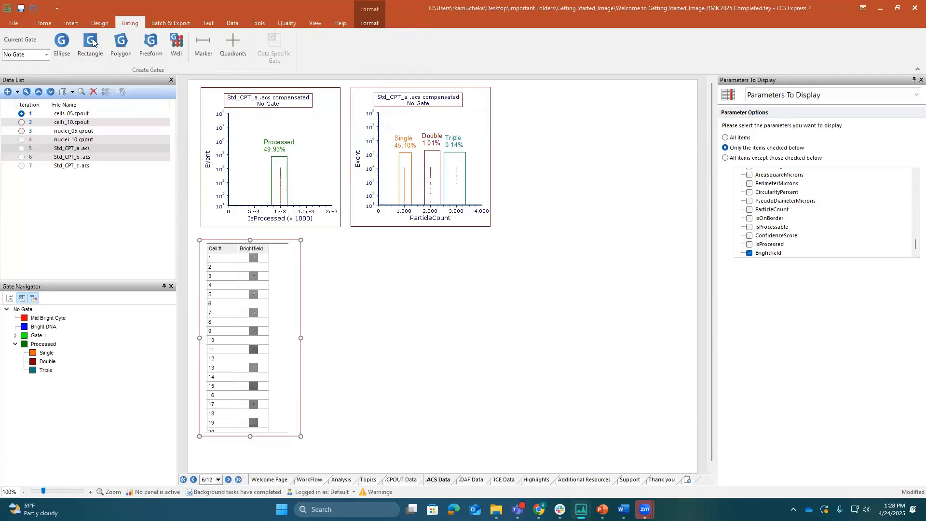
left_click(45, 56)
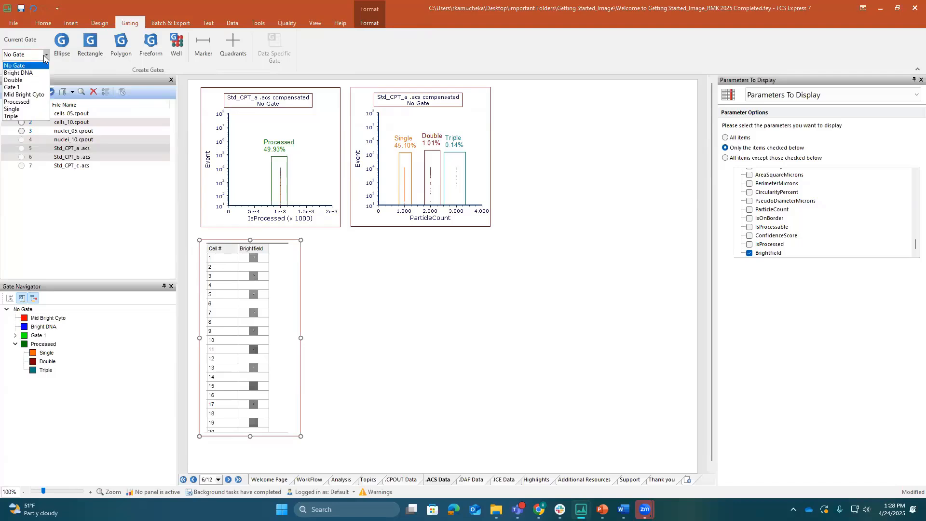
left_click(34, 102)
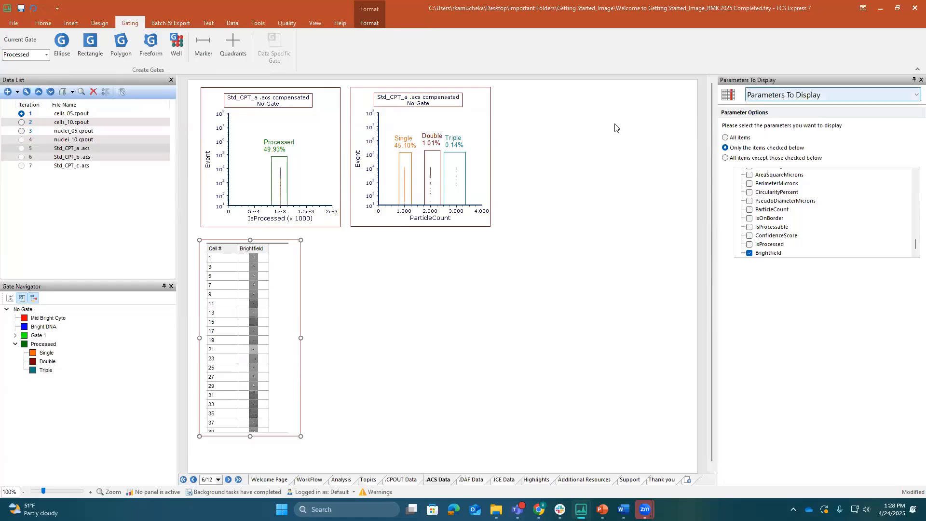
Display only the Single, Double and Triple gates in the data grid and widen it to fit the Gates column
left_click(811, 95)
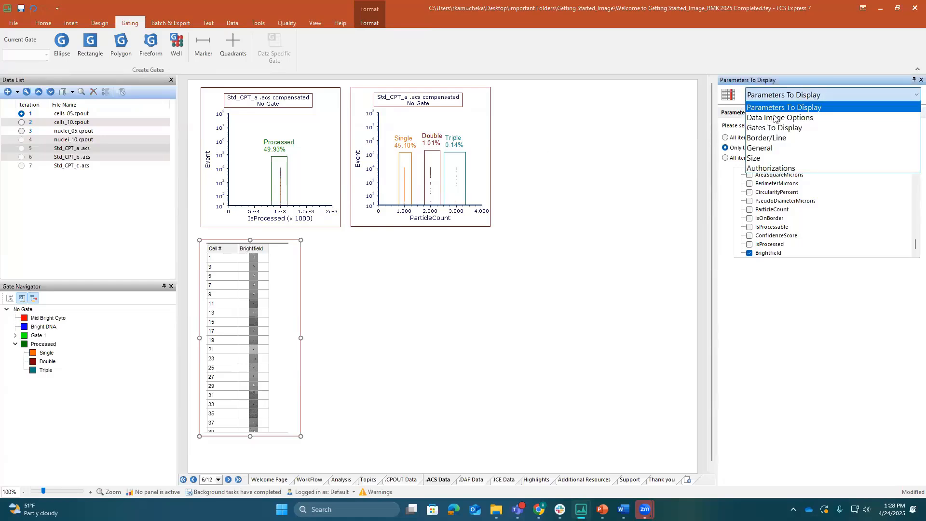
left_click(774, 126)
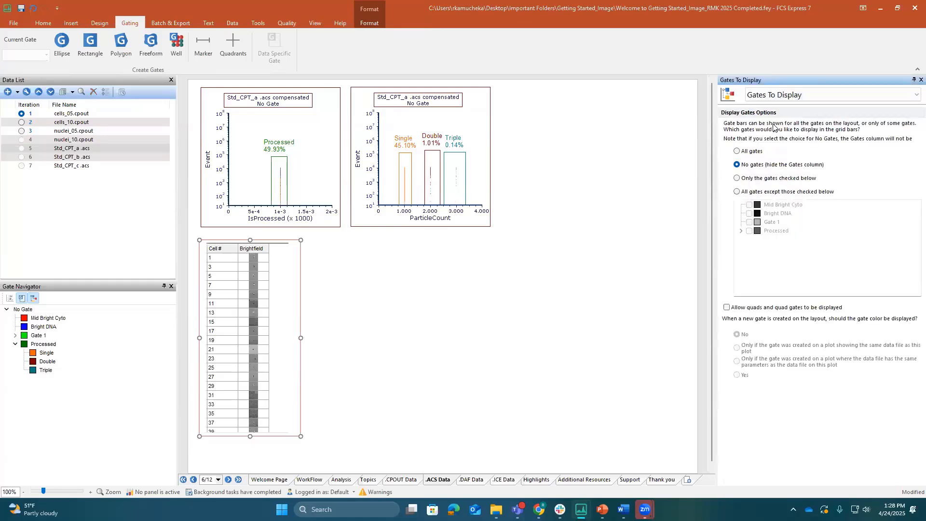
left_click(738, 178)
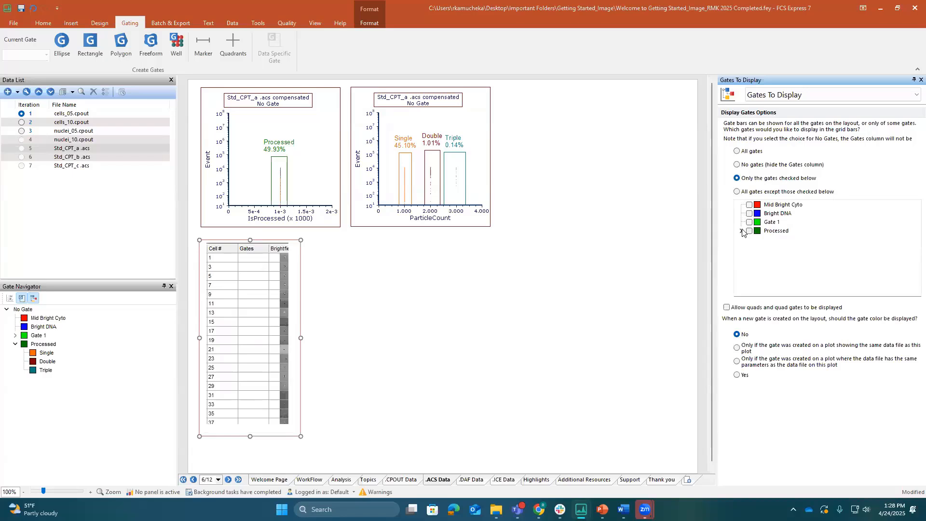
left_click(741, 230)
left_click(758, 239)
left_click(758, 248)
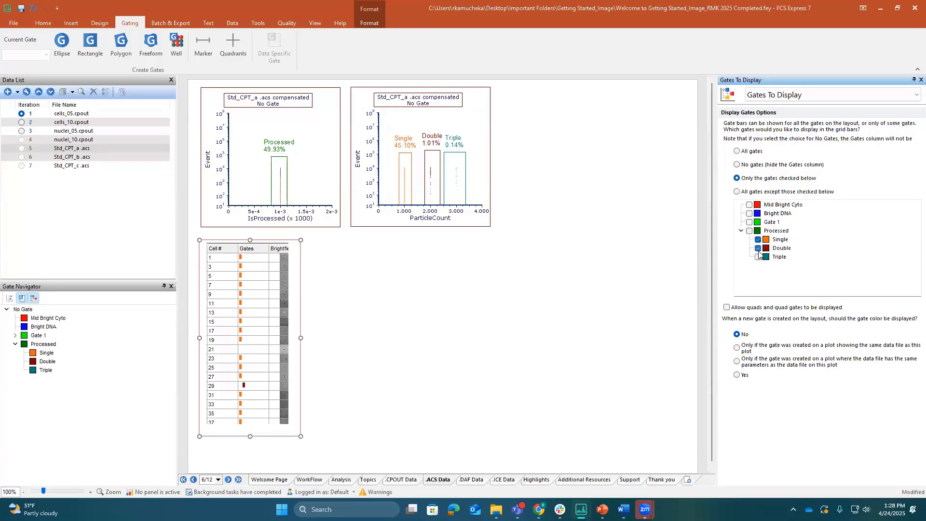
left_click(758, 257)
left_click_drag(300, 336, 314, 337)
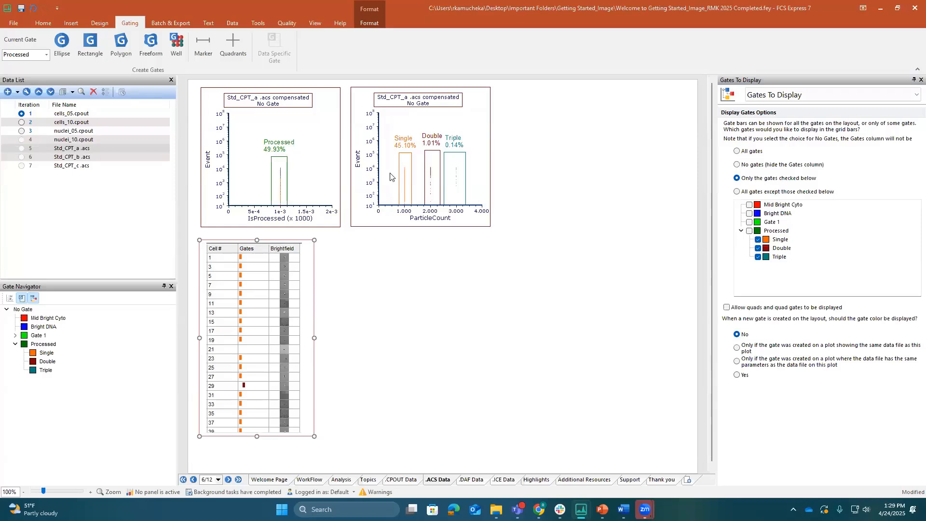
Copy the row of cell 1 from the data grid onto the page as a table and shrink it to fit its contents
left_click(211, 260)
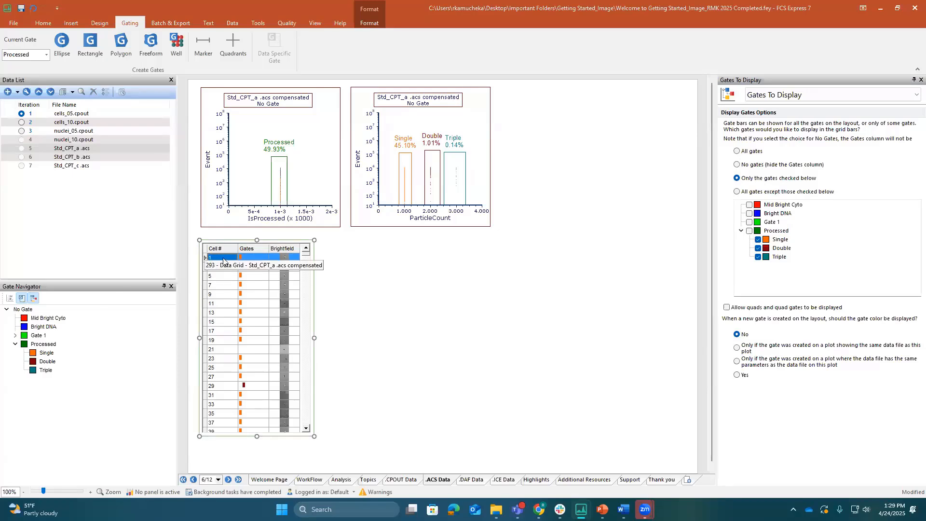
left_click(470, 255)
left_click_drag(466, 279, 338, 279)
left_click_drag(429, 306, 429, 279)
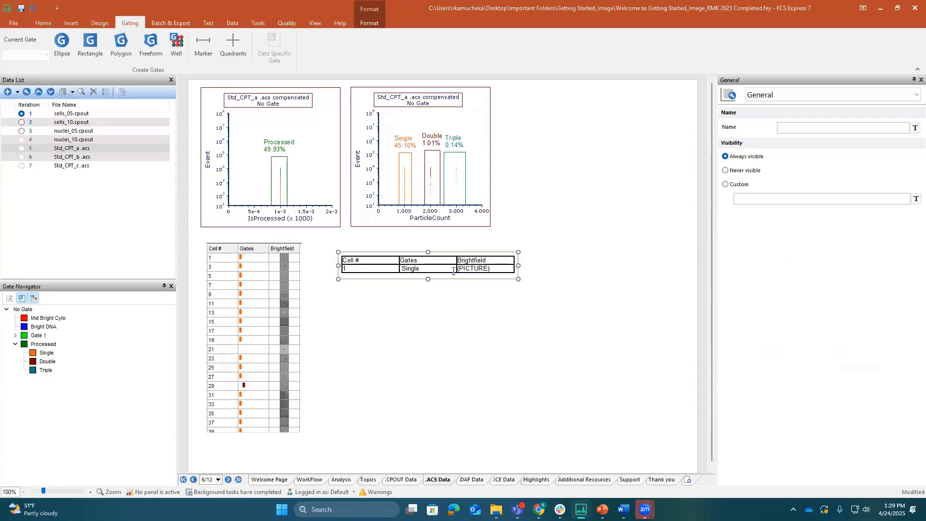
Copy the Brightfield image of cell 1 onto the page, enlarge it and place it under the cell's table
left_click(284, 258)
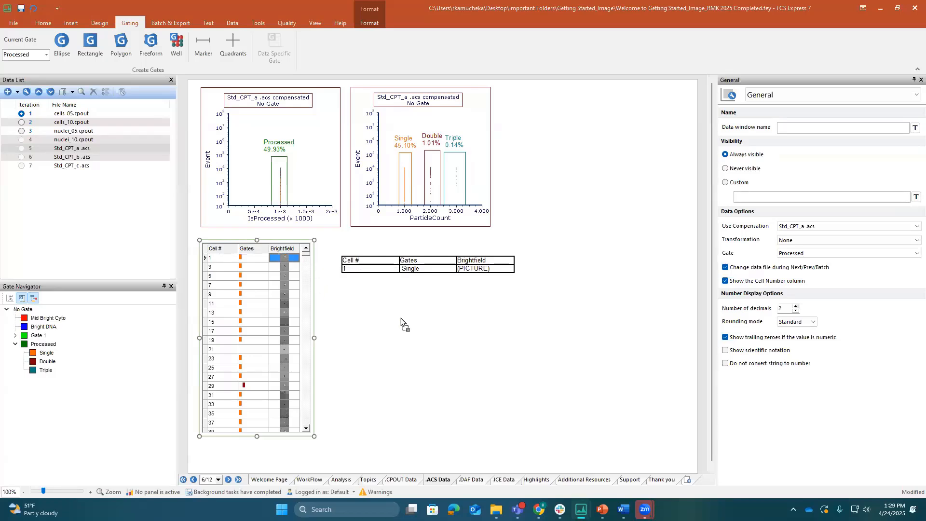
left_click_drag(401, 317, 401, 317)
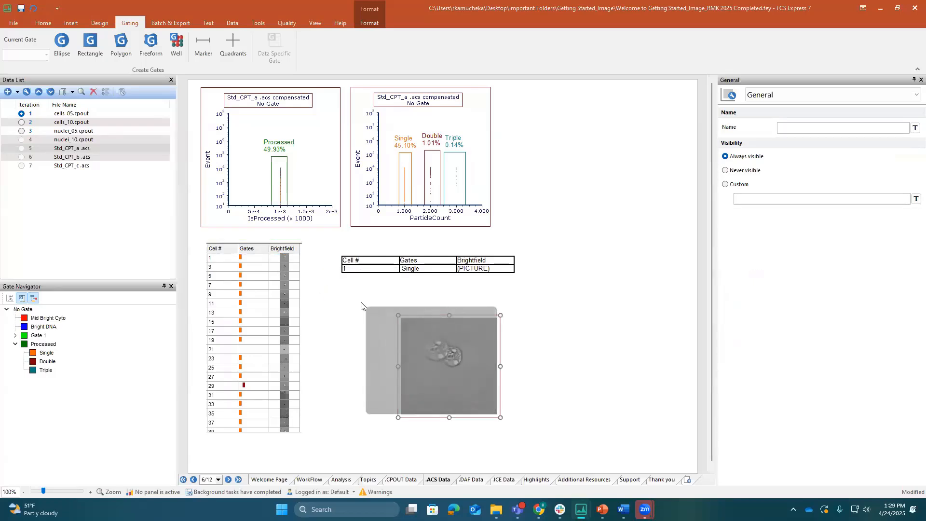
left_click_drag(455, 345, 476, 317)
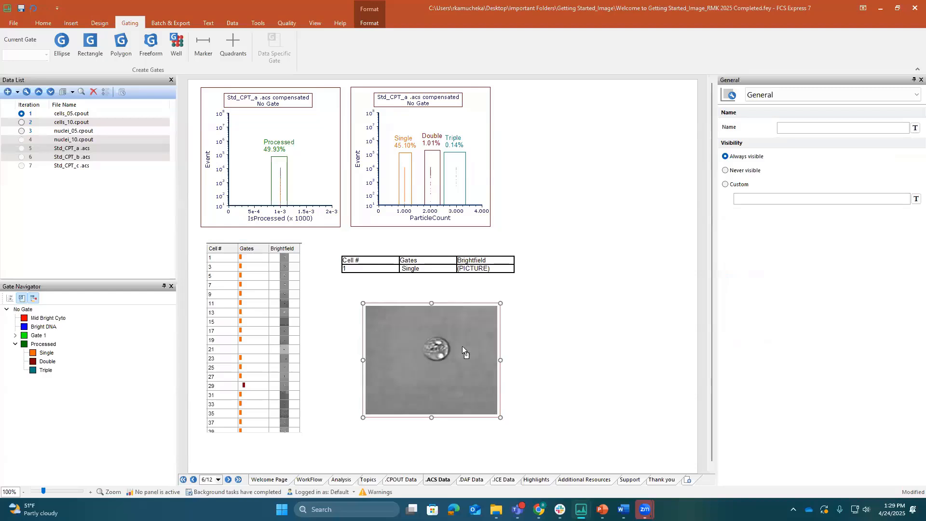
left_click(464, 412)
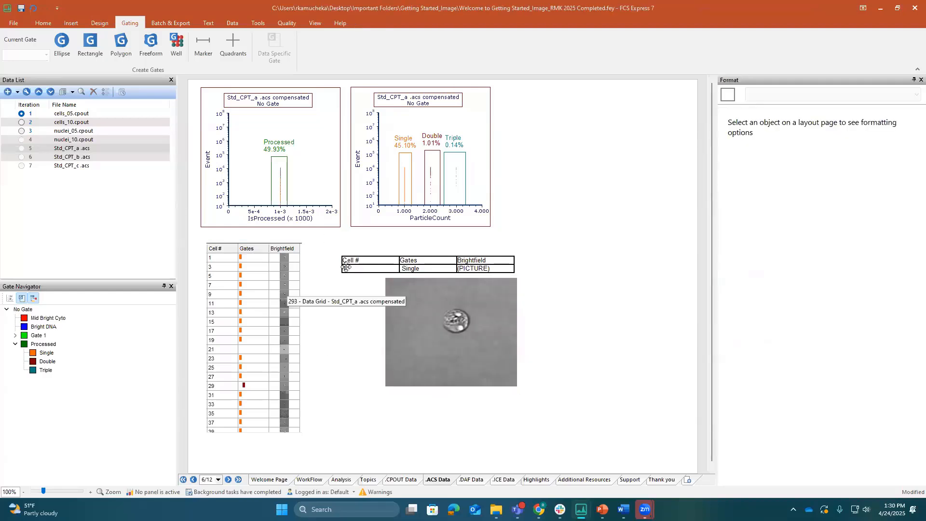
Change the data grid's gate to Double
left_click(269, 267)
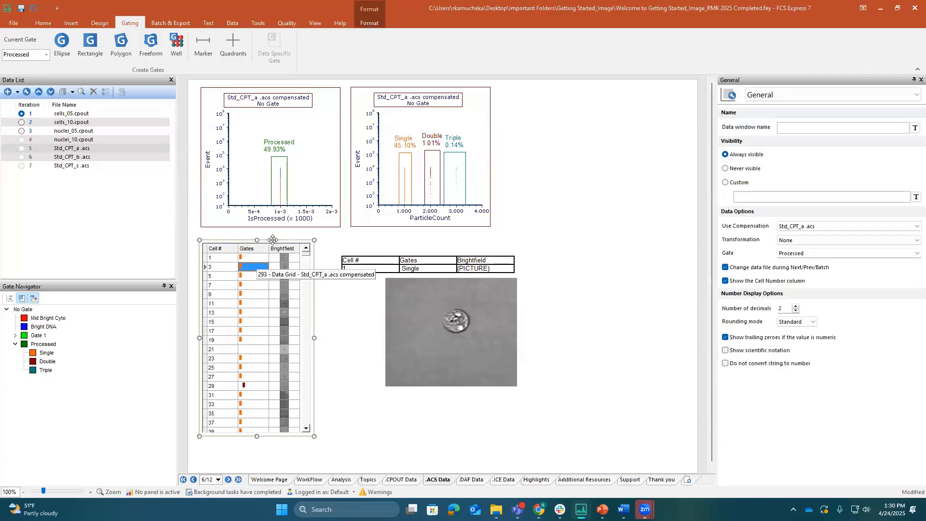
left_click(272, 241)
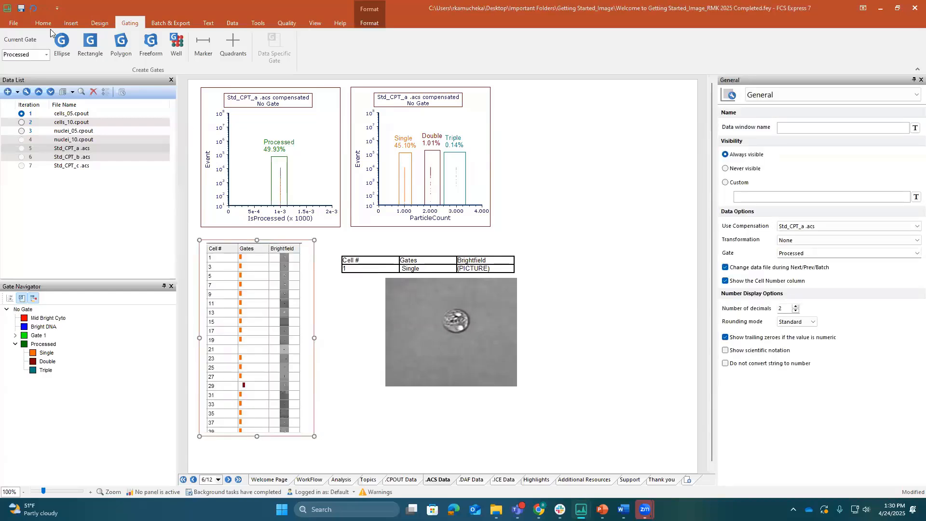
left_click(47, 55)
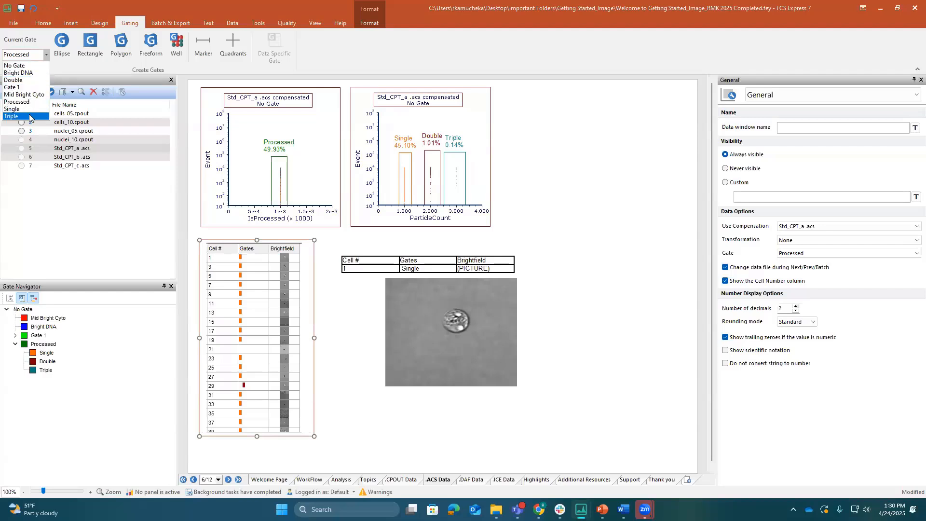
left_click(33, 80)
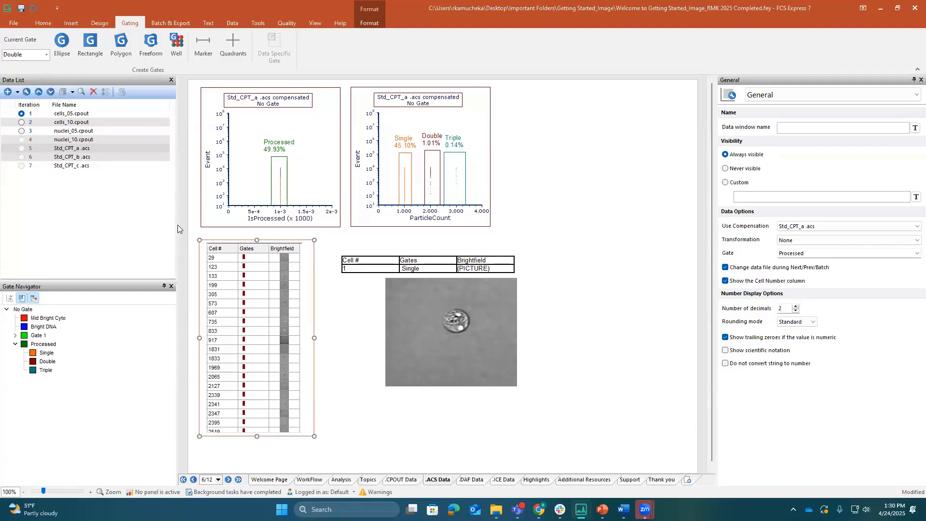
Copy the row of cell 133 and its Brightfield image from the data grid to the page beside the ParticleCount plot
left_click(210, 278)
left_click(210, 278)
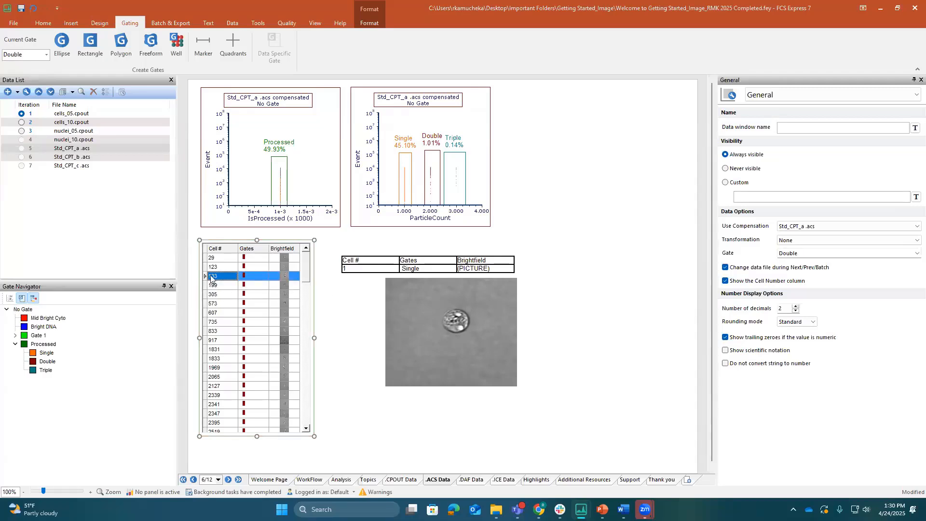
left_click(604, 112)
left_click_drag(600, 136, 528, 135)
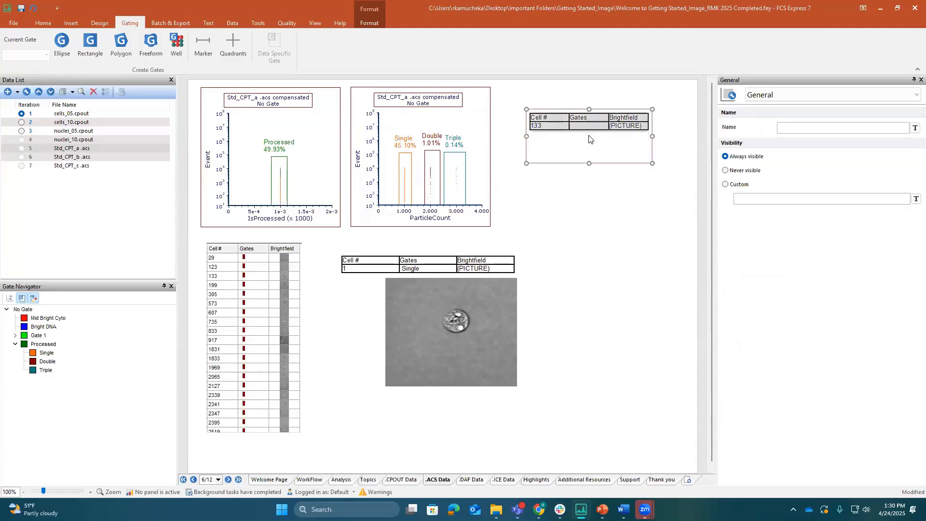
left_click(284, 274)
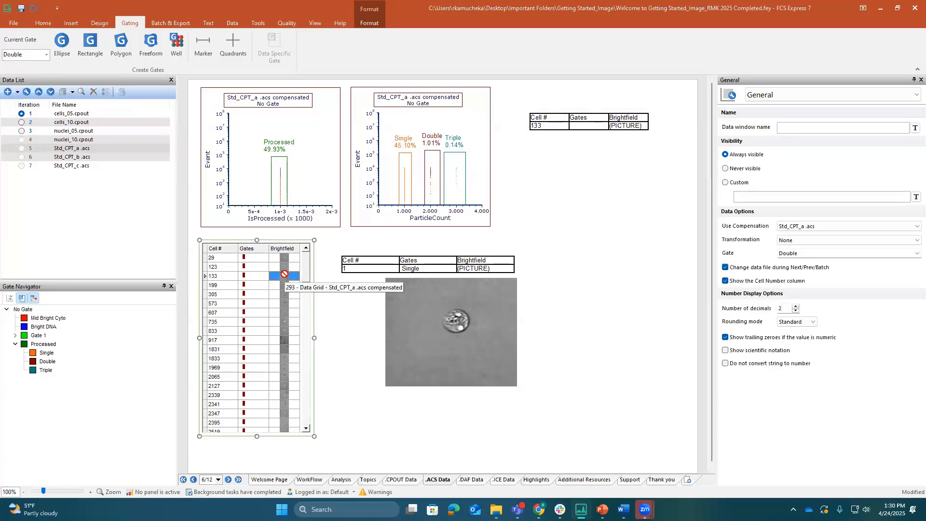
left_click_drag(285, 274, 558, 134)
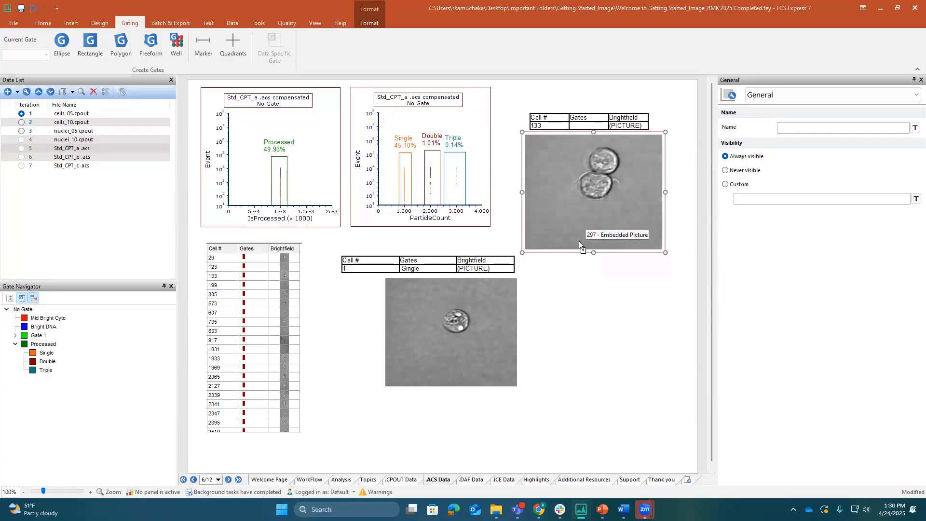
Change the data grid's gate to Triple
left_click(263, 249)
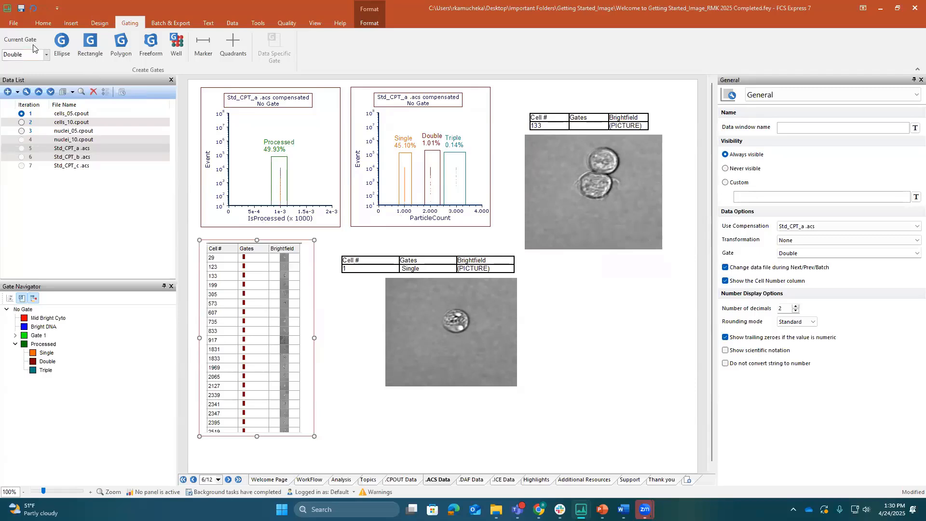
left_click(47, 54)
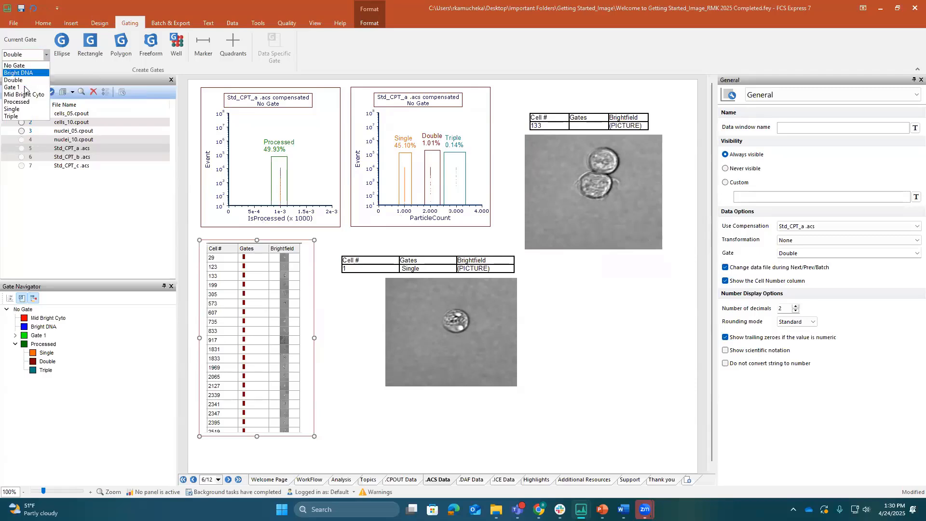
left_click(24, 116)
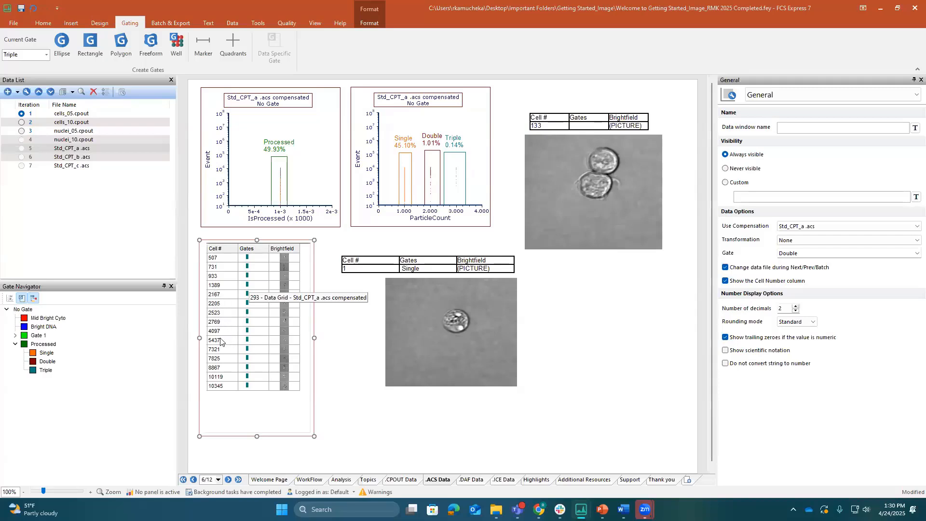
Copy the row of cell 5437 and its Brightfield image from the data grid to the page below cell 133's image
left_click(212, 340)
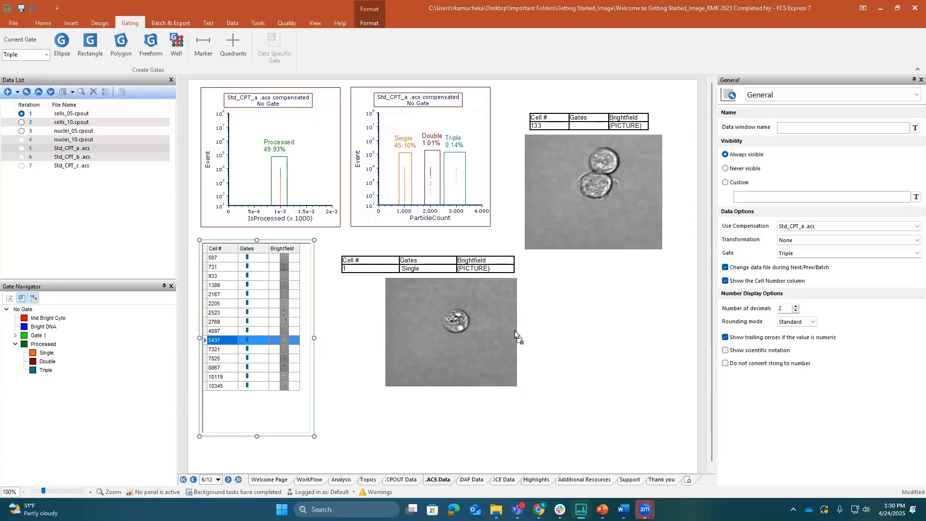
left_click_drag(584, 309, 534, 321)
left_click_drag(587, 339, 585, 254)
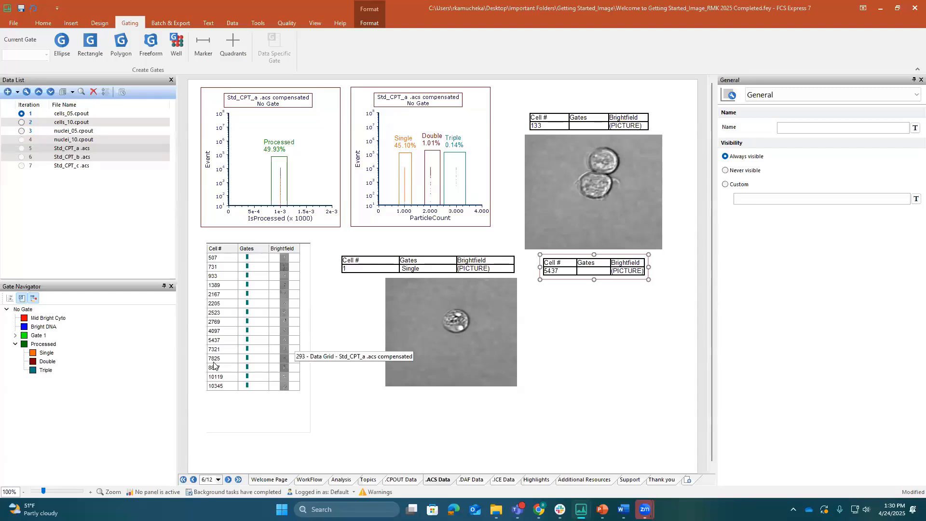
left_click(283, 341)
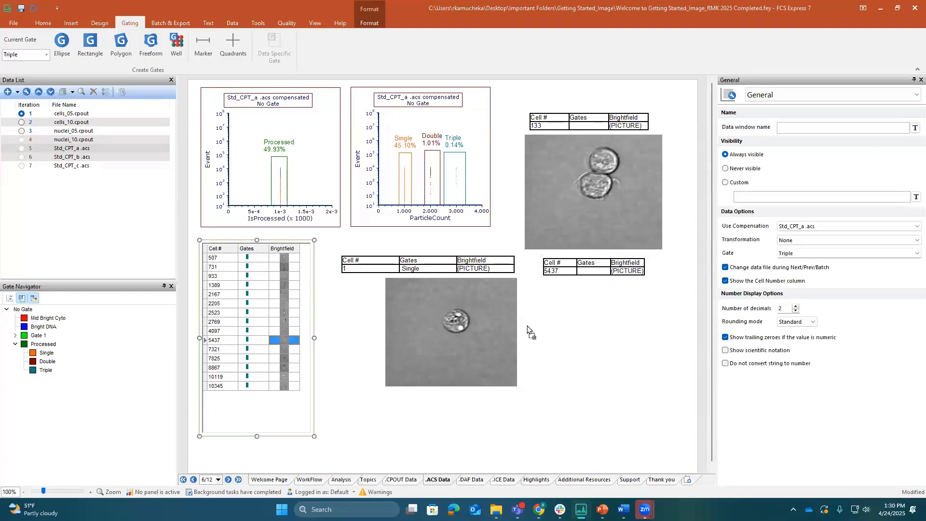
left_click_drag(564, 323, 556, 285)
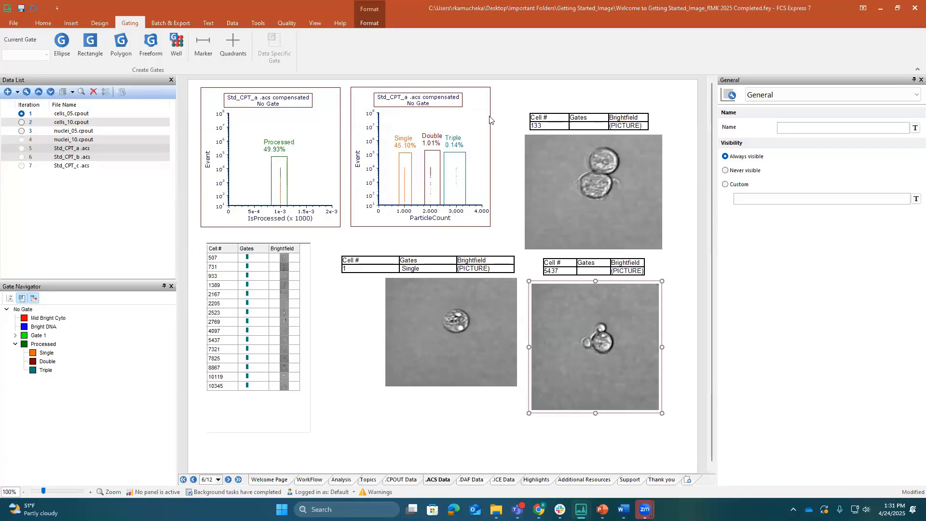
Fill in the Gates cells of the copied tables with Double for cell 133 and Triple for cell 5437
left_click(589, 126)
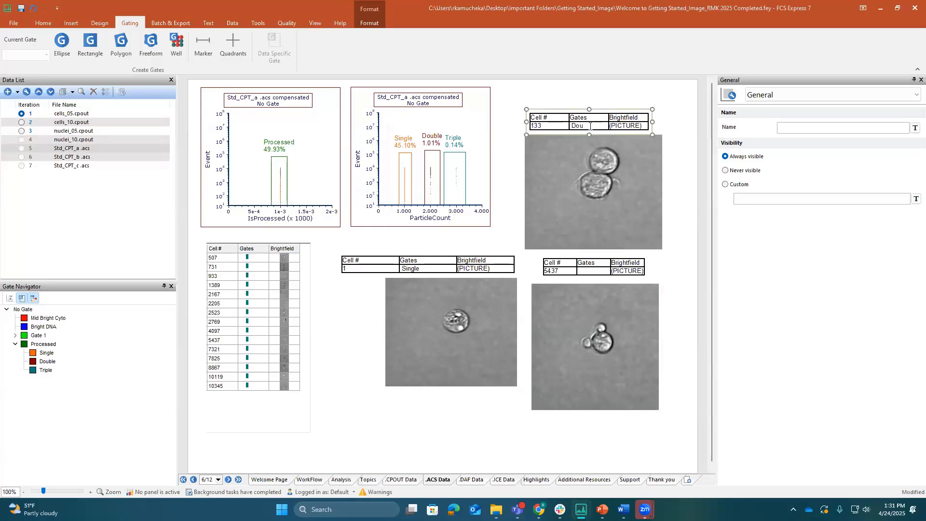
left_click(588, 271)
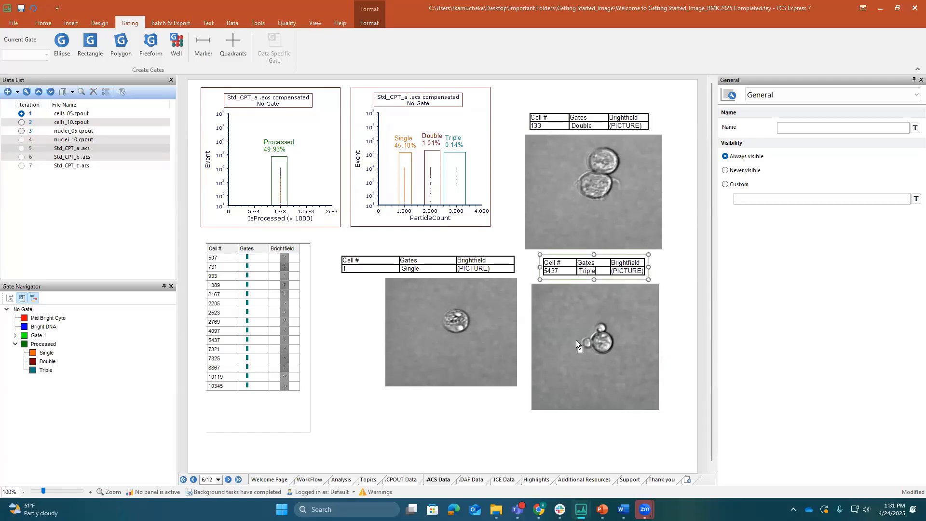
left_click(544, 372)
Move the tables and images of cells 133 and 5437 together up toward the page's upper edge
left_click(578, 123)
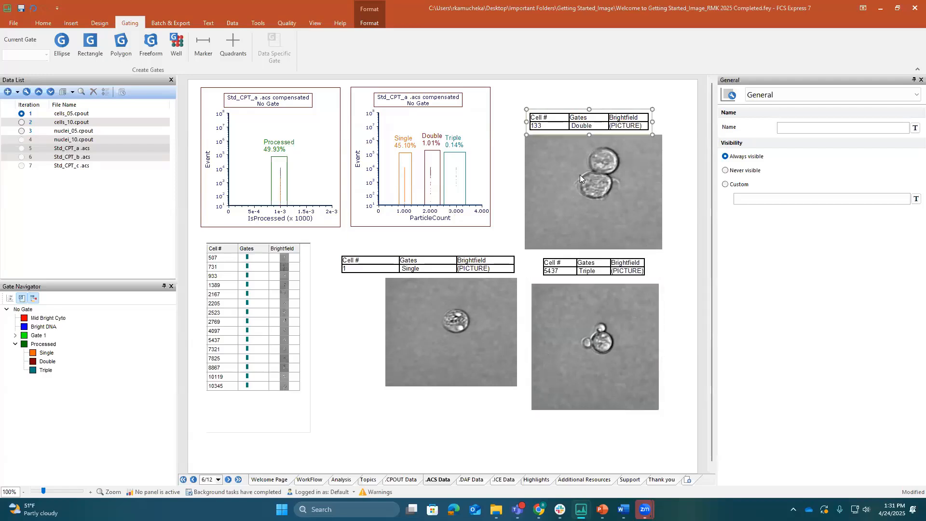
left_click(579, 175, "shift")
left_click(598, 271, "shift")
left_click(599, 299, "shift")
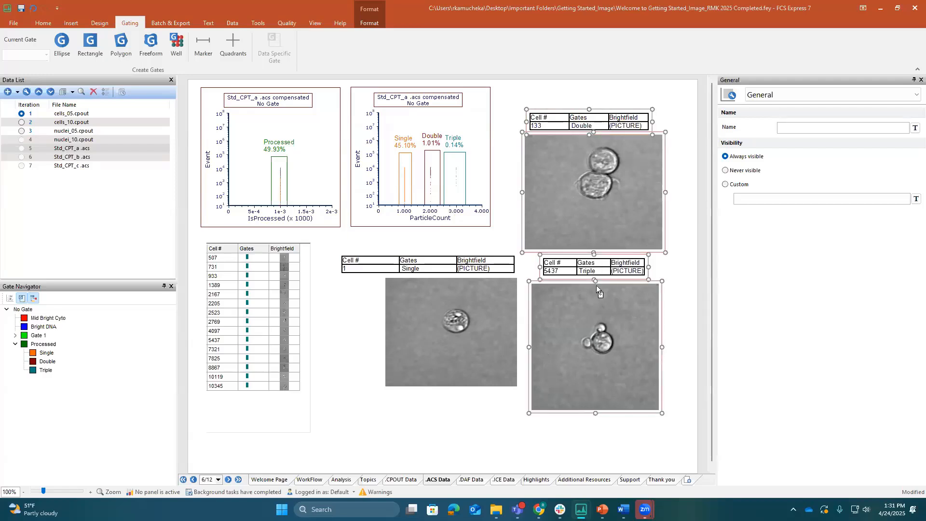
left_click_drag(611, 280, 605, 251)
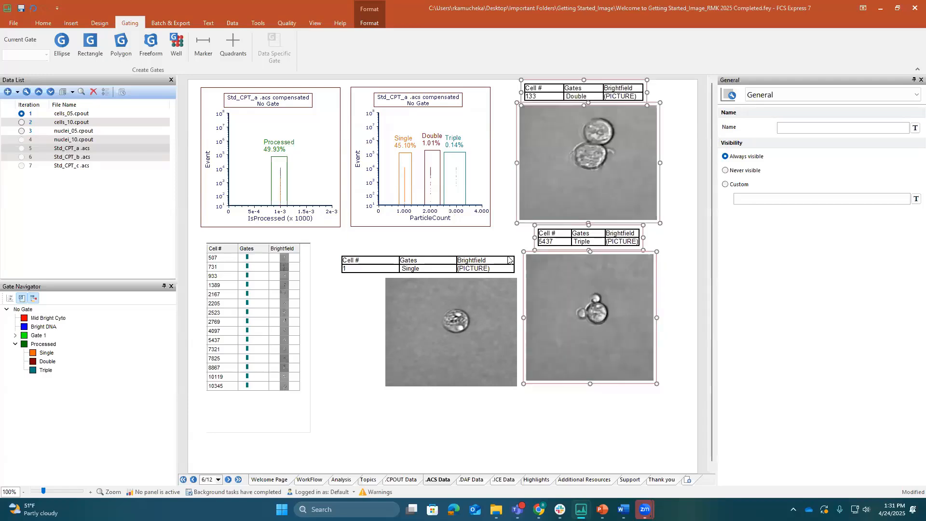
Move cell 1's table and Brightfield image together to below the image of cell 5437
left_click(473, 280)
left_click(474, 279, "ctrl")
left_click_drag(475, 253, 624, 389)
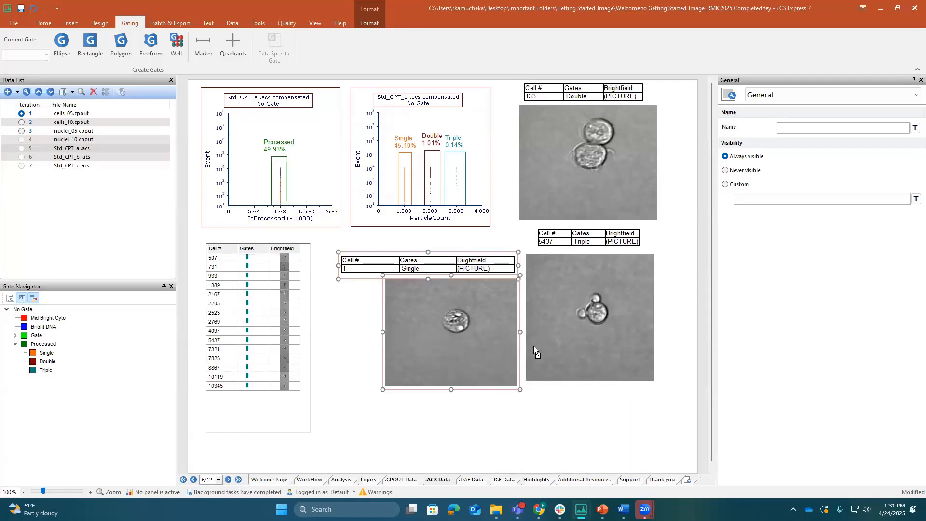
left_click(382, 291)
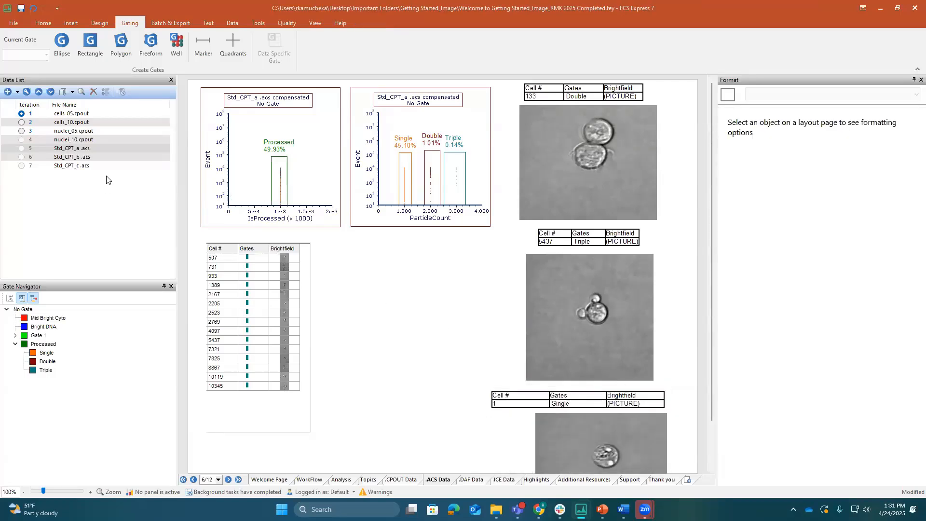
Insert a Density plot of Std_CPT_a .acs and place it beside the data grid, below the ParticleCount plot
left_click(75, 150)
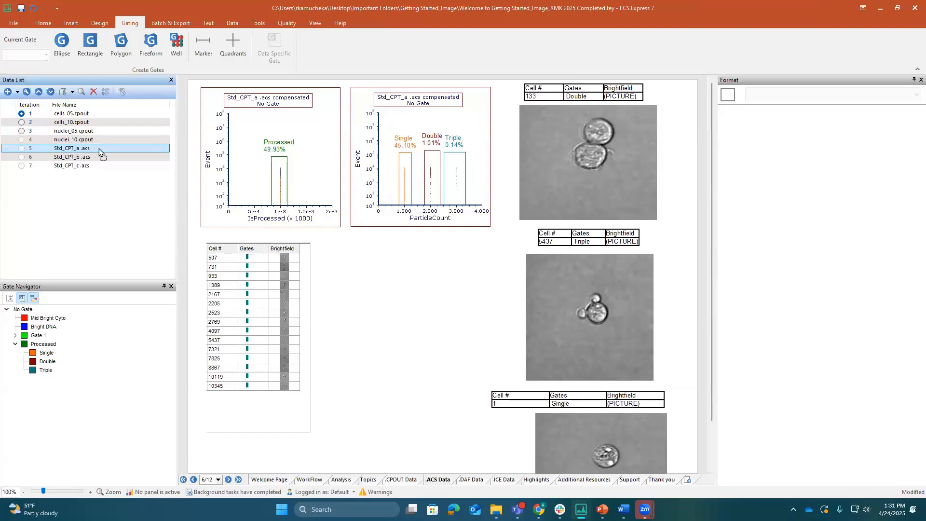
left_click_drag(388, 279, 388, 279)
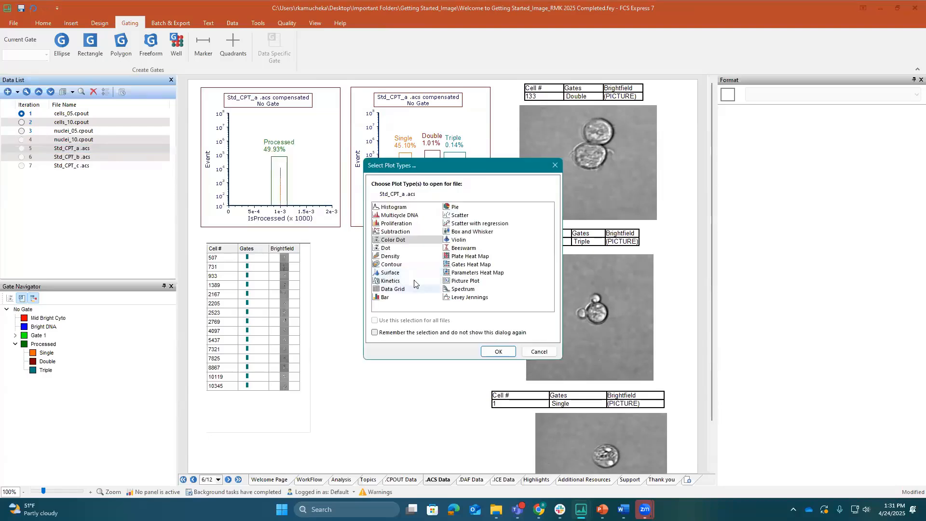
left_click(381, 256)
left_click(486, 352)
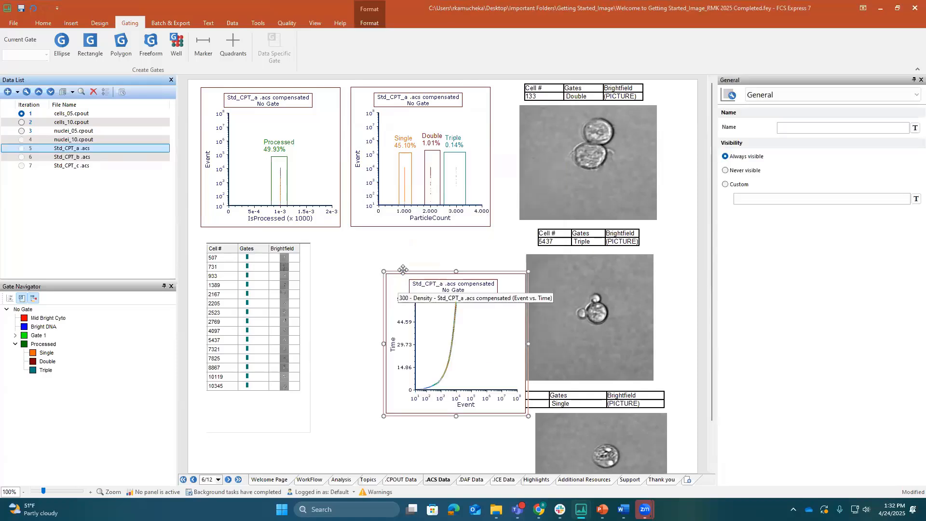
left_click_drag(404, 269, 360, 246)
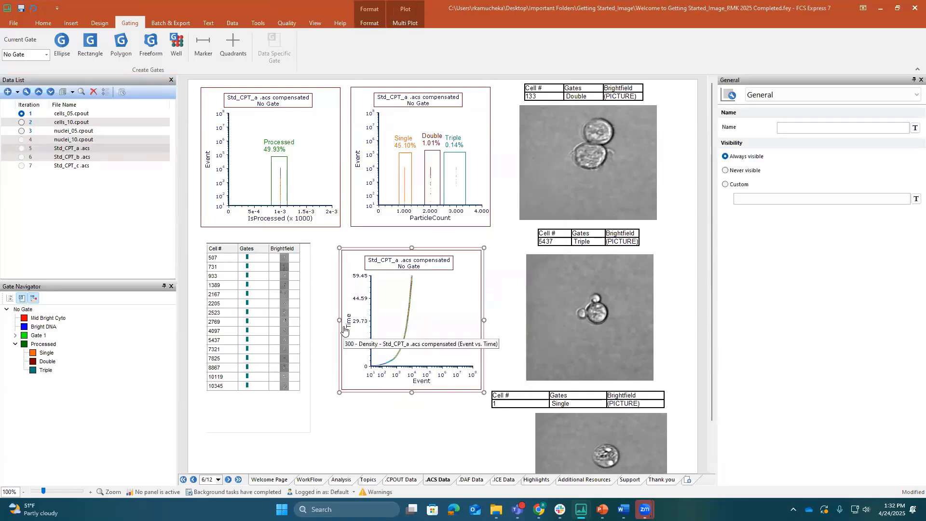
Set the density plot's Y axis to AnnexinV-AF488-A and its X axis to Dead-PI-A
left_click(347, 322)
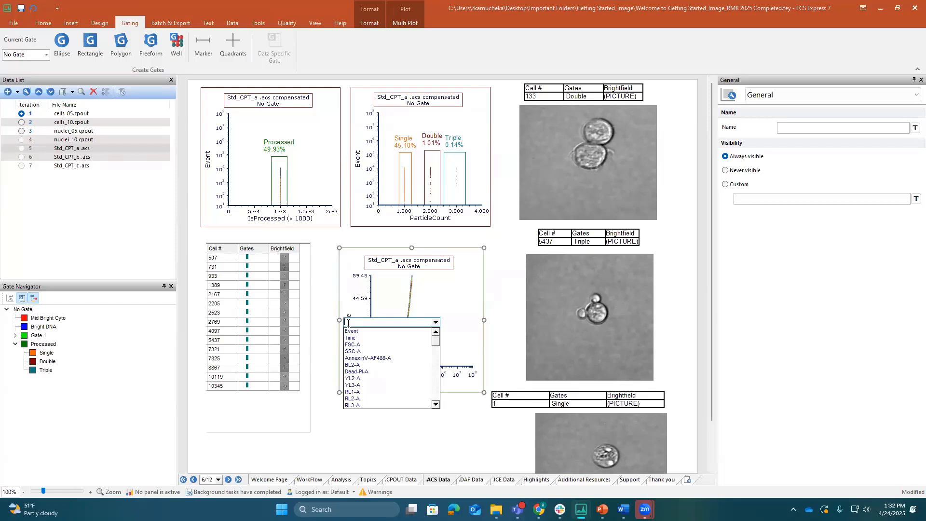
left_click(367, 357)
left_click(421, 381)
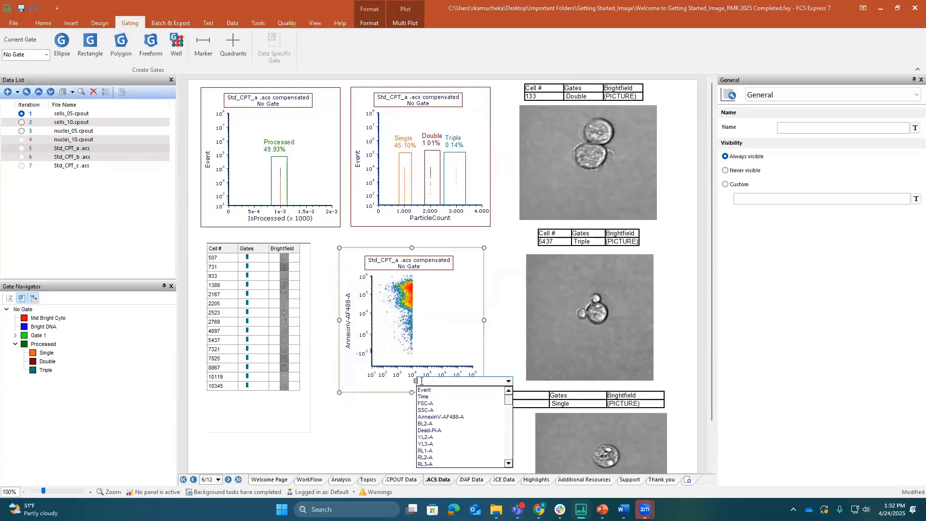
left_click(440, 431)
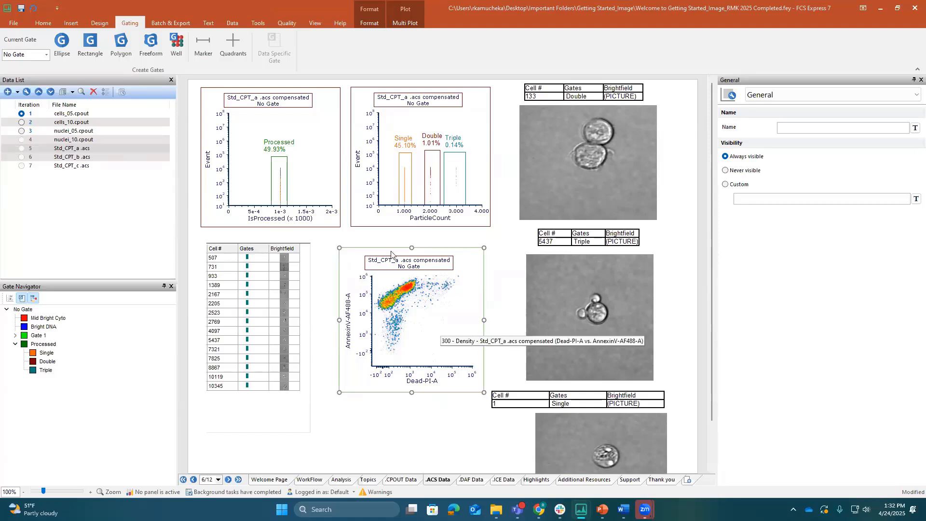
Create hierarchical quadrants on the density plot with Processed as the parent gate, centered at the edge of the dense population
left_click(224, 48)
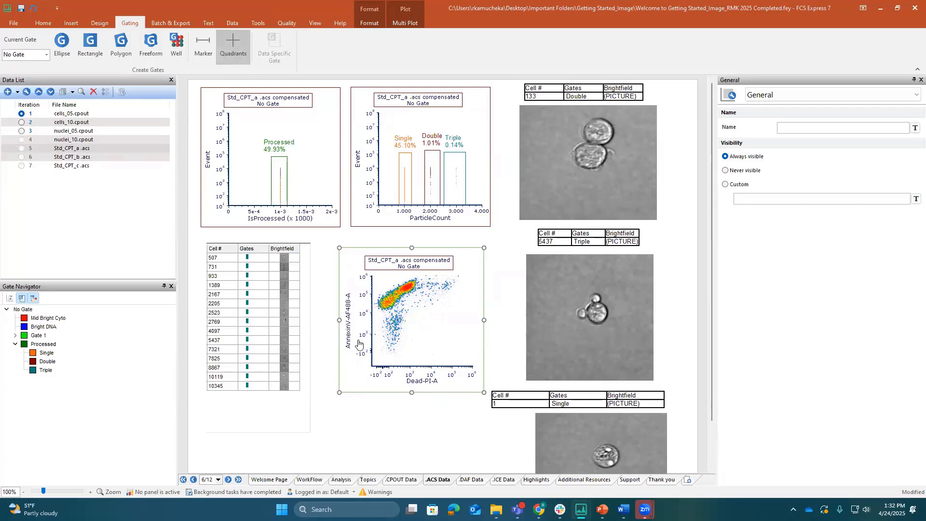
left_click(417, 309)
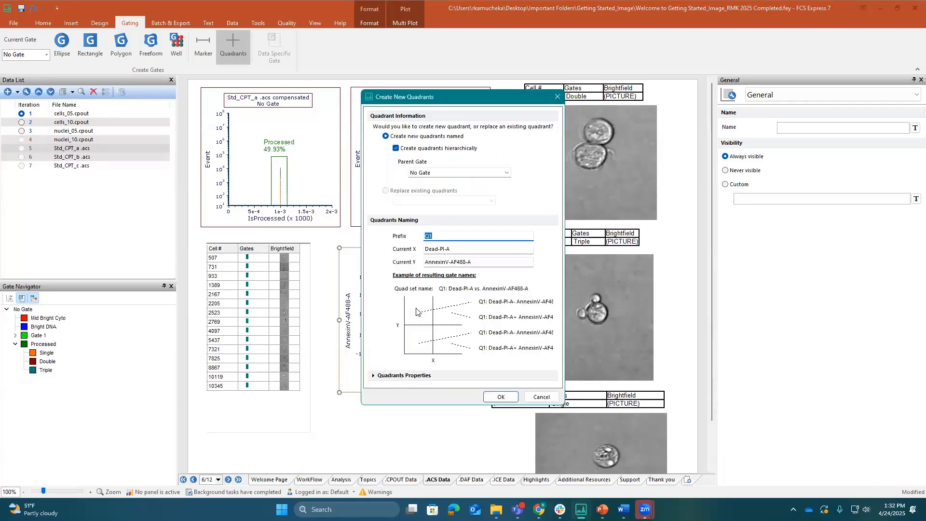
left_click(434, 175)
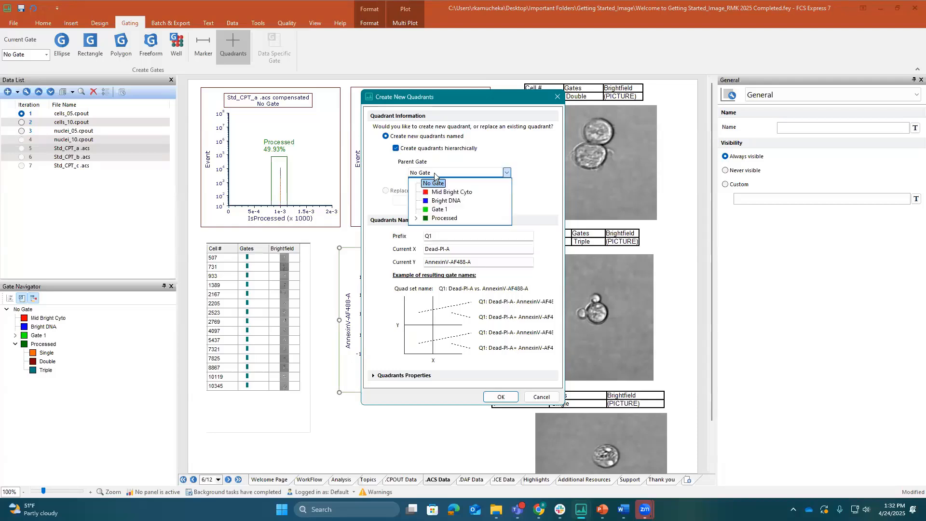
left_click(445, 219)
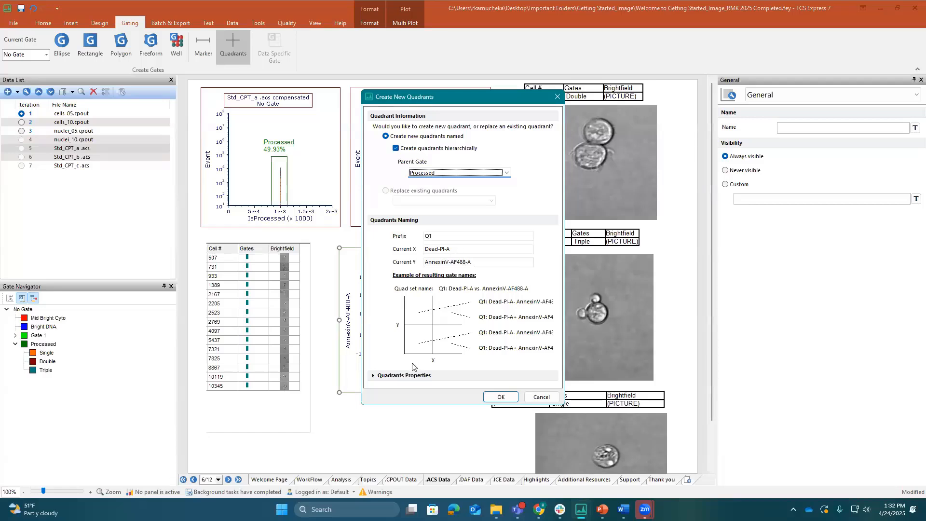
left_click(374, 376)
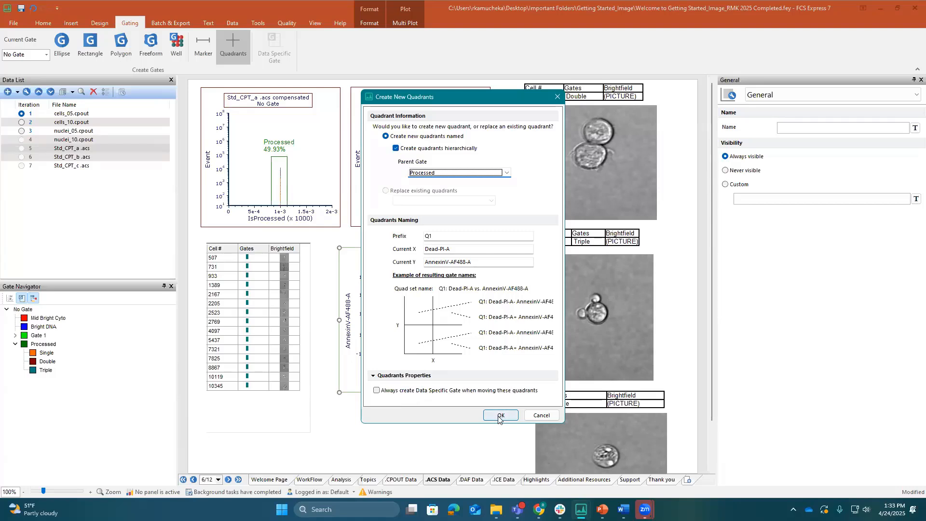
left_click(374, 376)
left_click(513, 396)
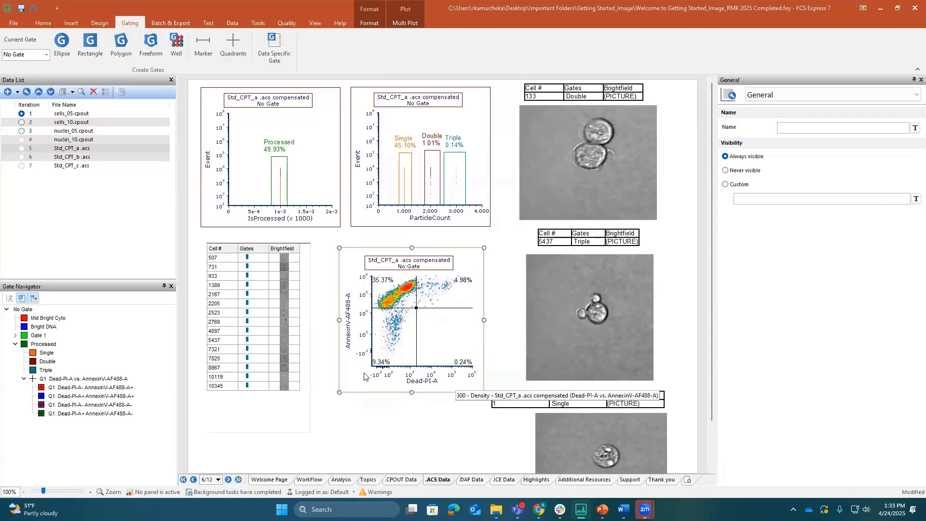
Shift the quadrants' center slightly lower and to the right on the density plot, and collapse the quadrant set in the gate hierarchy
double_click(413, 309)
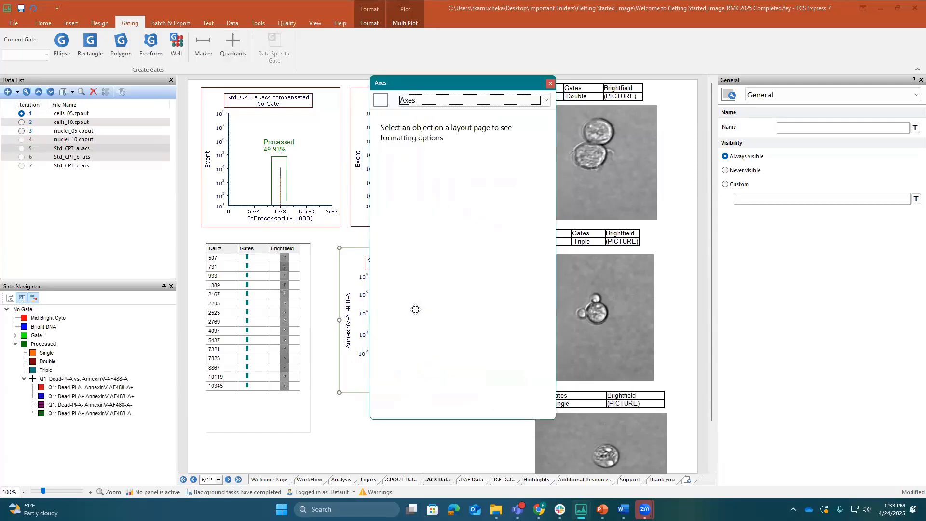
left_click(551, 83)
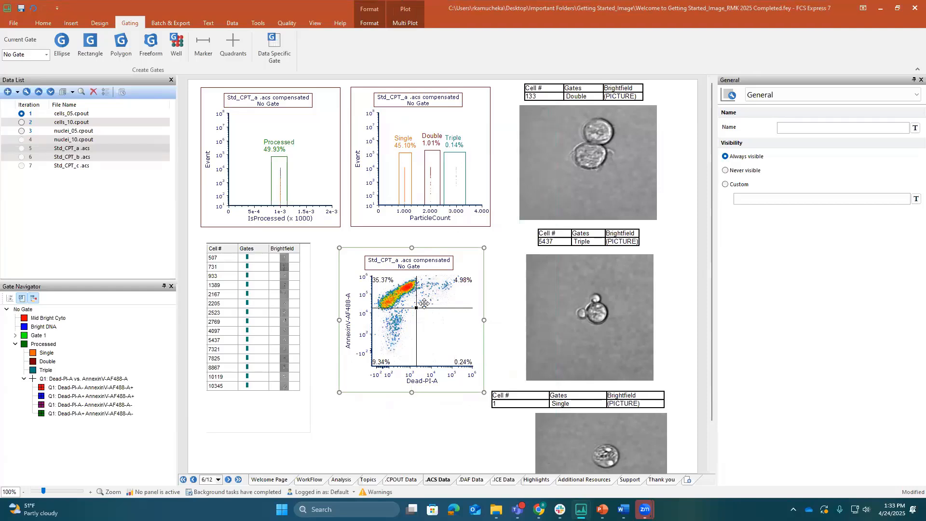
left_click_drag(416, 308, 419, 322)
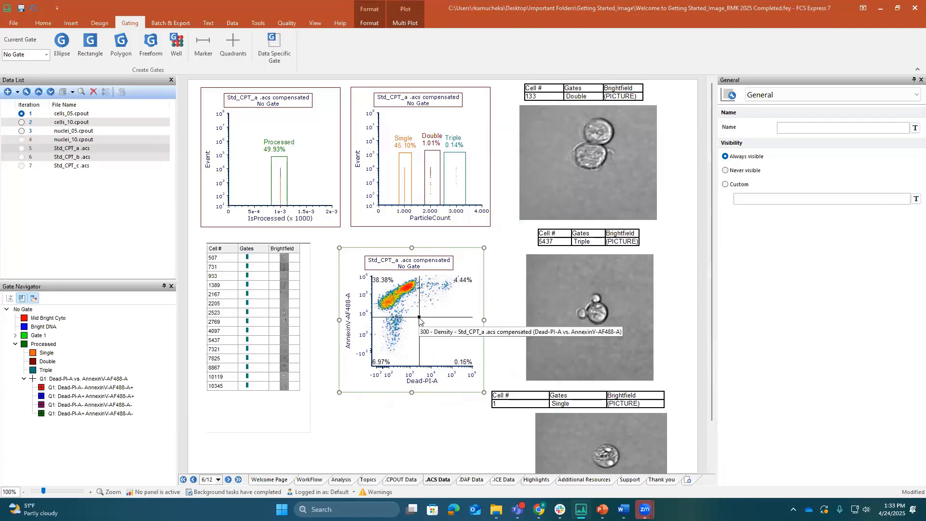
left_click(23, 379)
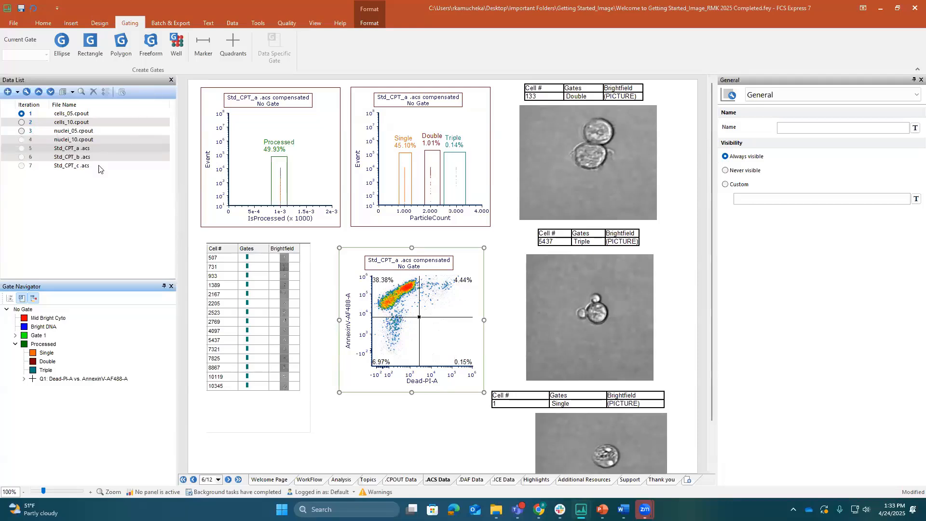
Open the Data Navigator and expand the plot lists of cells_05.cpout and Std_CPT_a .acs
left_click(307, 23)
left_click(125, 60)
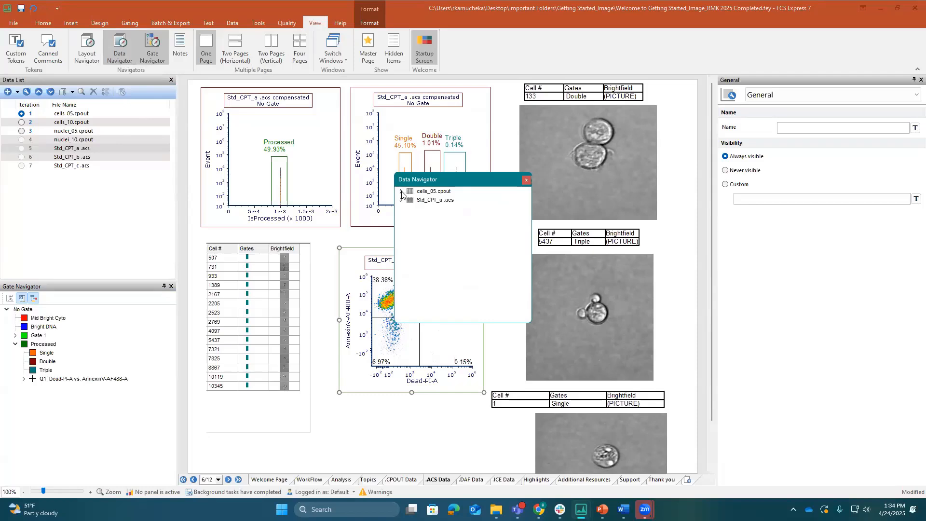
left_click(400, 191)
left_click(401, 226)
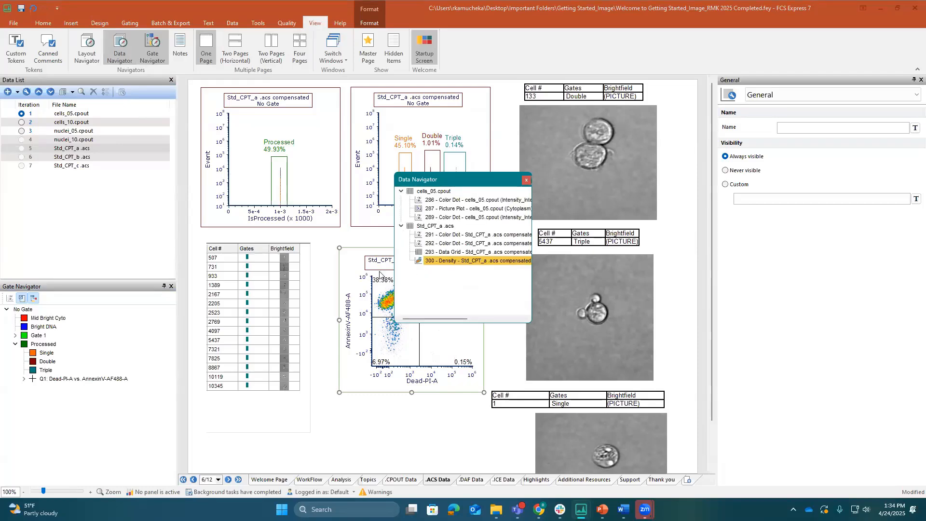
Jump between the cells_05.cpout and Std_CPT_a .acs plots through the Data Navigator, ending on the density plot
left_click(451, 243)
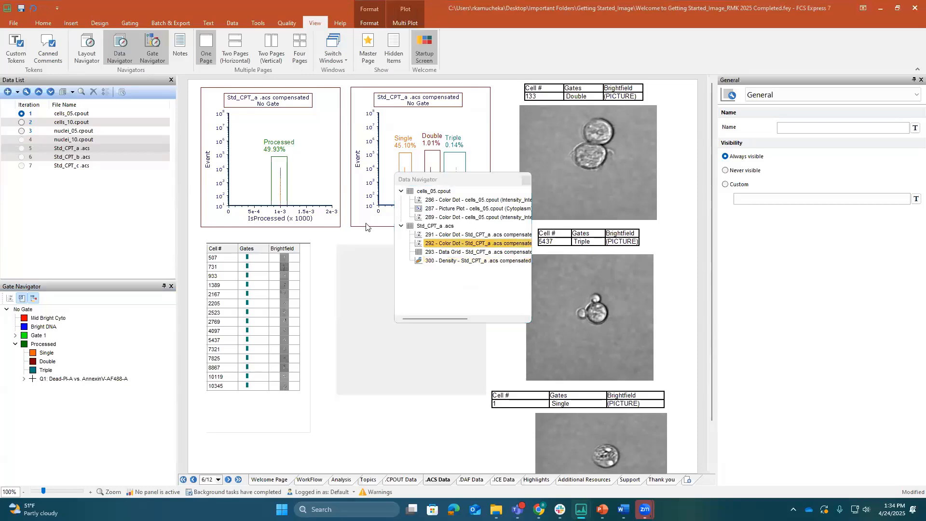
left_click(445, 235)
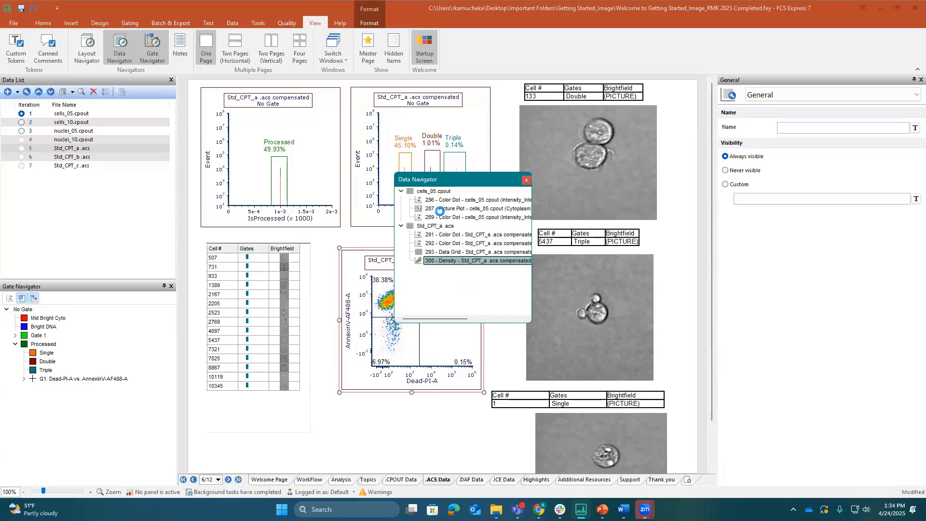
left_click(443, 209)
left_click(443, 200)
left_click(447, 217)
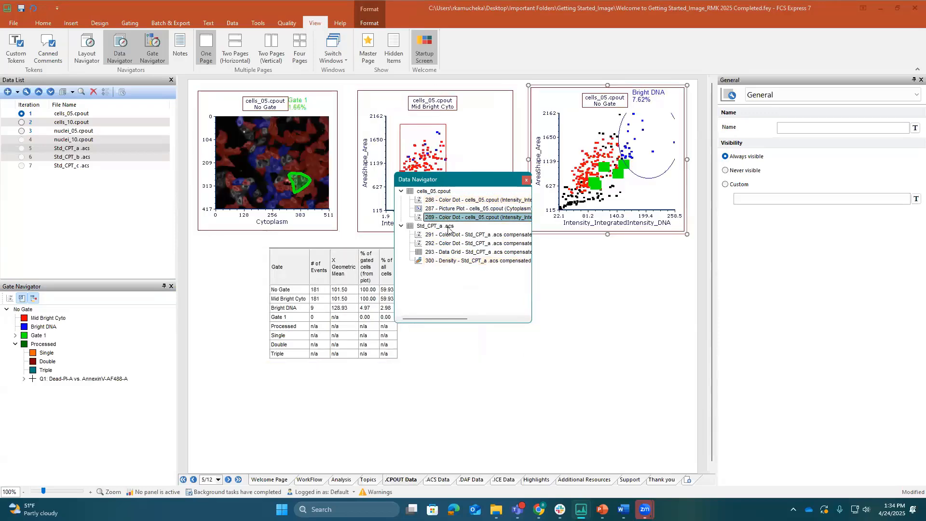
left_click(448, 234)
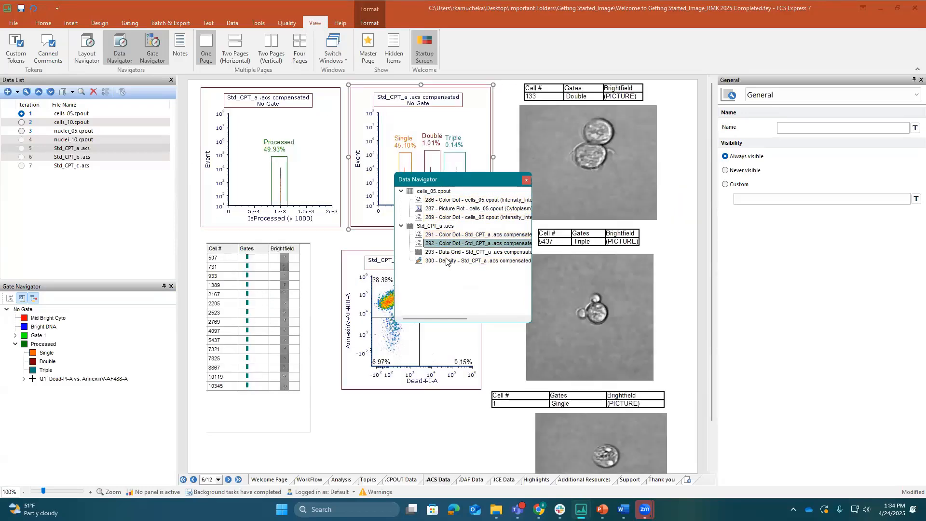
left_click(446, 261)
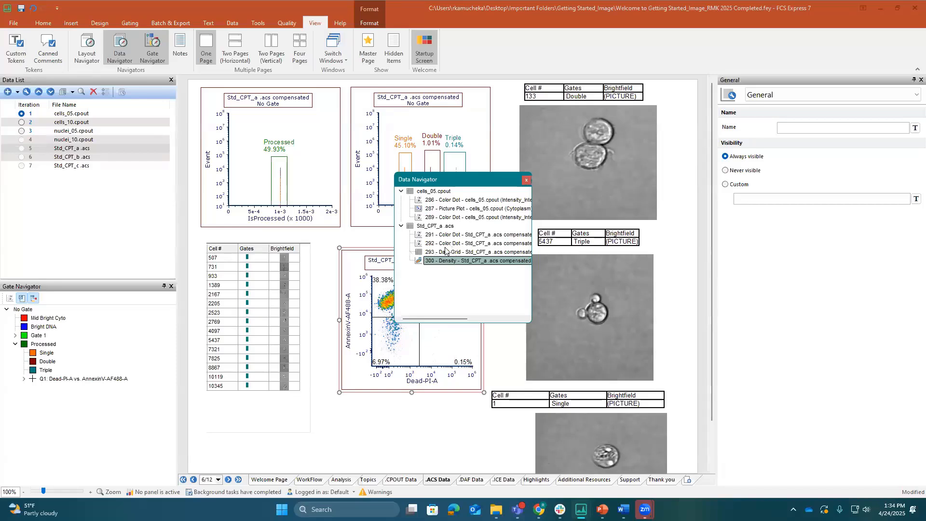
Close the Data Navigator, then add a panel named Panel with 4 tubes and make it active
left_click(526, 181)
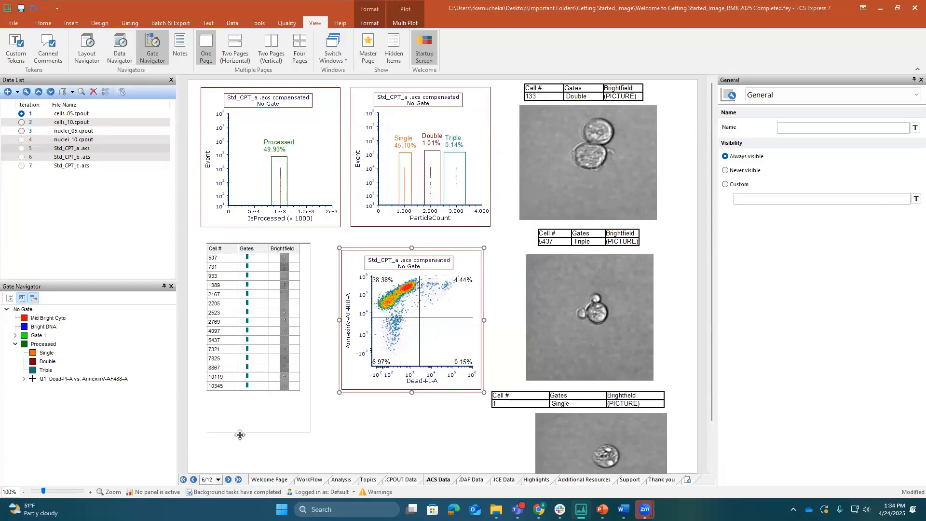
left_click(153, 495)
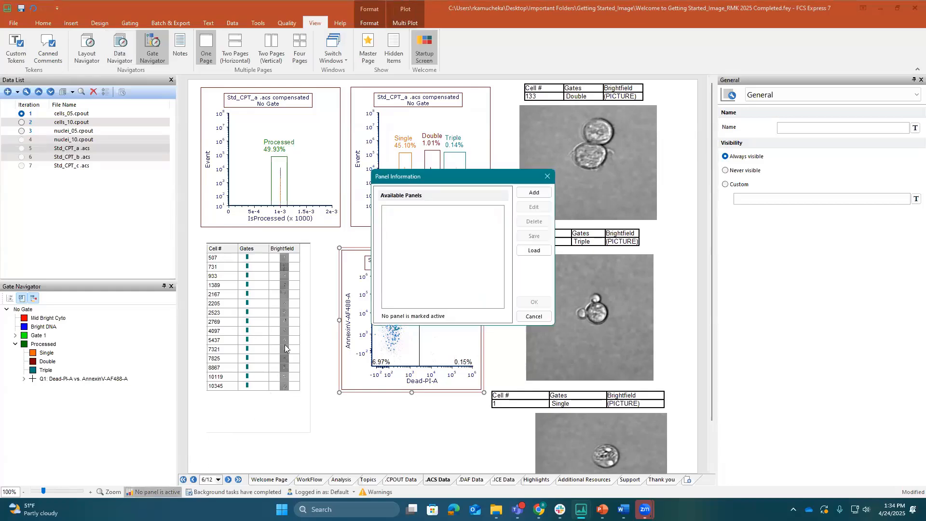
left_click(522, 193)
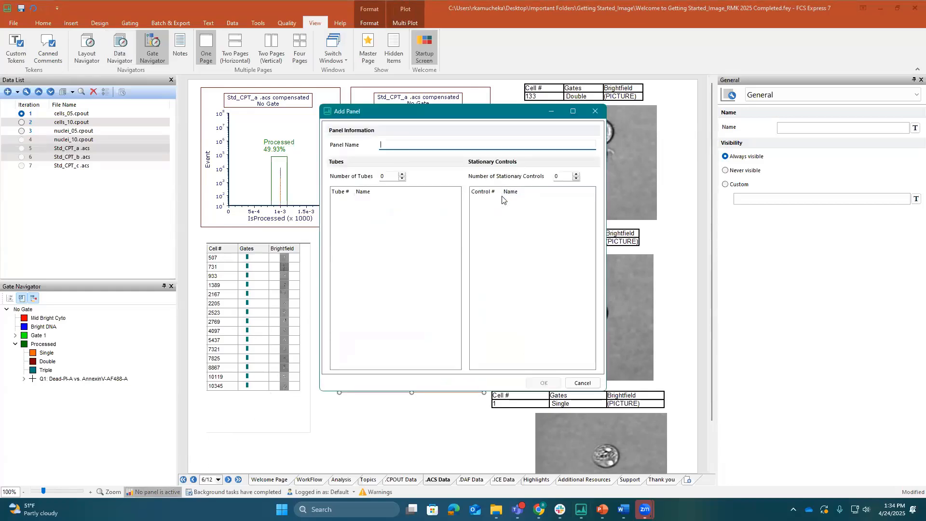
type("Panel")
left_click(402, 175)
left_click(402, 175)
left_click(402, 175)
left_click(402, 175)
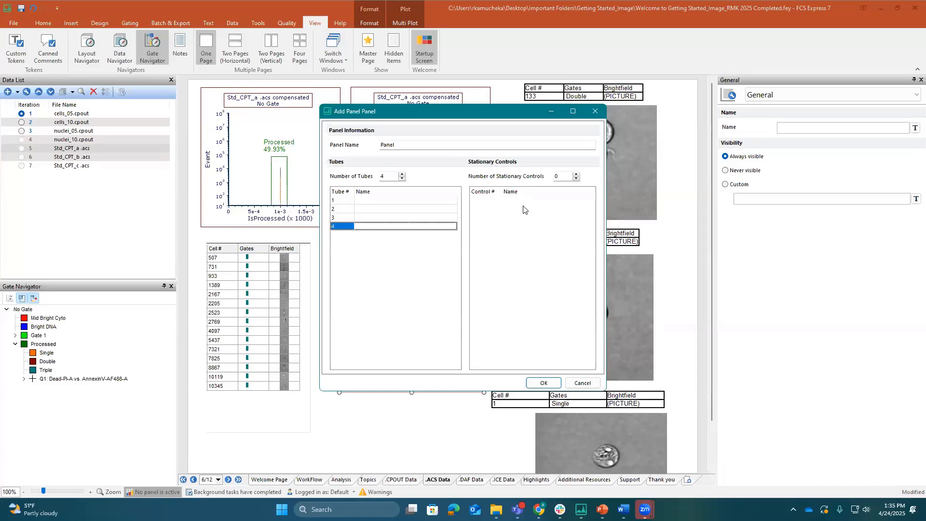
left_click(544, 383)
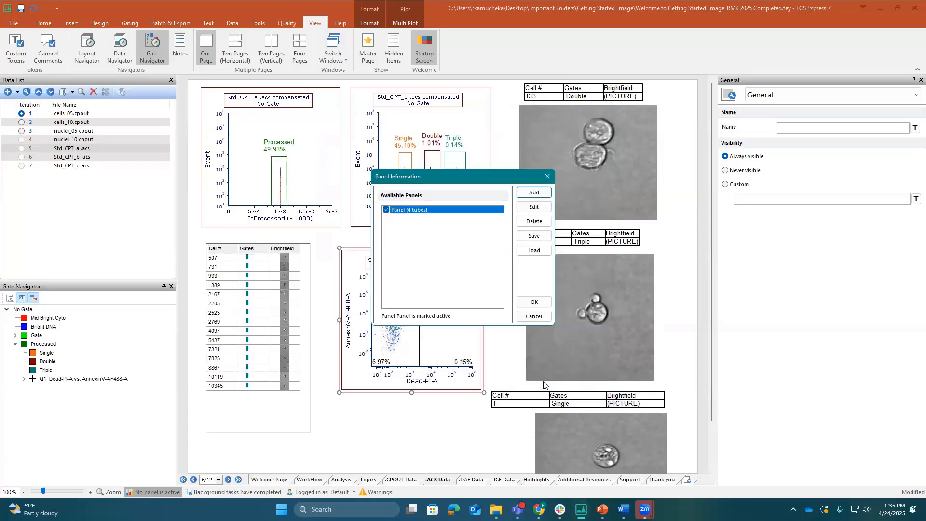
left_click(534, 302)
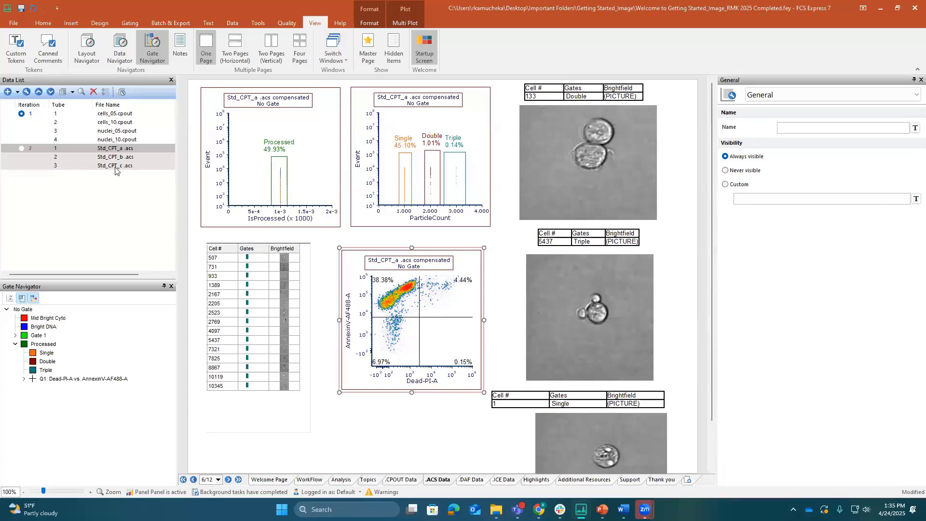
Add a single blank tube to the data list and move it below Std_CPT_c .acs as tube 4 of iteration 2
left_click(18, 93)
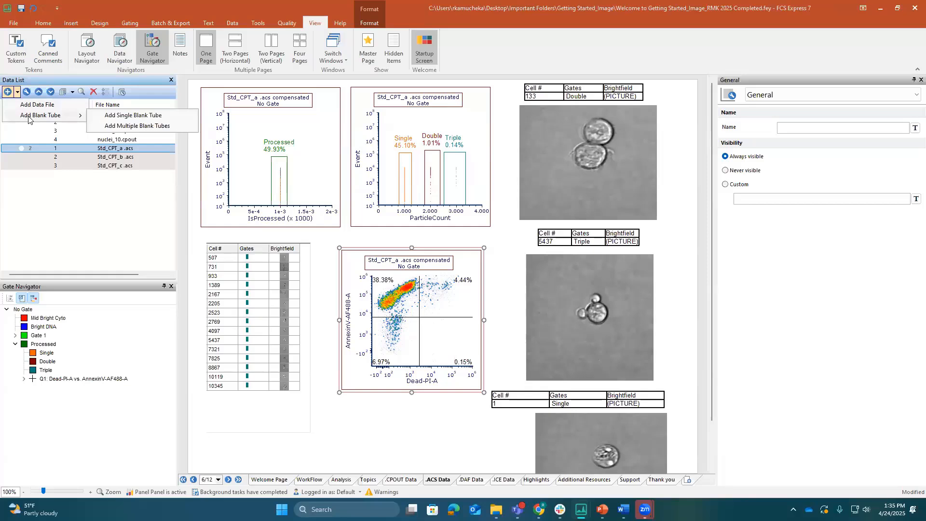
left_click(153, 116)
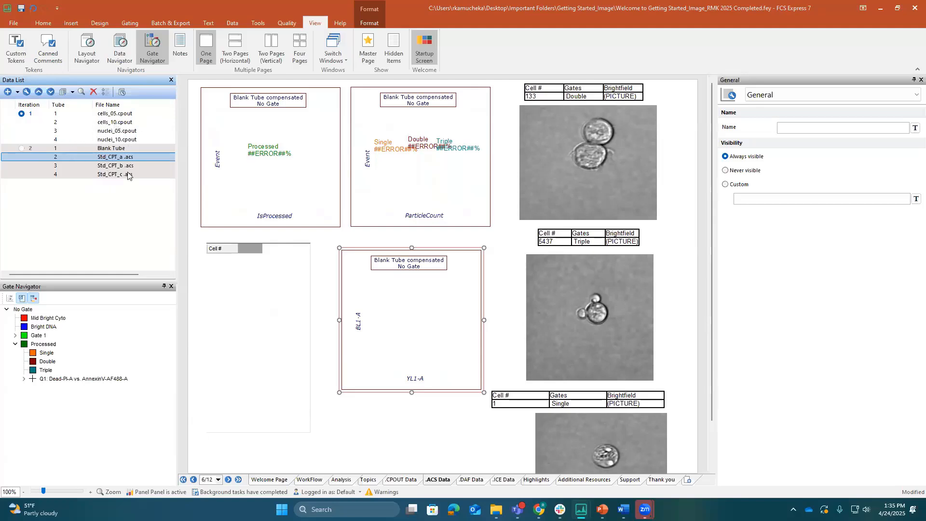
left_click(113, 149)
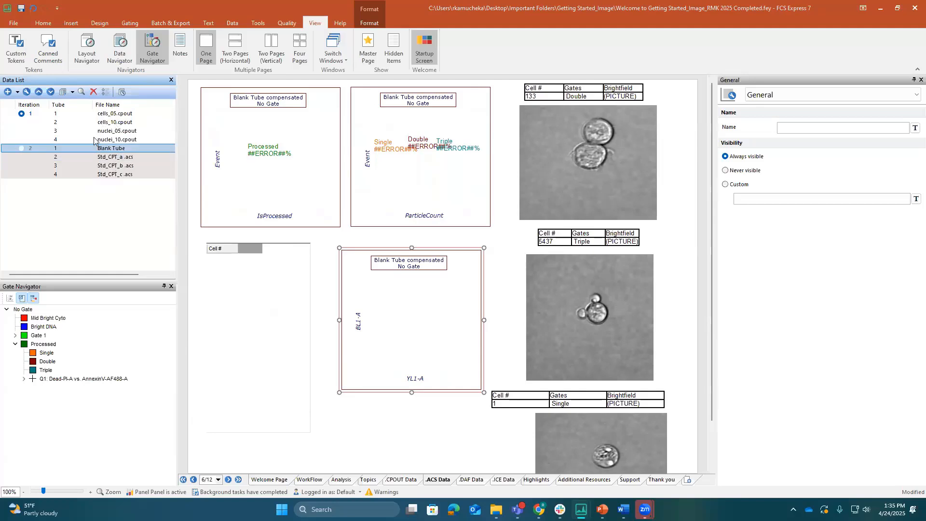
left_click(51, 92)
left_click(52, 92)
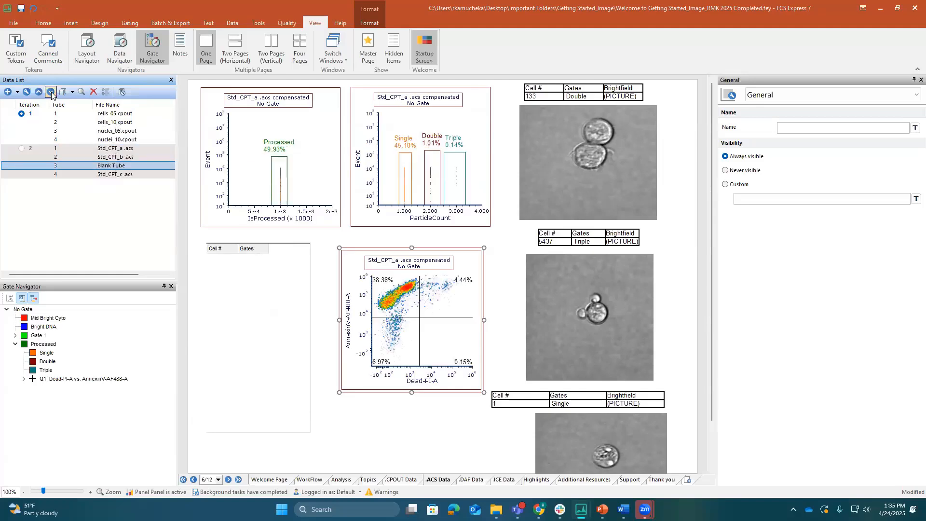
left_click(52, 93)
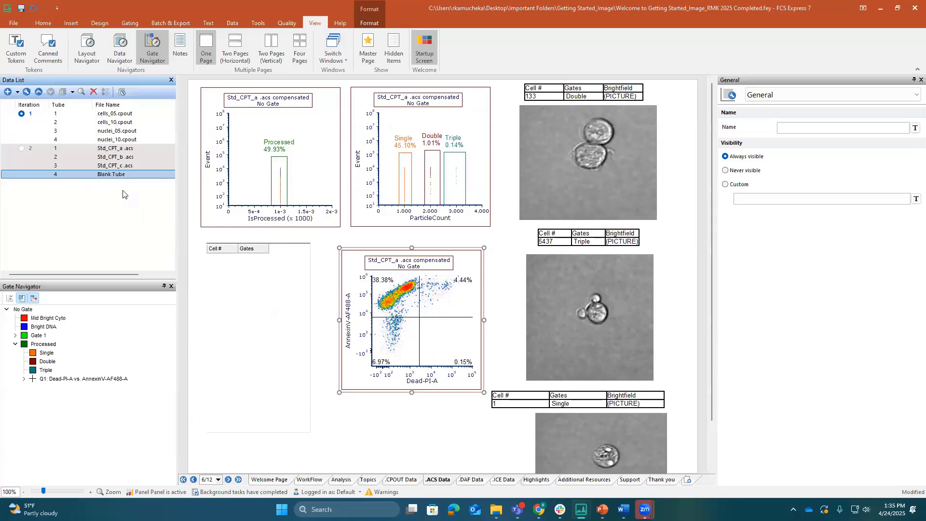
Move Std_CPT_a .acs up to tube 2 of iteration 1 and Std_CPT_b .acs up to tube 1 of iteration 2
left_click(121, 149)
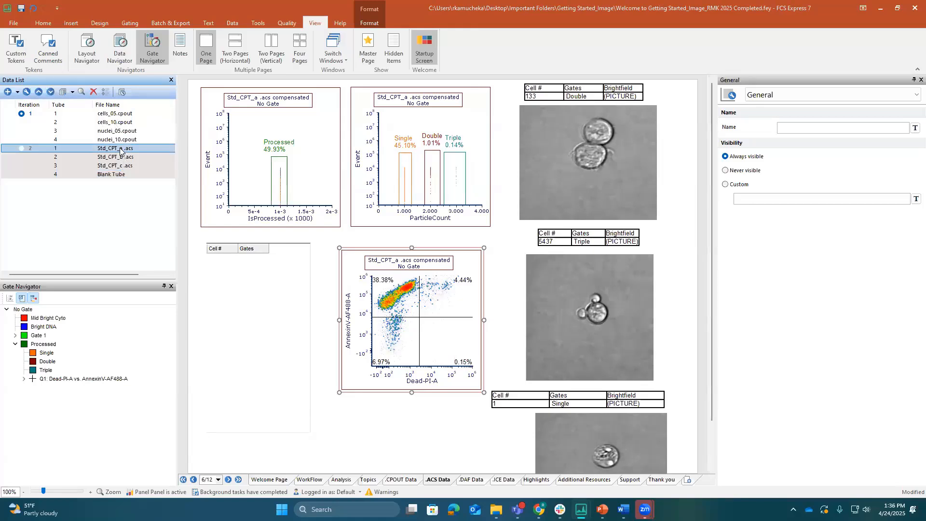
left_click(39, 92)
left_click(38, 93)
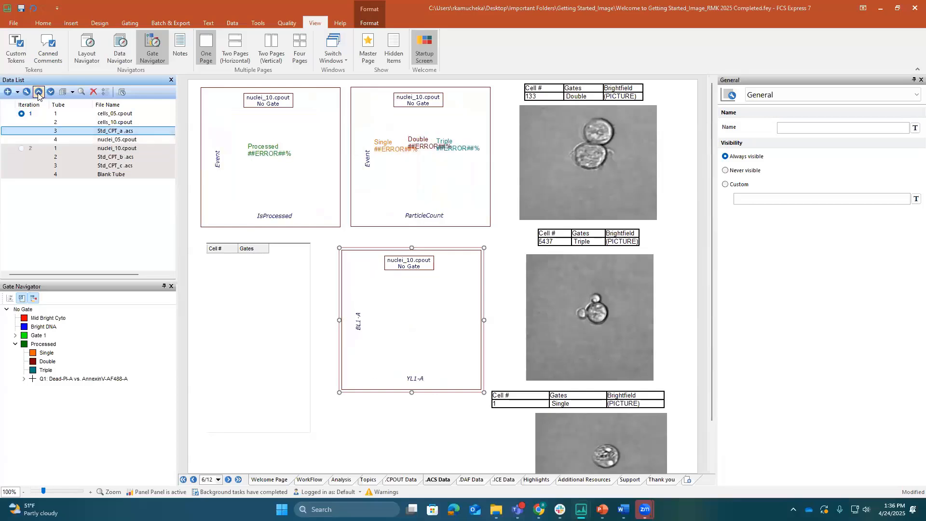
left_click(38, 92)
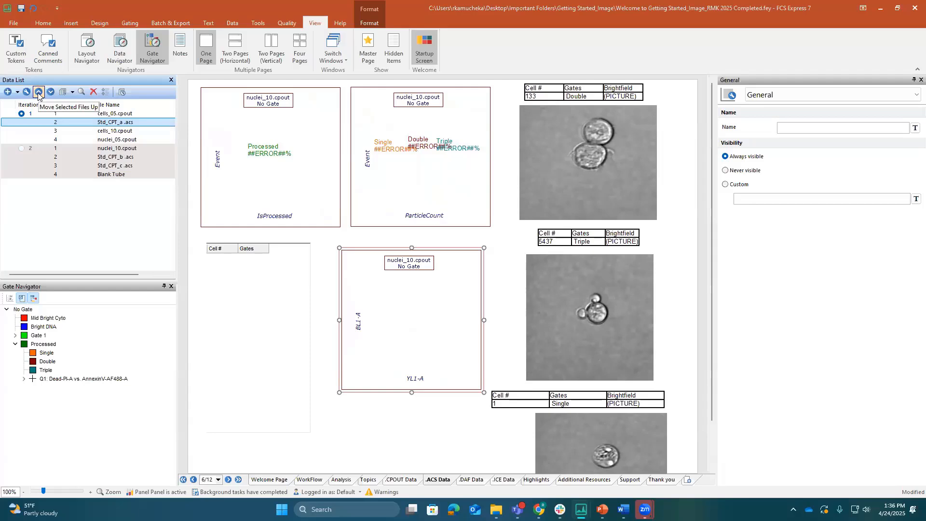
left_click(103, 157)
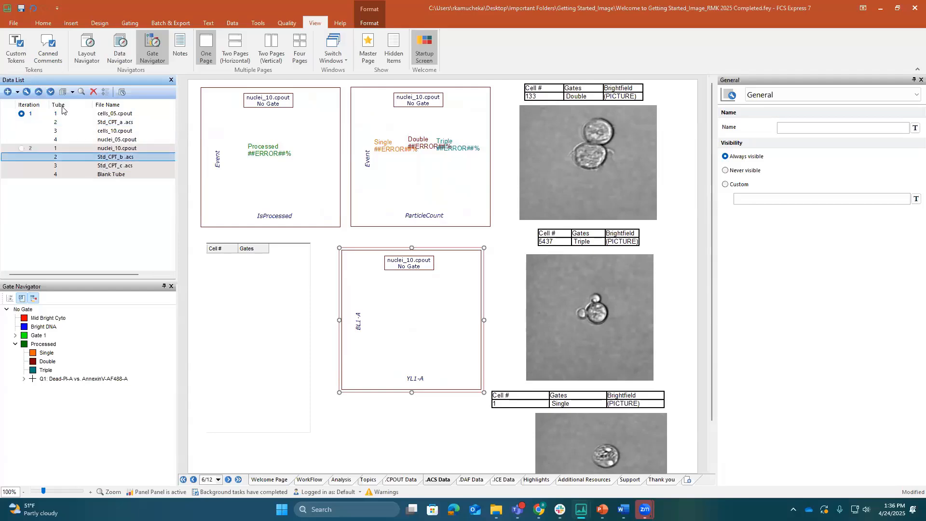
left_click(39, 92)
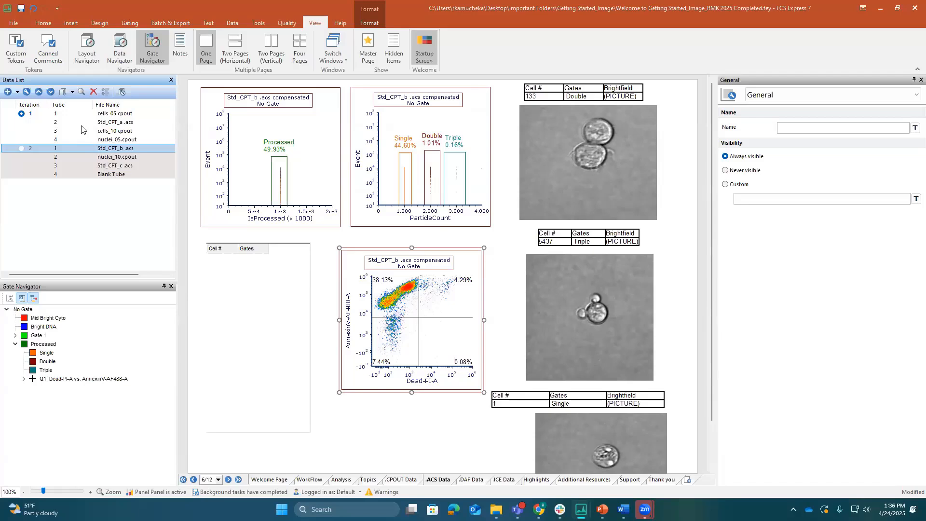
Deactivate the 4-tube panel so that no panel is marked active
left_click(162, 491)
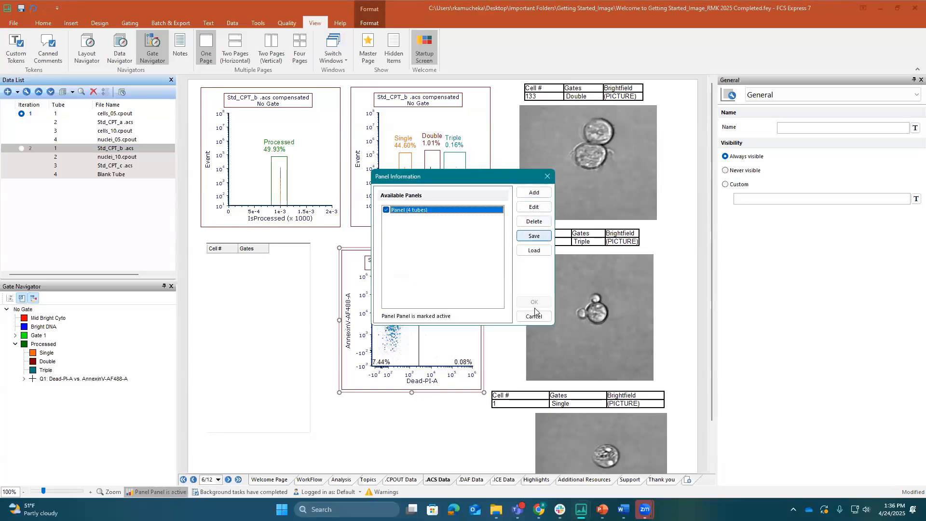
left_click(386, 210)
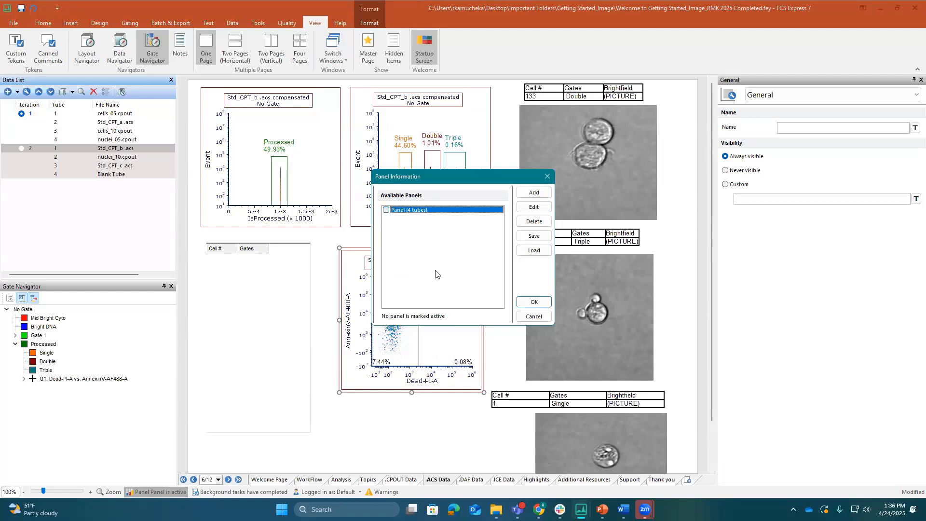
left_click(534, 302)
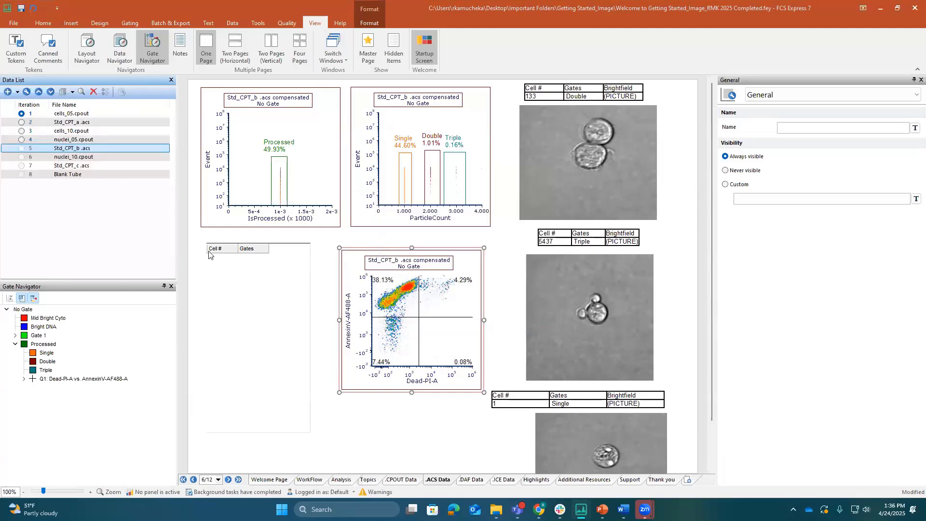
Restore the file order by moving Std_CPT_a .acs down two places and nuclei_10.cpout up to iteration 4
left_click(72, 124)
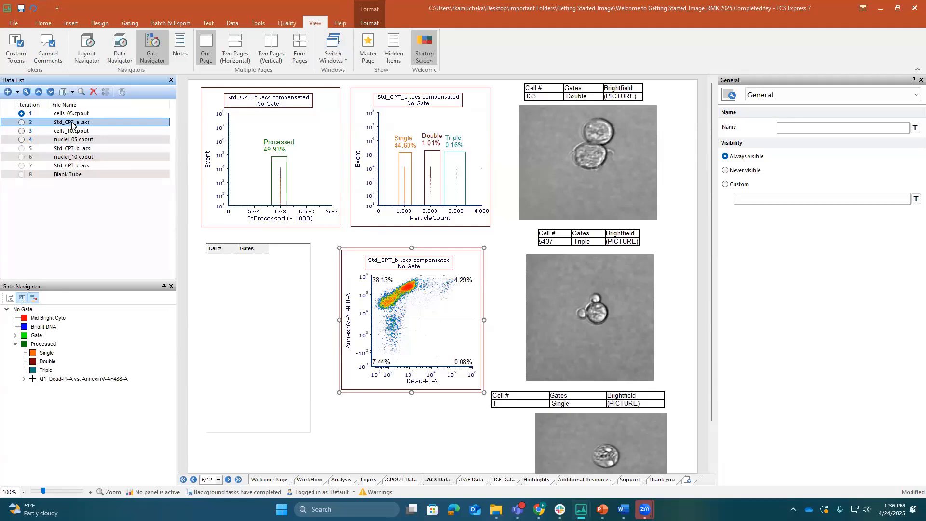
left_click(51, 92)
left_click(50, 92)
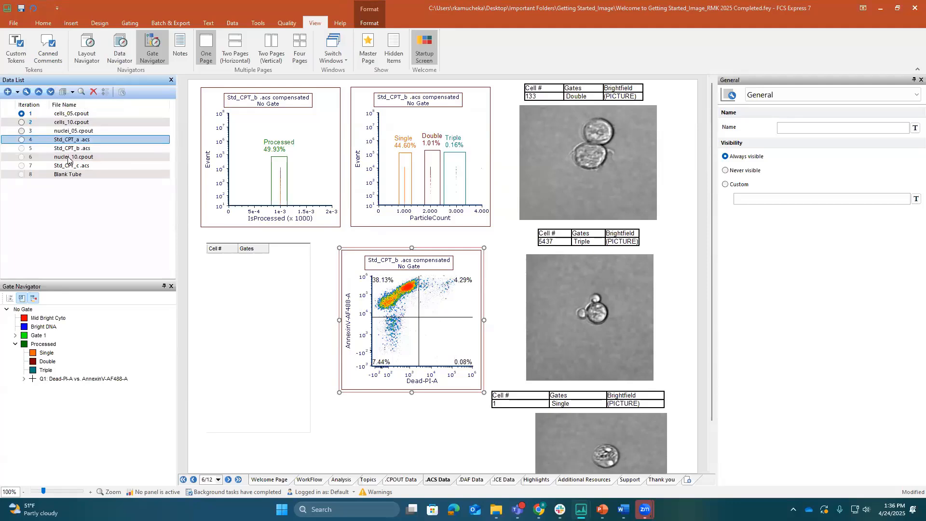
left_click(69, 157)
left_click(37, 93)
left_click(37, 93)
Go to the .DAF Data page, start adding a data file, and browse to the D_Amnis folder
left_click(471, 480)
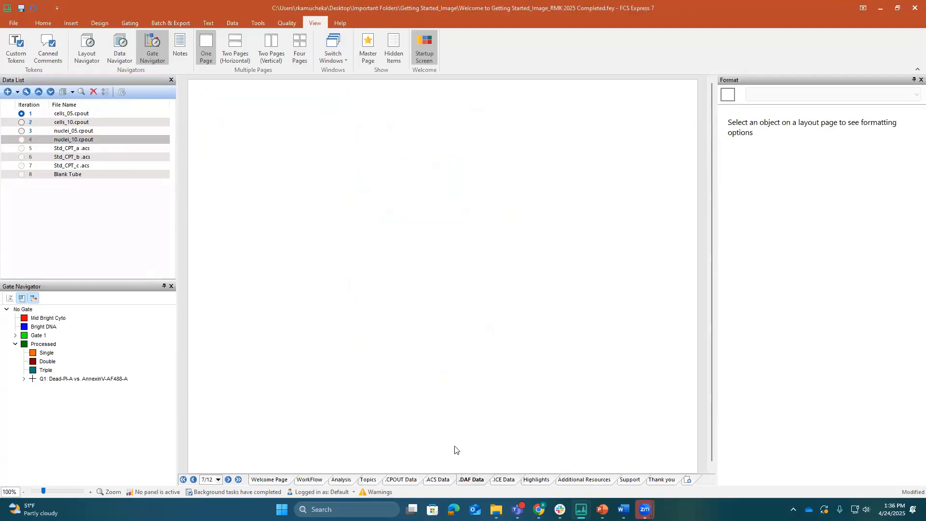
left_click(8, 92)
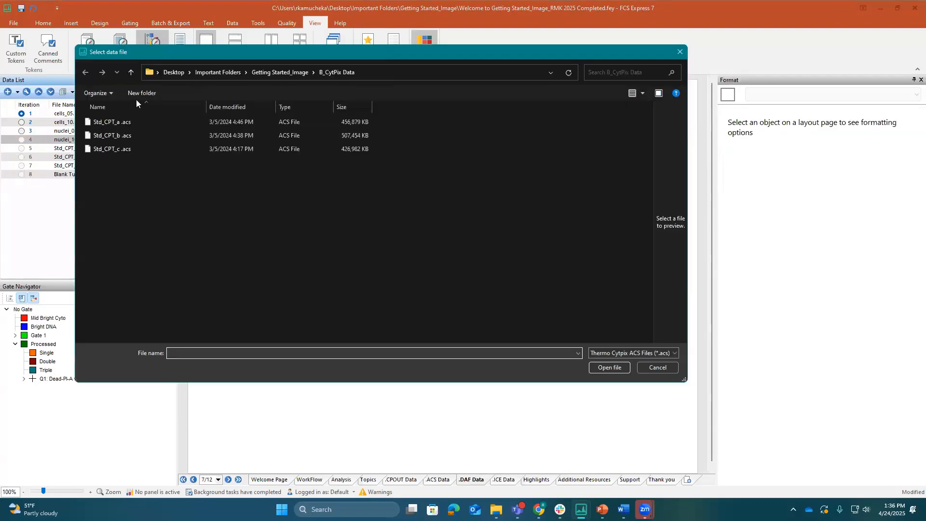
left_click(133, 73)
left_click(114, 146)
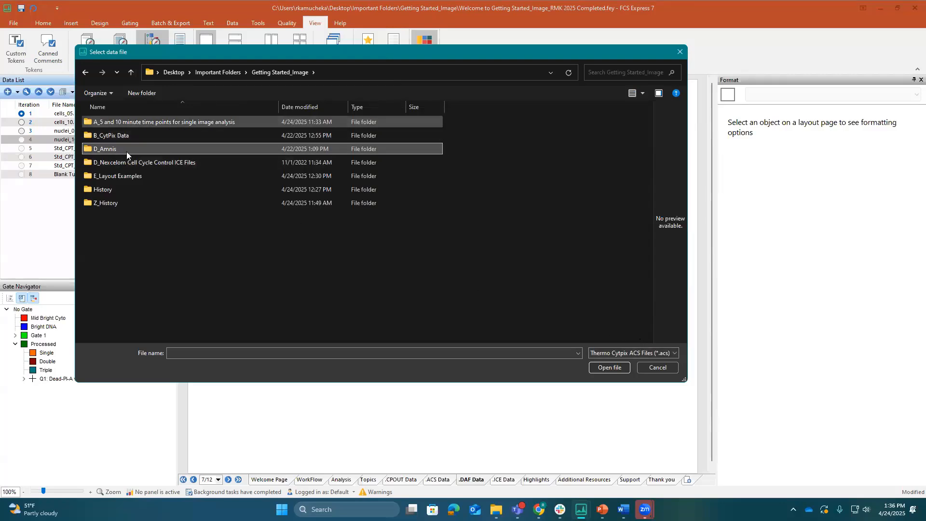
double_click(126, 152)
Filter the D_Amnis folder by Amnis DAF Files (*.daf), then switch the file type to FCS Files (*.*; *.fcs; *.lmd)
left_click(658, 350)
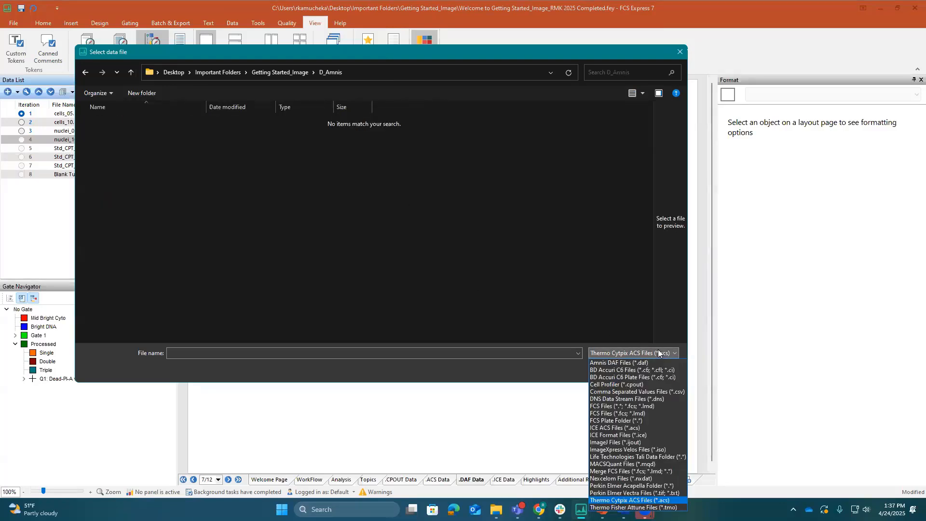
left_click(663, 362)
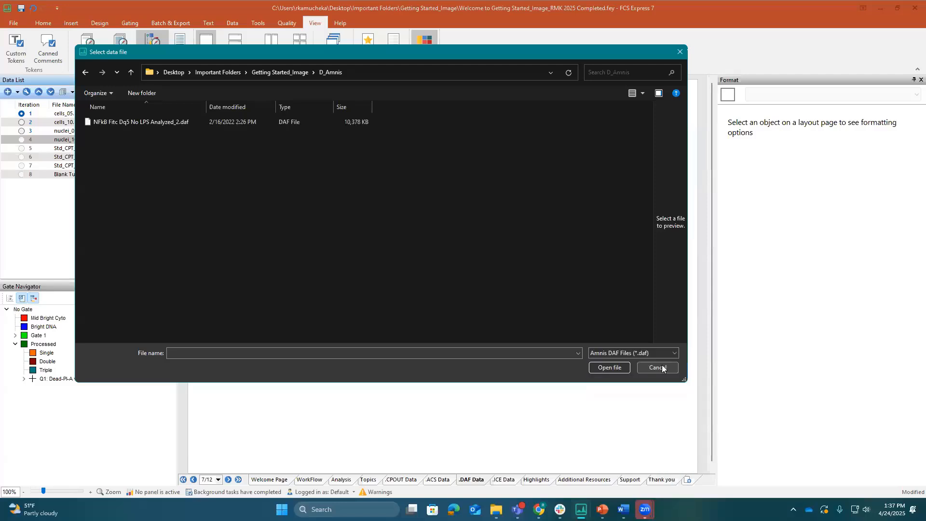
left_click(659, 356)
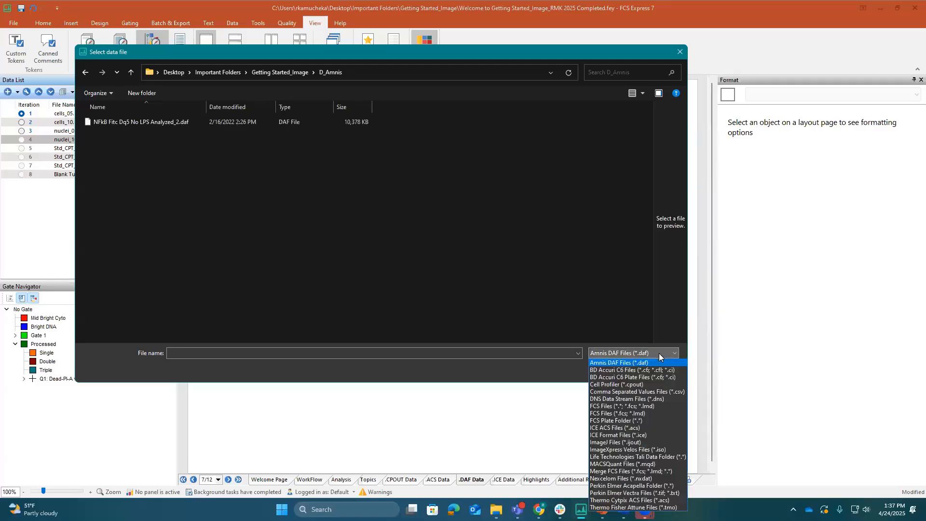
left_click(648, 407)
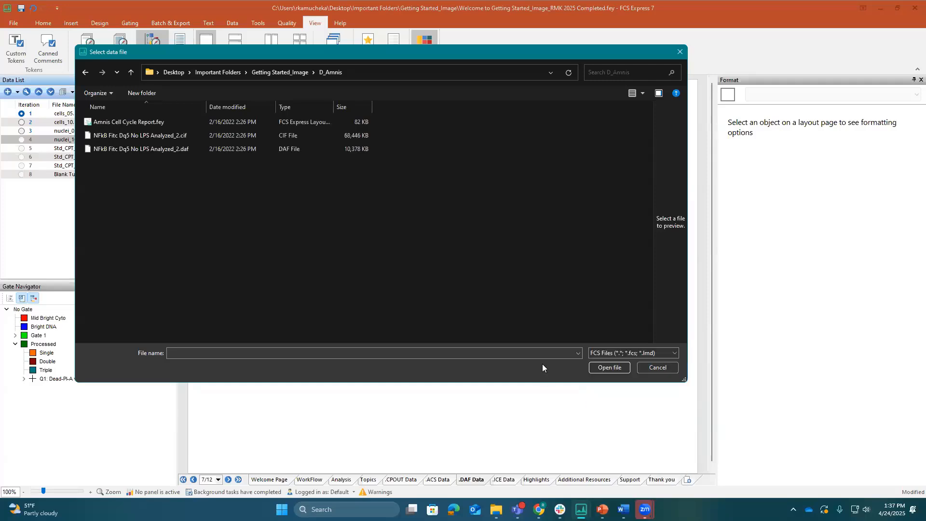
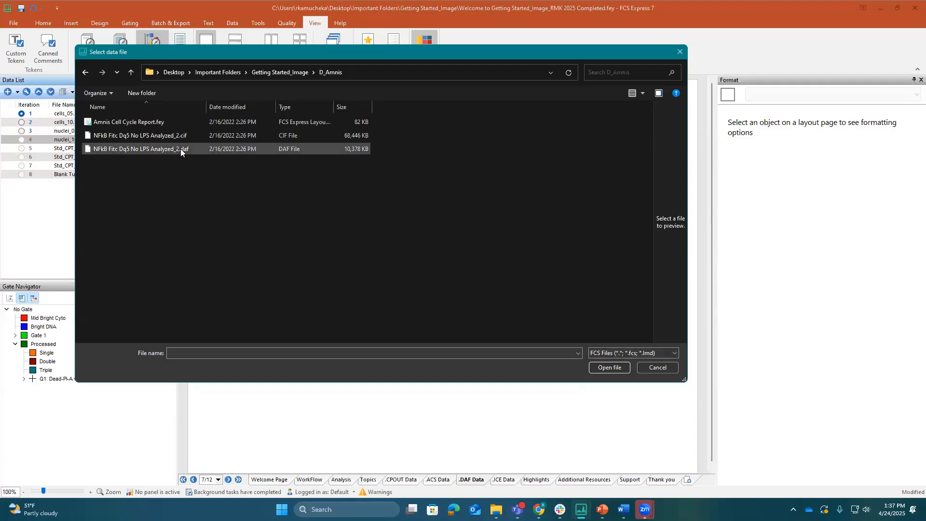
Filter the folder by Amnis DAF Files (*.daf) and load NFkB Fitc Dq5 No LPS Analyzed_2.daf into the data list
left_click(233, 147)
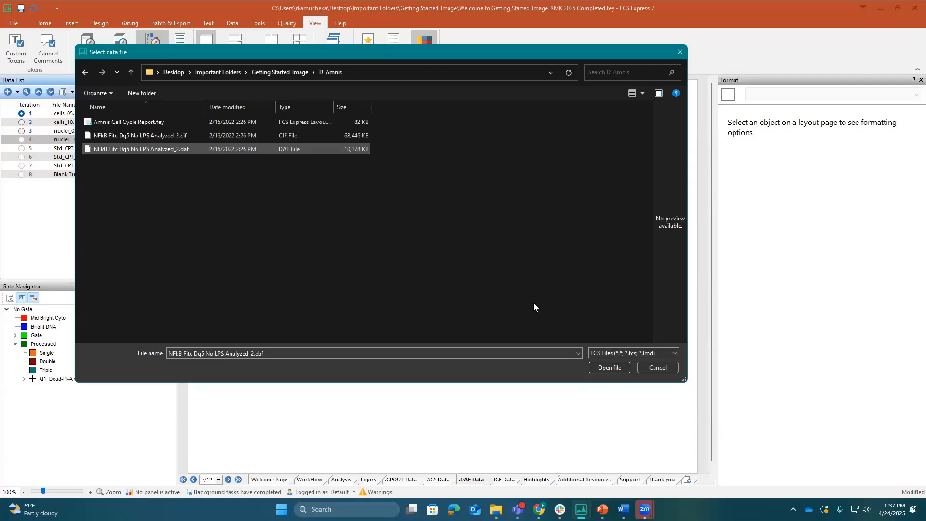
left_click(626, 353)
left_click(625, 364)
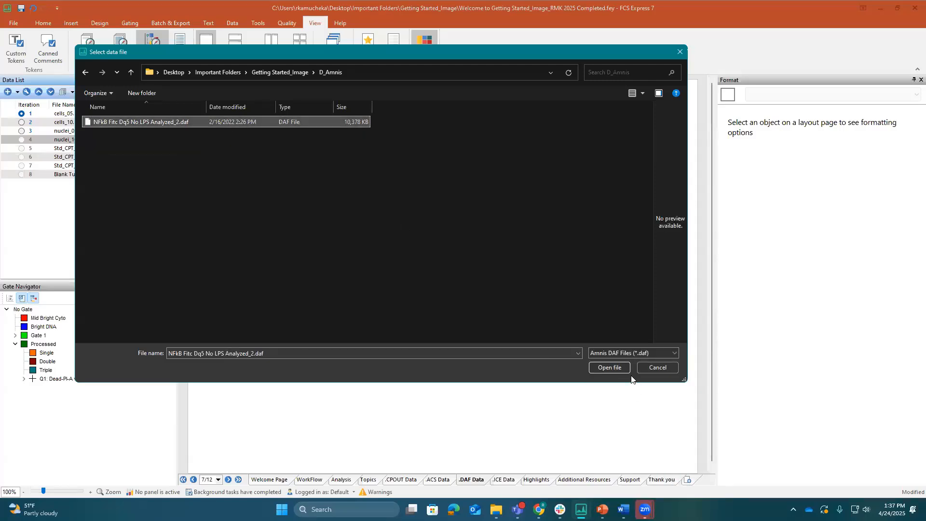
left_click(620, 368)
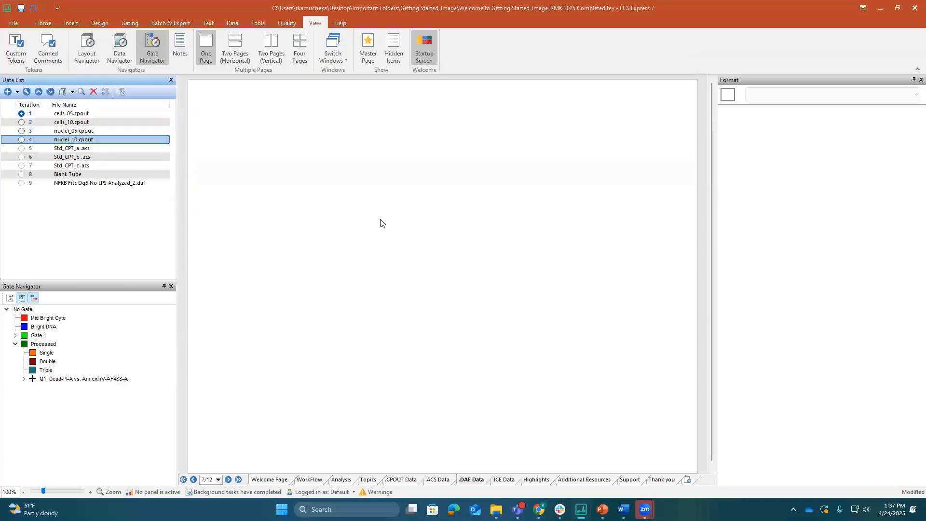
Create a Density plot from NFkB Fitc Dq5 No LPS Analyzed_2.daf and place it in the page's upper-left corner
left_click(89, 184)
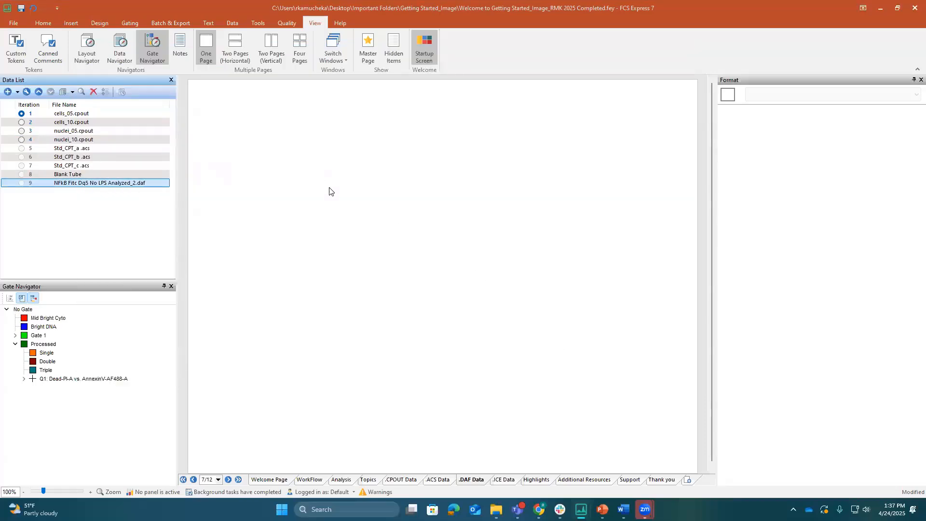
left_click_drag(330, 191, 330, 191)
left_click(389, 258)
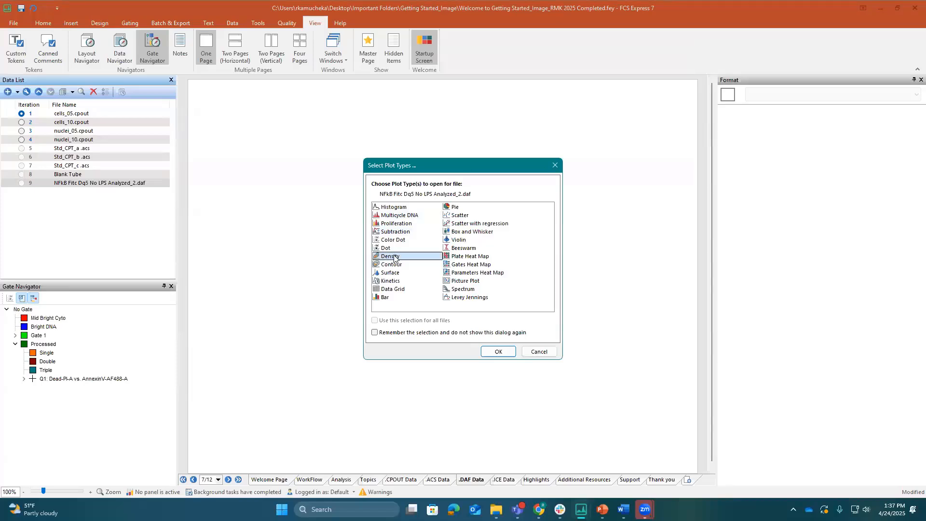
left_click(491, 353)
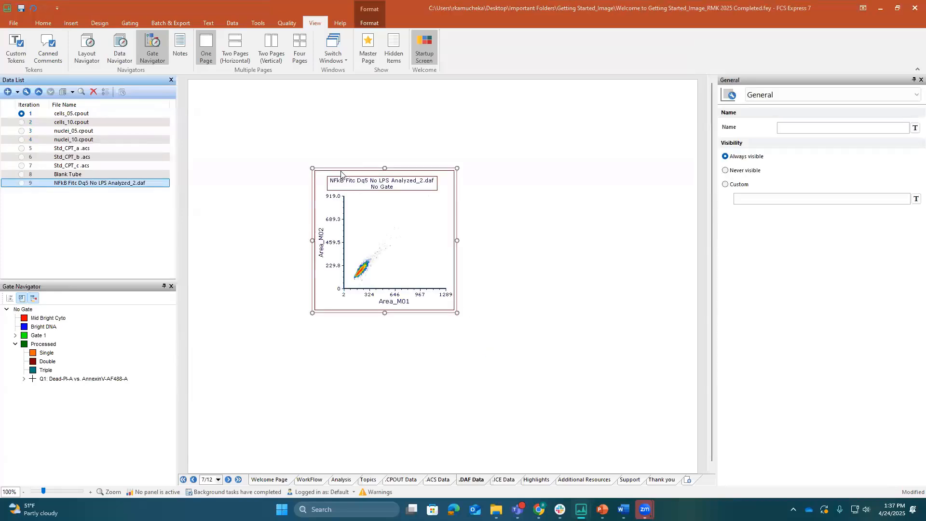
left_click_drag(341, 166, 224, 84)
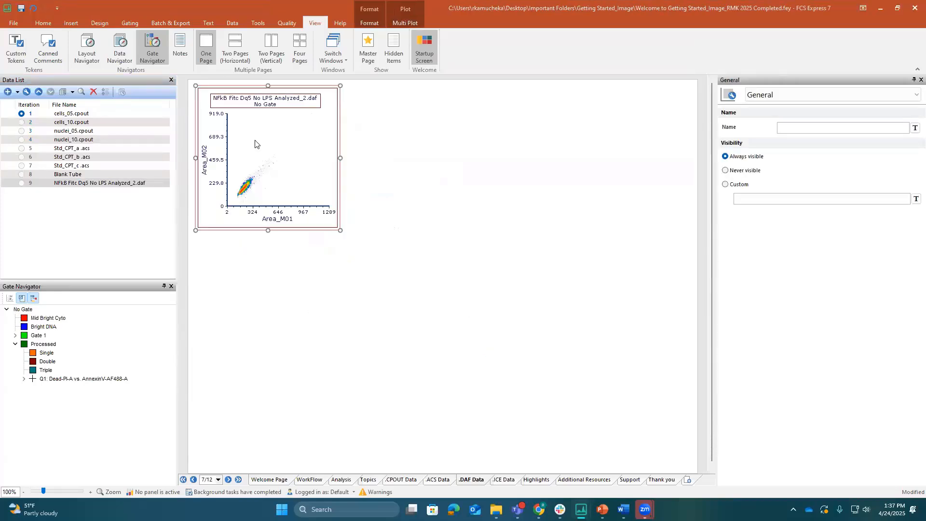
Draw an ellipse gate named Cells around the main population on the Area_M01 versus Area_M02 density plot
left_click(130, 22)
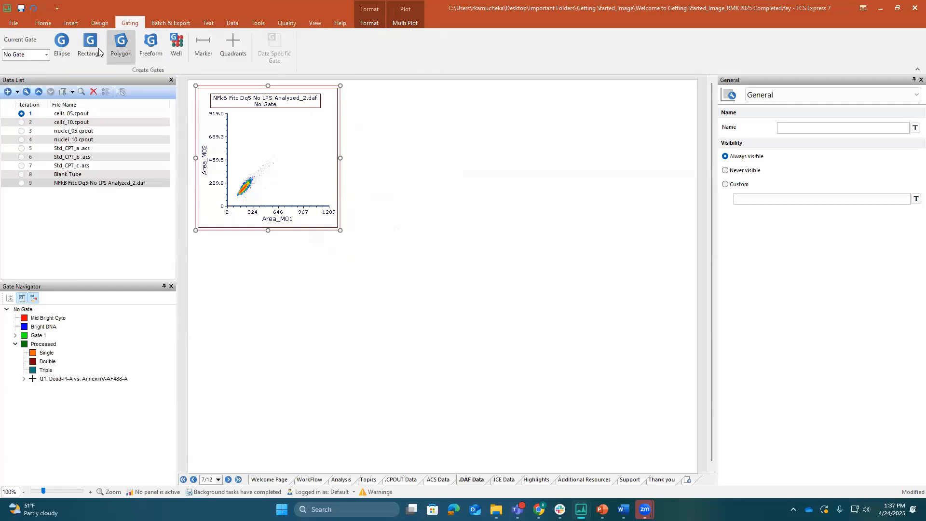
left_click(62, 45)
left_click_drag(247, 180, 233, 206)
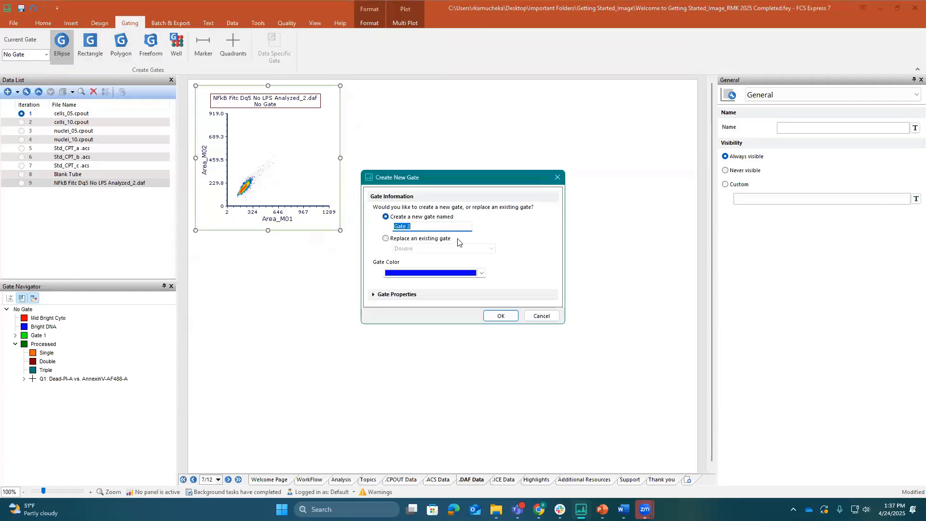
type("Cells")
key("Return")
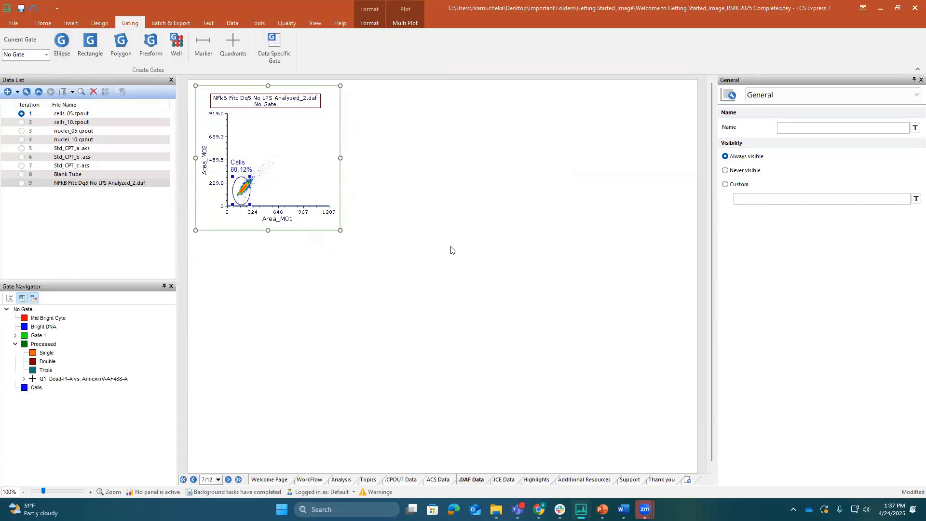
Place a Cells-gated copy of the density plot below the original, with Aspect Ratio_M02 on the Y axis and Aspect Ratio_M01 on the X axis
left_click_drag(246, 240, 216, 239)
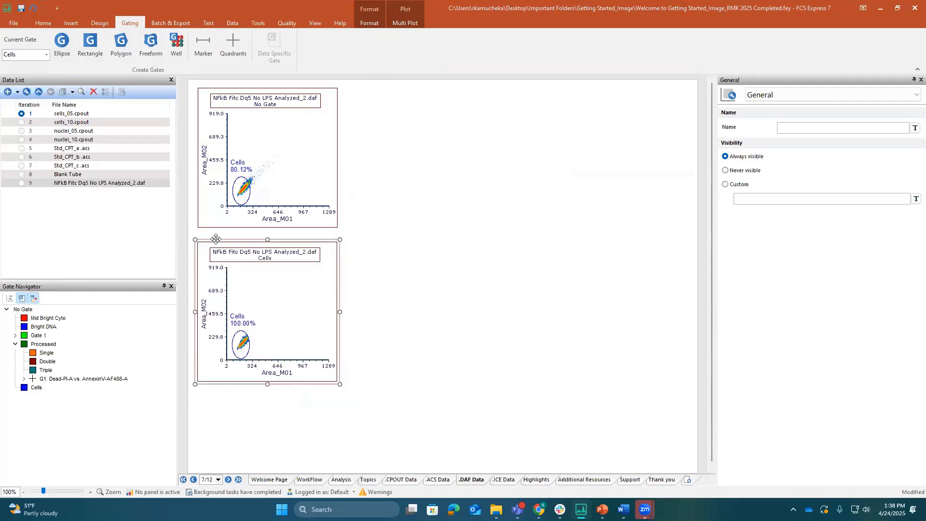
left_click(205, 320)
scroll(214, 330, "down", 3)
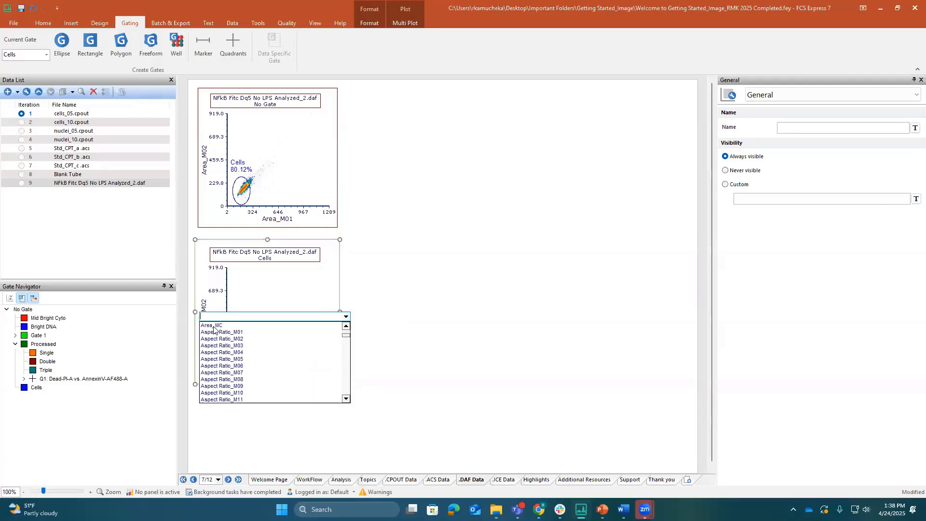
left_click(216, 339)
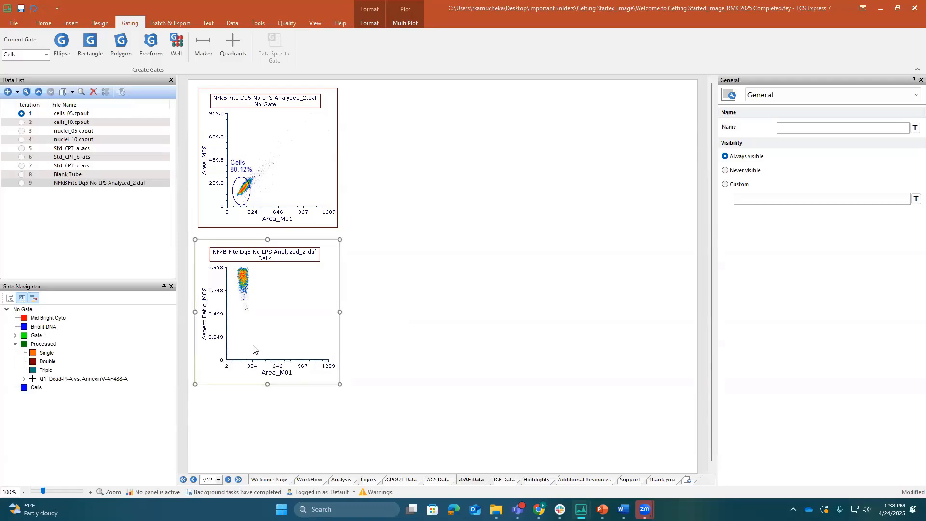
left_click(274, 372)
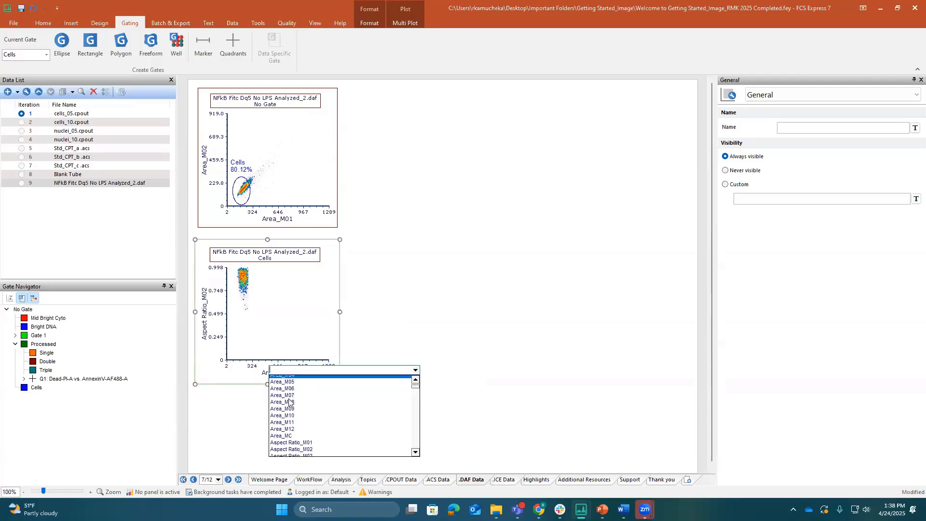
scroll(289, 402, "down", 3)
left_click(296, 390)
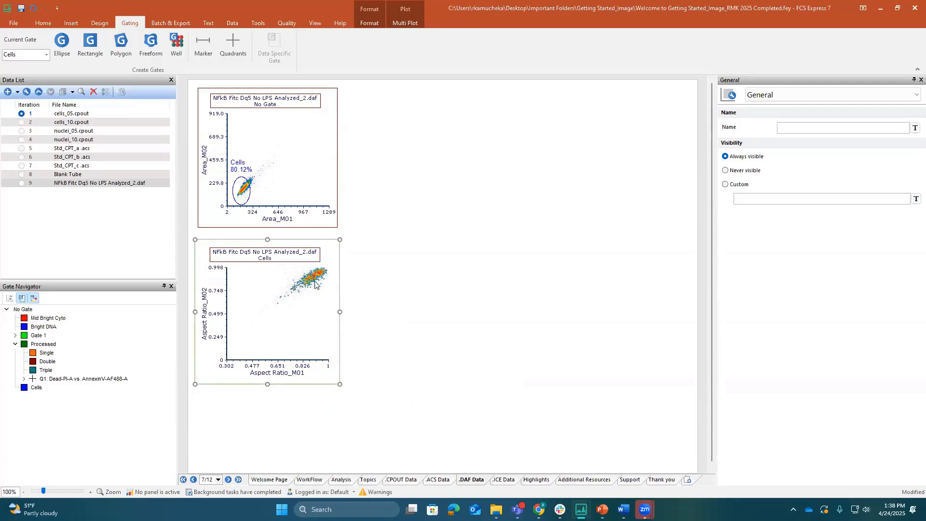
Draw a rectangle gate named 1 around the high aspect ratio population on the lower density plot
left_click(91, 44)
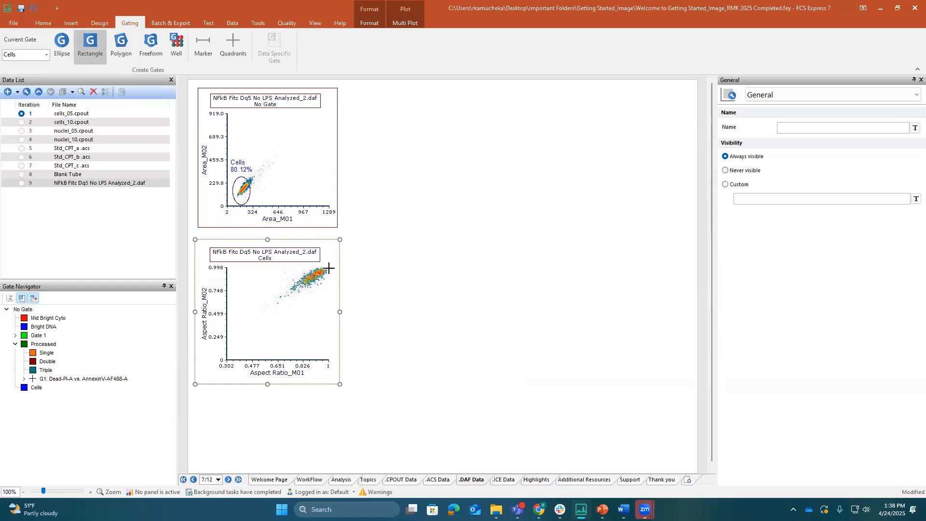
left_click_drag(329, 267, 301, 298)
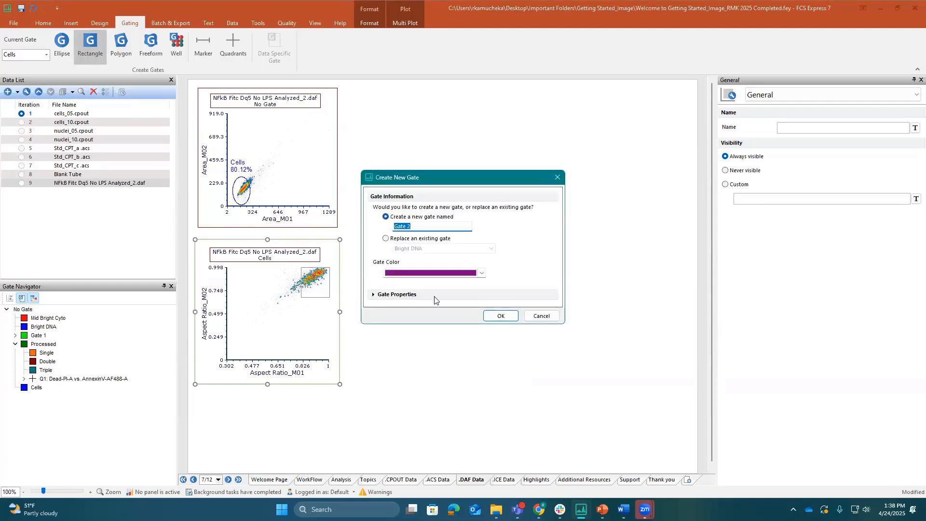
type("1")
key("Return")
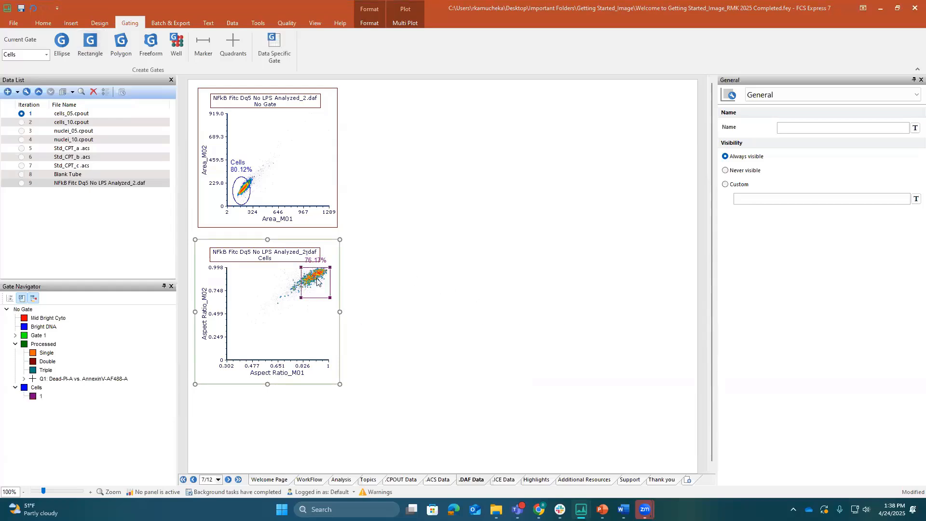
Insert a data grid to the right of the plots and restrict its displayed parameters to only the checked items
left_click(72, 24)
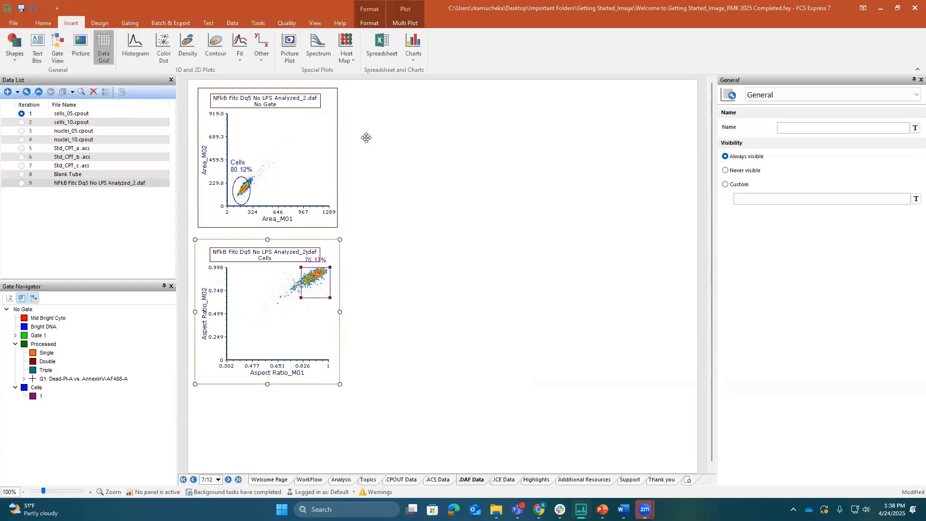
left_click_drag(366, 92, 632, 377)
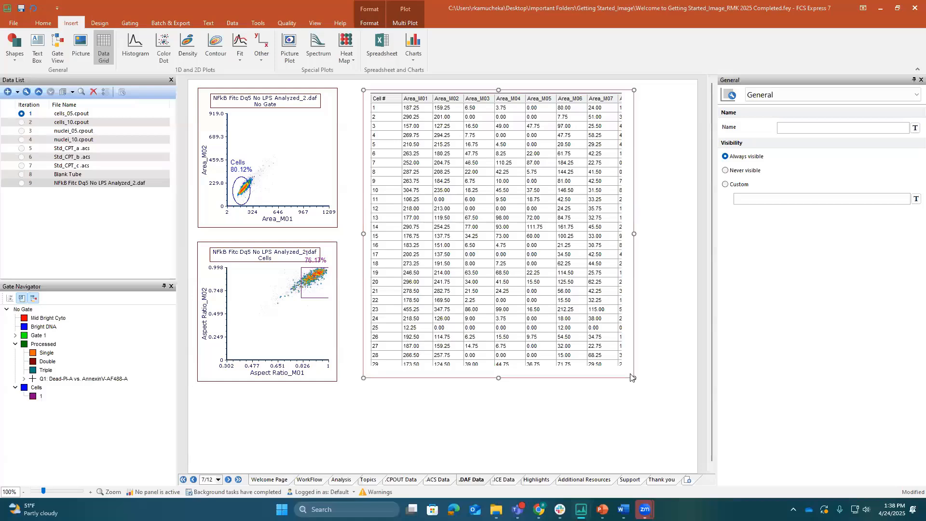
left_click(829, 95)
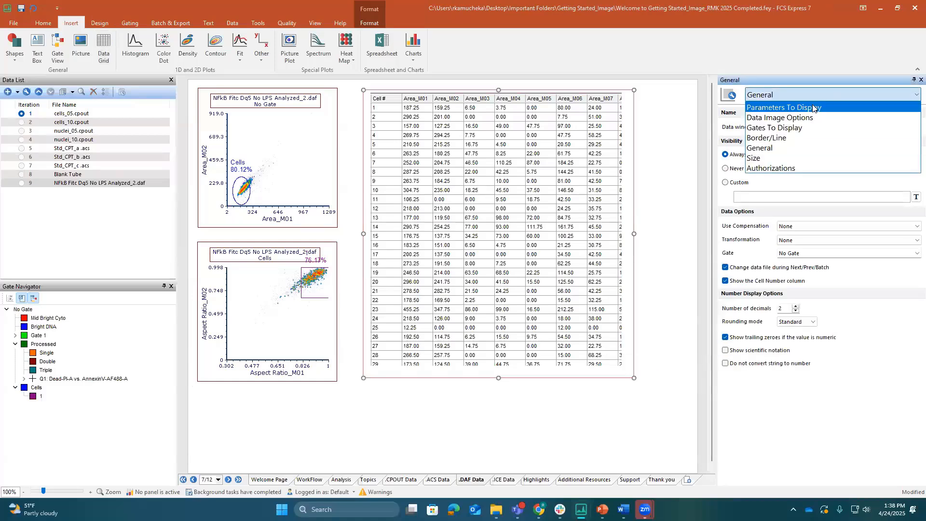
left_click(820, 107)
left_click(726, 148)
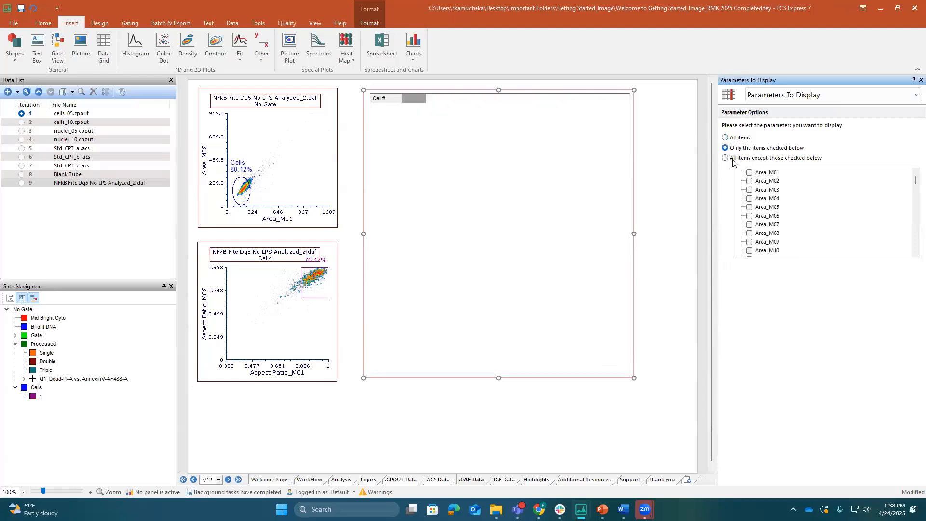
Display the Composite, Ch11 Draq5, Ch02 NFkB FITC and Ch01 Brightfield parameters in the data grid
left_click_drag(916, 182, 912, 250)
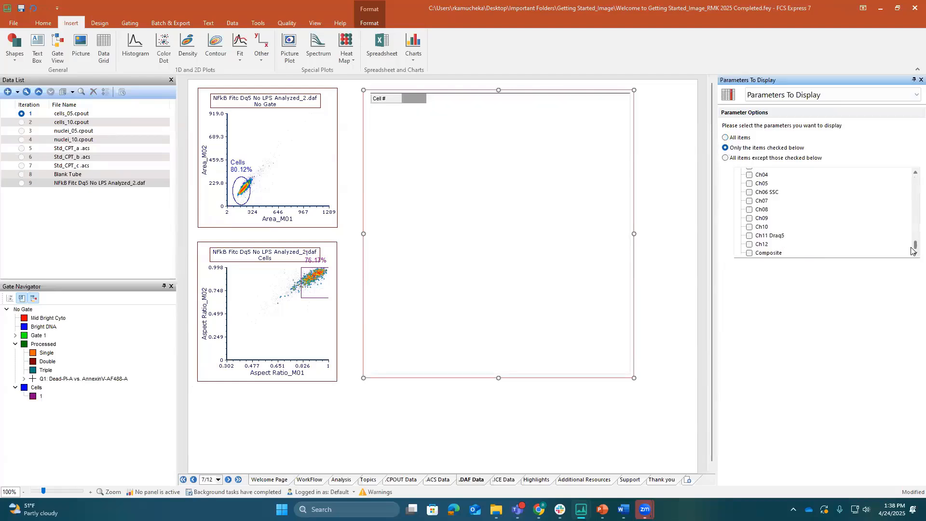
left_click(749, 254)
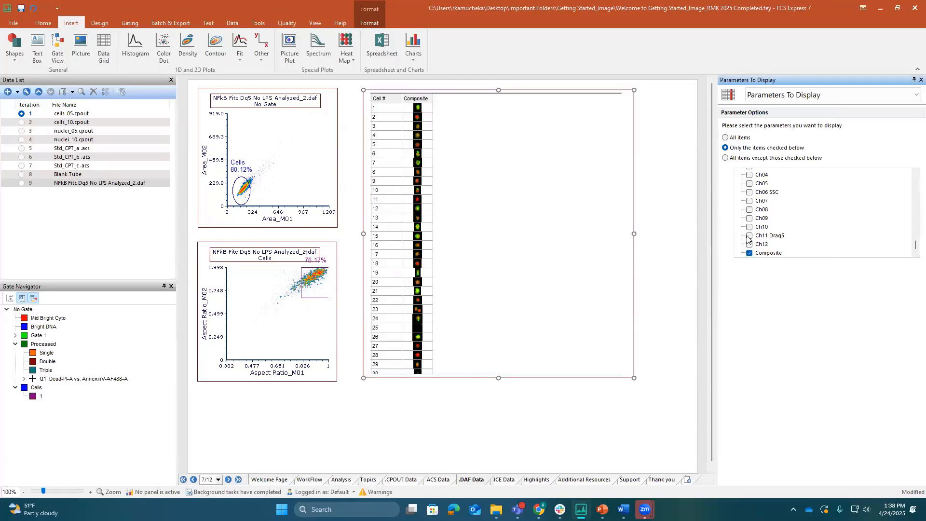
left_click(749, 237)
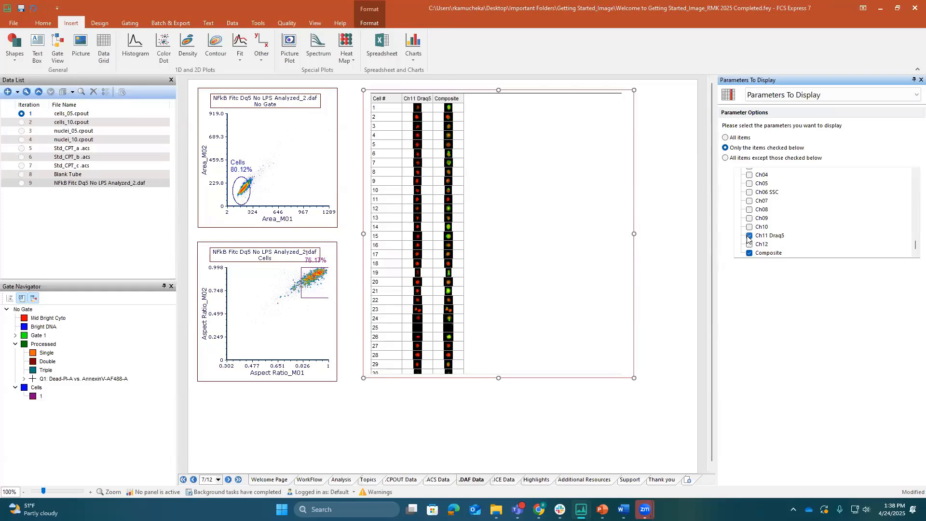
scroll(755, 196, "up", 2)
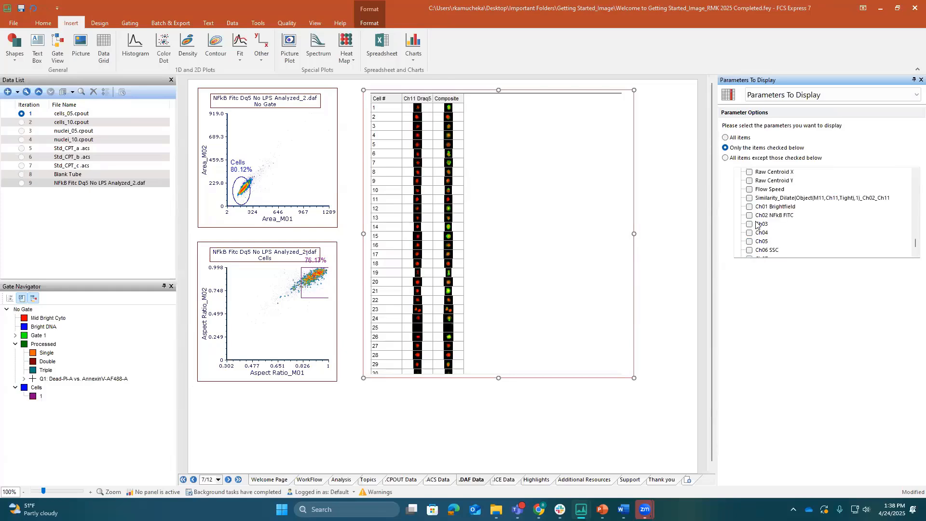
left_click(750, 215)
left_click(749, 207)
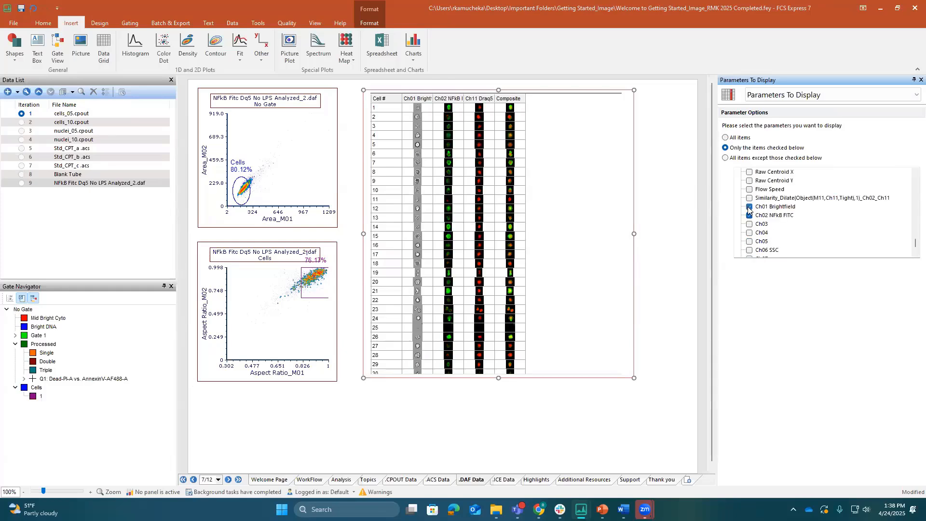
Enlarge the data grid's rows for bigger cell images, and fit the grid's width and position closely beside the density plots
left_click_drag(633, 233, 534, 245)
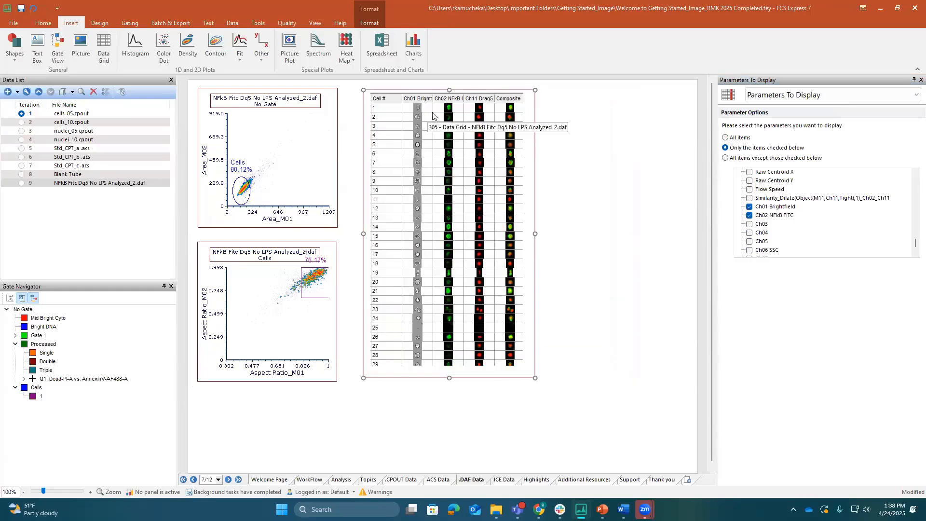
double_click(487, 112)
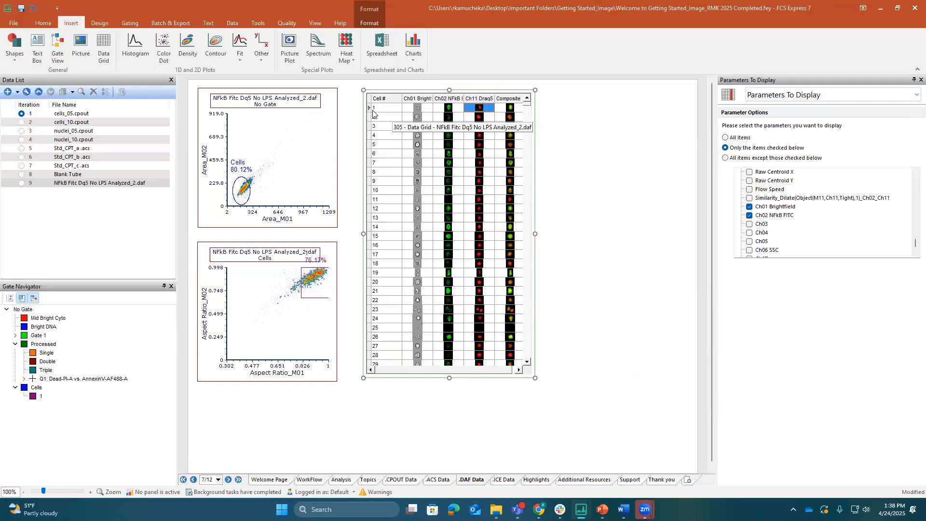
left_click(369, 144)
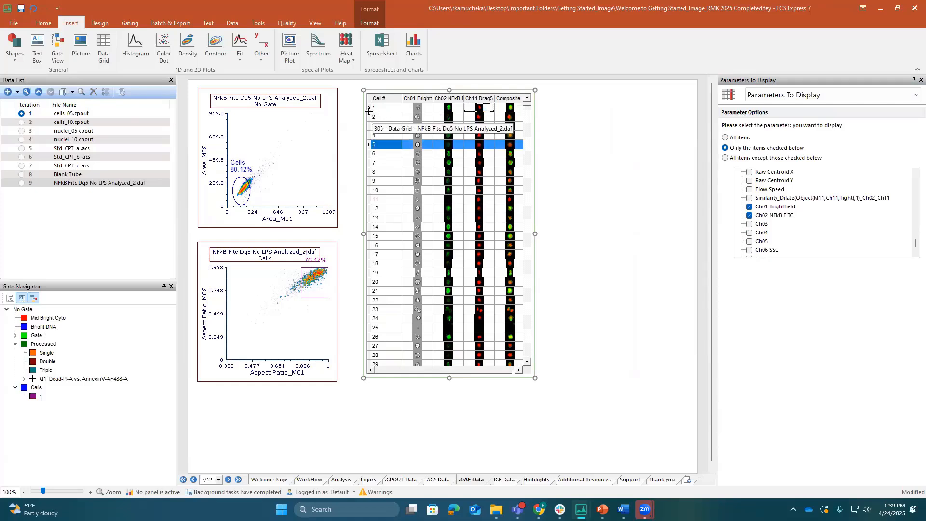
left_click_drag(369, 112, 369, 142)
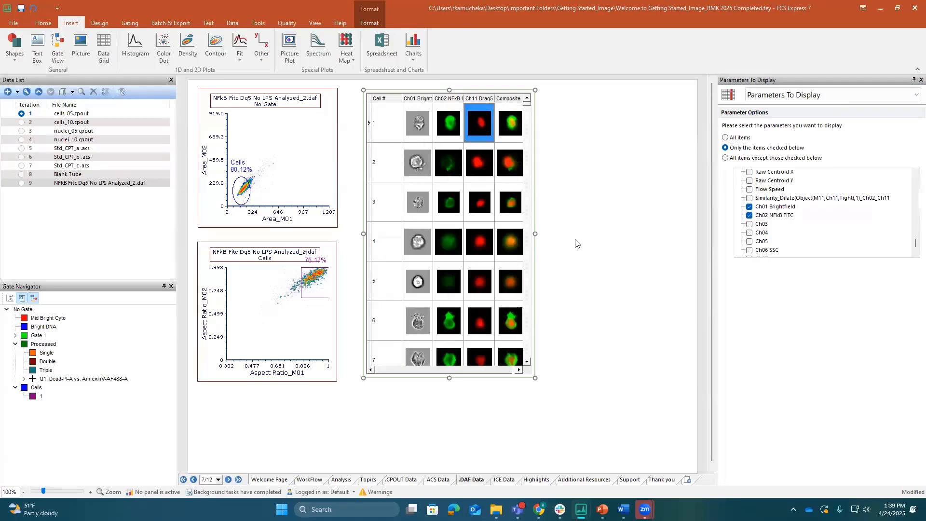
left_click_drag(535, 233, 552, 233)
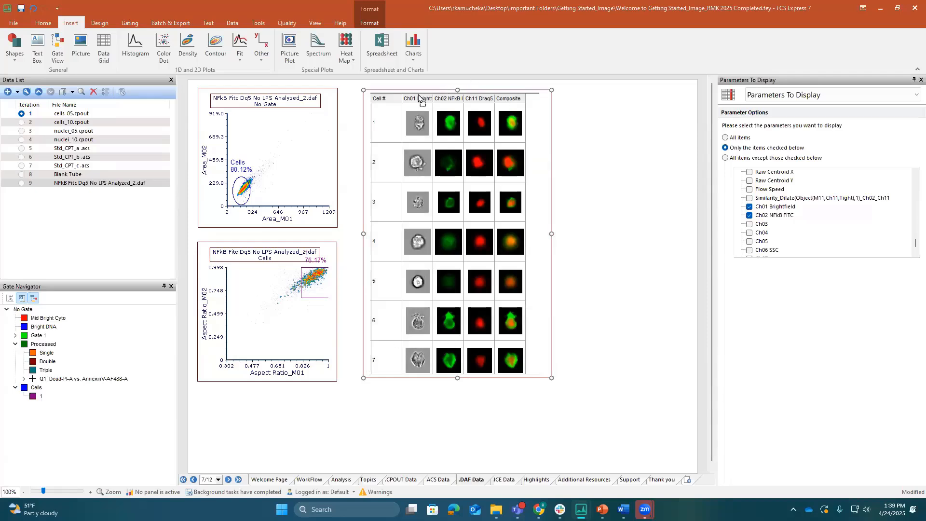
left_click_drag(419, 96, 396, 92)
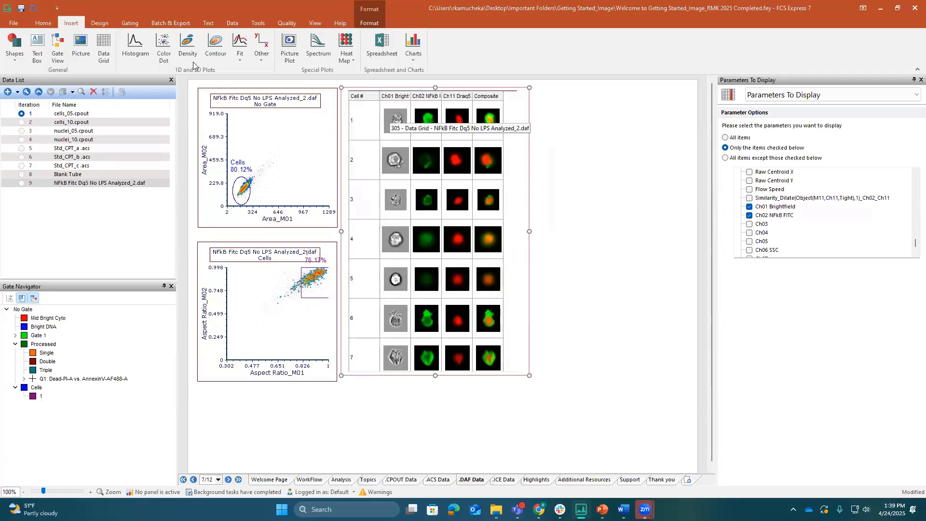
Insert a text box to the right of the data grid and add a table with 2 columns and 2 rows in it
left_click(39, 48)
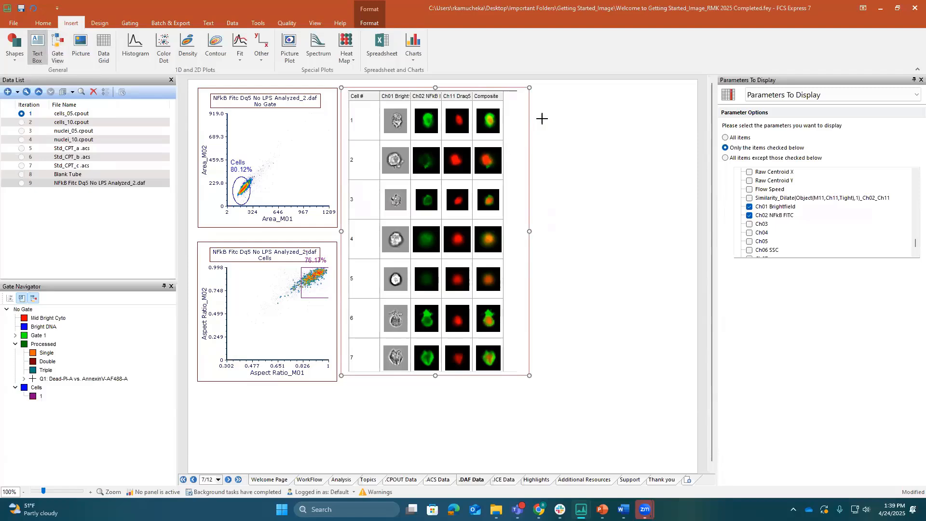
left_click_drag(541, 99, 693, 244)
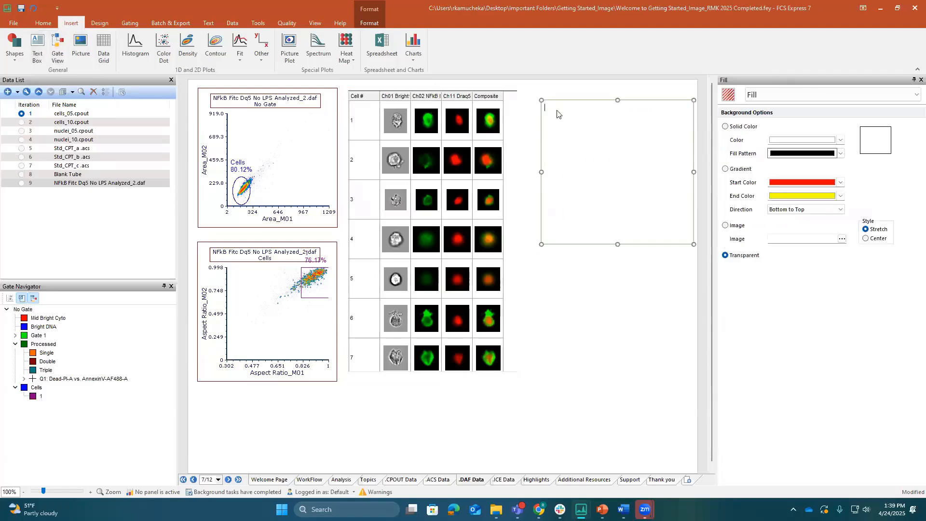
right_click(557, 114)
mouse_move(593, 127)
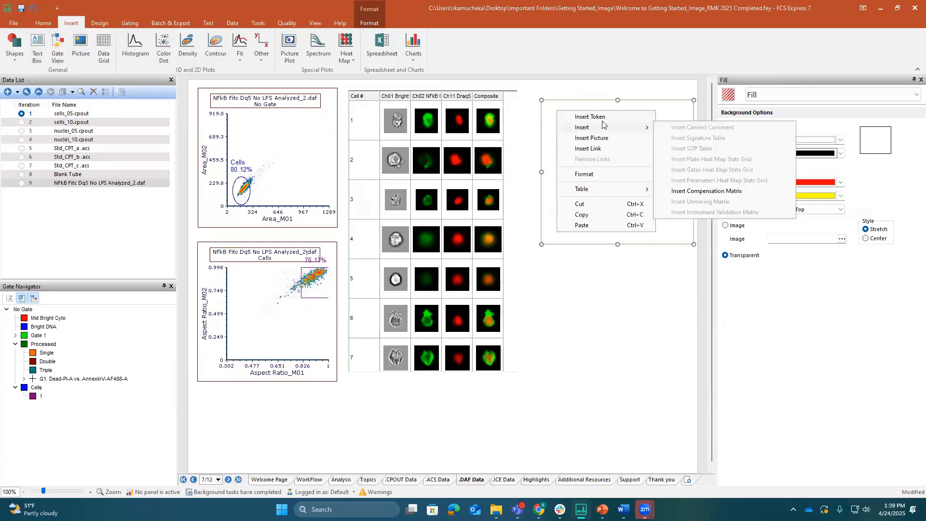
mouse_move(599, 190)
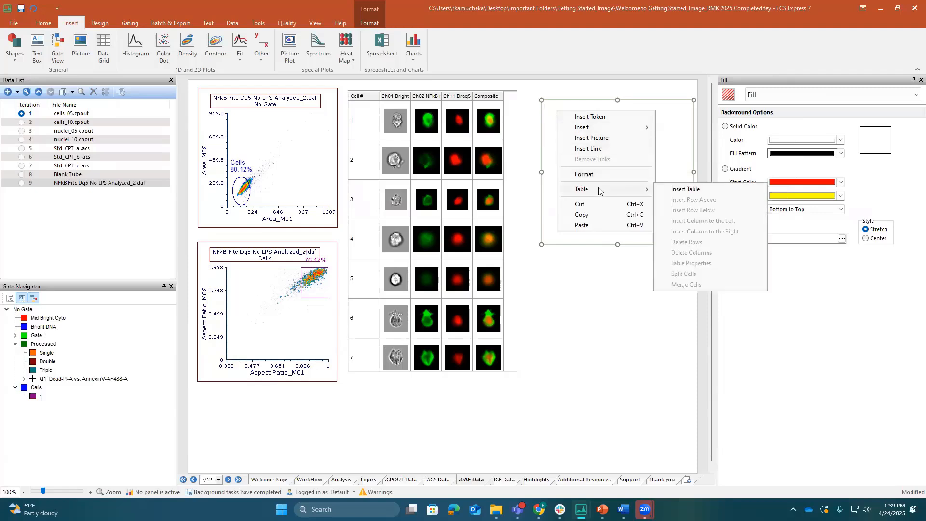
left_click(687, 189)
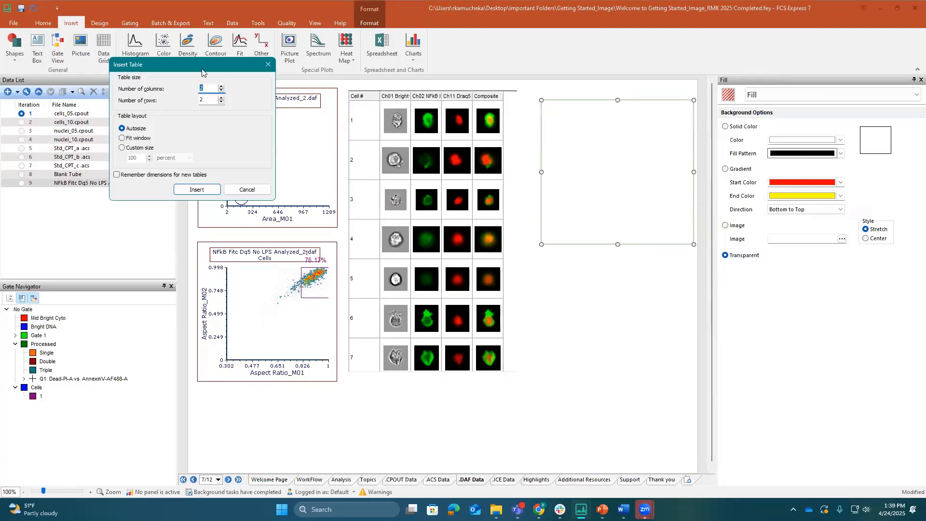
left_click_drag(203, 71, 531, 163)
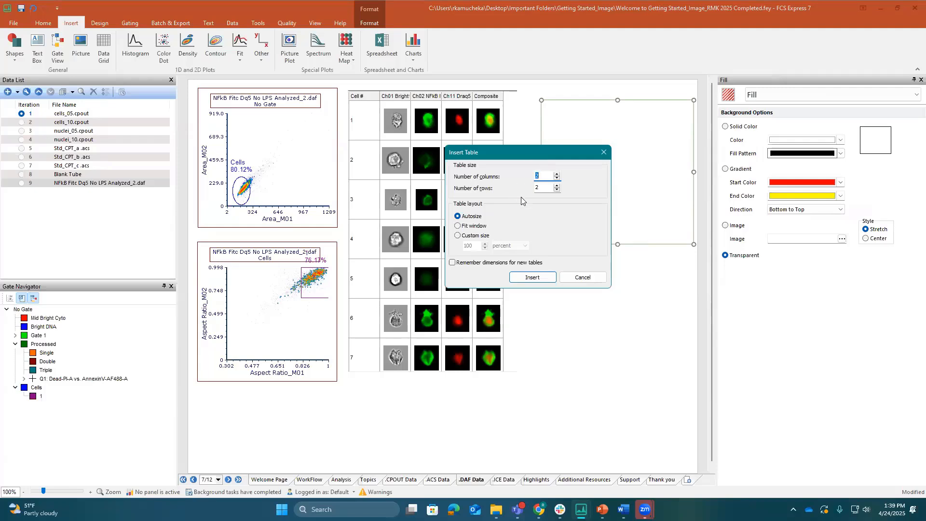
left_click(533, 281)
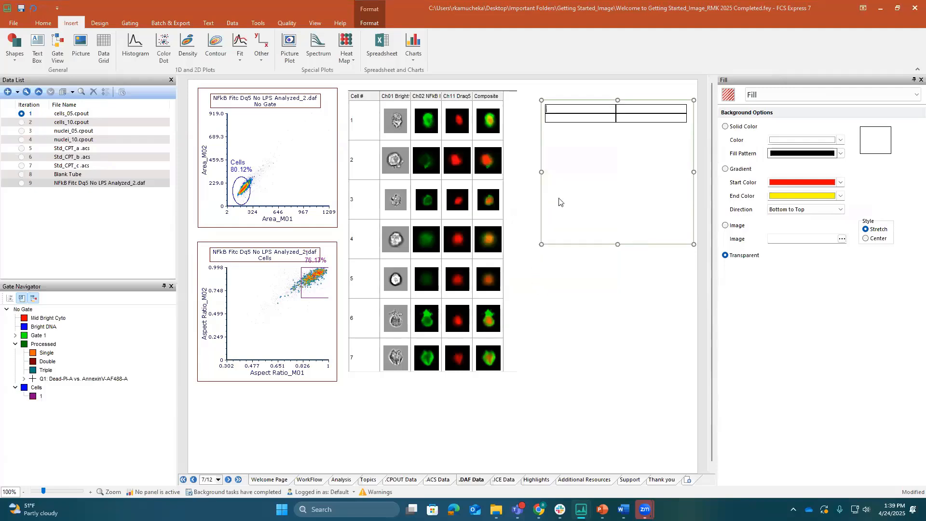
left_click_drag(541, 172, 525, 171)
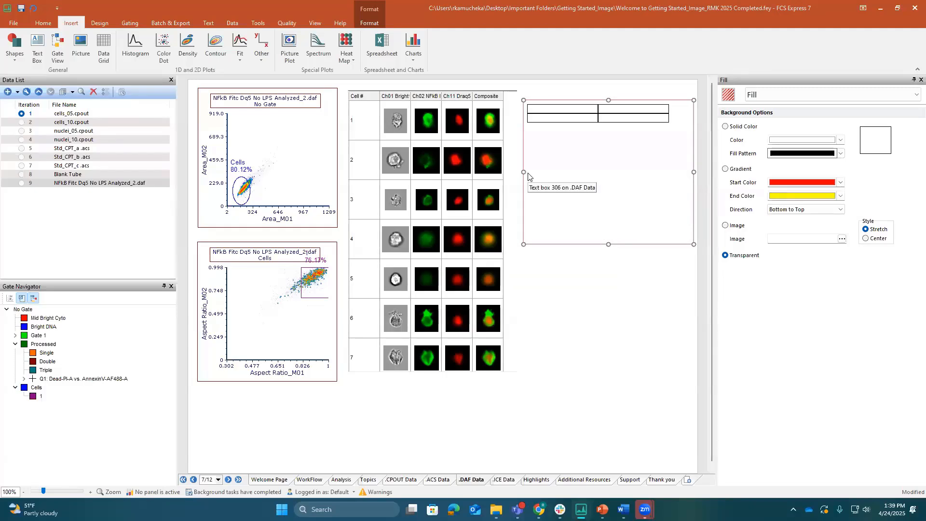
left_click(298, 87)
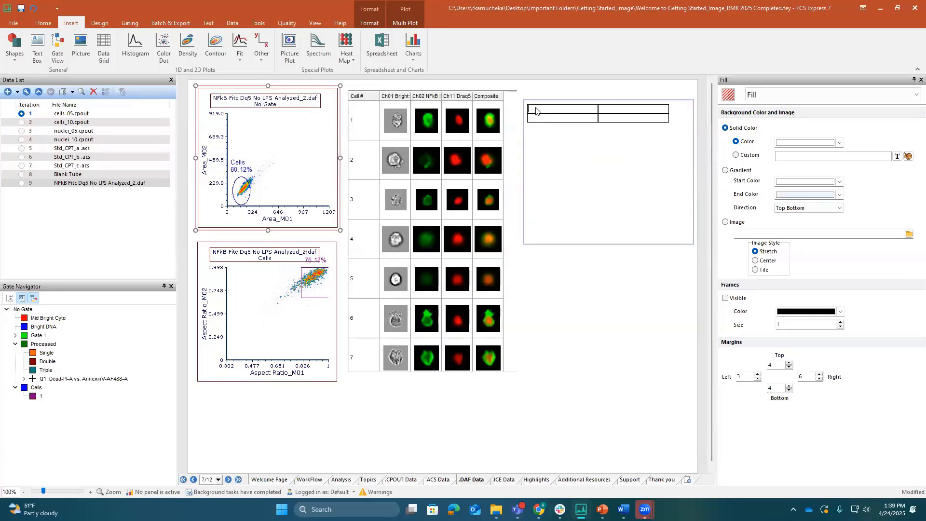
key("ctrl+v")
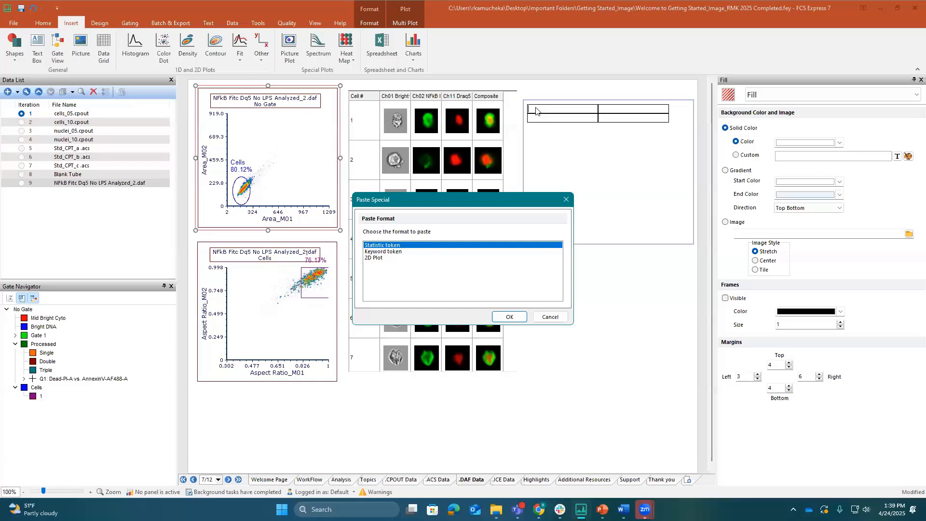
left_click(397, 252)
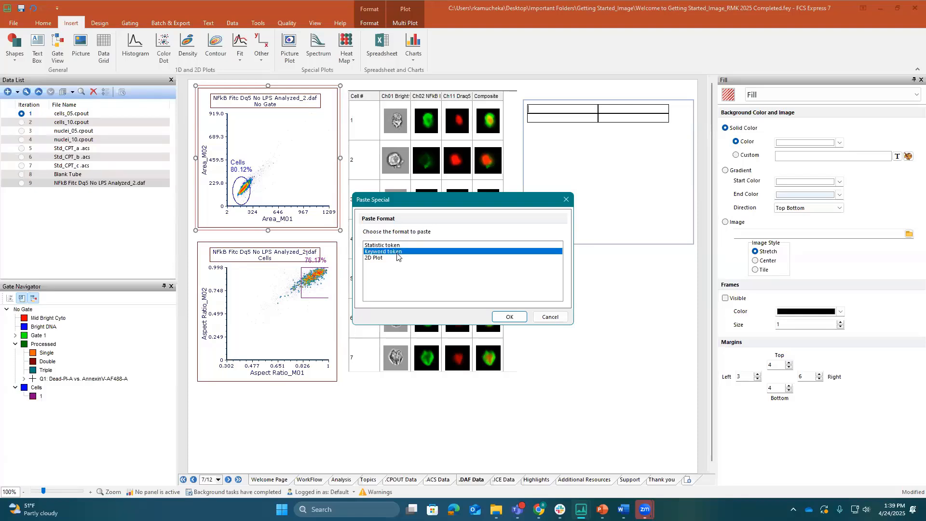
left_click(508, 317)
left_click(457, 175)
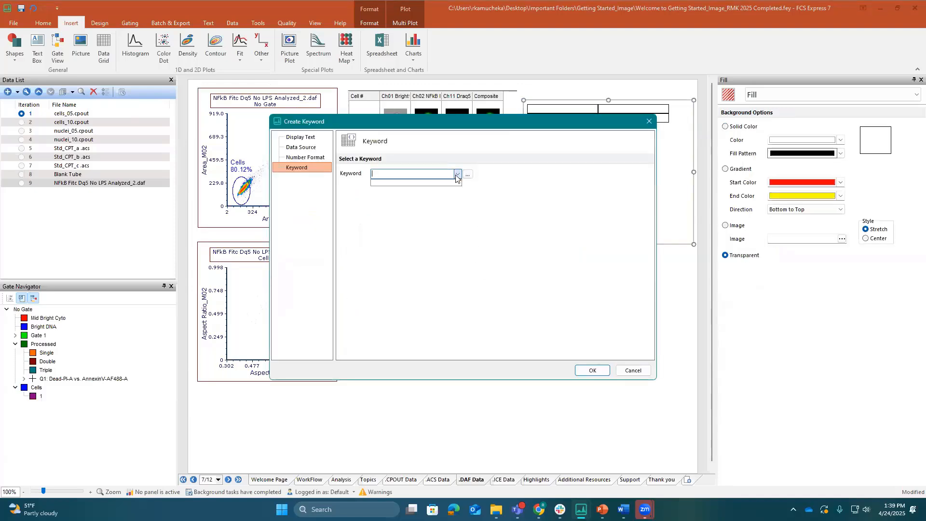
left_click(467, 176)
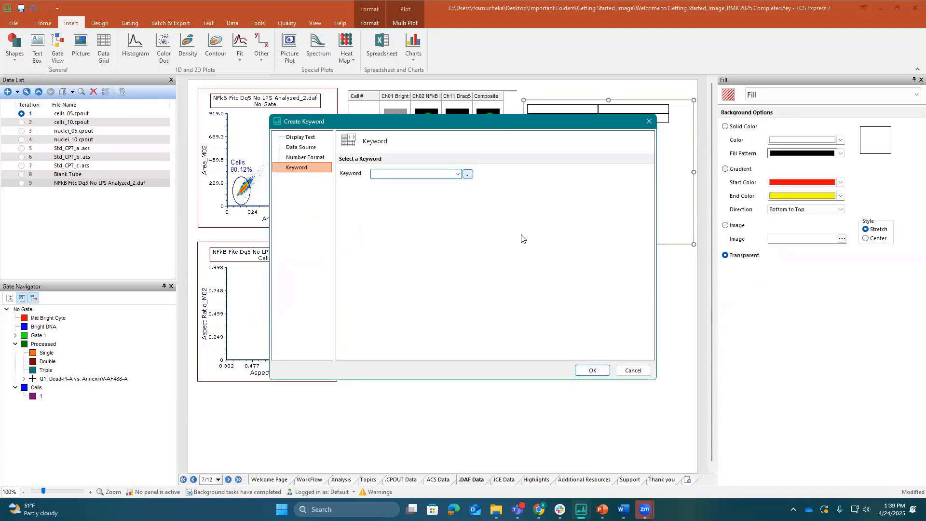
left_click(633, 370)
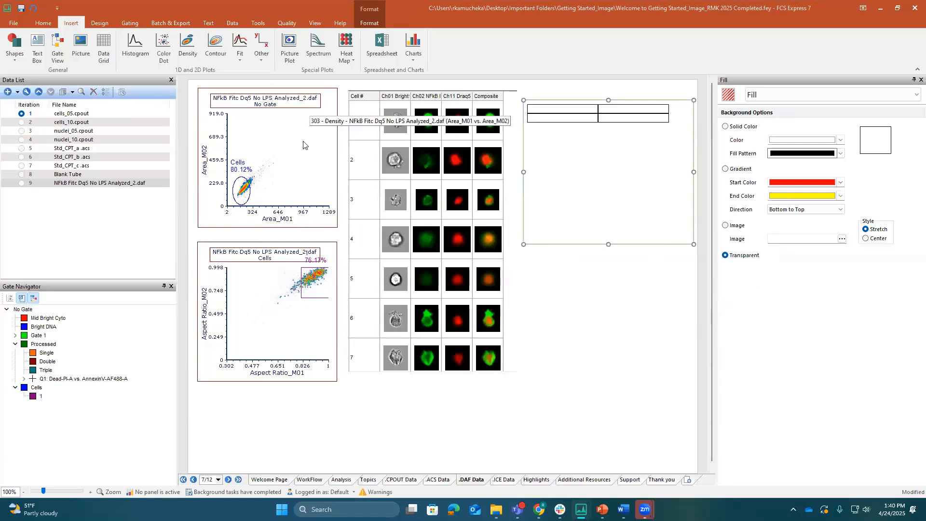
Add a Filename statistic token from the upper density plot to the table's first cell
left_click(305, 87)
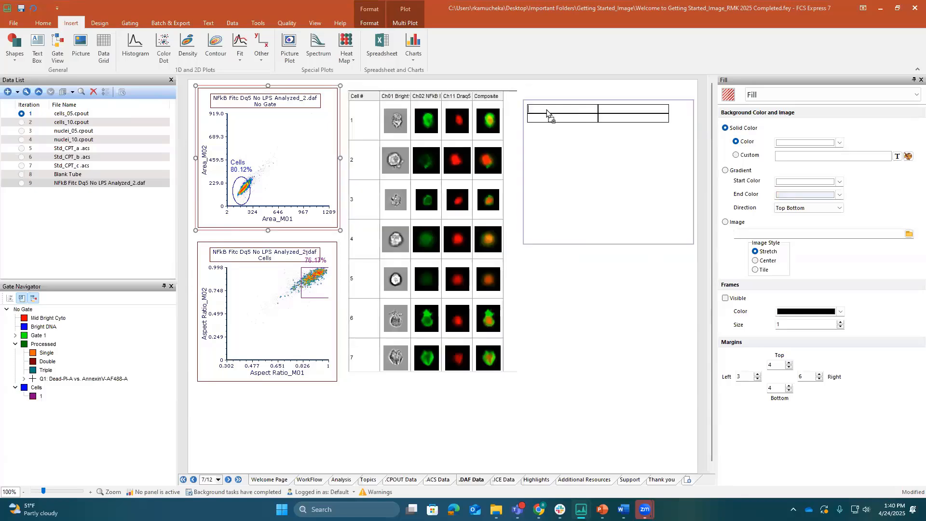
key("ctrl+v")
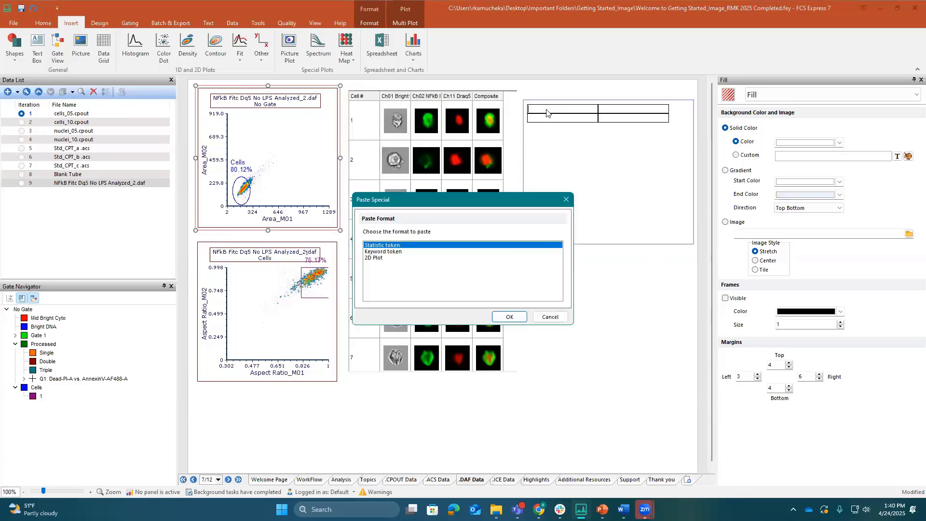
left_click(508, 317)
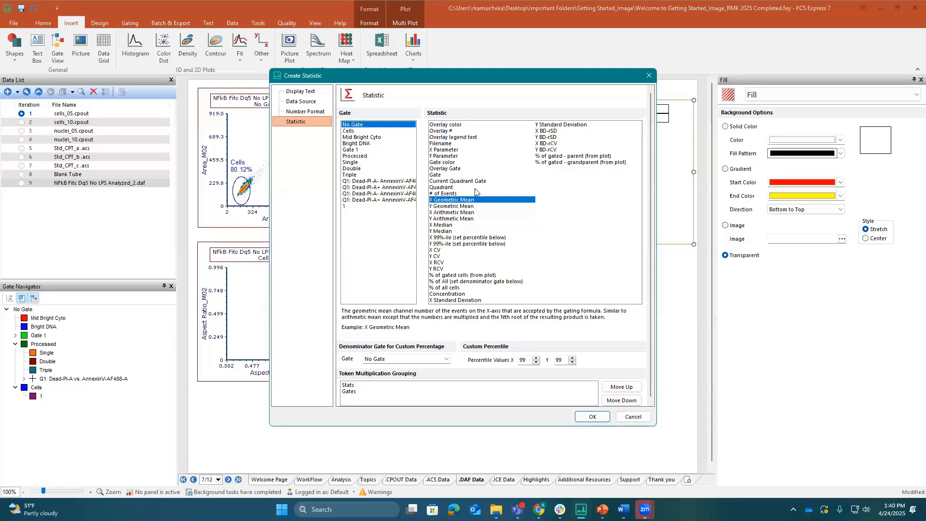
left_click(451, 143)
left_click(592, 417)
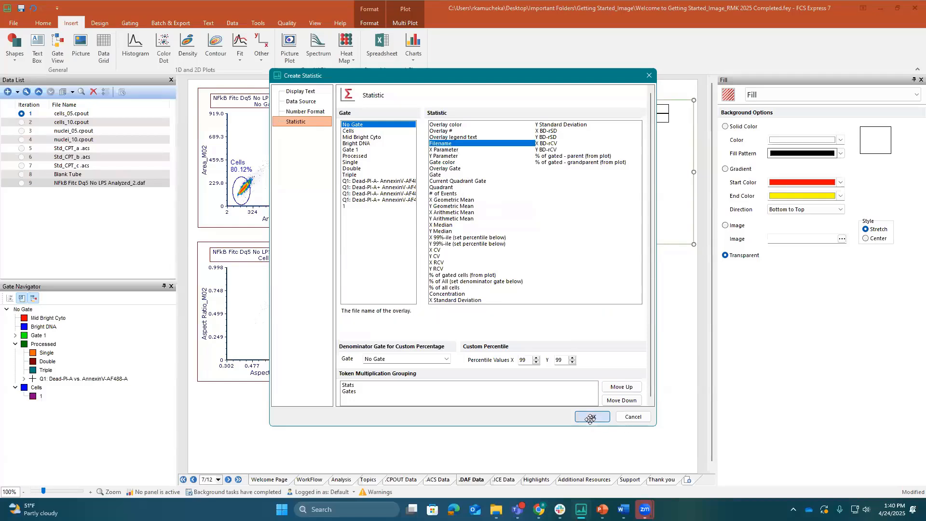
Add a # of Events statistic token for the Cells gate from the upper density plot to the table's second row, second column
left_click(267, 86)
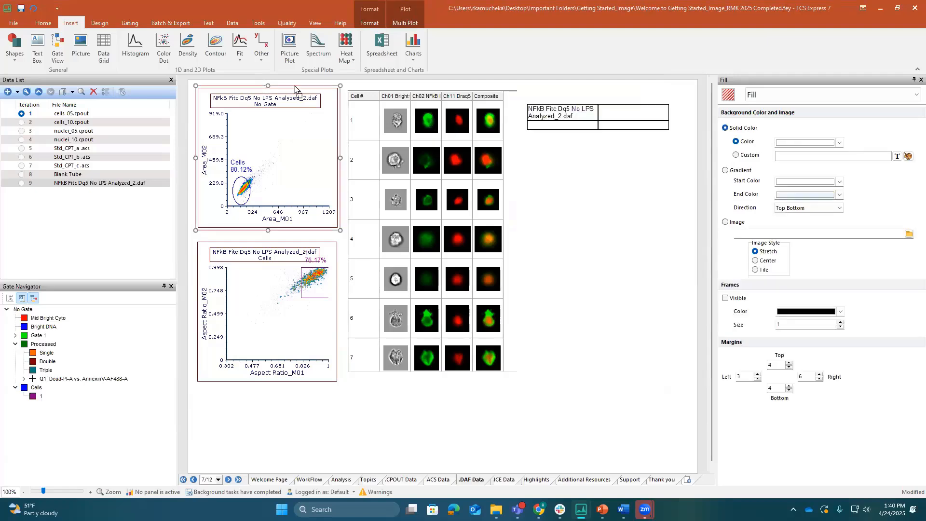
left_click_drag(598, 123, 599, 125)
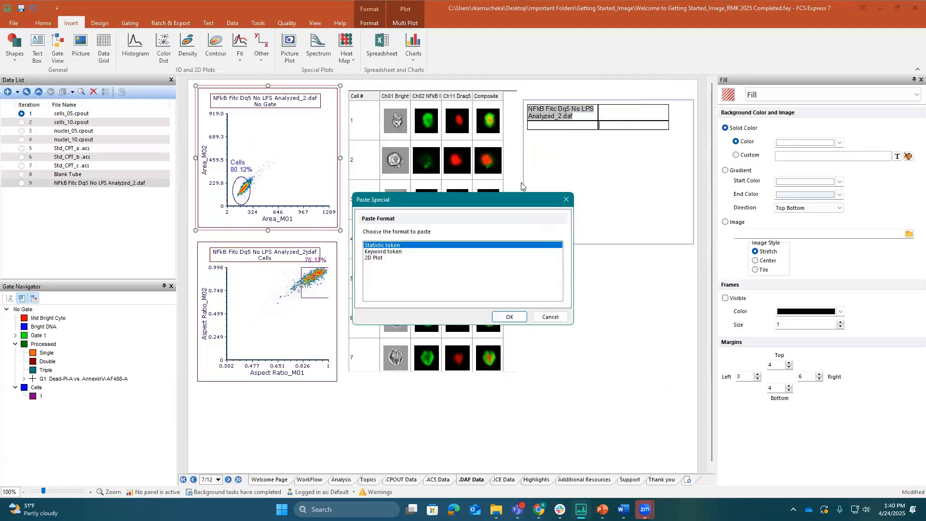
left_click(504, 317)
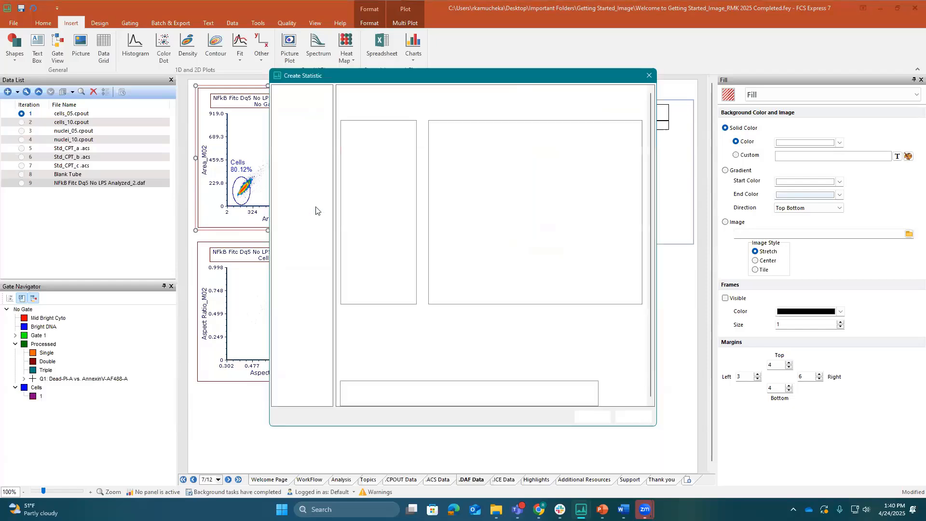
left_click(354, 131)
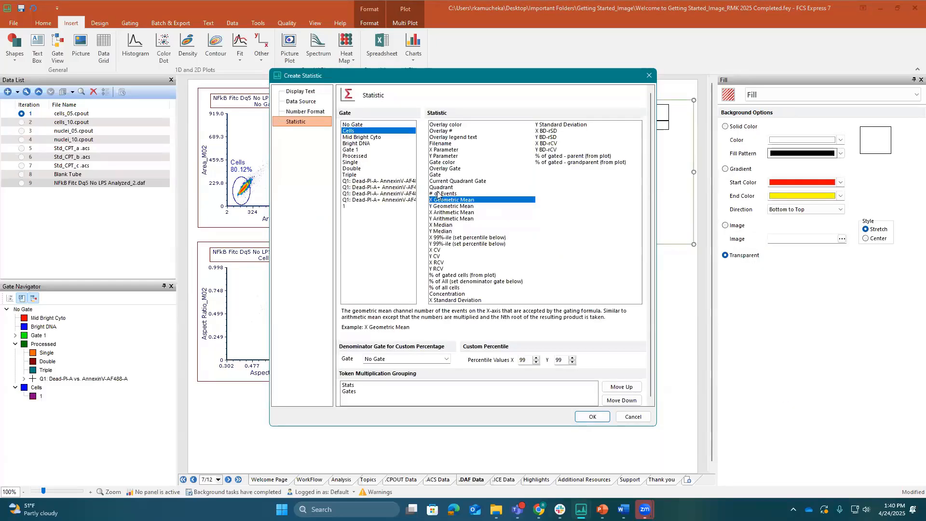
left_click(440, 194, "ctrl")
left_click(440, 194)
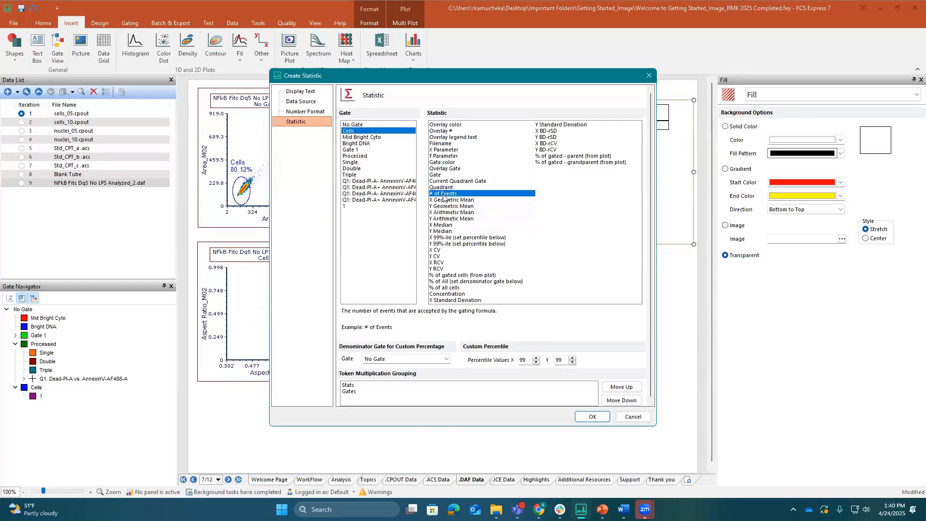
left_click(592, 417)
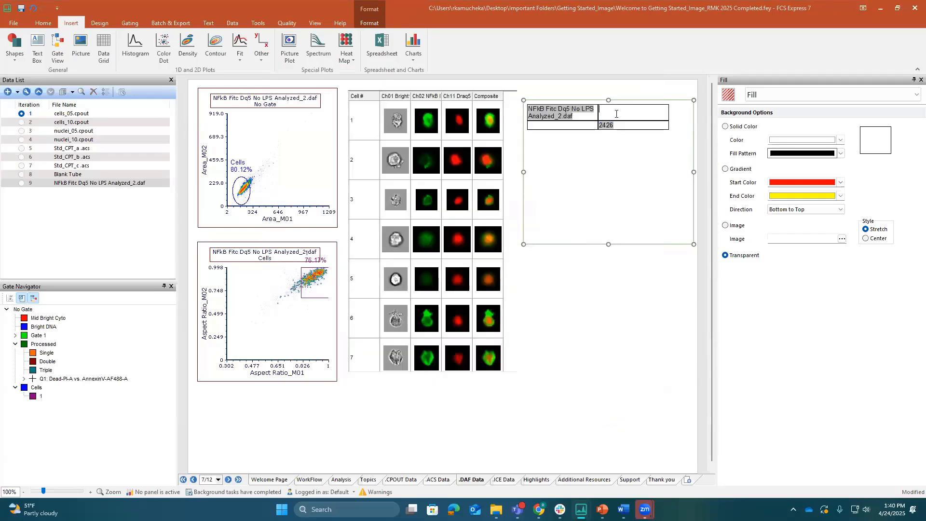
Enter the heading "# of Cells" above the event count and shorten the text box to fit closer around the table
left_click(617, 113)
type("# of Cells")
left_click(594, 168)
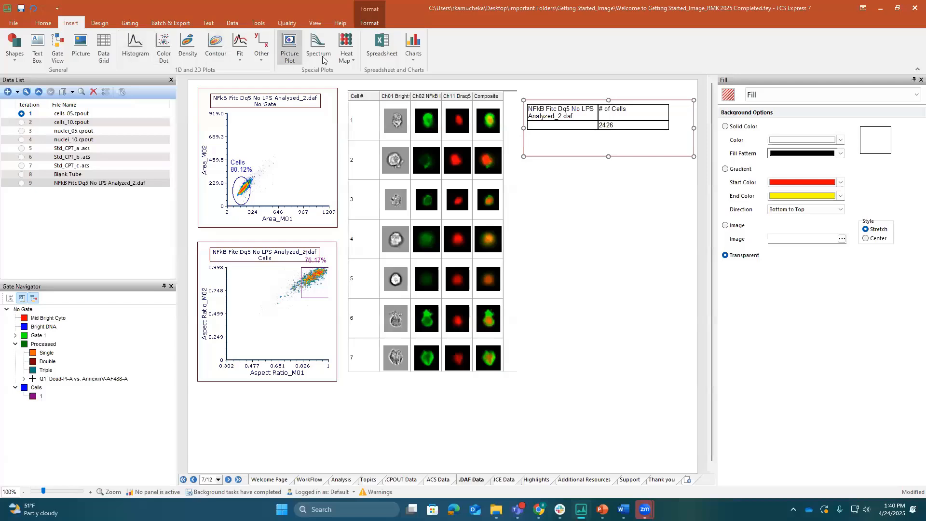
Insert a spreadsheet named New spreadsheet 1, place it below the text box table and widen it slightly
left_click(379, 54)
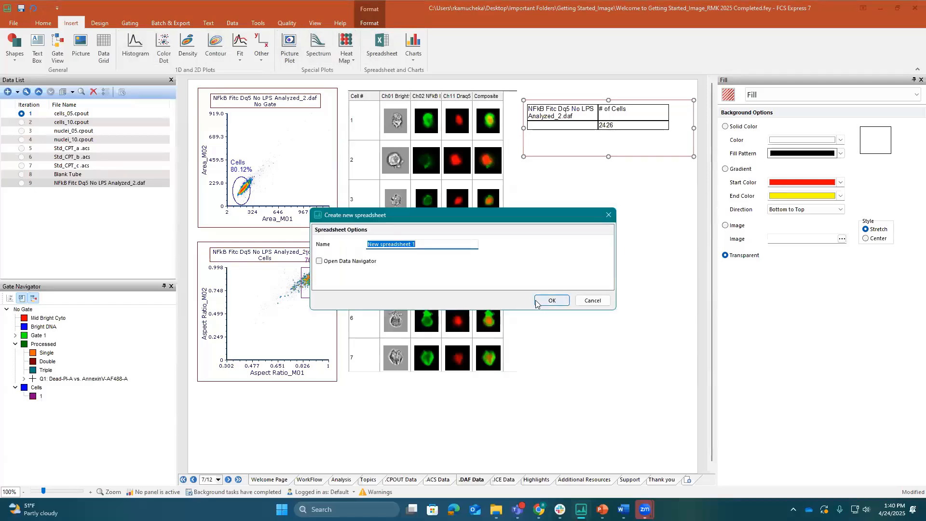
left_click(550, 301)
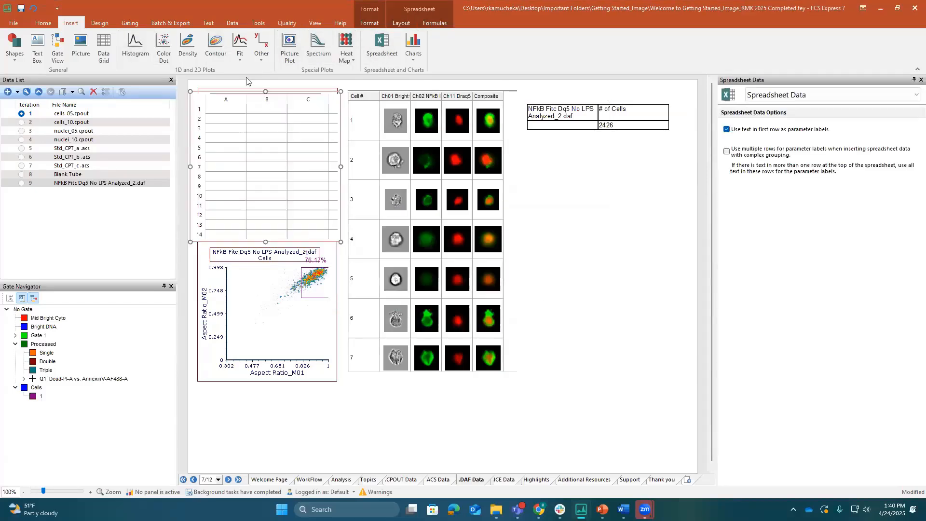
left_click_drag(247, 87, 585, 240)
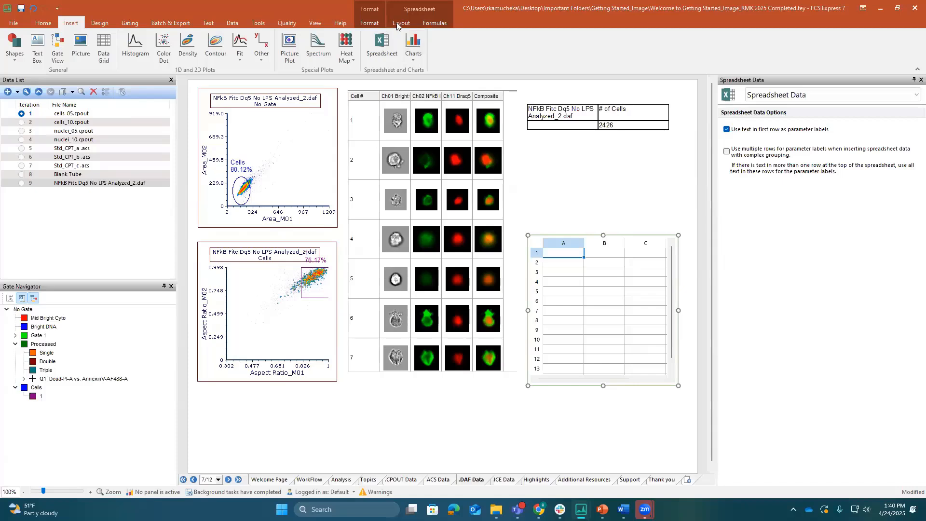
left_click(397, 25)
left_click(440, 25)
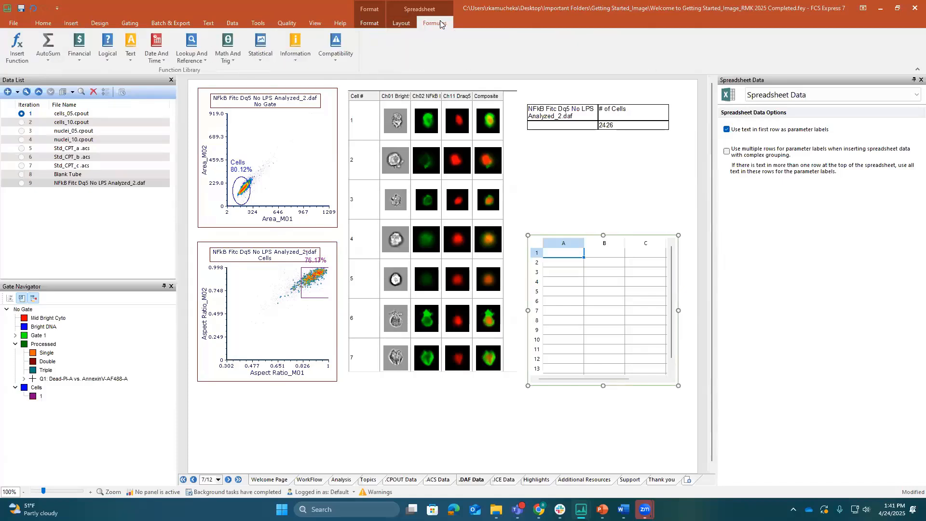
left_click(405, 26)
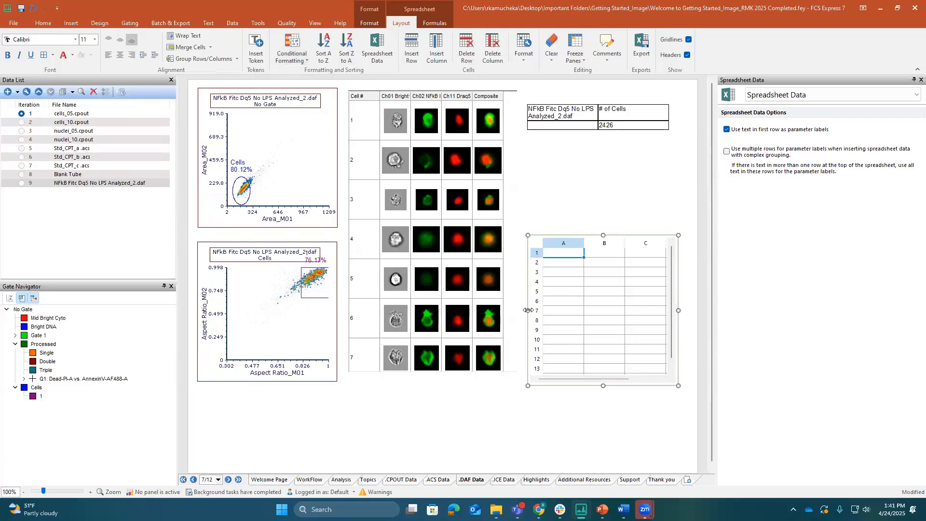
left_click_drag(526, 311, 521, 311)
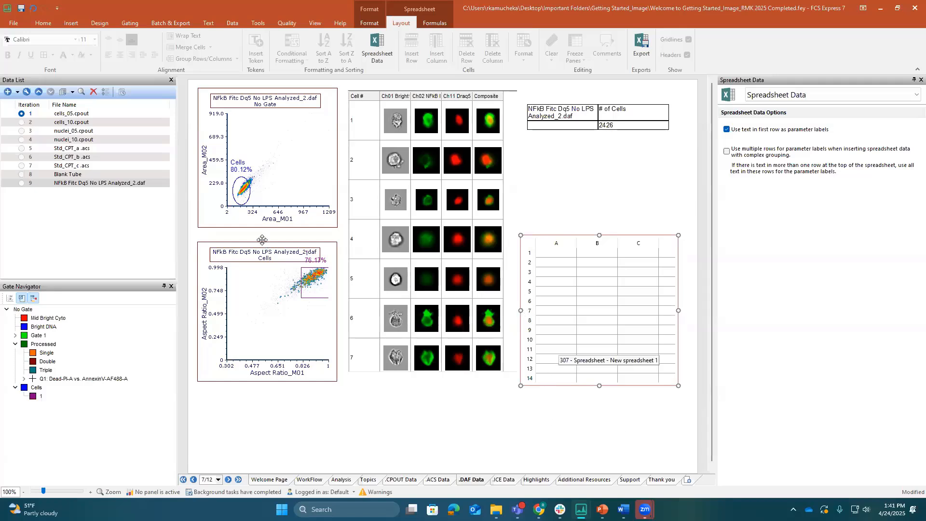
Add # of Events and % of gated cells (from plot) statistics for gates Cells and 1 from the upper density plot to spreadsheet cell A1
left_click(253, 92)
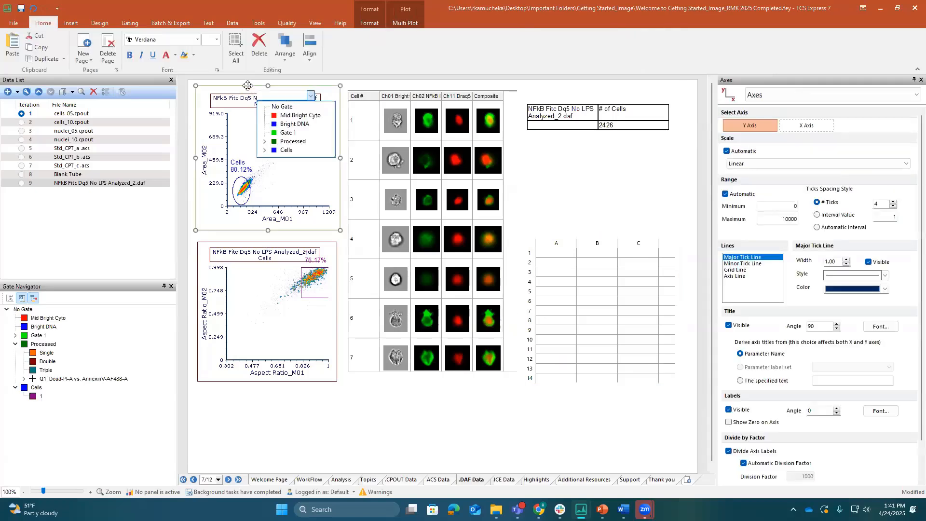
left_click_drag(248, 86, 556, 255)
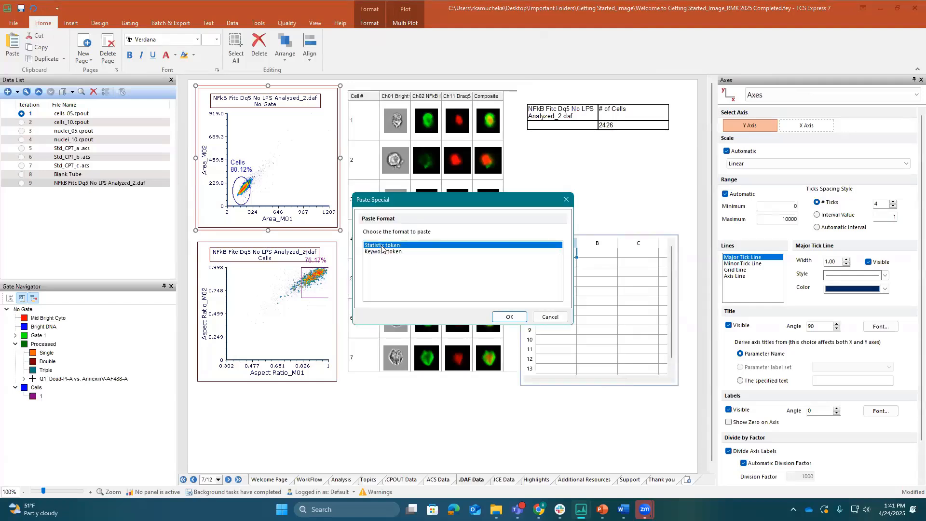
left_click(509, 317)
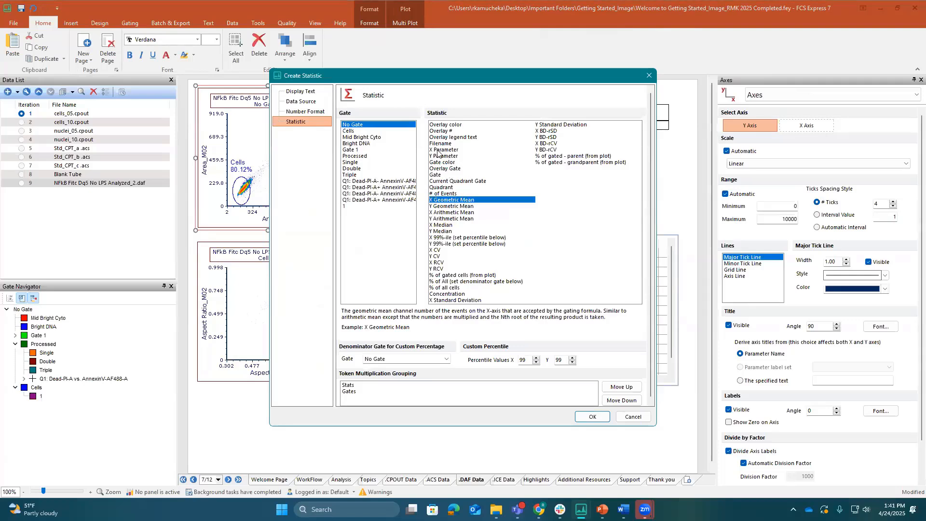
left_click(363, 131)
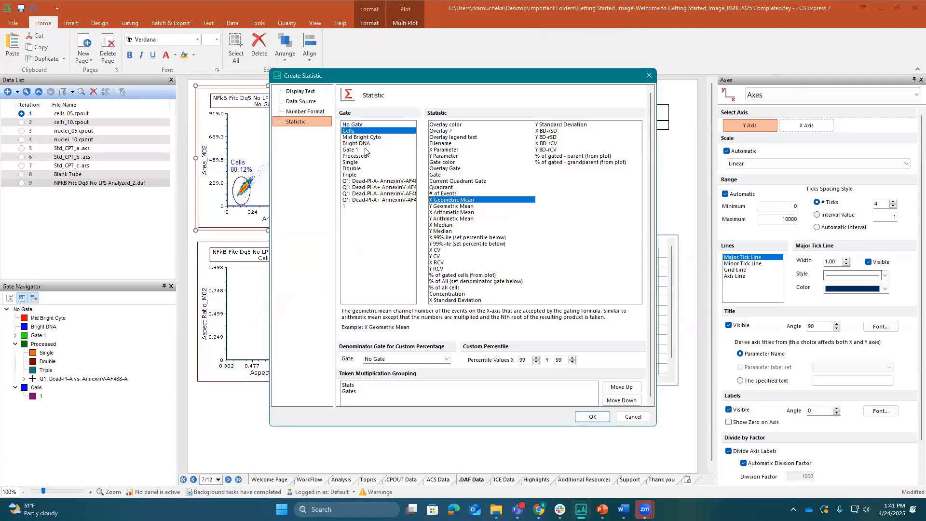
left_click(366, 150, "ctrl")
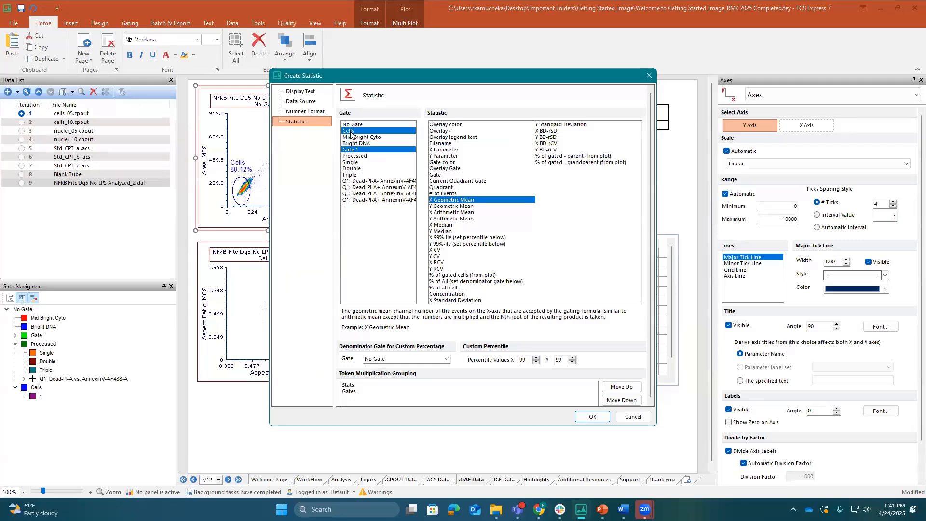
left_click(350, 149, "ctrl")
left_click(351, 206, "ctrl")
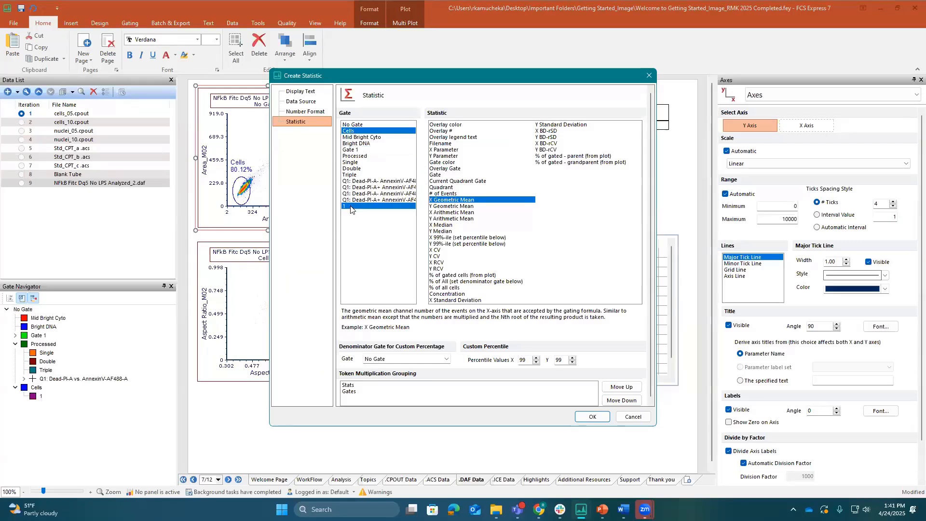
left_click(443, 194)
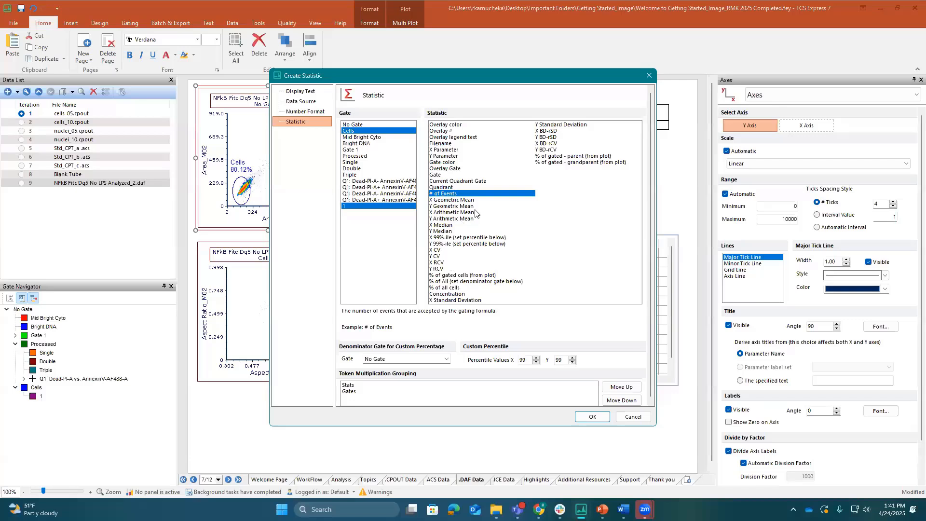
left_click(461, 276)
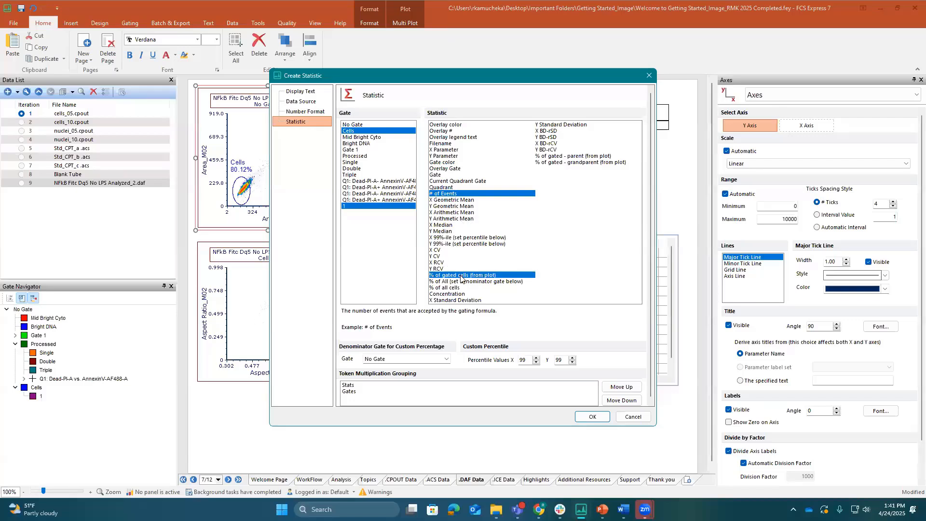
left_click(593, 416)
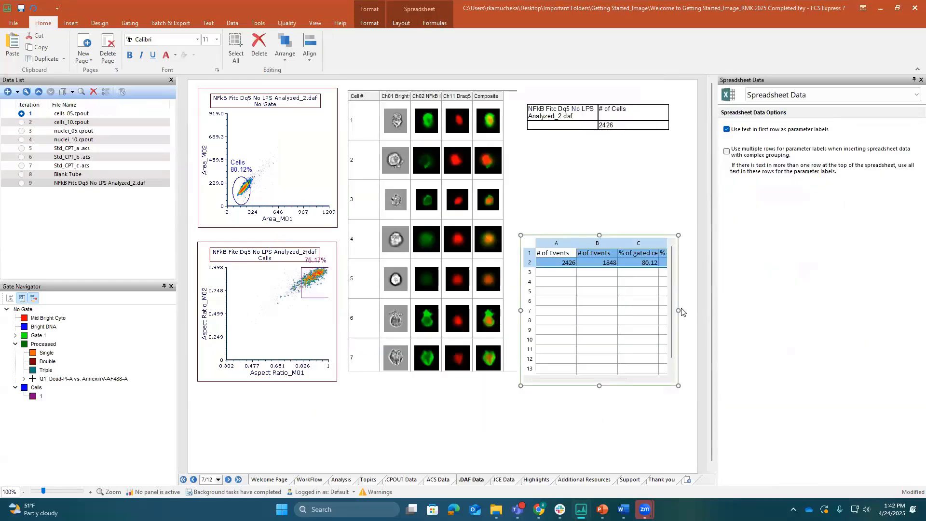
Shorten the spreadsheet to about four rows, move it below the image data grid and widen it to show columns A to E
left_click_drag(678, 309, 694, 311)
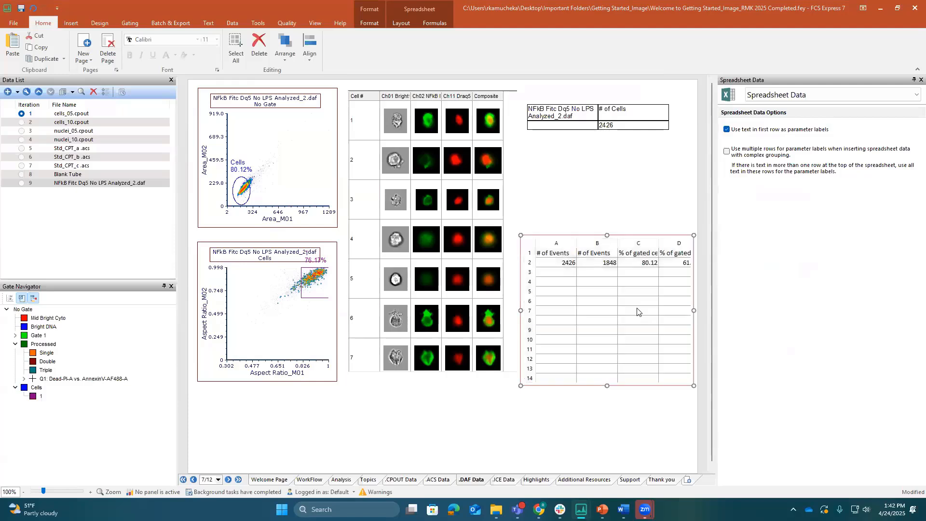
left_click_drag(603, 385, 606, 286)
left_click_drag(568, 233, 407, 413)
left_click(524, 439)
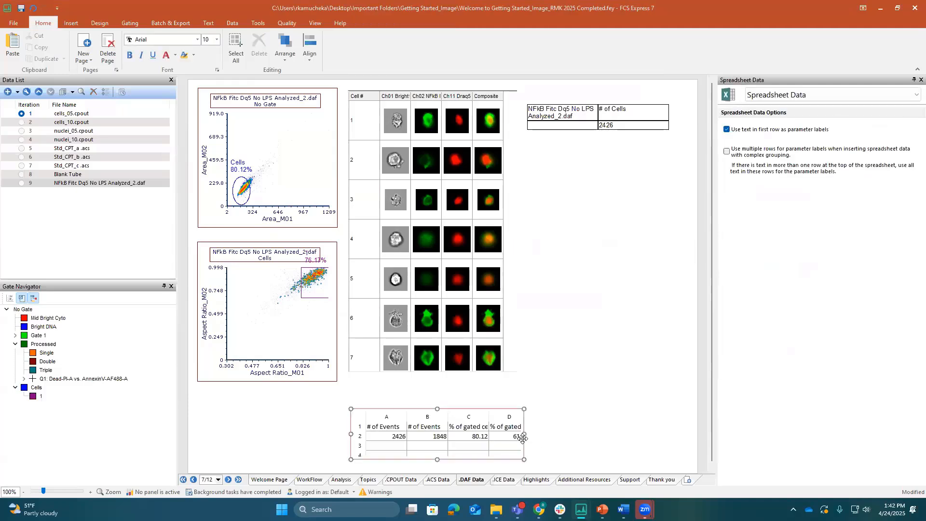
left_click(599, 428)
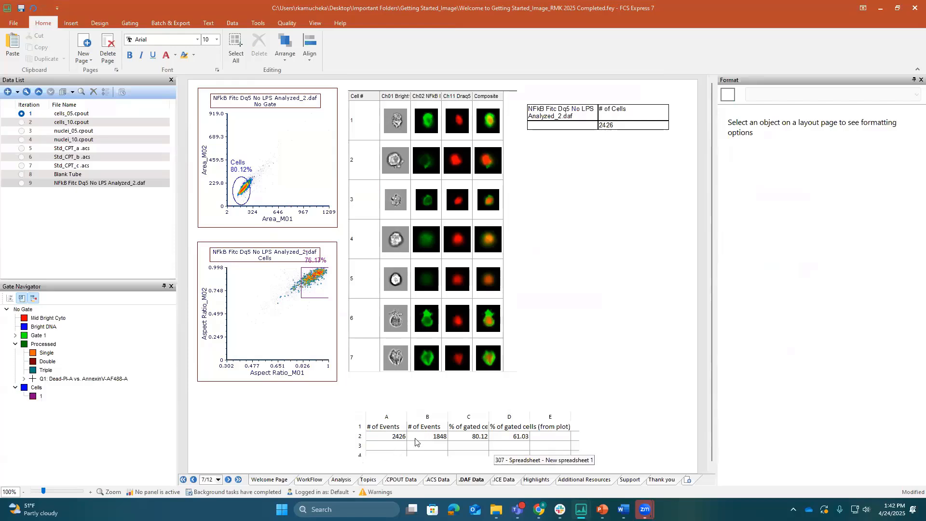
On the .ICE Data page, add CBA_Cell Cycle Control.ice from the D_Nexcelom Cell Cycle Control ICE Files folder to the data list
left_click(503, 481)
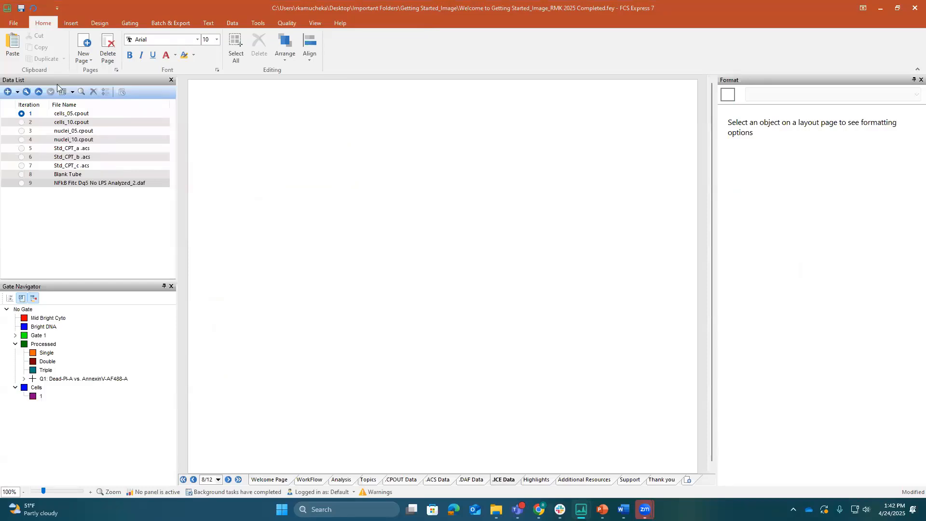
left_click(8, 93)
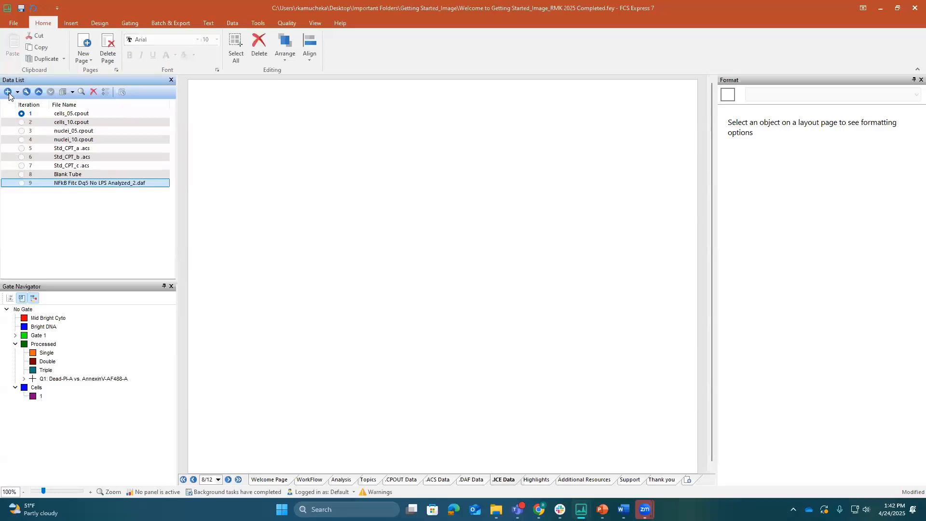
left_click(132, 78)
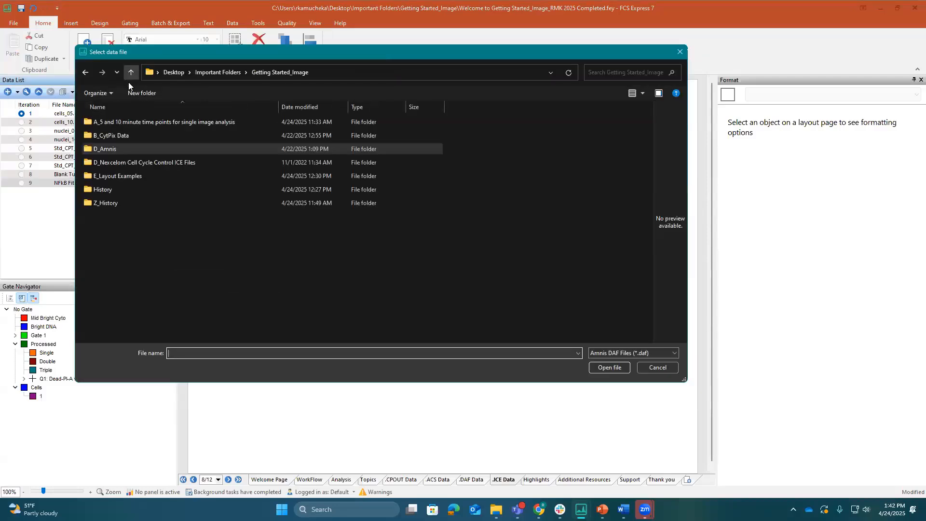
double_click(115, 159)
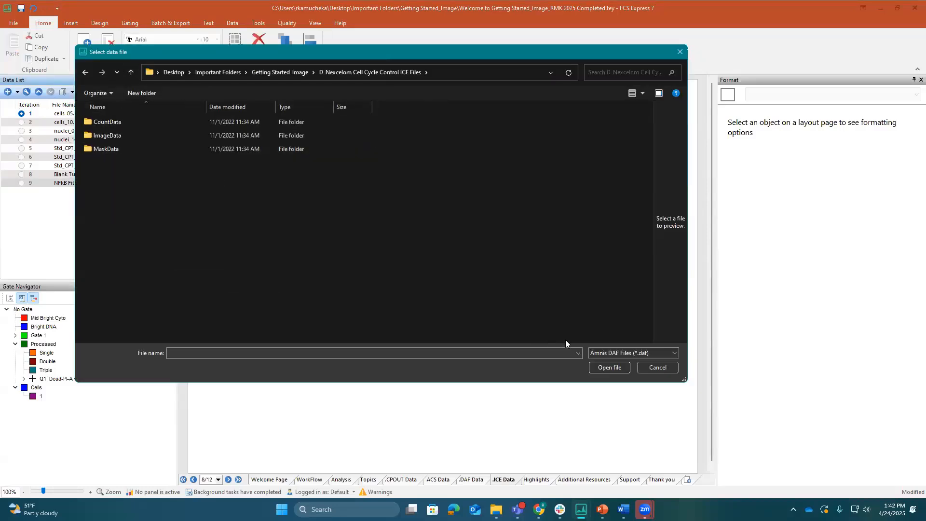
left_click(615, 352)
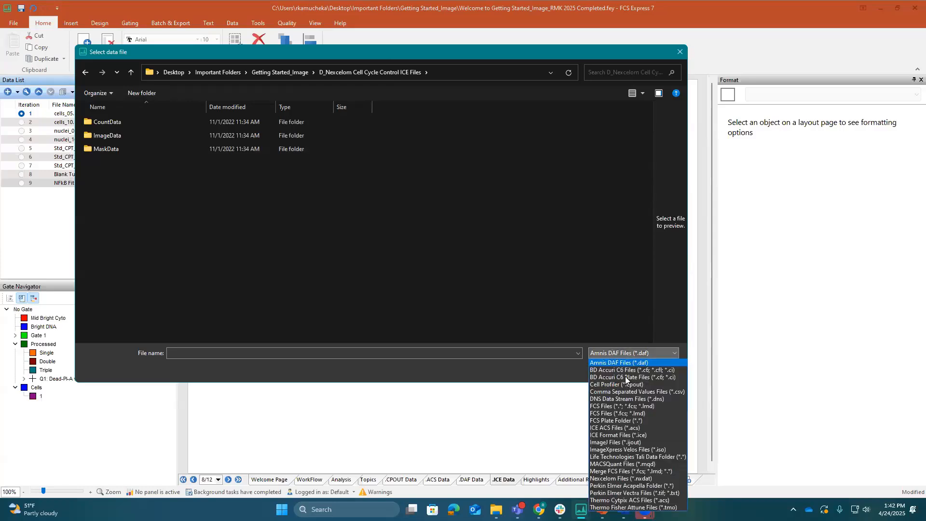
left_click(633, 435)
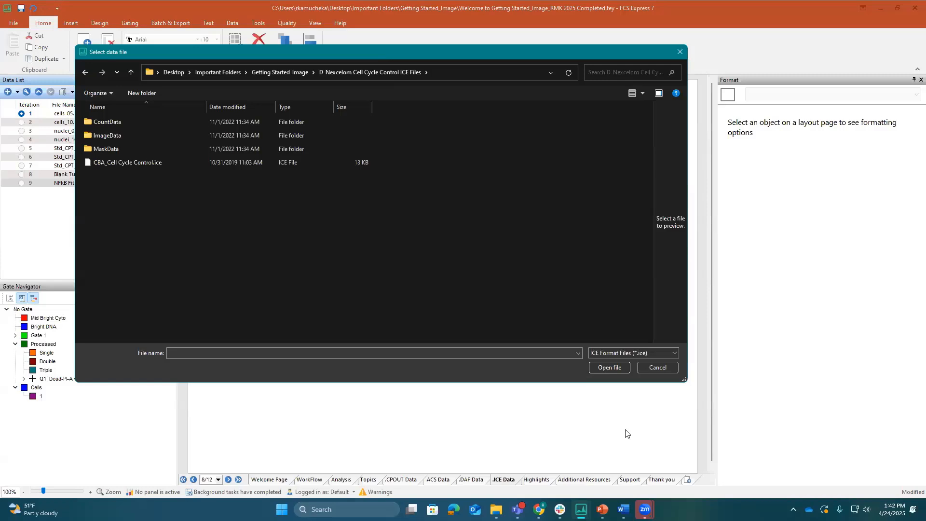
left_click(157, 159)
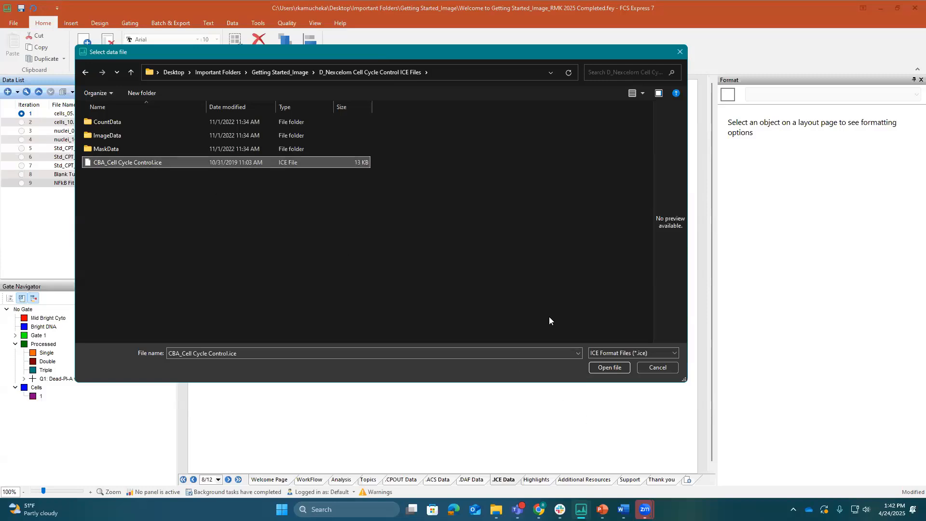
left_click(606, 368)
Insert a histogram of CBA_Cell Cycle Control.ice and place it in the page's upper-left corner
left_click_drag(91, 192, 374, 194)
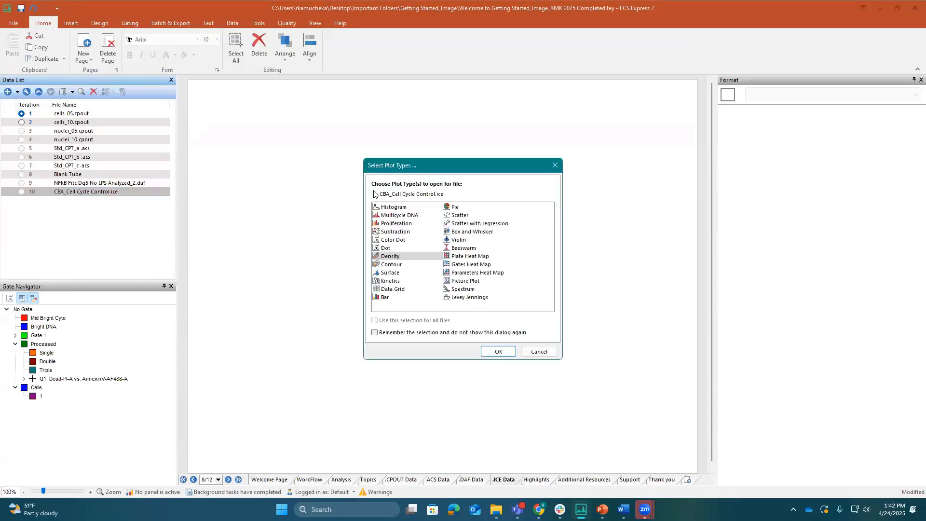
left_click(399, 207)
left_click(498, 351)
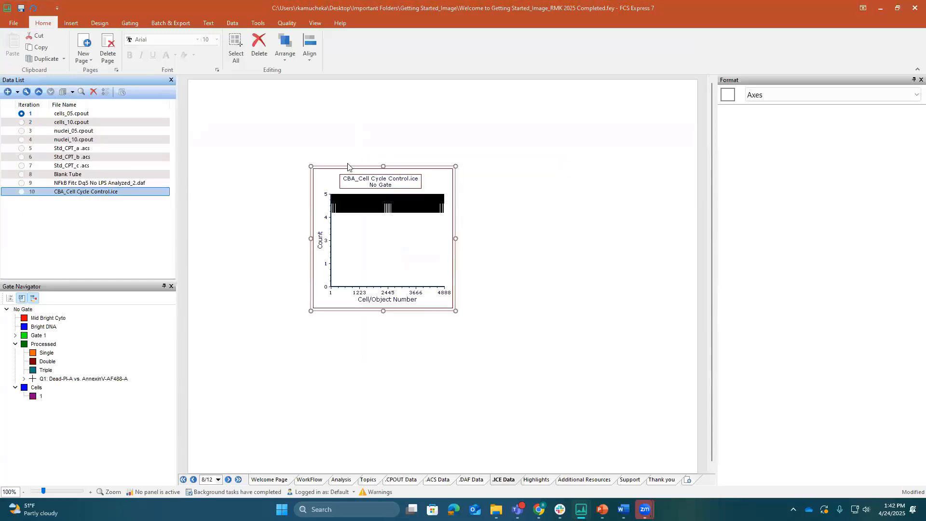
left_click_drag(347, 166, 236, 82)
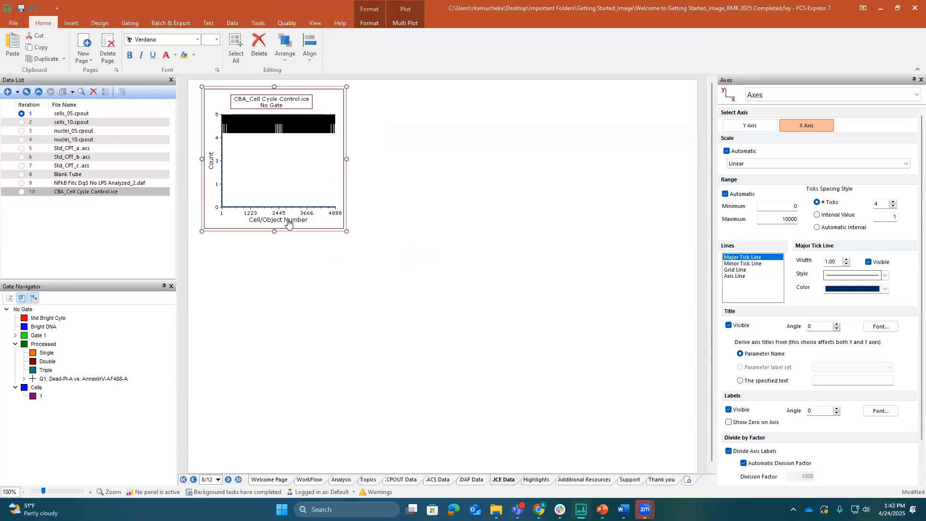
Set the histogram's X parameter to Object Perimeter (microns) and magnify the axis around the main peak
left_click(289, 221)
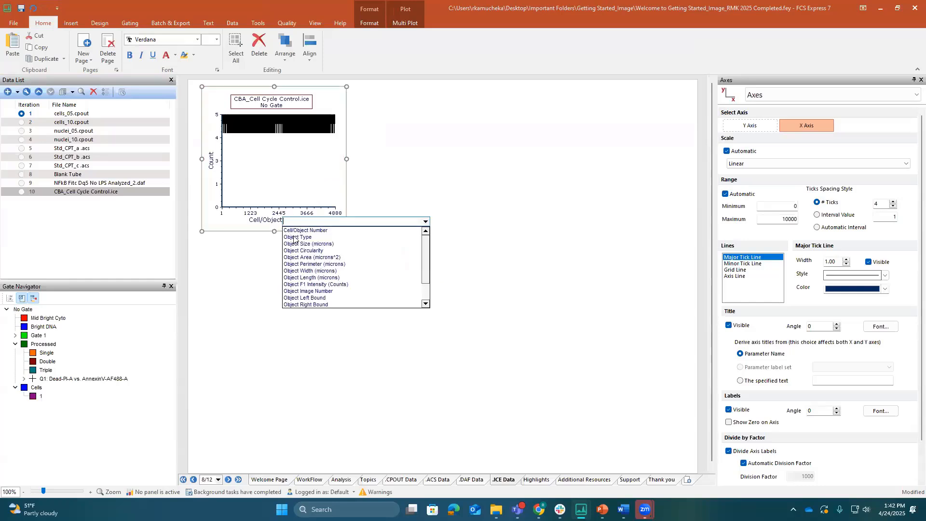
left_click(311, 265)
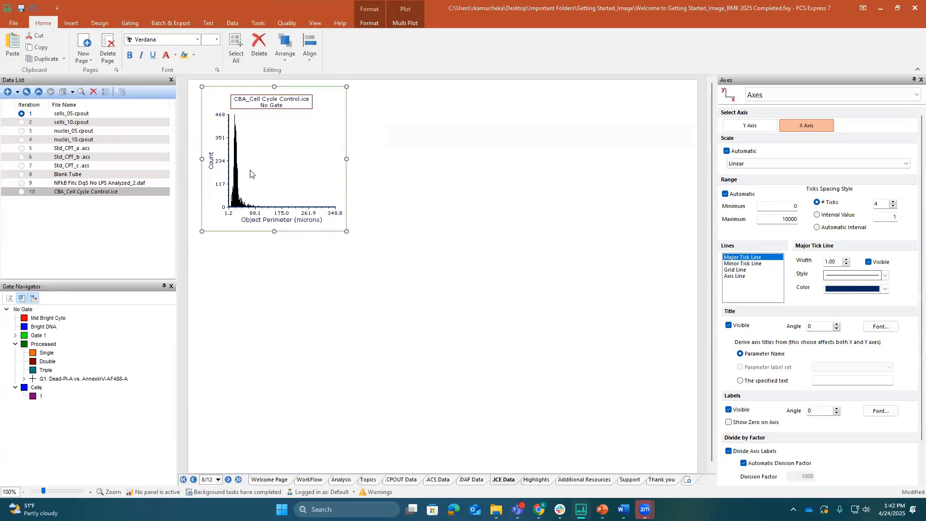
right_click(280, 186)
left_click(341, 433)
left_click_drag(222, 111, 282, 221)
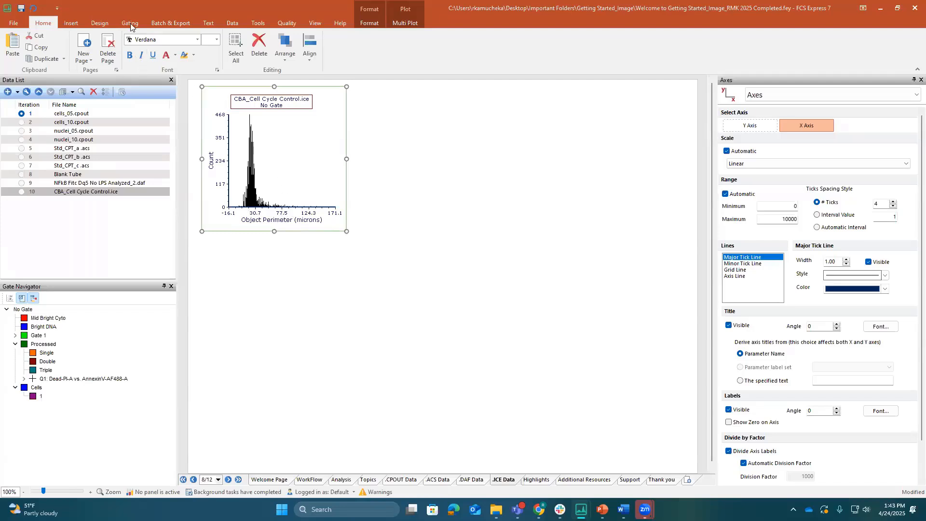
Create a marker across the main peak of the Object Perimeter histogram
left_click(72, 24)
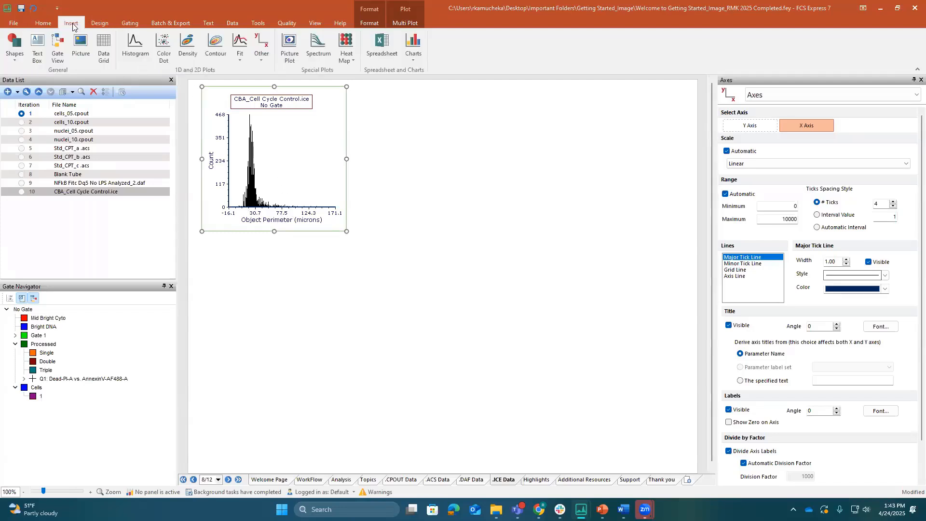
left_click(133, 24)
left_click(200, 43)
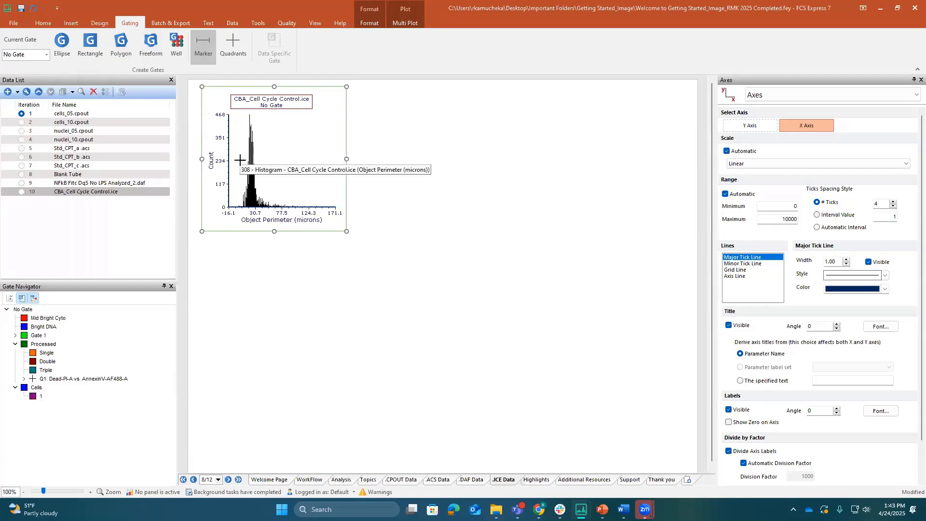
mouse_move(238, 160)
left_mouse_down()
mouse_move(272, 160)
mouse_move(243, 134)
left_mouse_up()
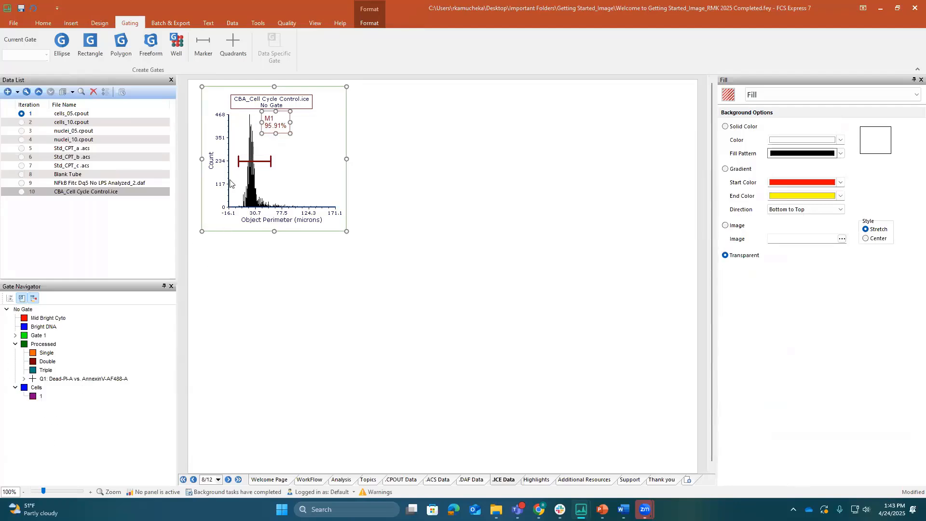
Convert the histogram's marker M1 to a new gate named Perimeter
right_click(305, 154)
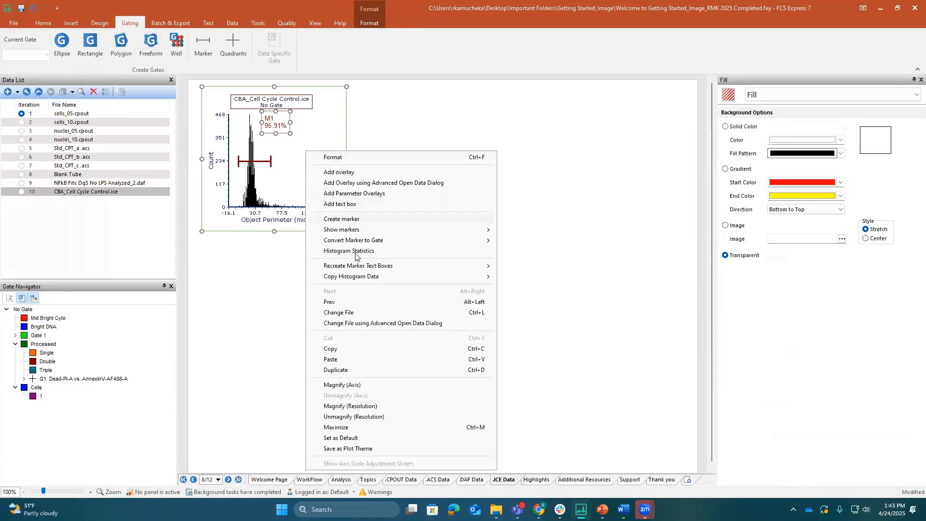
mouse_move(430, 242)
left_click(531, 240)
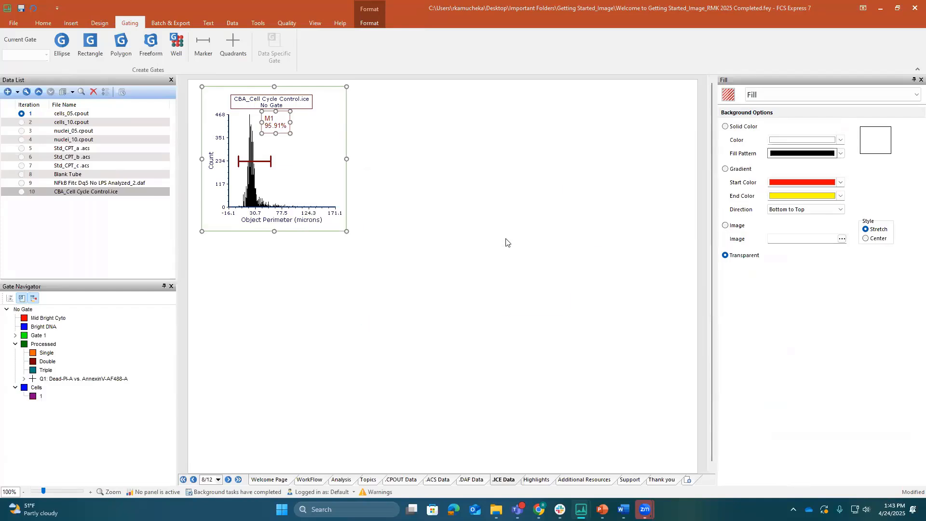
left_click_drag(435, 183, 370, 229)
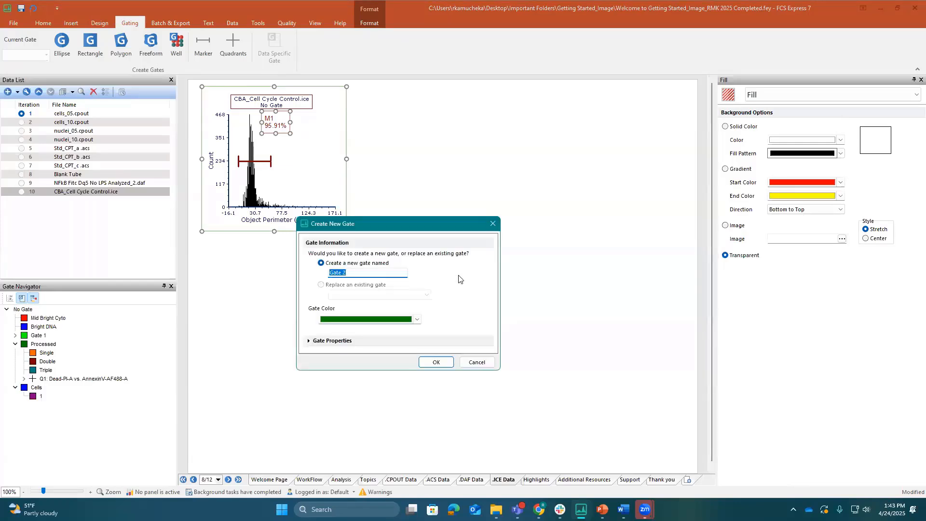
type("Perimeter")
key("Return")
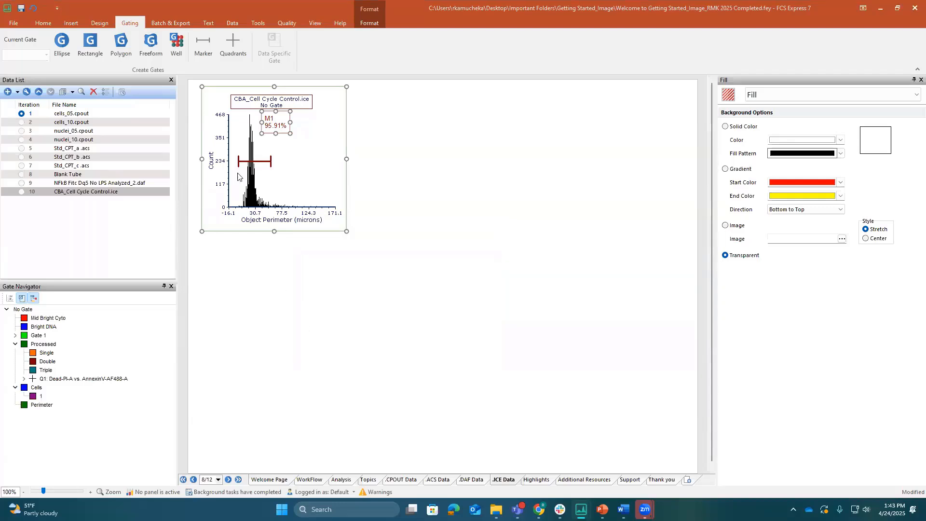
left_click(318, 148)
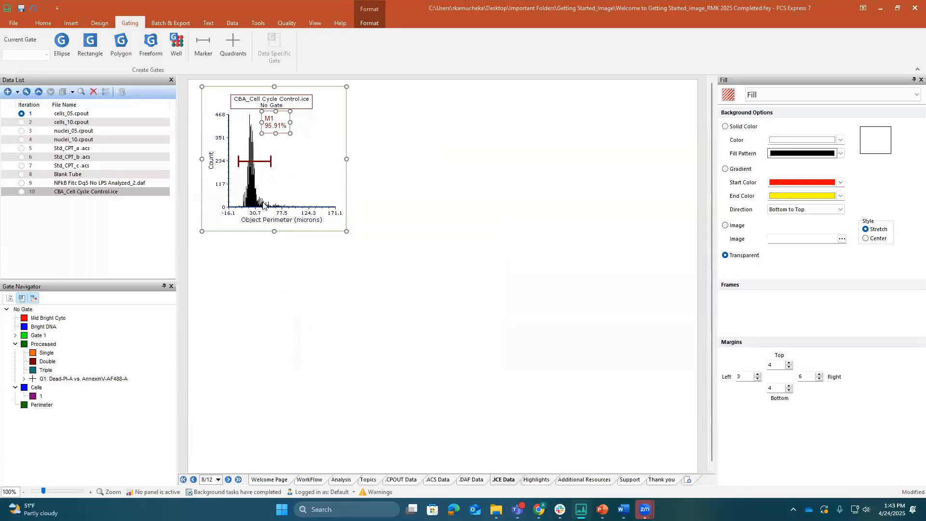
Insert a picture plot of CBA_Cell Cycle Control.ice beside the Object Perimeter histogram and enlarge it to nearly twice its width
left_click(66, 192)
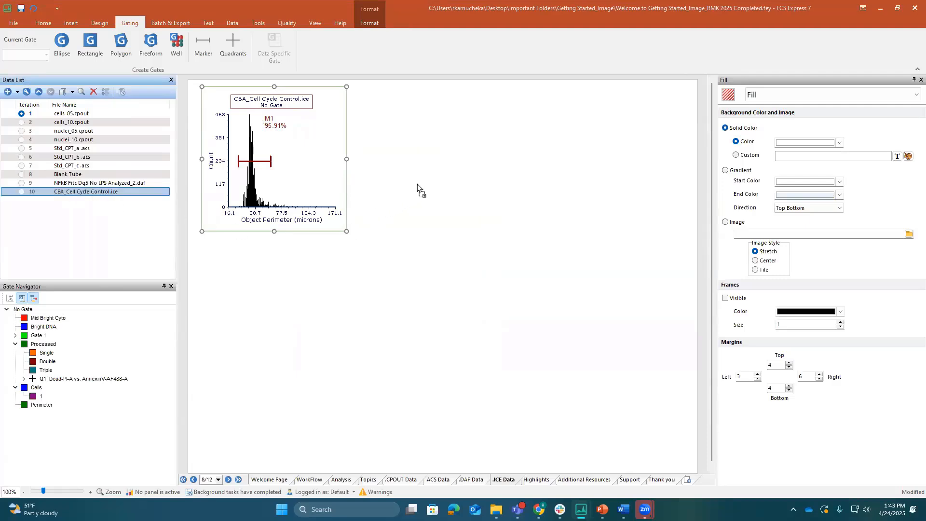
left_click_drag(66, 192, 417, 184)
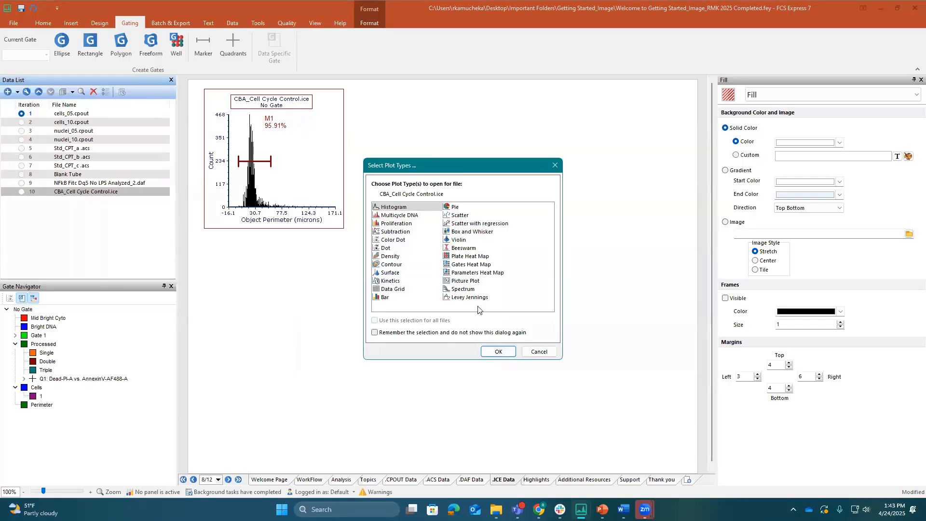
left_click(479, 281)
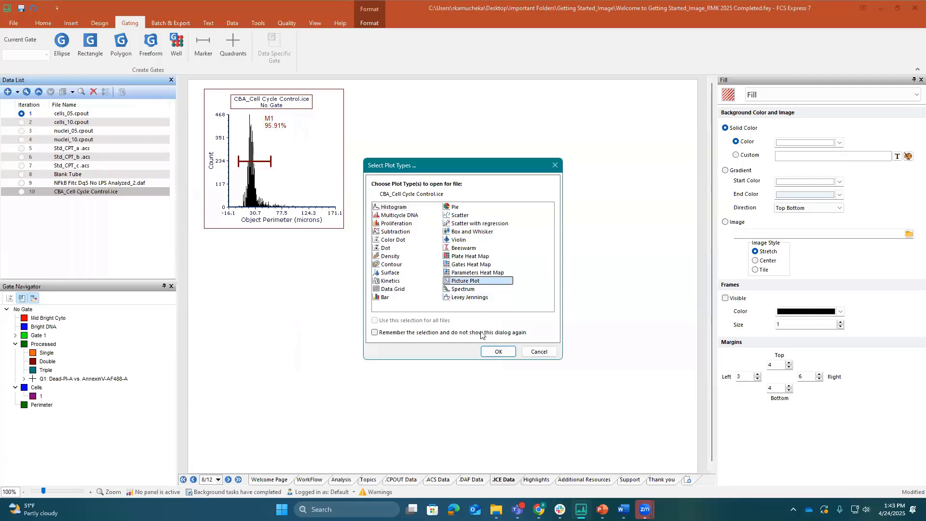
left_click(497, 352)
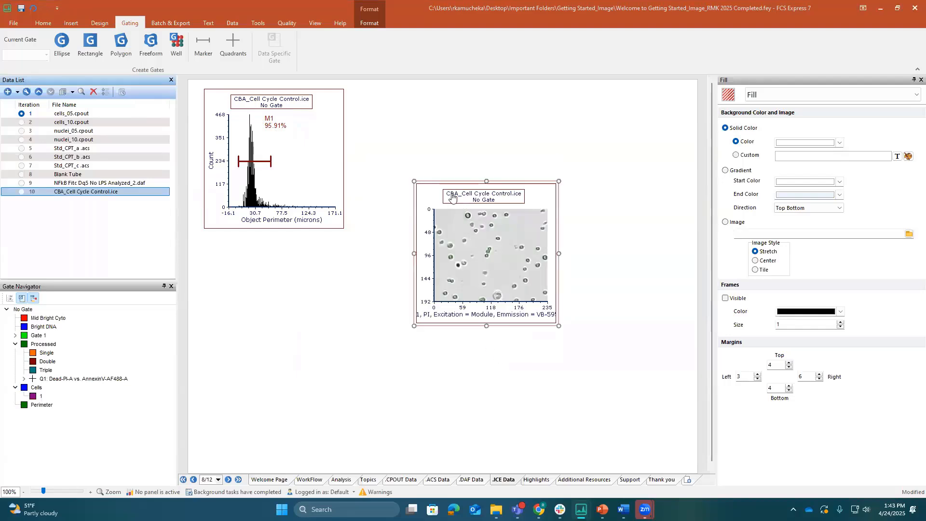
left_click_drag(441, 178, 393, 83)
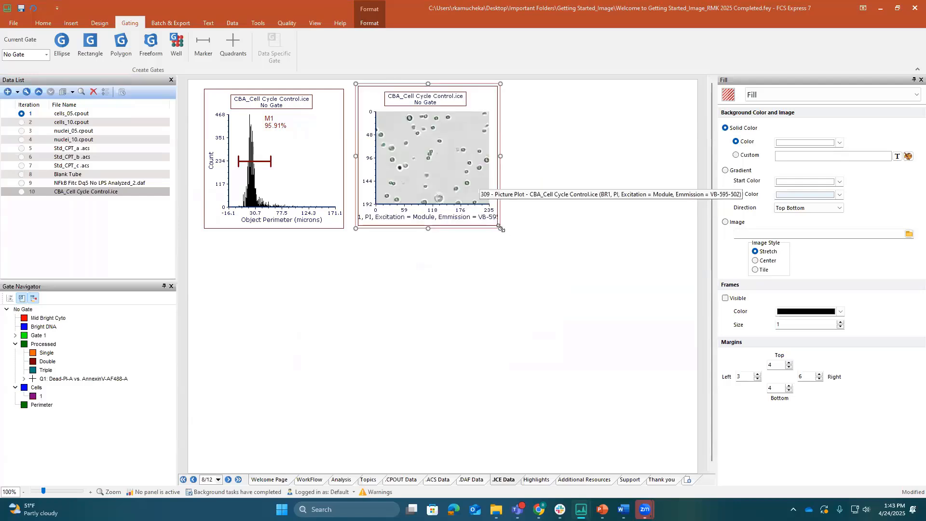
left_click_drag(500, 227, 625, 349)
Reposition marker M1 slightly lower on the Object Perimeter histogram and end it closer to the main peak
left_click(262, 167)
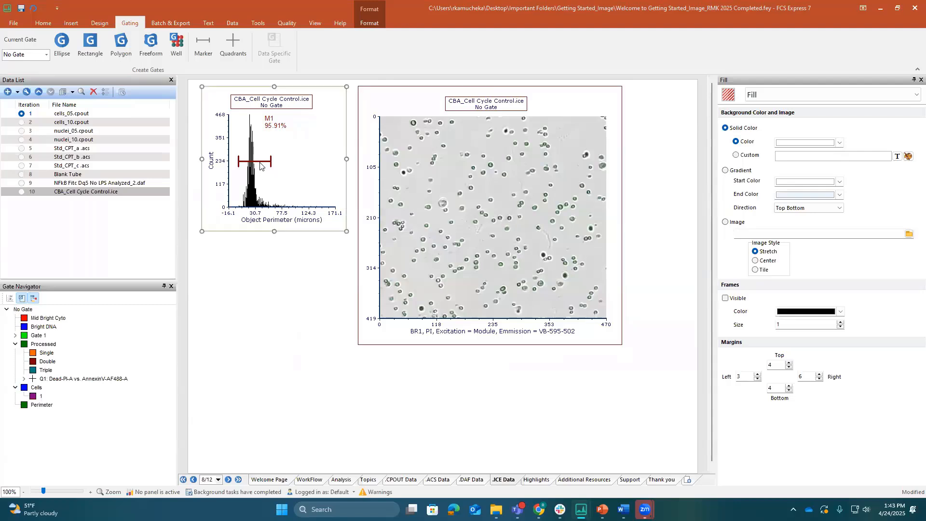
mouse_move(262, 167)
left_mouse_down()
mouse_move(317, 172)
mouse_move(251, 176)
mouse_move(314, 174)
mouse_move(265, 178)
left_mouse_up()
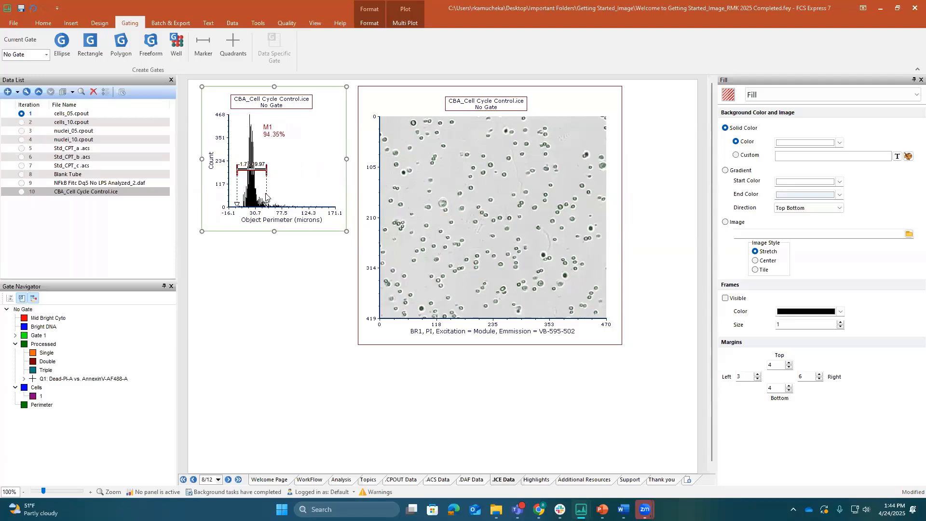
left_click(294, 292)
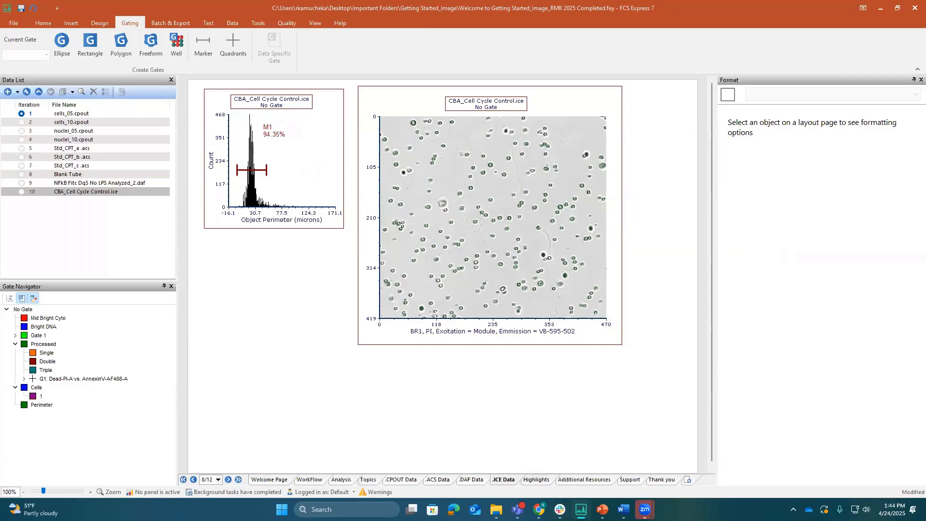
Switch to the Colony Counting layout and examine the data grid row of cell 1975, including its gates, area and OrigColor image
mouse_move(581, 509)
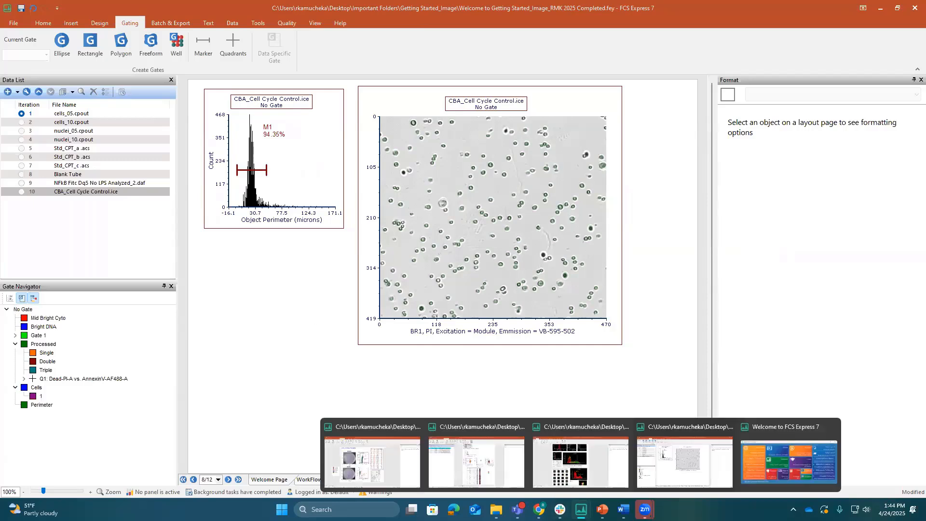
left_click(381, 462)
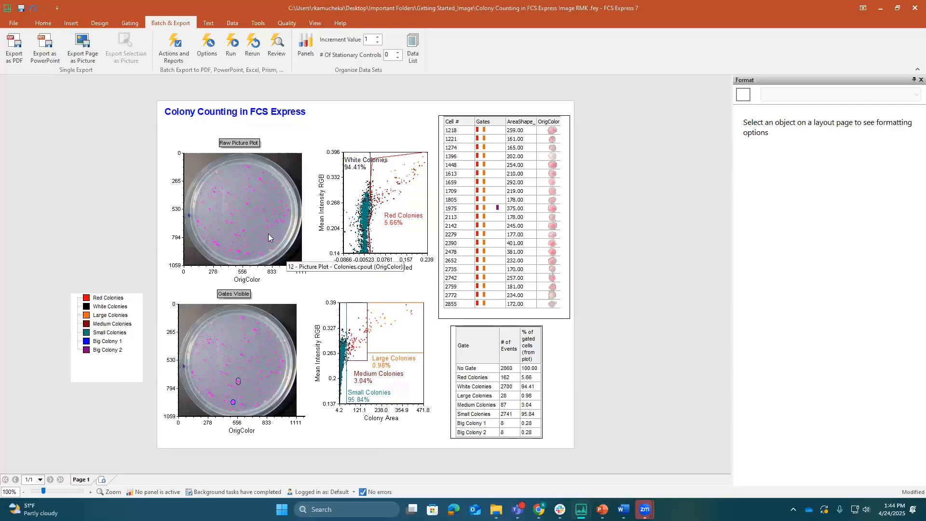
left_click(238, 380)
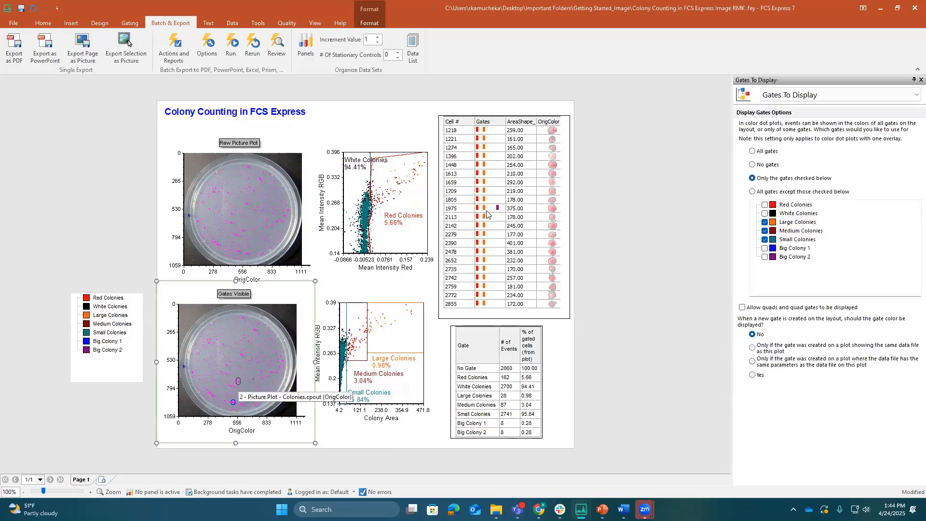
left_click(467, 210)
left_click(497, 211)
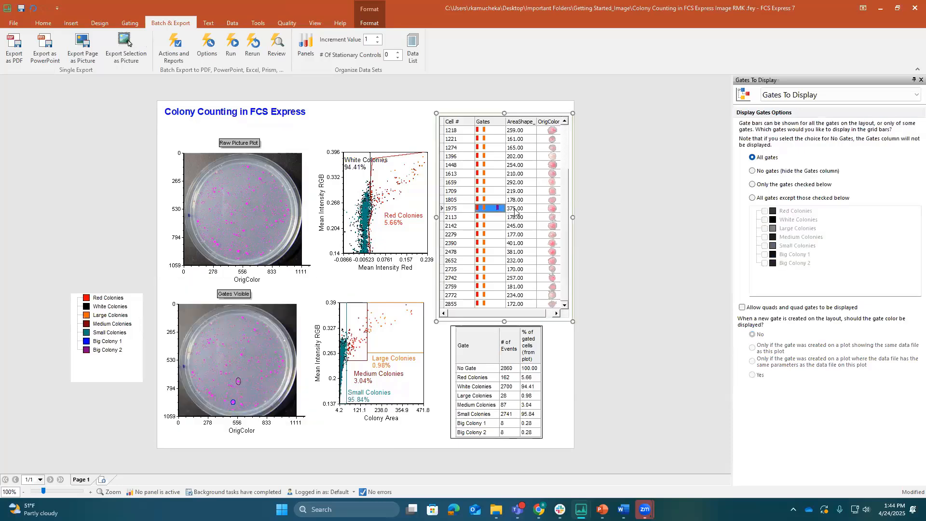
left_click(514, 209)
left_click(470, 206)
left_click(500, 208)
left_click(526, 211)
left_click(551, 210)
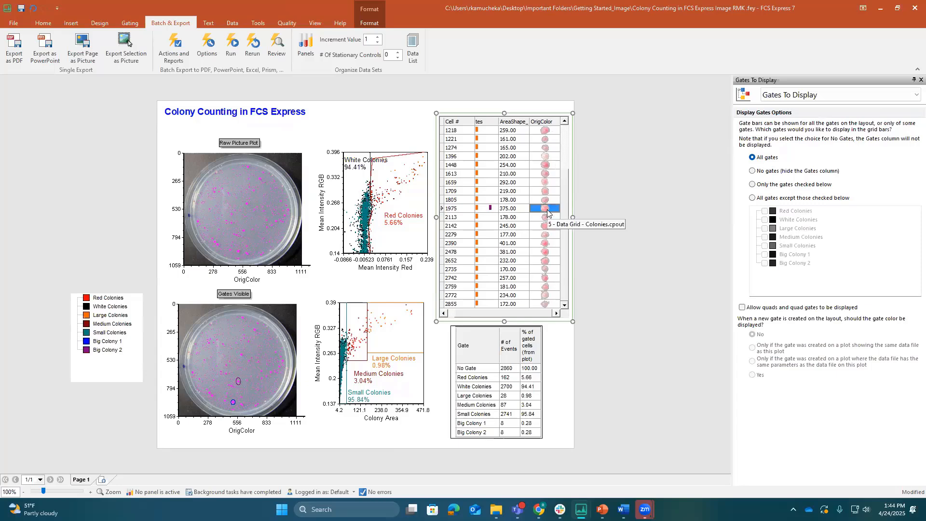
Move the Large Colonies gate slightly upward on the Colony Area plot
left_click(402, 343)
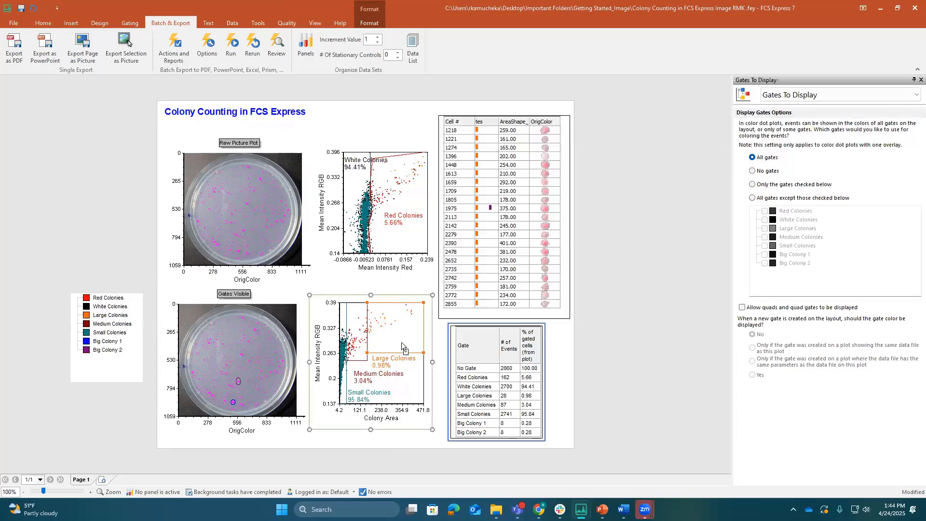
mouse_move(396, 339)
left_mouse_down()
mouse_move(376, 339)
mouse_move(376, 355)
mouse_move(403, 339)
mouse_move(375, 333)
mouse_move(376, 343)
mouse_move(398, 339)
left_mouse_up()
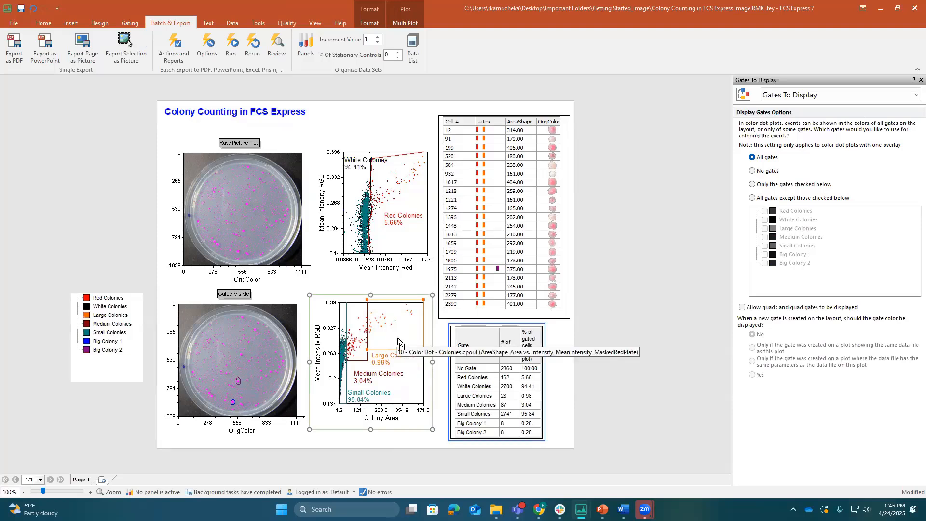
Switch to the Batch Analysis RMK layout and move gate R6 up over the main Brightfield Contrast population, then back down to the lower events
mouse_move(581, 509)
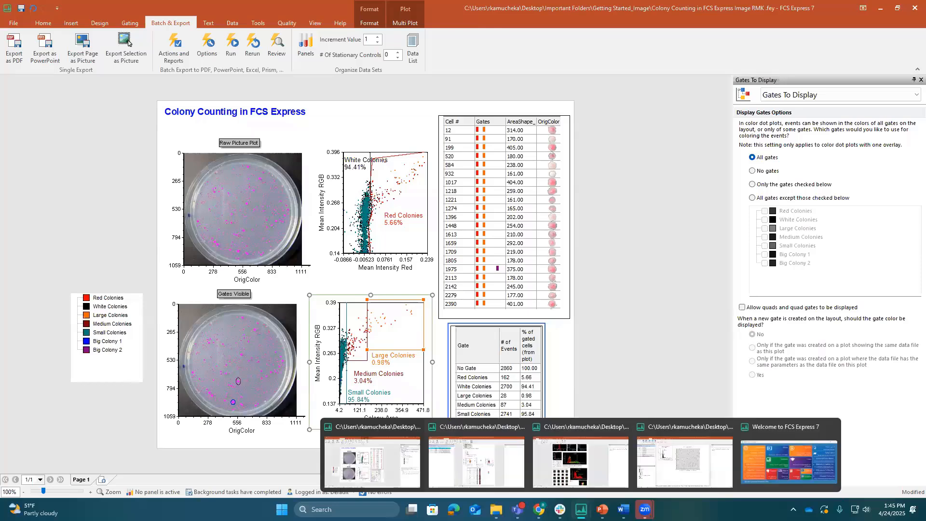
left_click(485, 467)
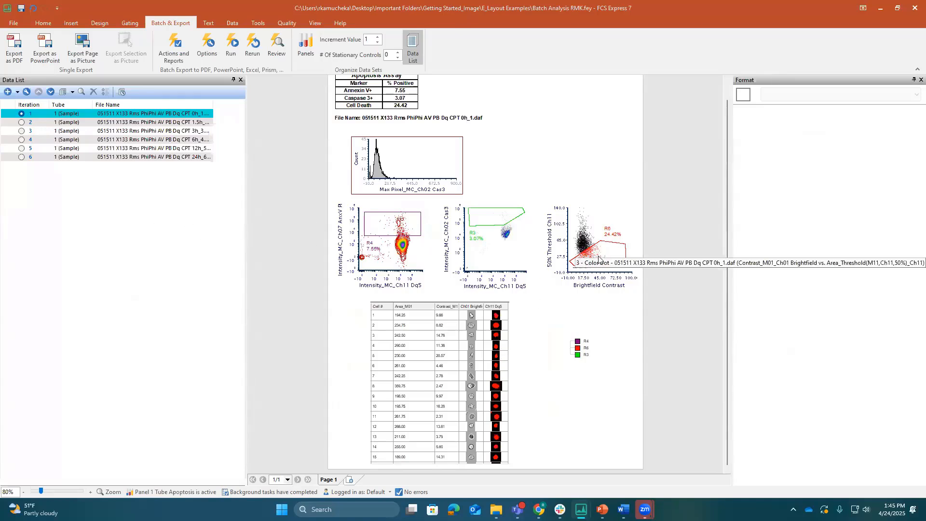
left_click_drag(600, 259, 596, 222)
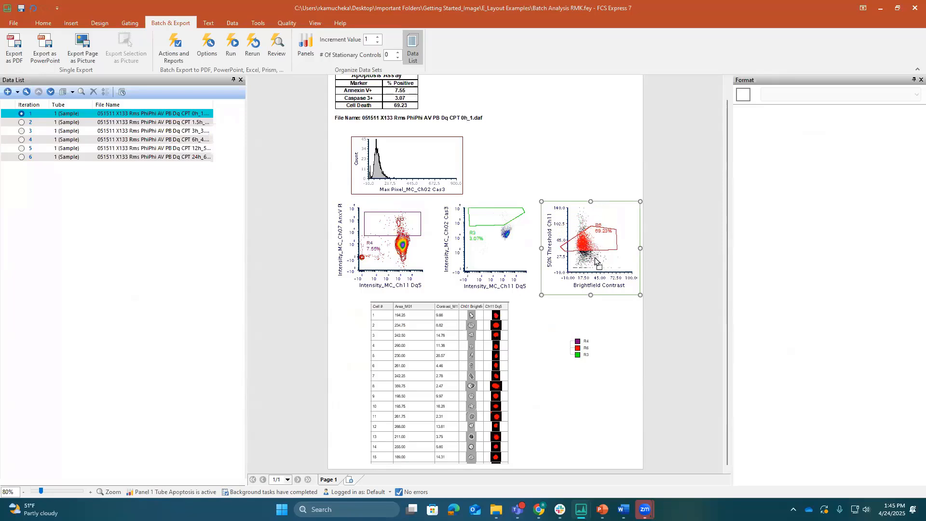
left_click_drag(594, 258, 598, 263)
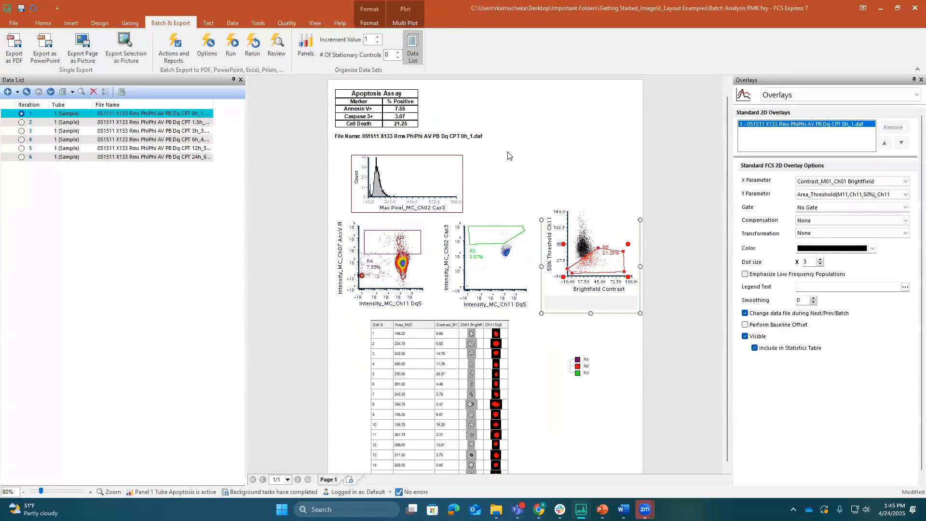
scroll(510, 156, "down", 1)
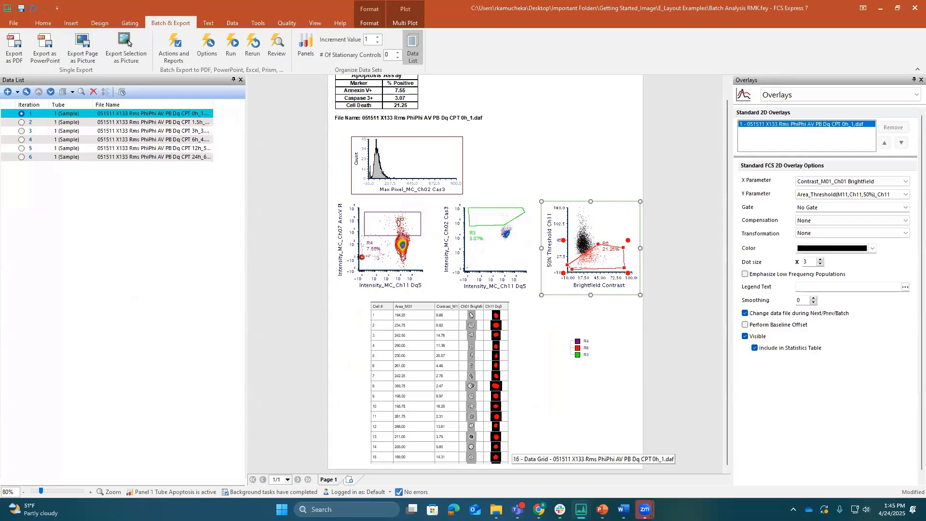
Switch to the Amnis Cell Cycle Report RMK layout and examine its cell cycle plots, statistics tables and cell images
mouse_move(582, 510)
left_click(589, 474)
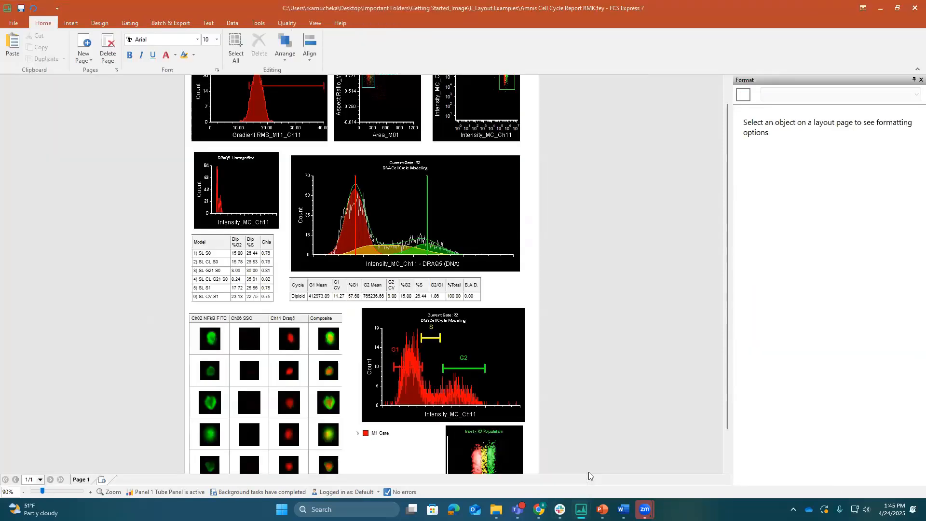
scroll(687, 231, "up", 1)
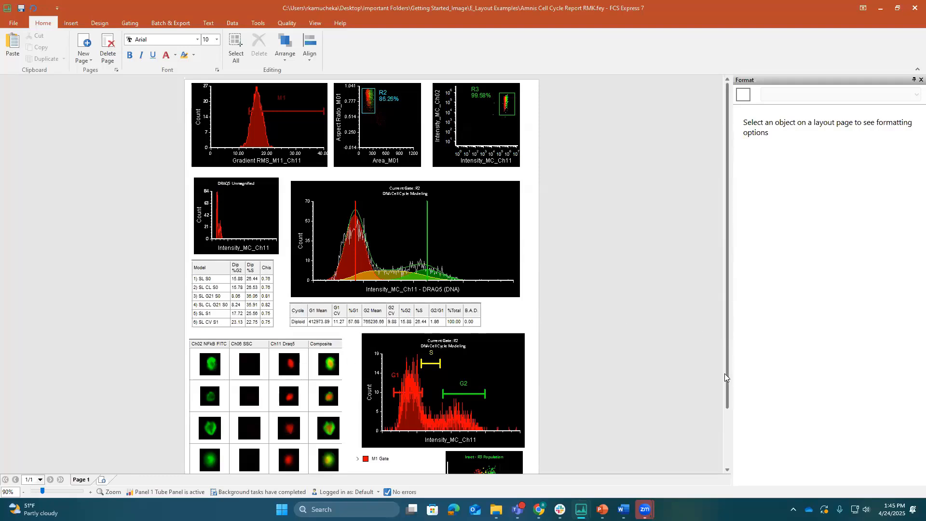
scroll(726, 399, "down", 3)
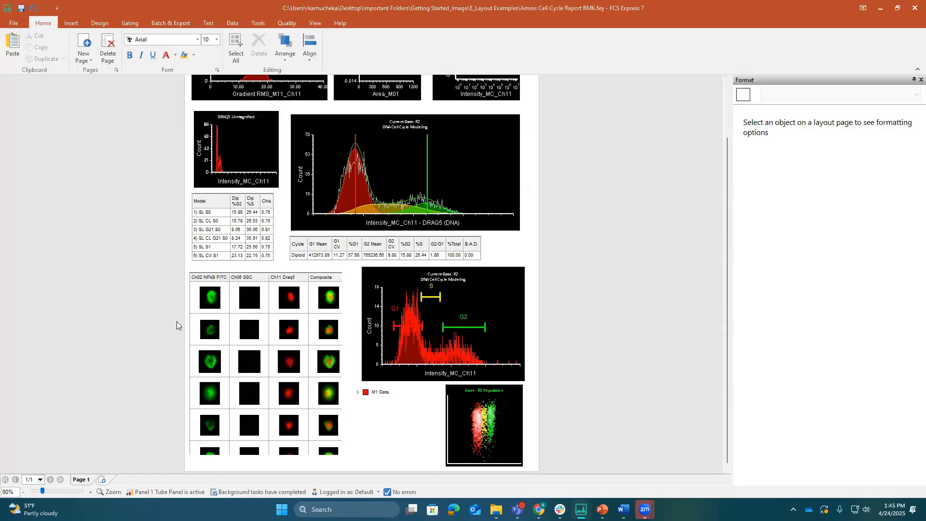
Open the batch actions and reports, and review the statistics included in the Excel (Column Mode) report with the list widened
left_click(166, 24)
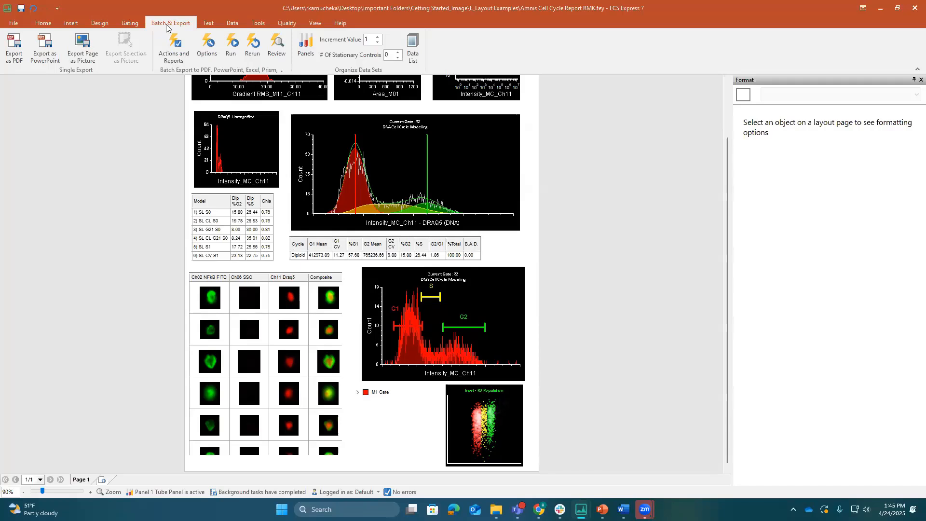
left_click(171, 55)
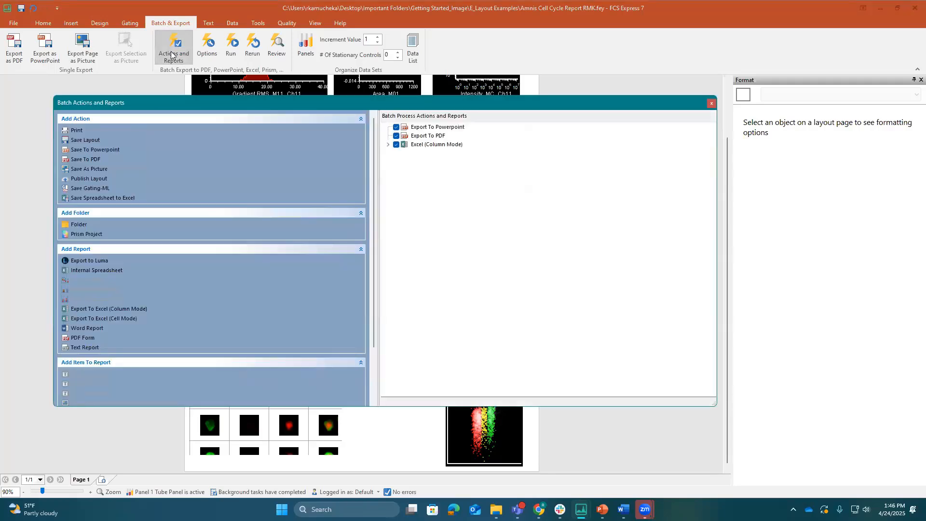
left_click(388, 145)
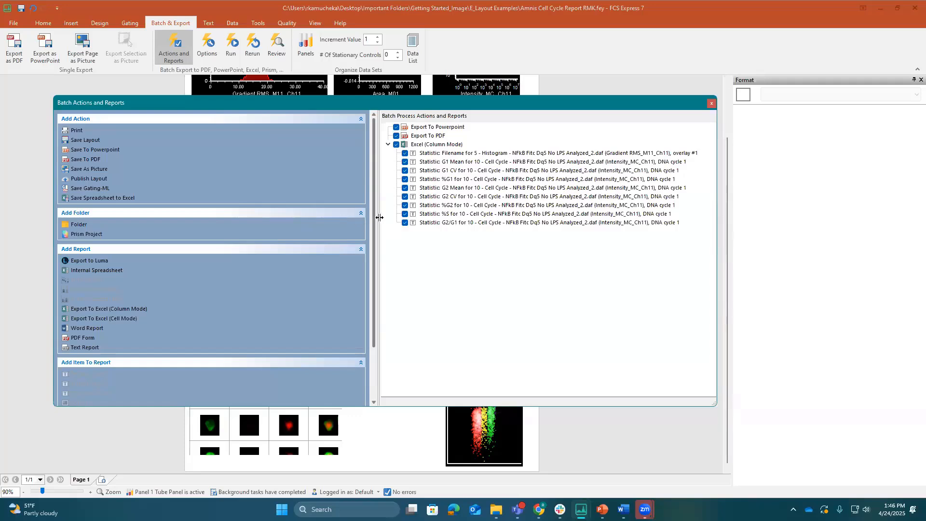
left_click_drag(379, 215, 321, 222)
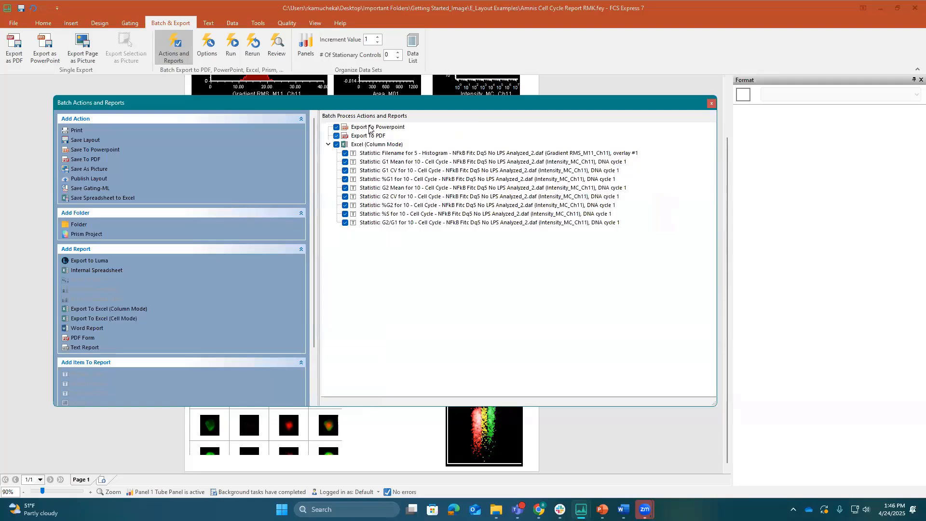
Open the Export To Powerpoint action for editing and examine its quality, mode and append options
double_click(365, 128)
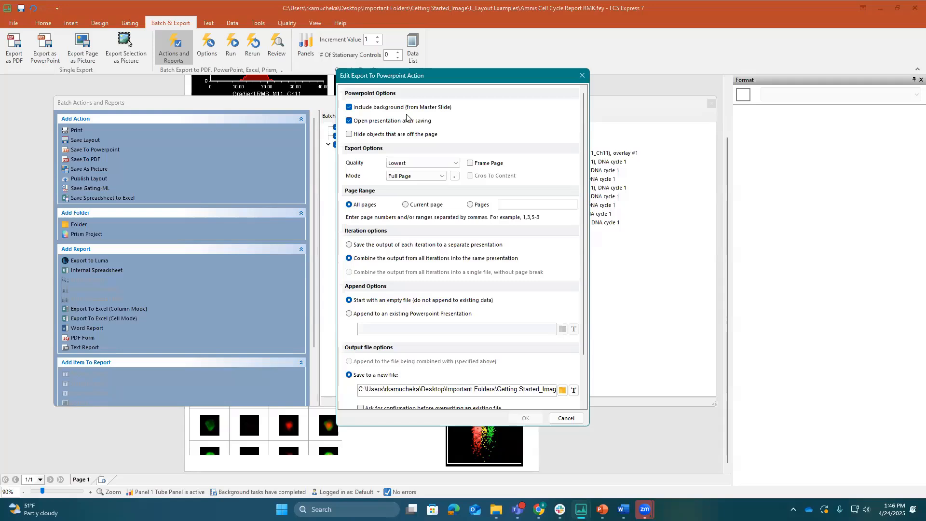
left_click(411, 164)
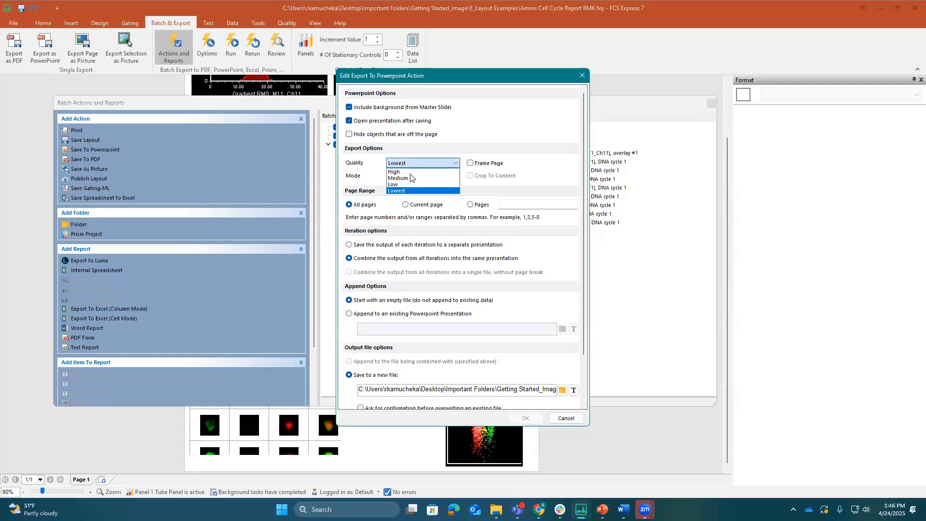
left_click(422, 162)
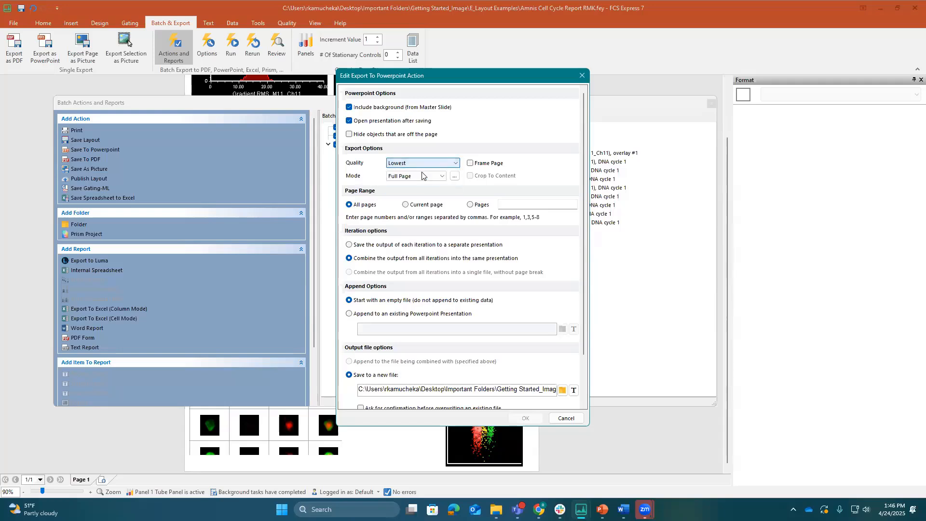
left_click(422, 176)
left_click(422, 179)
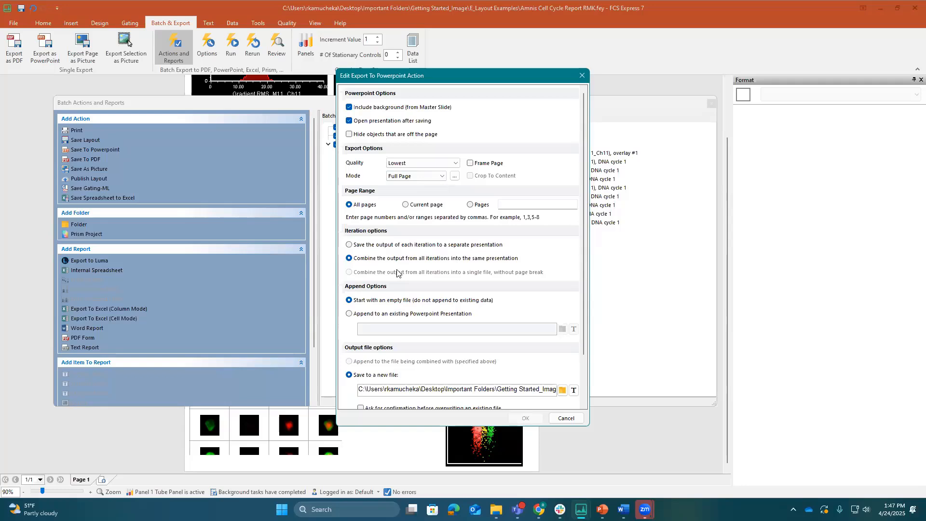
left_click(349, 313)
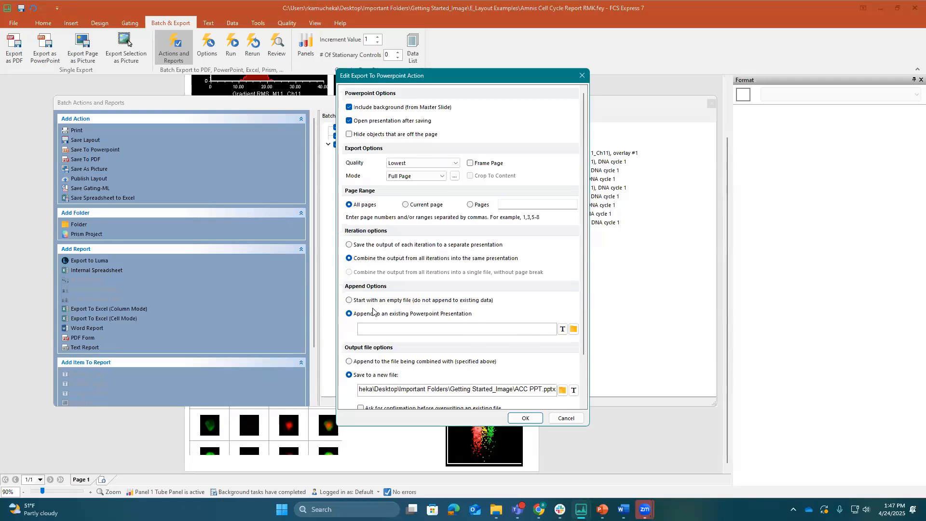
left_click(349, 300)
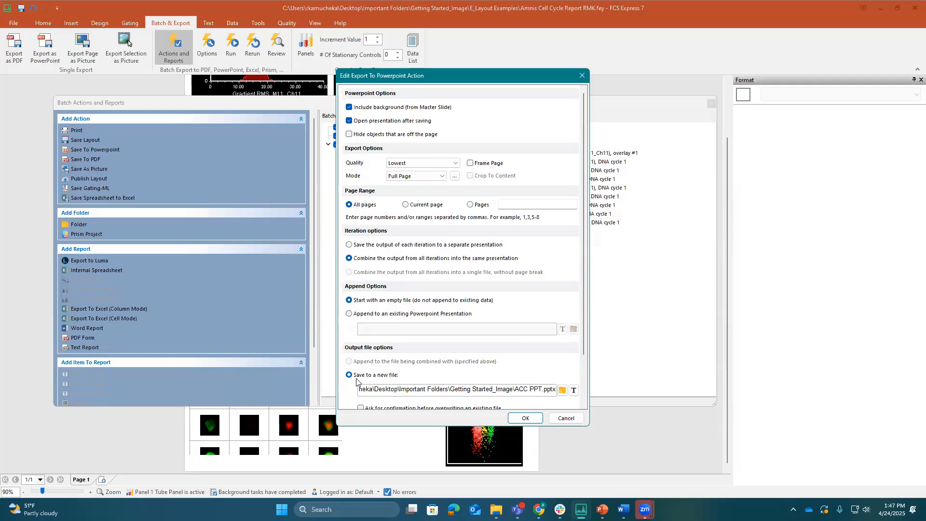
Examine the PowerPoint export's output file options and the System tokens available for its file name, inserting none, and close the action
scroll(439, 388, "down", 1)
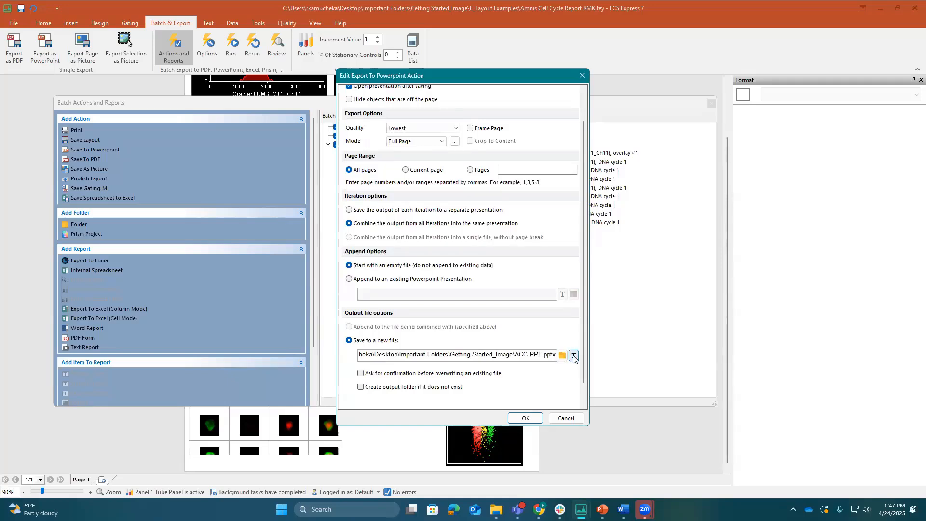
left_click(573, 356)
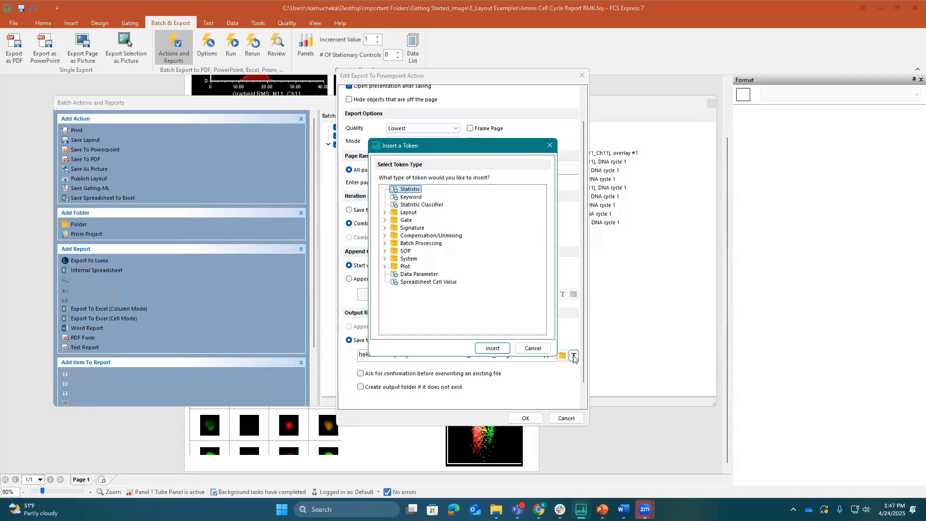
left_click(385, 260)
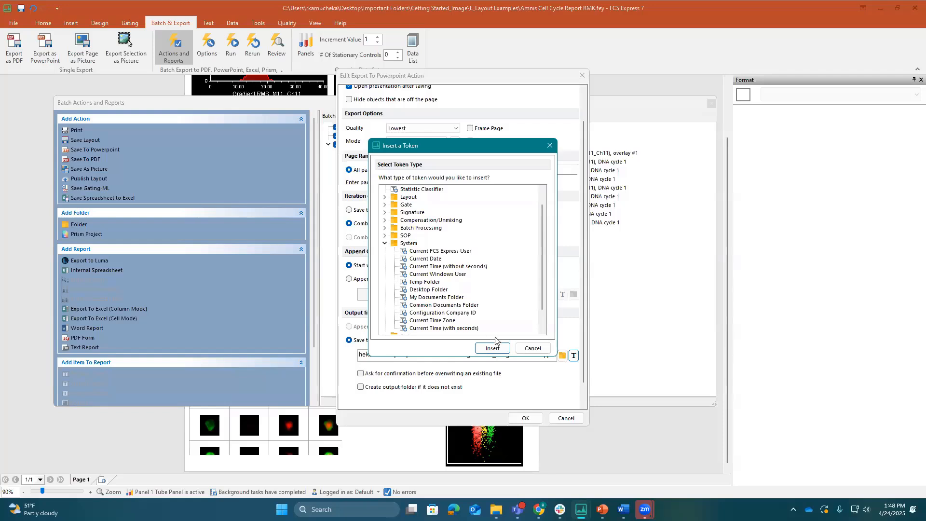
left_click(529, 350)
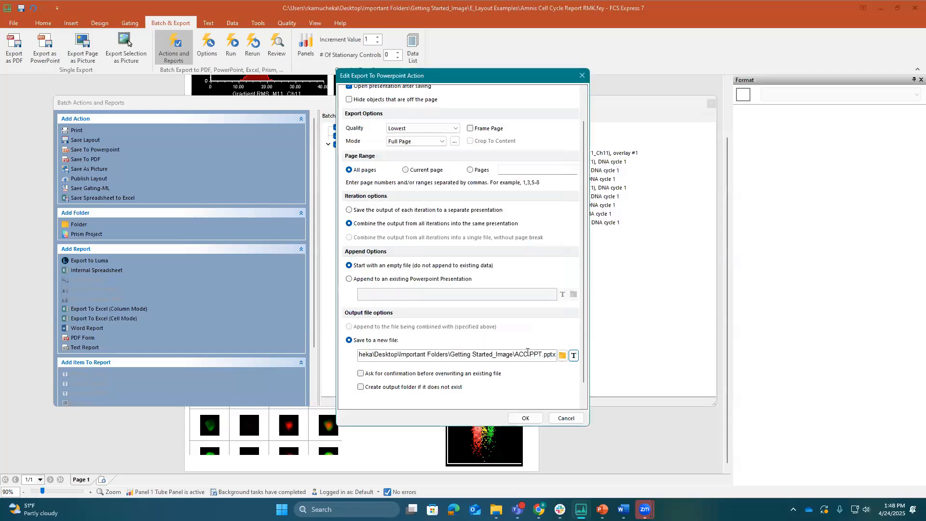
left_click(533, 423)
Open the Export To PDF action, examine its iteration, append and output file options, and close it without changes
left_click(368, 137)
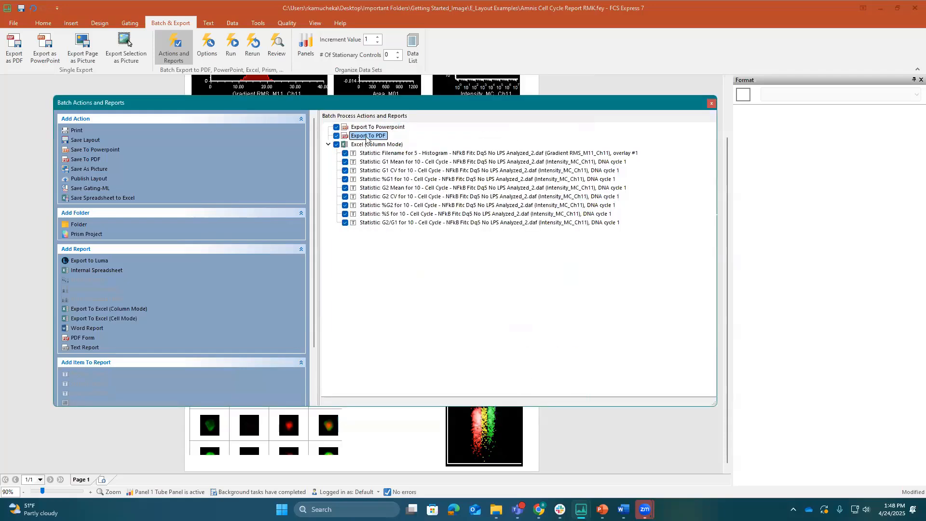
double_click(366, 137)
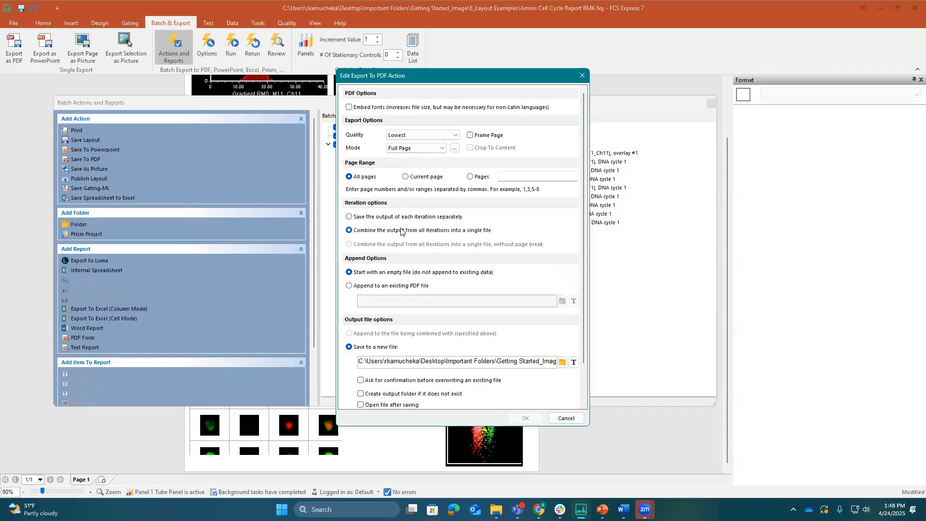
scroll(401, 230, "down", 2)
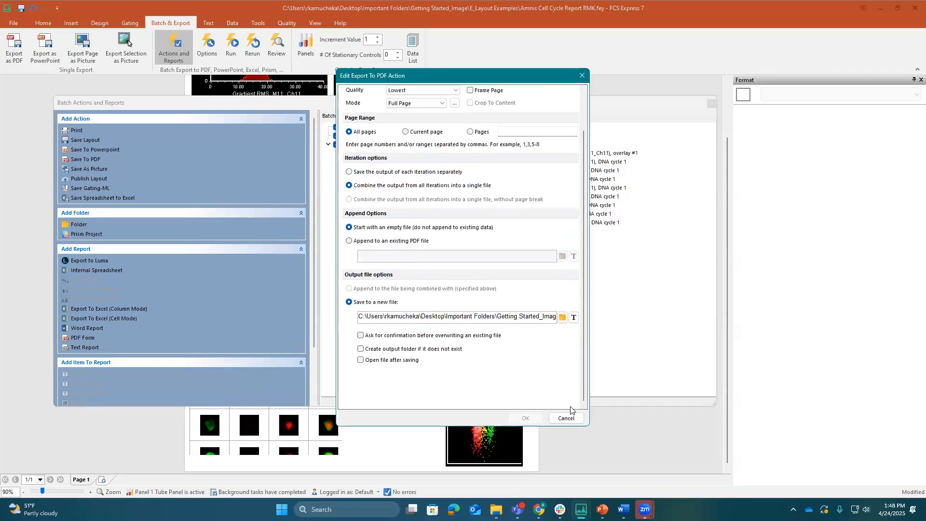
left_click(566, 419)
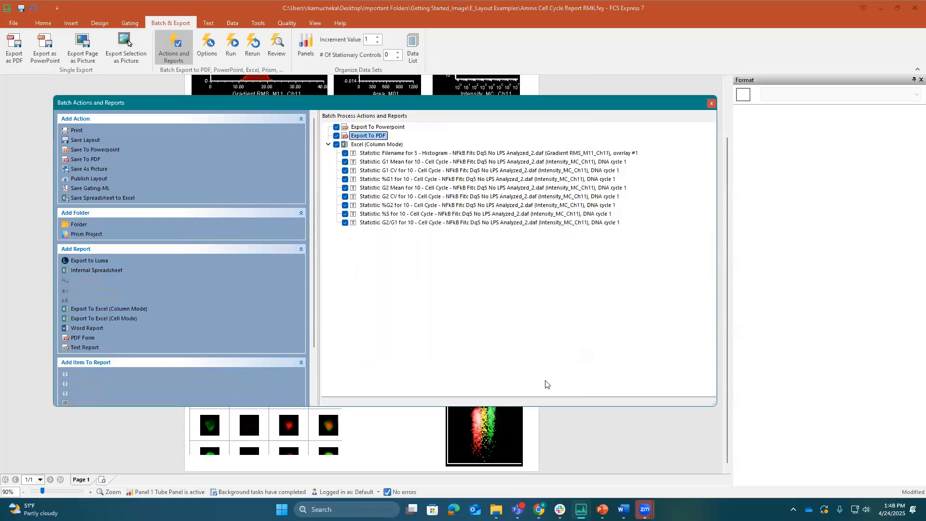
Open the Filename statistic of the Excel (Column Mode) report, examine its data source and column name settings, and cancel
left_click(376, 145)
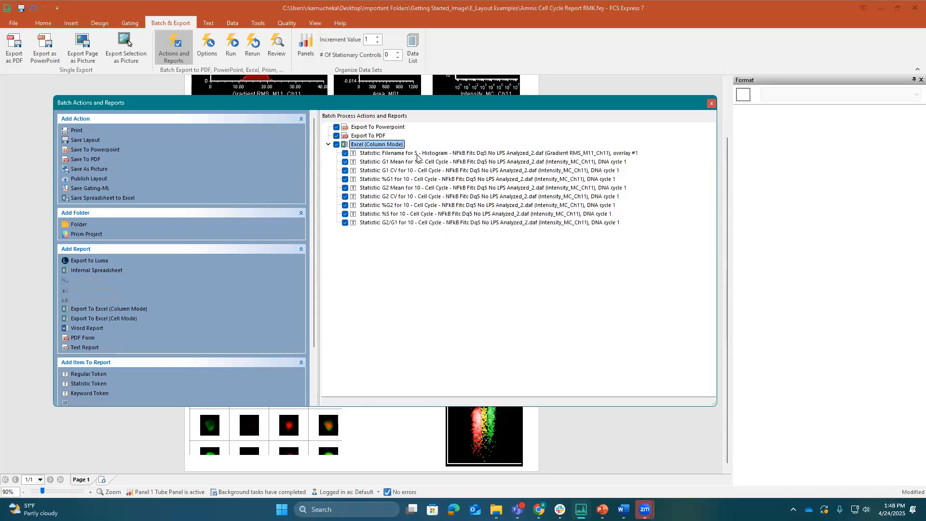
left_click(399, 154)
double_click(399, 154)
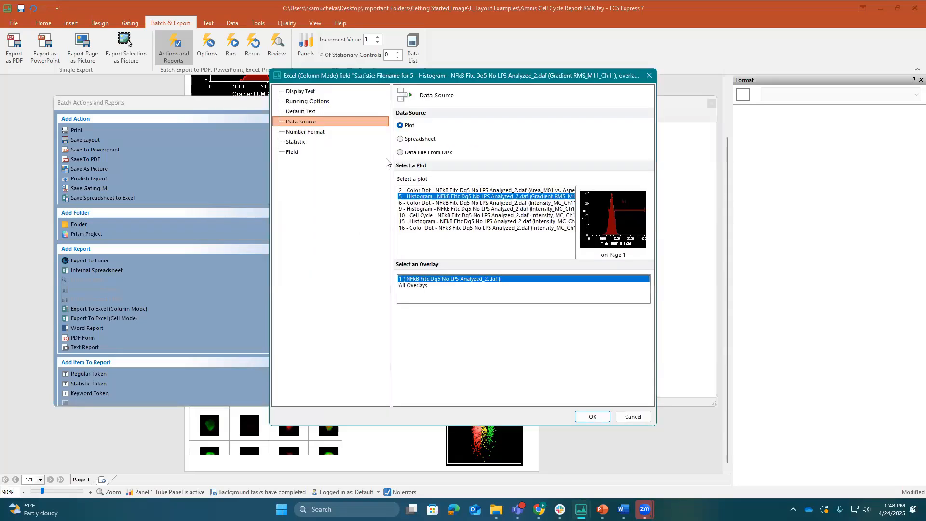
left_click(298, 154)
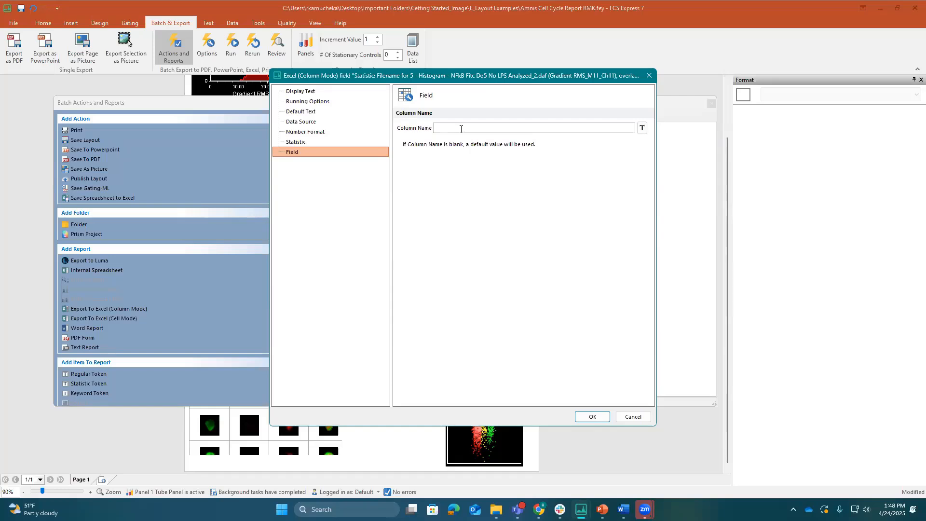
left_click(631, 417)
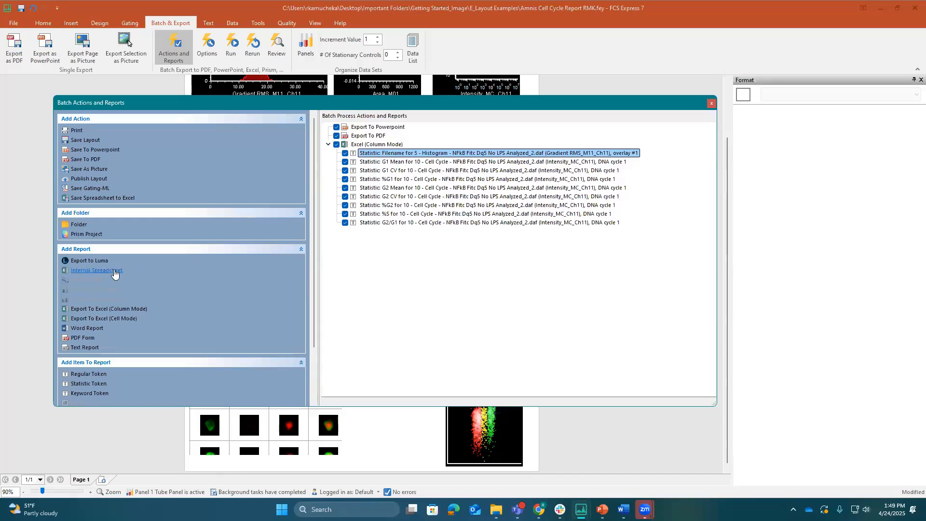
Examine the row, column and header options offered for an Internal Spreadsheet report, cancel it and close the batch actions
left_click(115, 271)
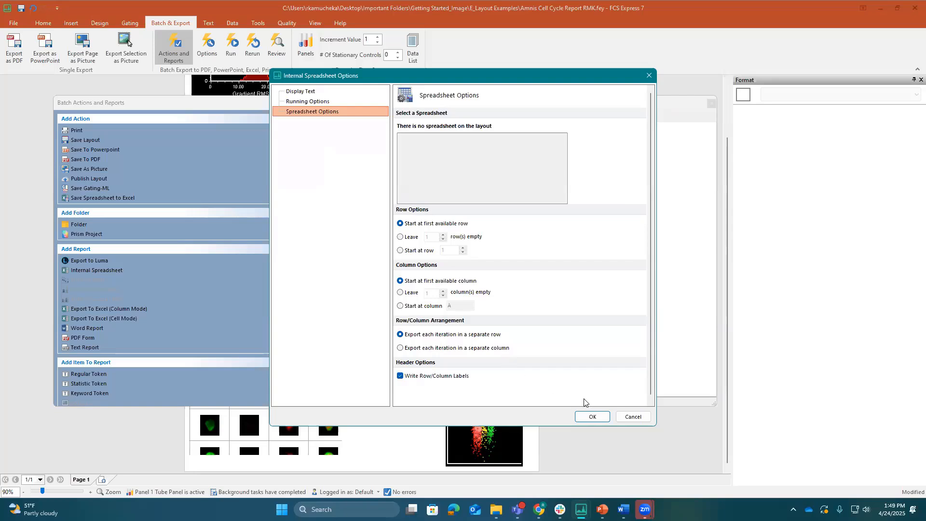
left_click(626, 420)
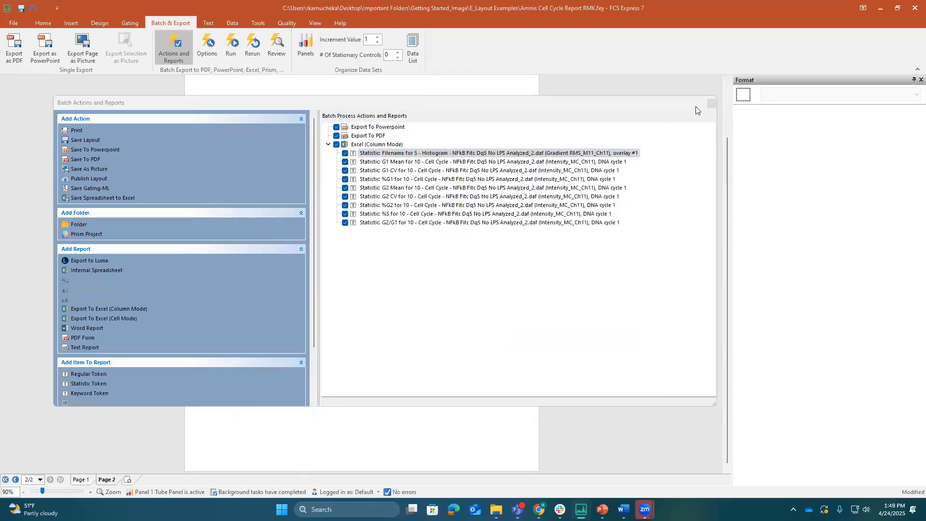
left_click(711, 104)
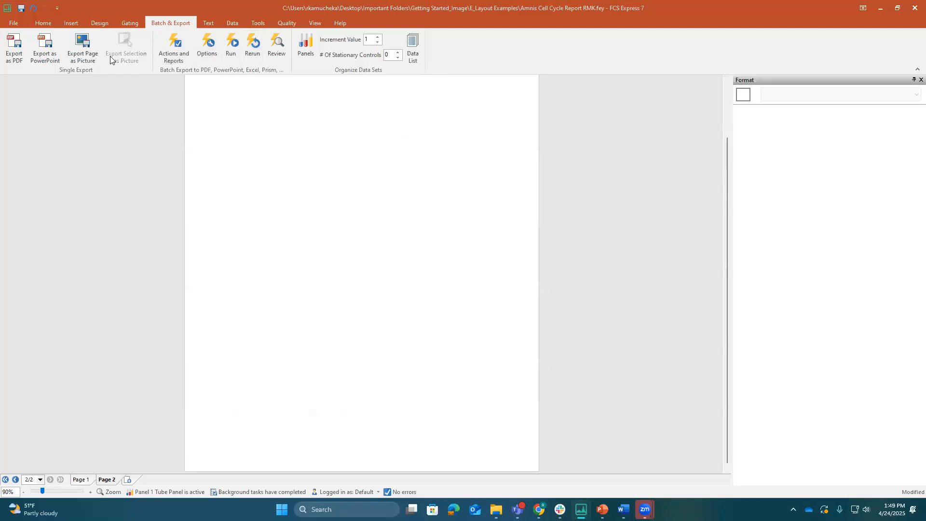
Insert a spreadsheet on the blank second page and position it within the margins near the top of the page
left_click(73, 24)
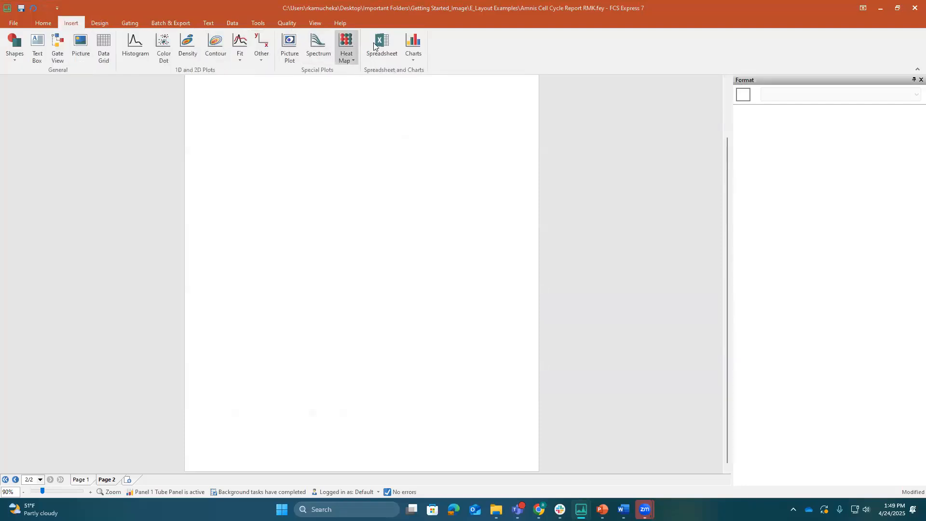
left_click(265, 114)
left_click(548, 300)
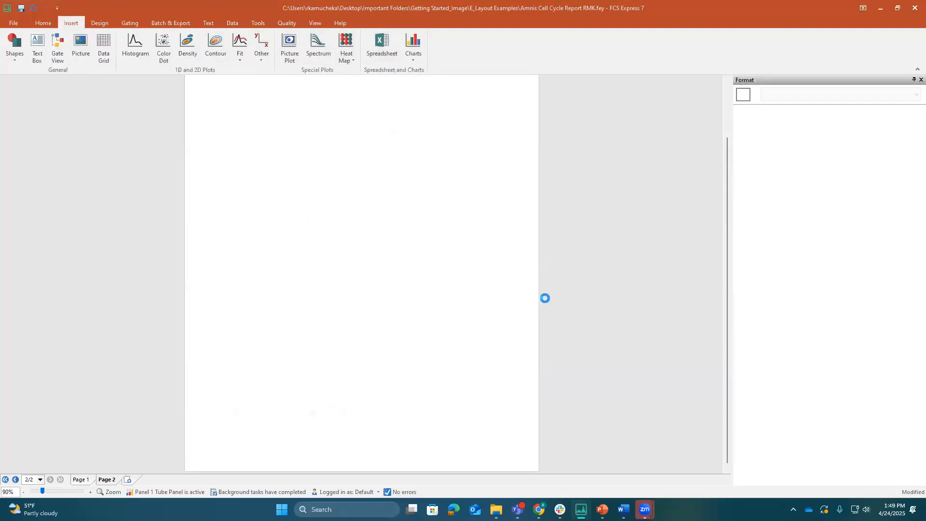
left_click_drag(336, 177, 507, 265)
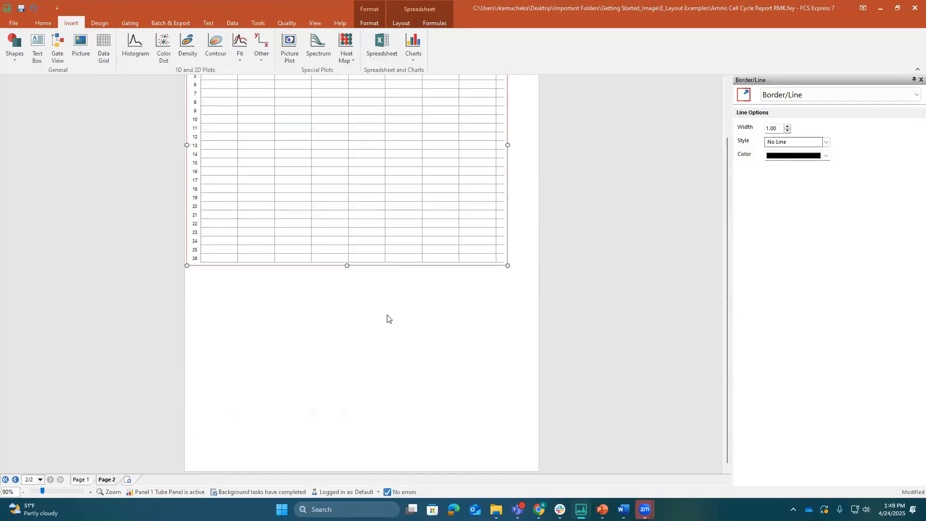
scroll(386, 316, "up", 2)
left_click_drag(304, 91, 321, 95)
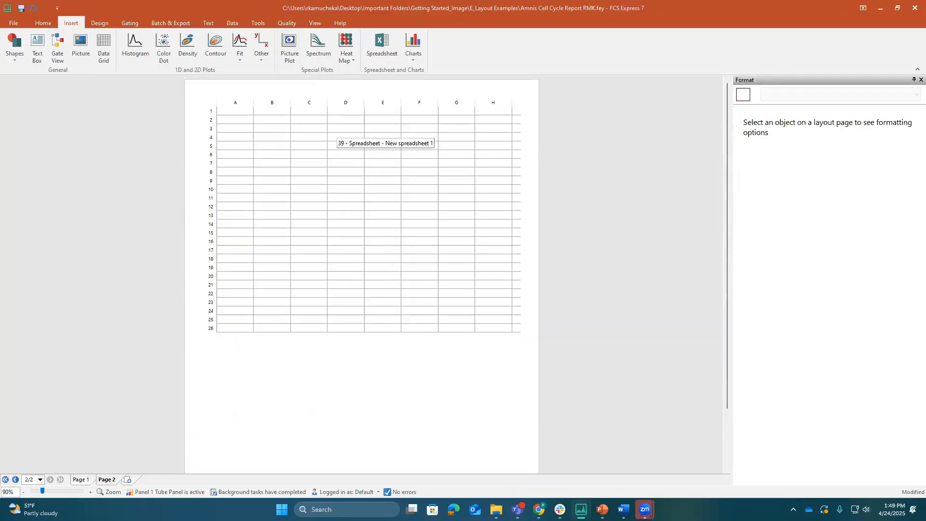
Return to page 1 and add an Internal Spreadsheet report to the batch actions, targeting New spreadsheet 1 with the default options
left_click(581, 509)
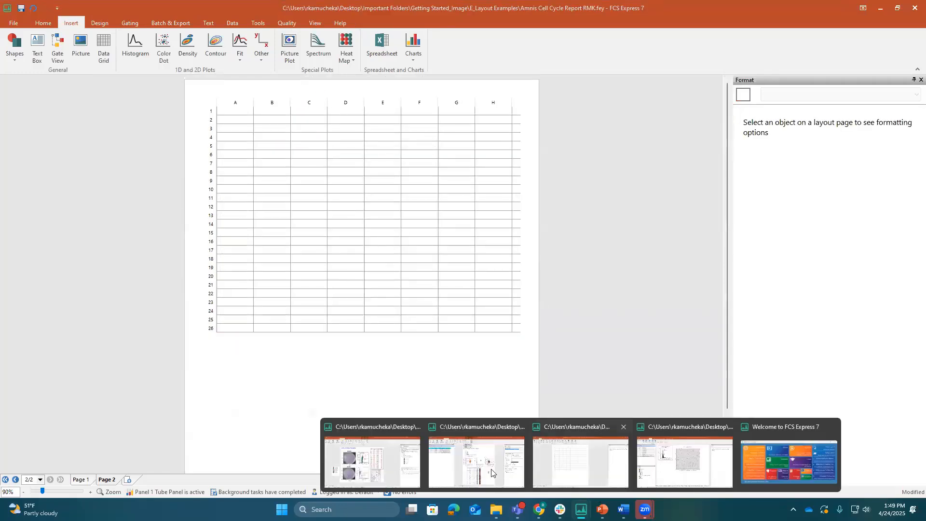
left_click(524, 470)
left_click(82, 479)
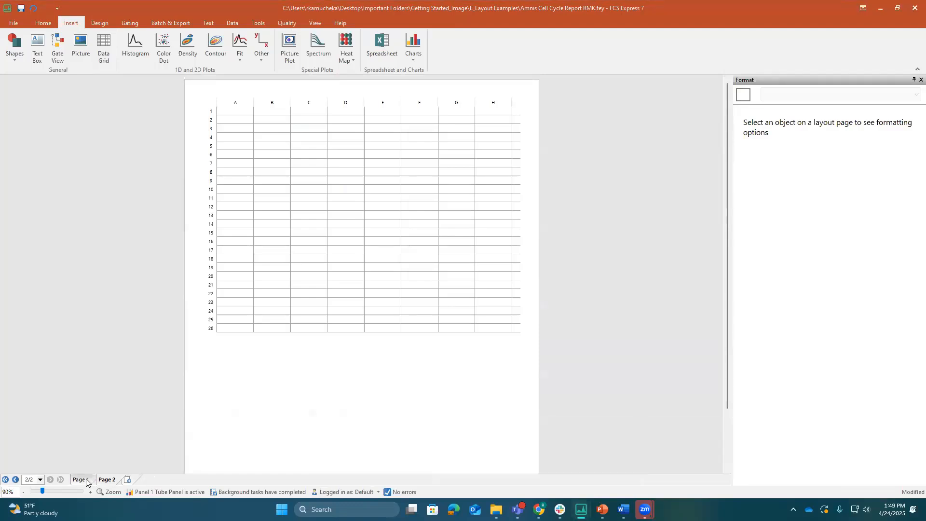
left_click(159, 23)
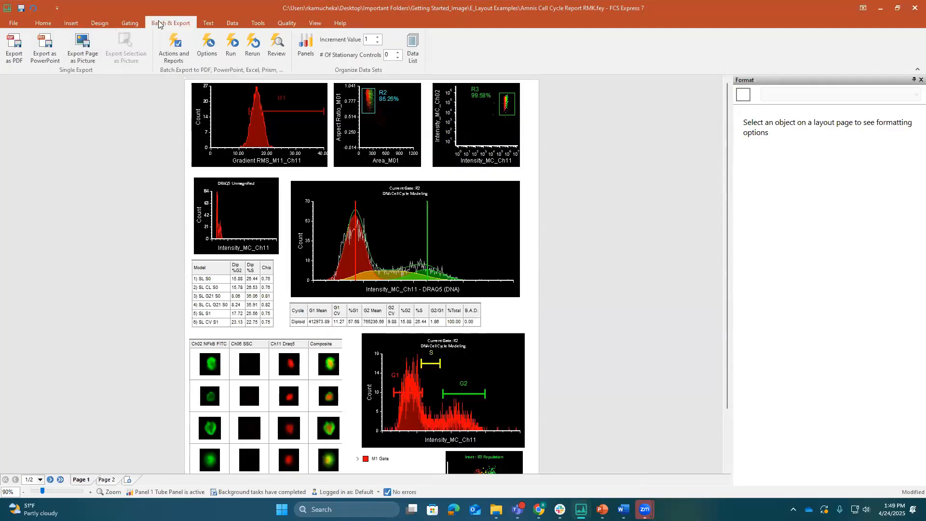
left_click(169, 48)
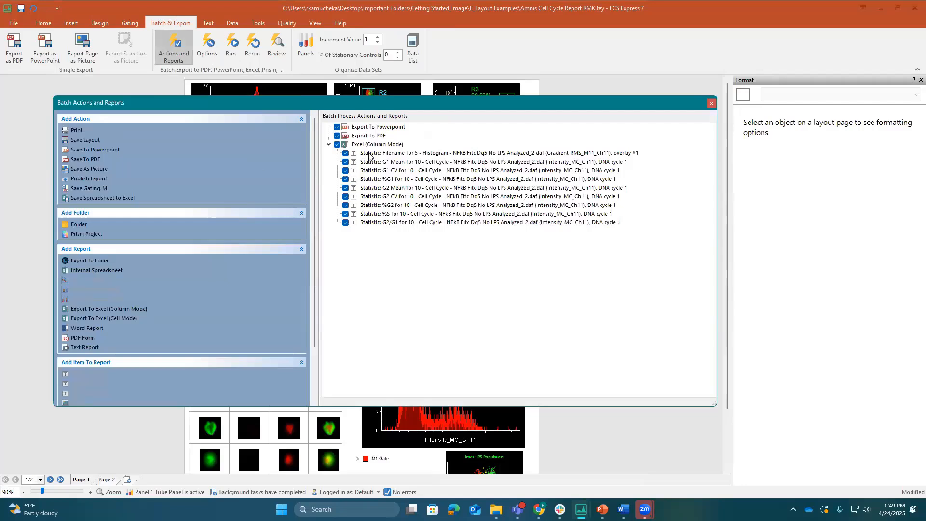
left_click(97, 271)
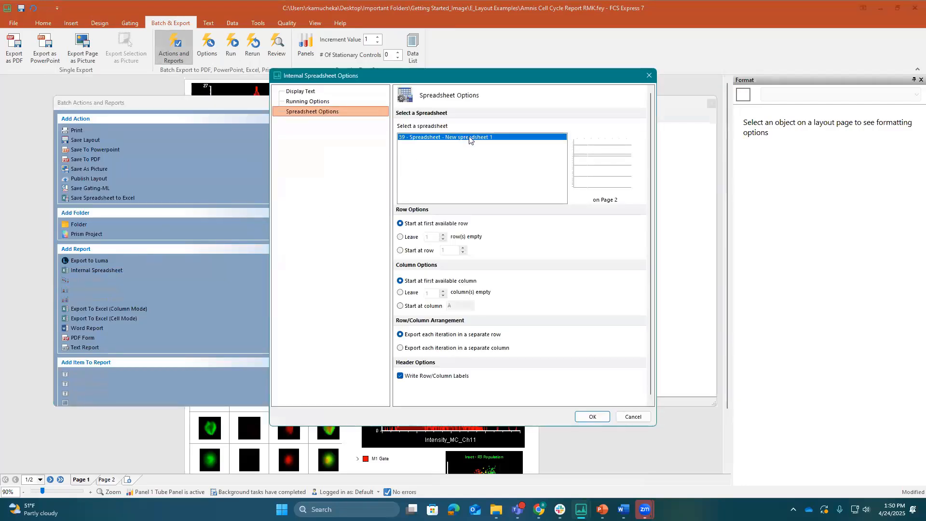
left_click(592, 418)
Copy all the statistics, Filename through G2/G1, from the Excel (Column Mode) report into the Internal Spreadsheet report
left_click(411, 155)
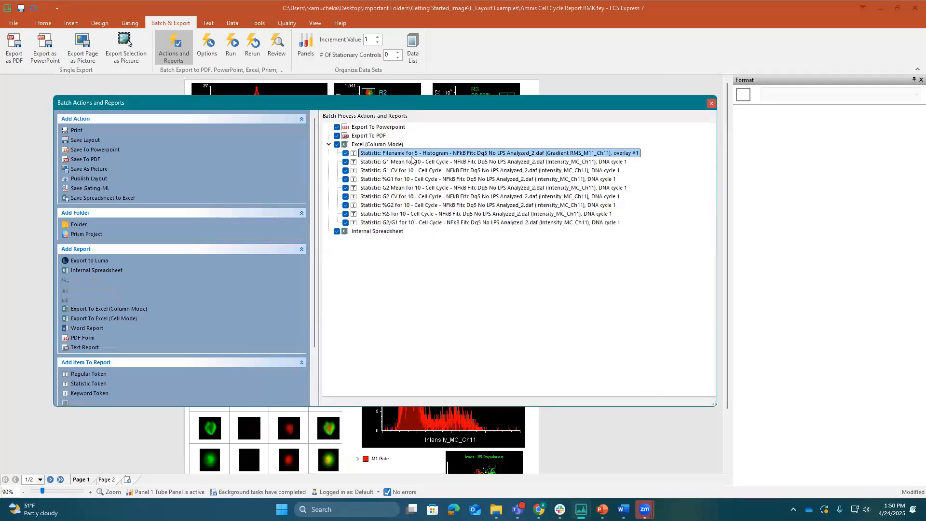
left_click(411, 223, "shift")
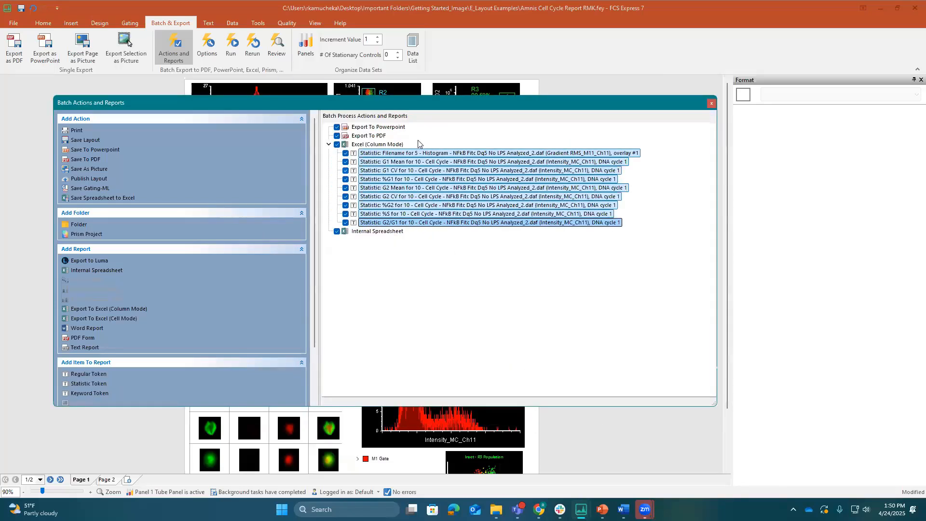
right_click(411, 153)
left_click(430, 159)
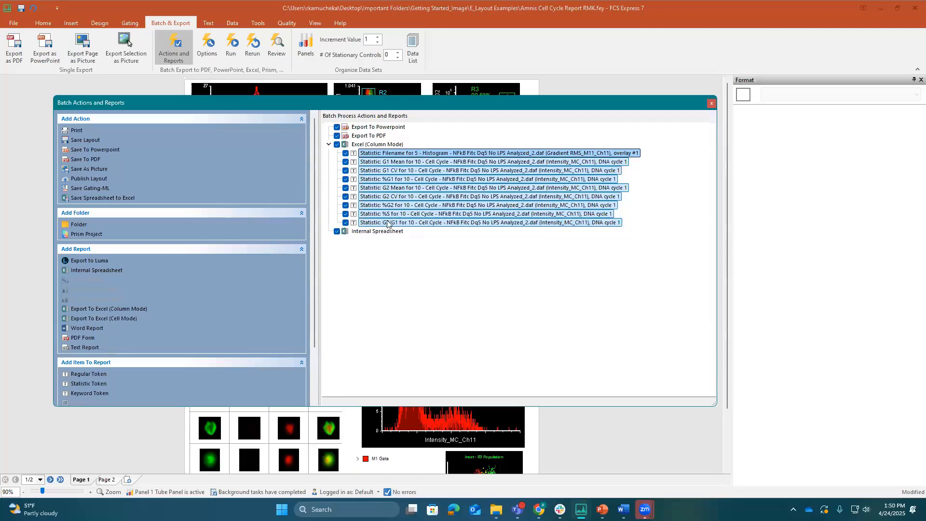
right_click(382, 232)
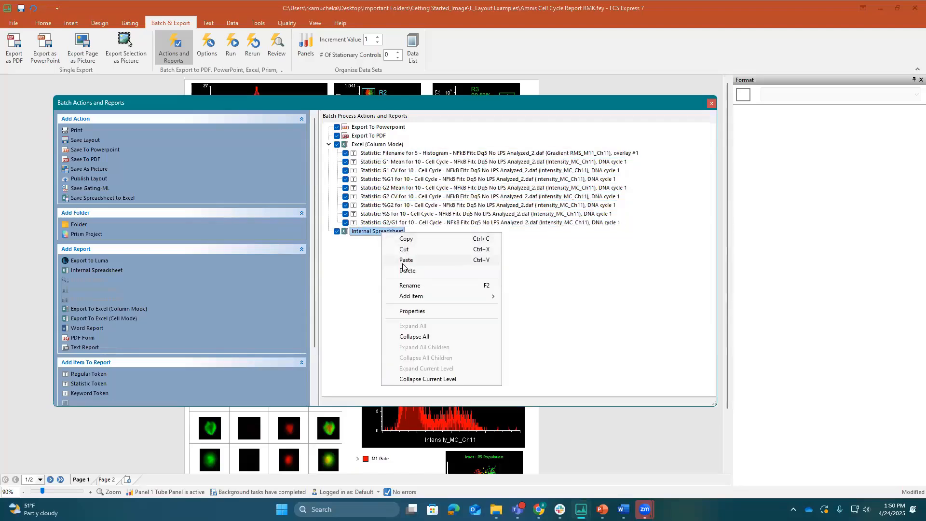
left_click(403, 261)
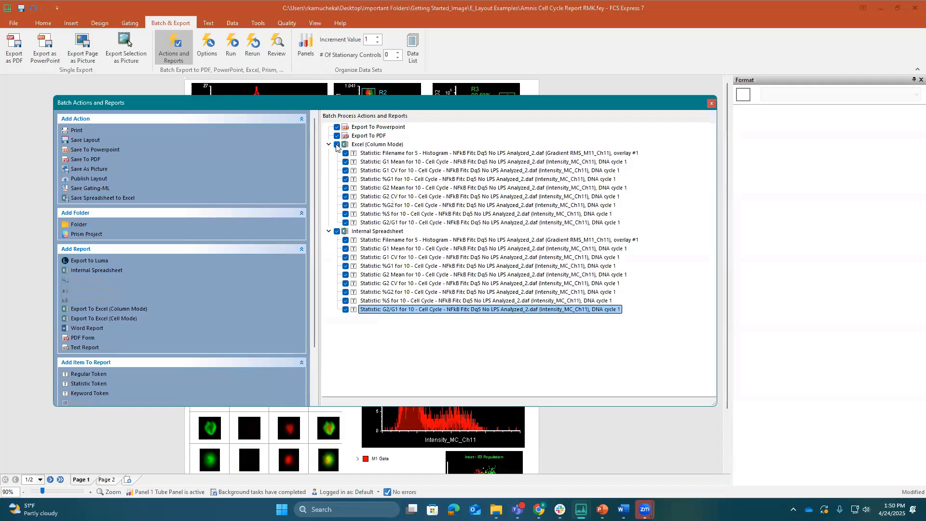
Toggle whether the Powerpoint and PDF exports run in the batch, leaving Powerpoint included, and close the batch actions
left_click(336, 128)
left_click(337, 135)
left_click(336, 128)
left_click(711, 104)
Check the data list for the files included and run the batch process
left_click(413, 48)
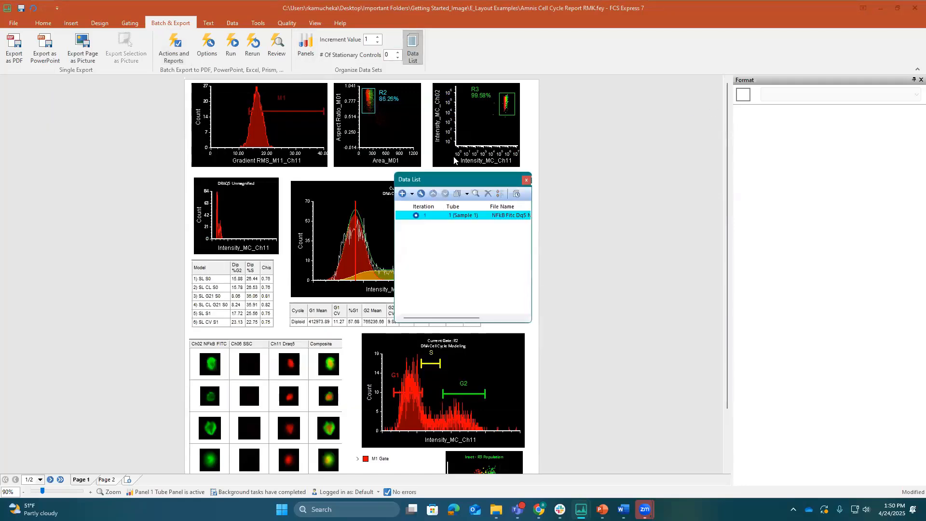
left_click(526, 180)
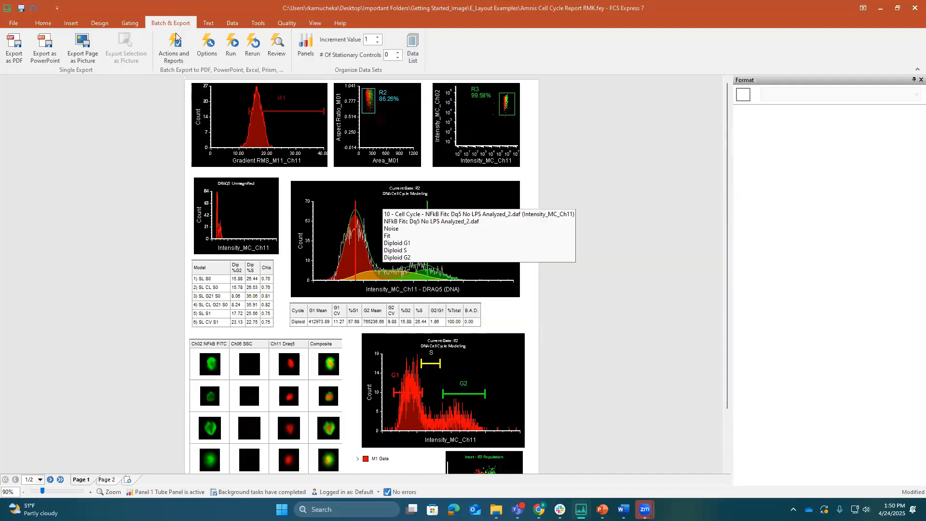
left_click(231, 48)
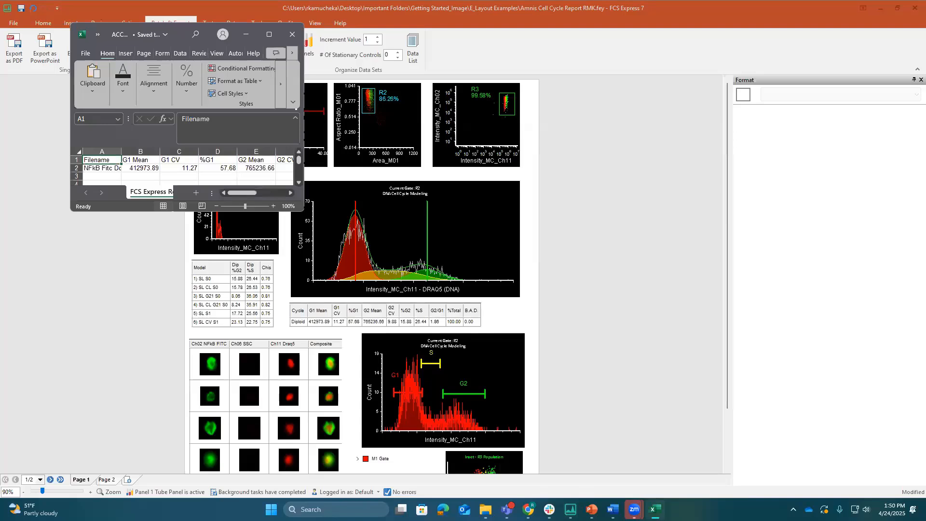
Examine the exported ACC Excel.xlsx report in a full-screen Excel window, and view the ACC PPT.pptx presentation in a maximized PowerPoint window
left_click(269, 34)
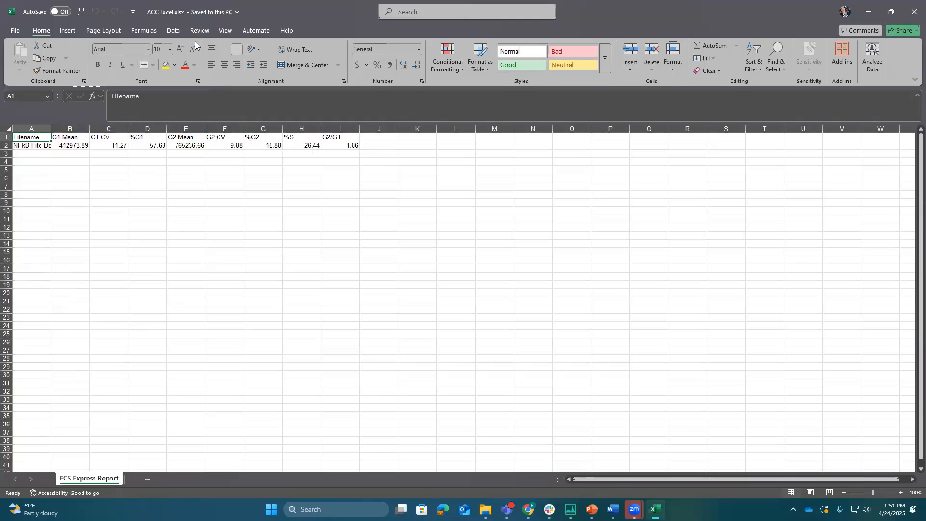
left_click(875, 14)
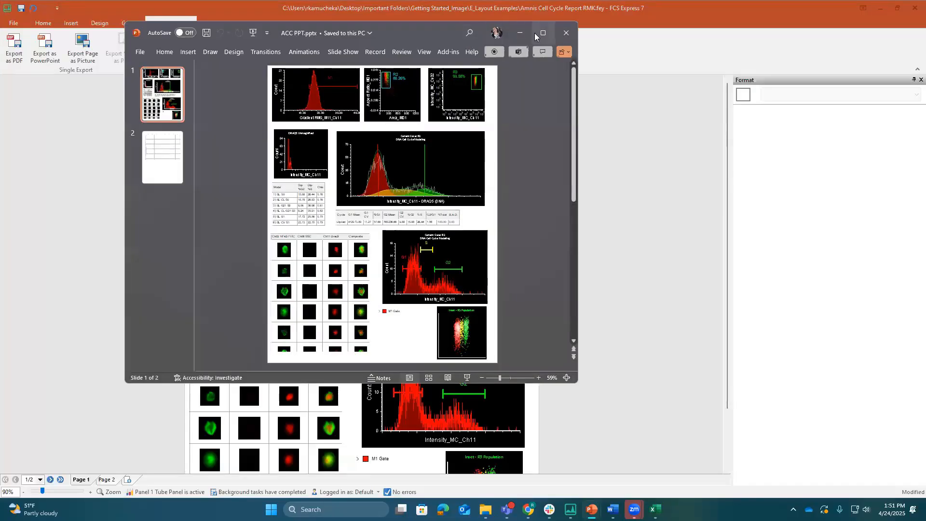
left_click(538, 34)
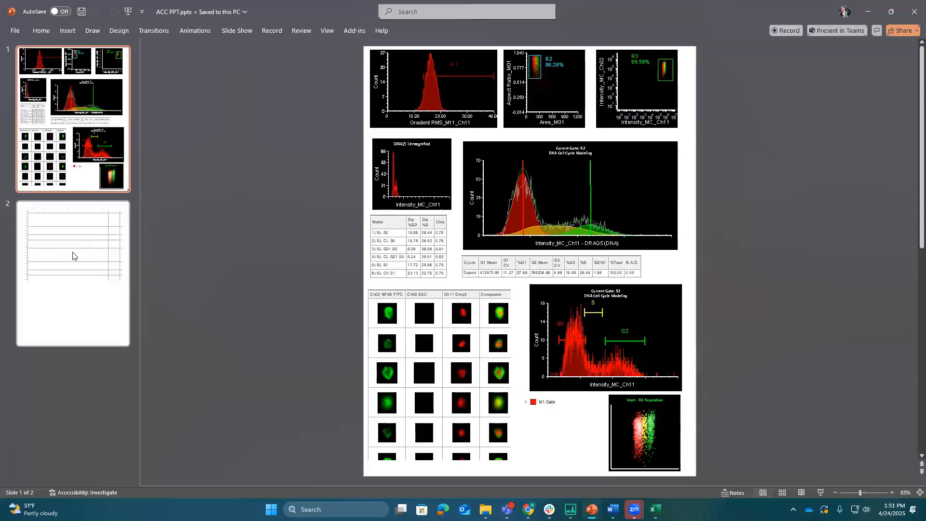
View the second and first slides of the exported ACC PPT.pptx presentation and close it
left_click(89, 242)
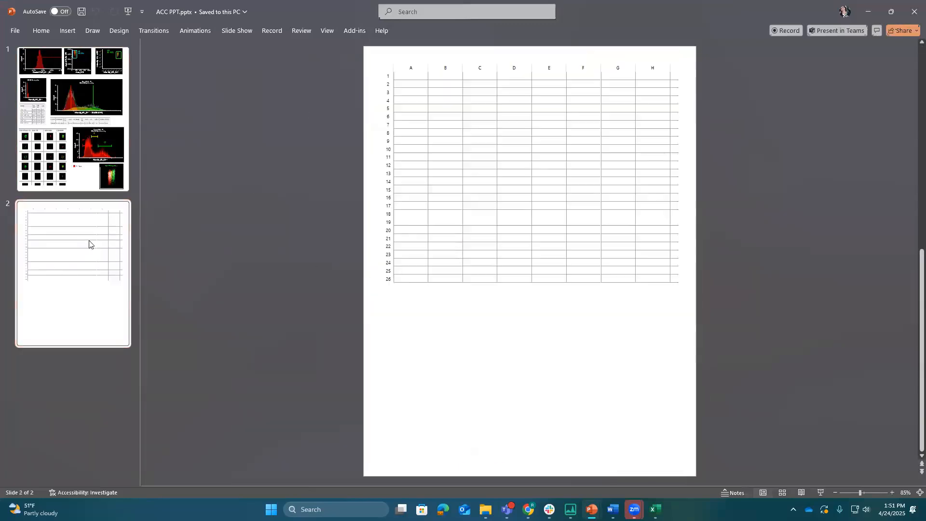
left_click(103, 173)
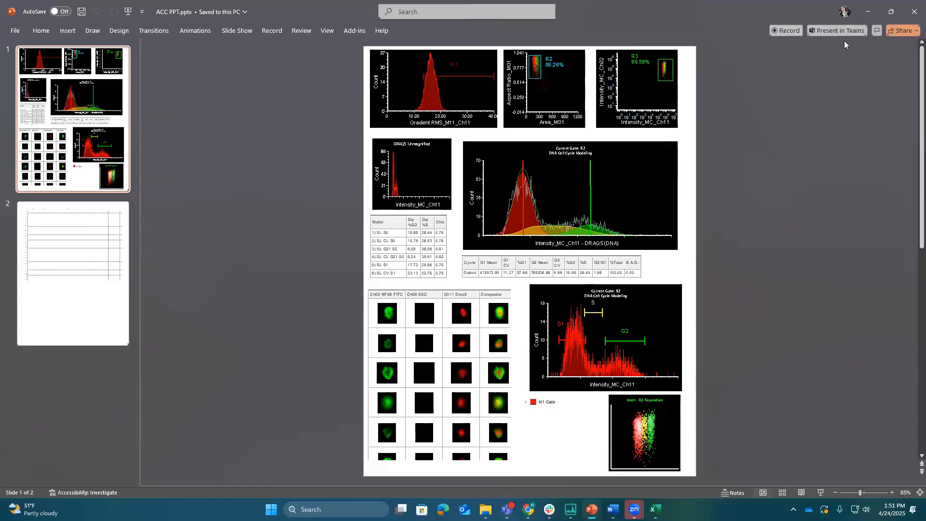
left_click(911, 10)
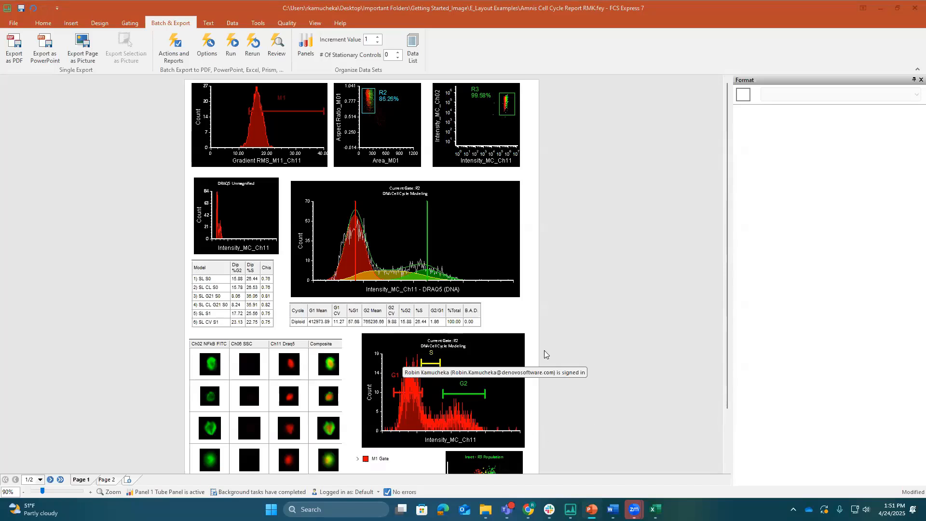
On Page 2 of the layout, shift the spreadsheet toward the page's left edge, widen it through column J and shorten it to seven rows
scroll(286, 409, "down", 2)
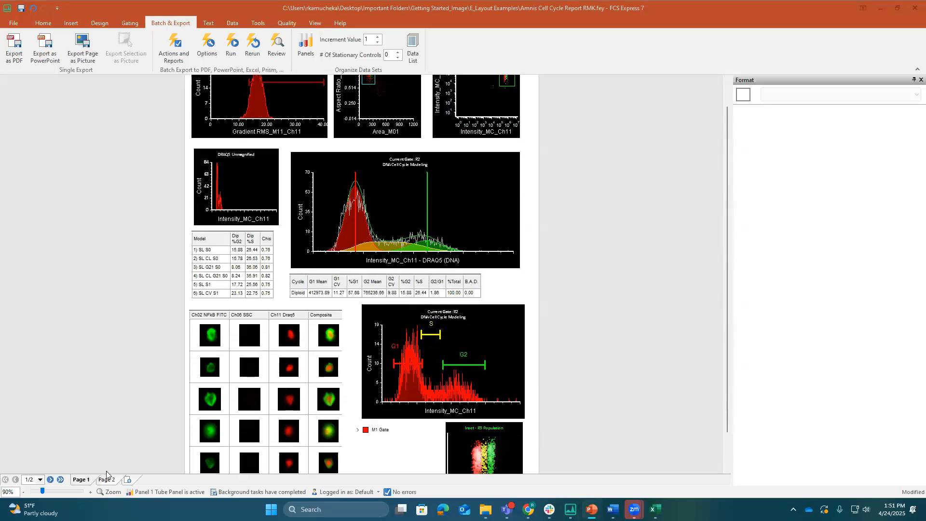
left_click(107, 478)
scroll(290, 193, "up", 2)
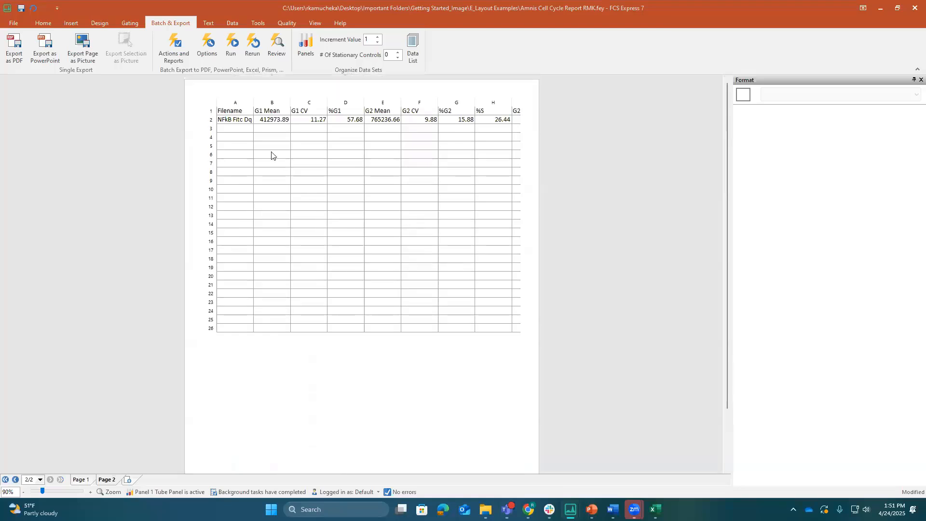
left_click(210, 189)
left_click_drag(204, 215, 172, 212)
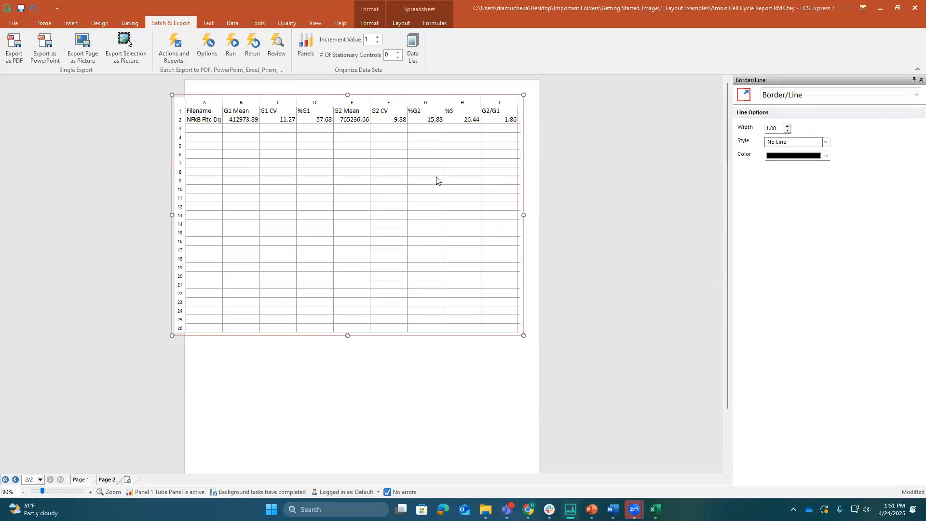
left_click_drag(550, 218, 550, 219)
left_click_drag(376, 272, 376, 169)
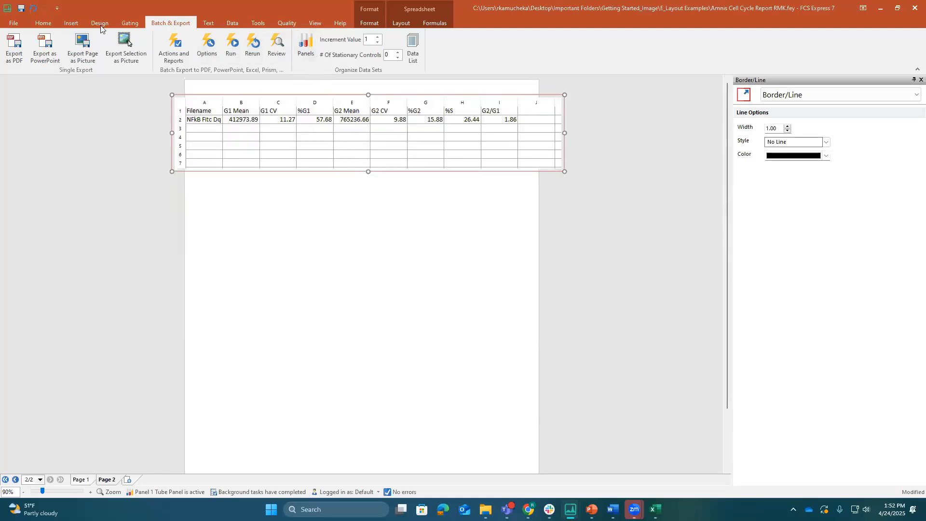
Insert a bar chart of G1 Mean by Filename below the spreadsheet on Page 2, spanning most of the page width
left_click(78, 25)
left_click(413, 55)
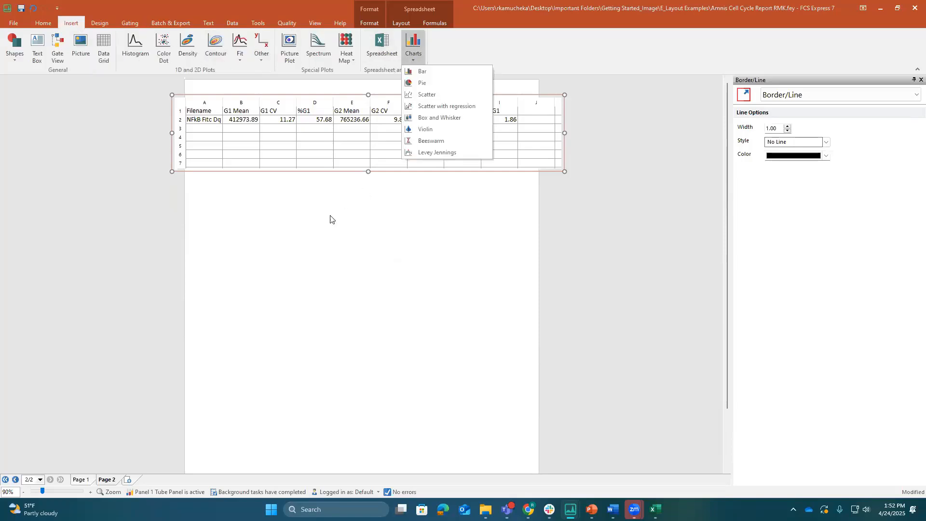
left_click(419, 71)
mouse_move(207, 205)
left_mouse_down()
mouse_move(331, 347)
mouse_move(500, 387)
left_mouse_up()
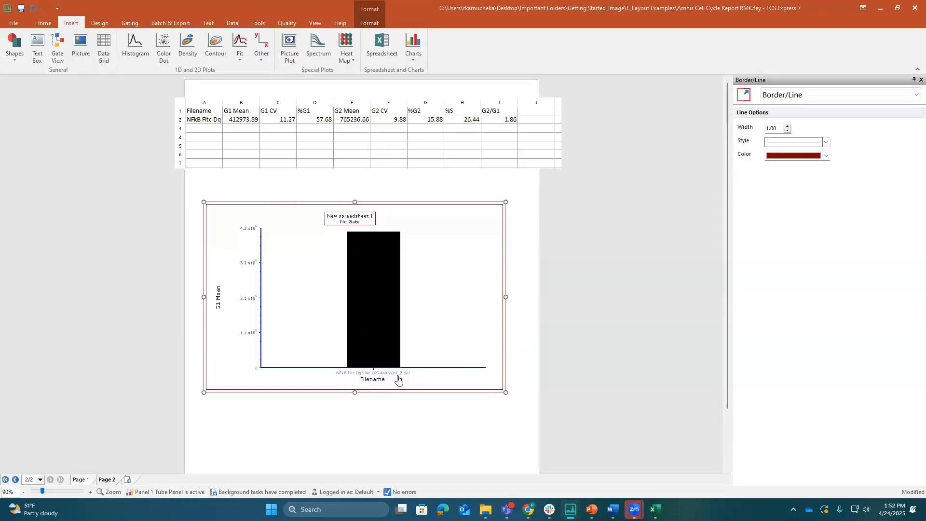
left_click(440, 433)
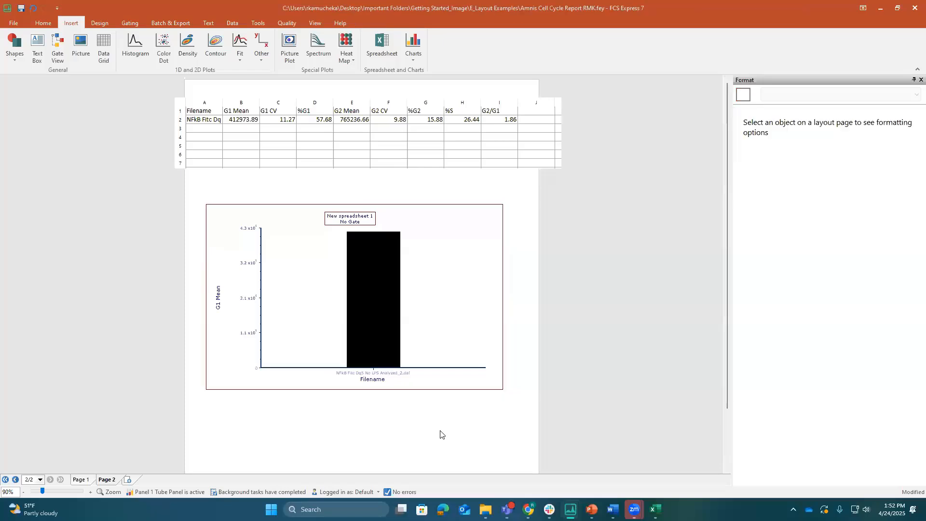
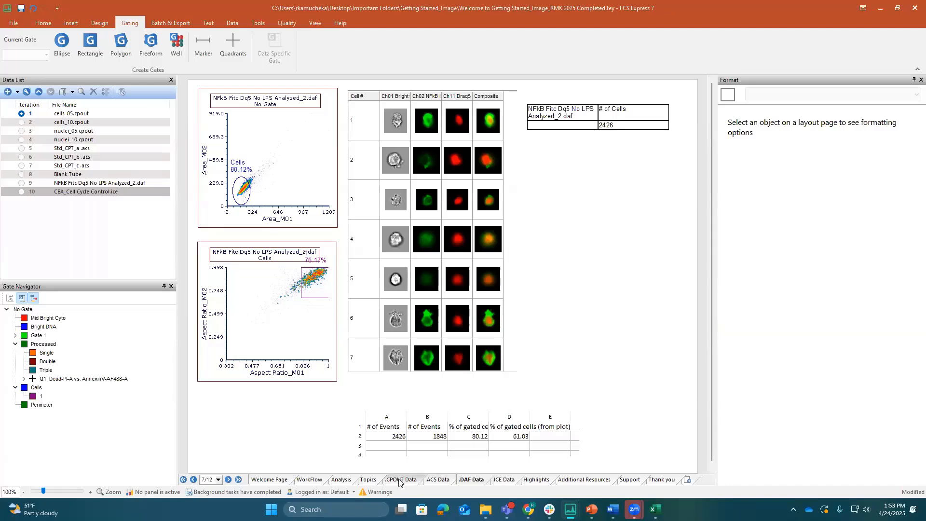
Open the .ACS Data page and try to bring up the overlay or specific options for all of its objects at once
left_click(434, 480)
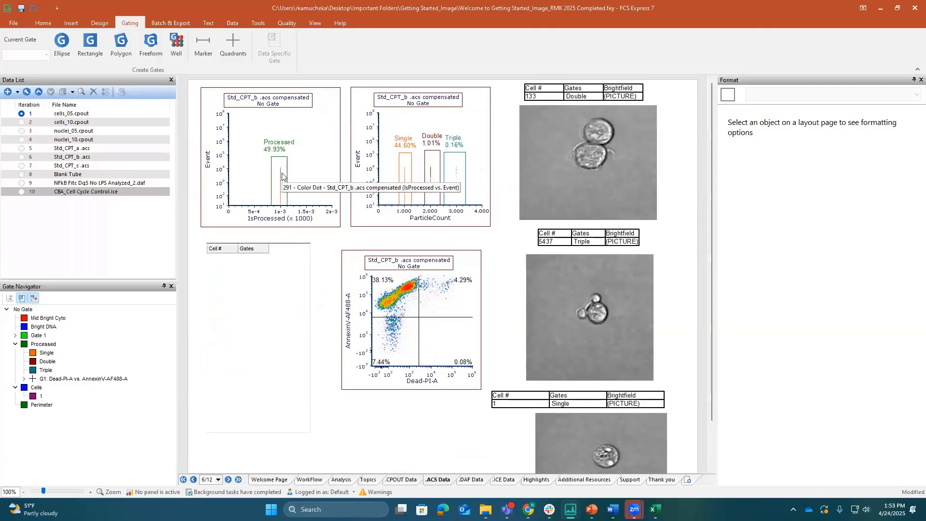
key("ctrl+a")
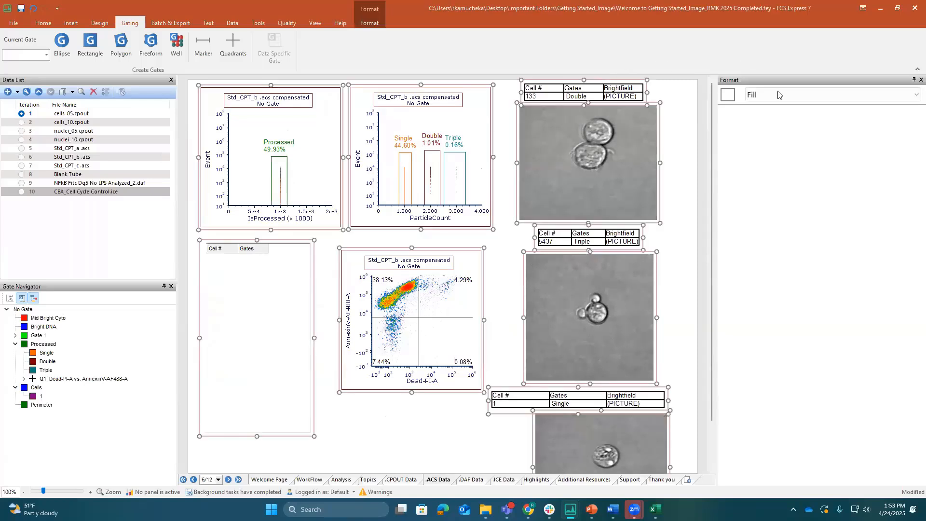
left_click(778, 100)
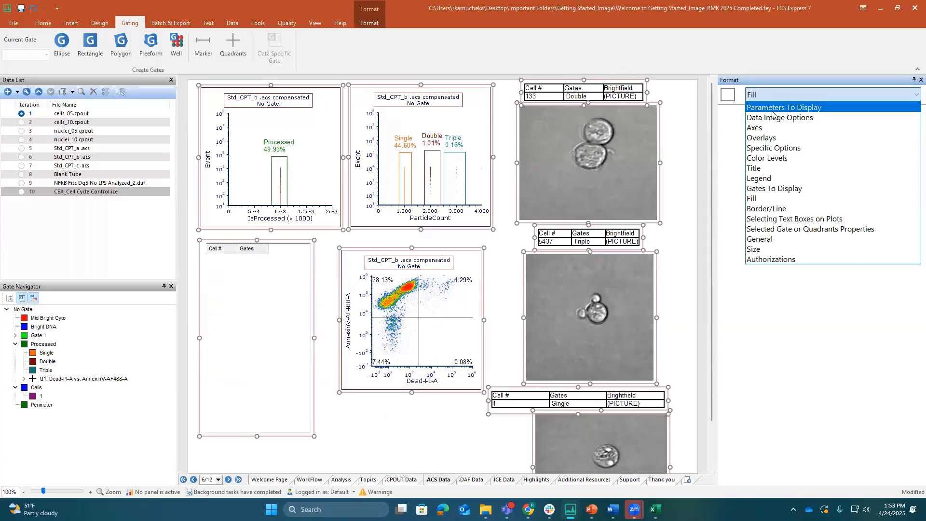
left_click(773, 140)
left_click(774, 100)
left_click(770, 152)
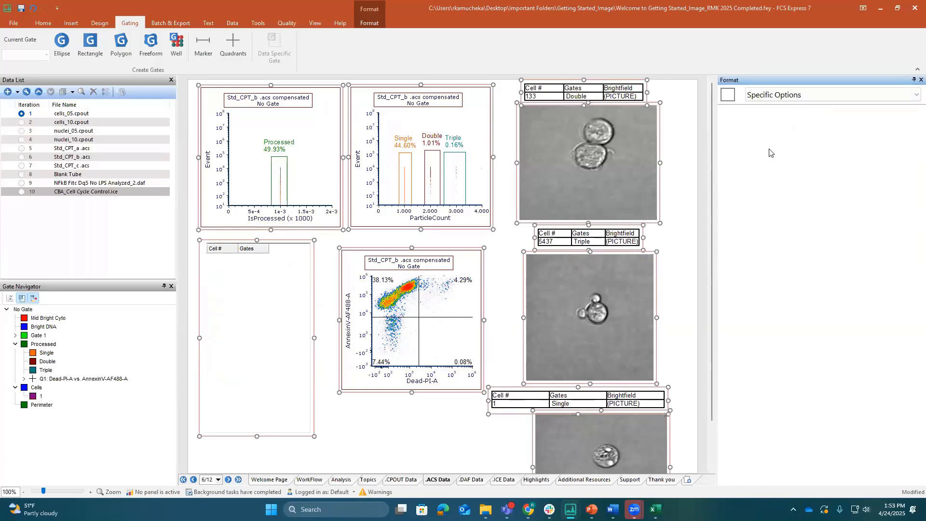
Select the two dot plots and the density plot together and switch the formatting category to Overlays
left_click(351, 268)
left_click(281, 182)
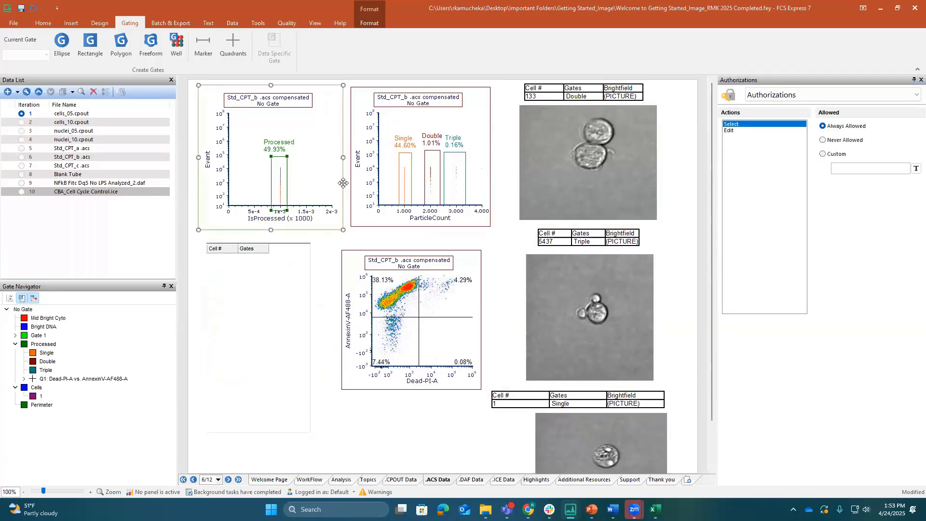
left_click(372, 189, "ctrl")
left_click(472, 270, "ctrl")
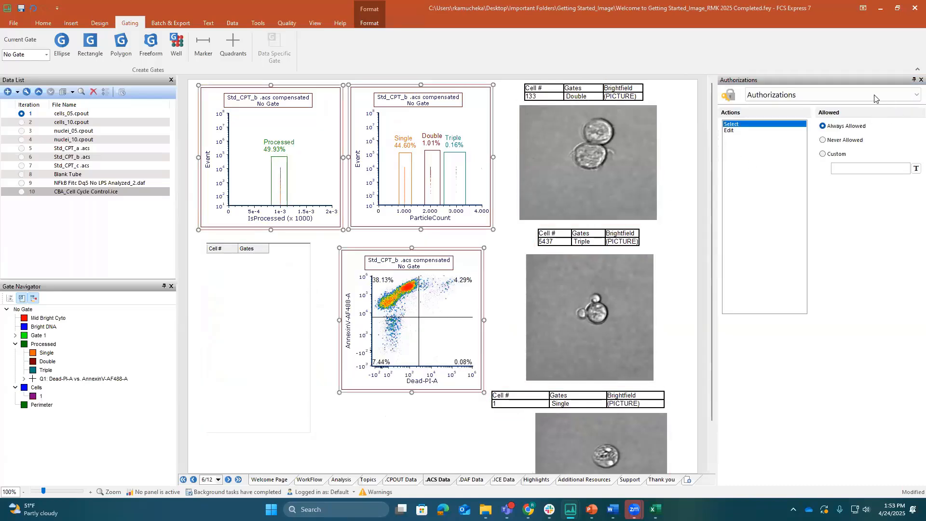
left_click(844, 95)
left_click(803, 116)
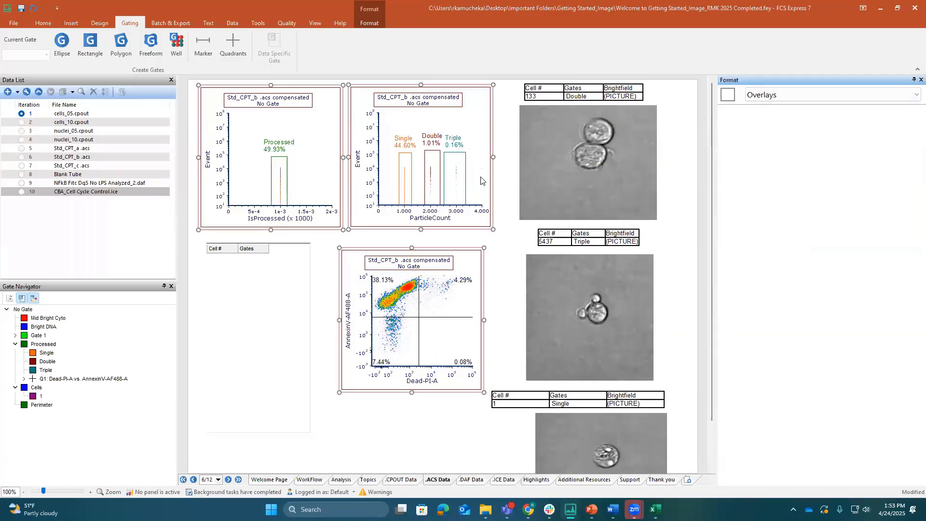
Turn off Change data file during Next/Prev/Batch for the two dot plots and the density plot, and check the data grid's options
left_click(507, 180)
left_click(314, 158)
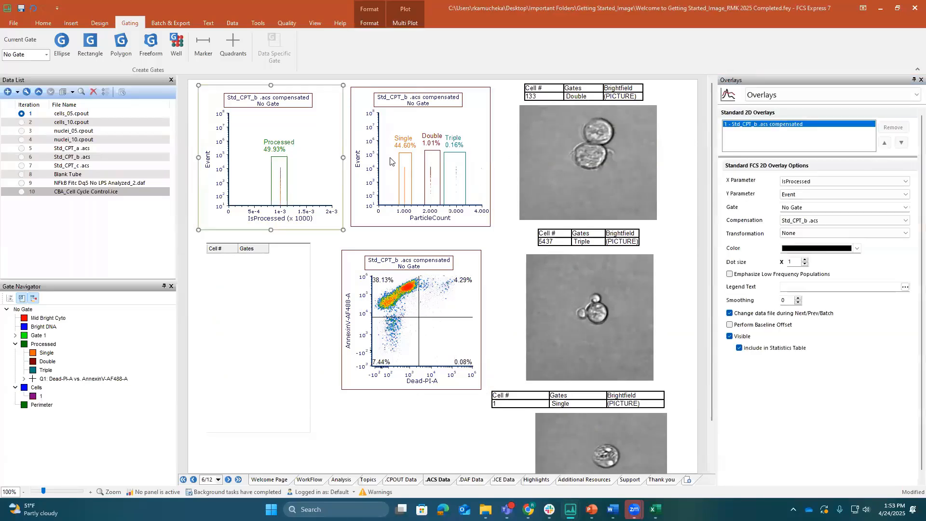
left_click(461, 144, "ctrl")
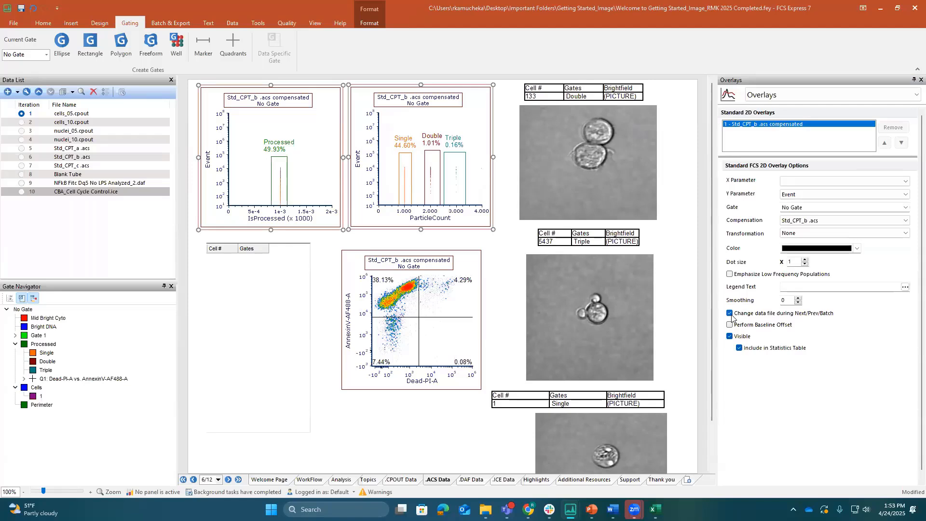
left_click(428, 313)
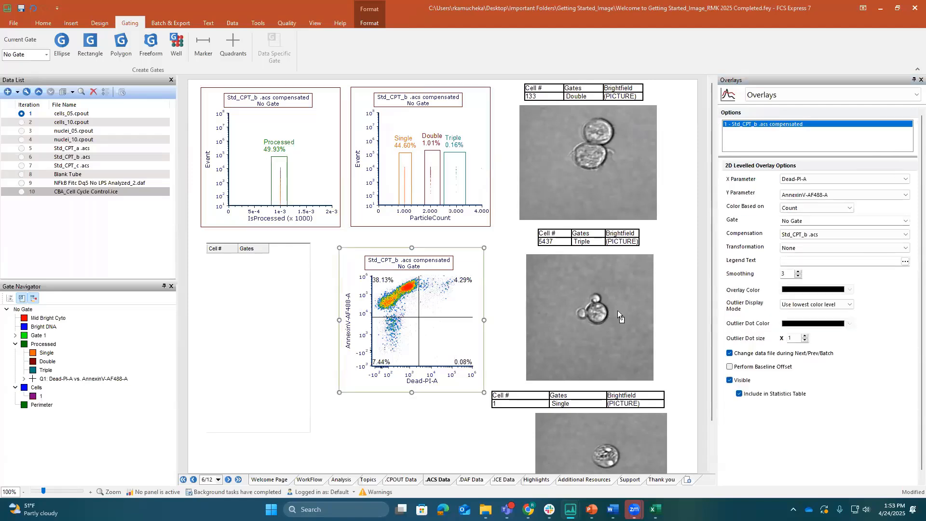
left_click(729, 354)
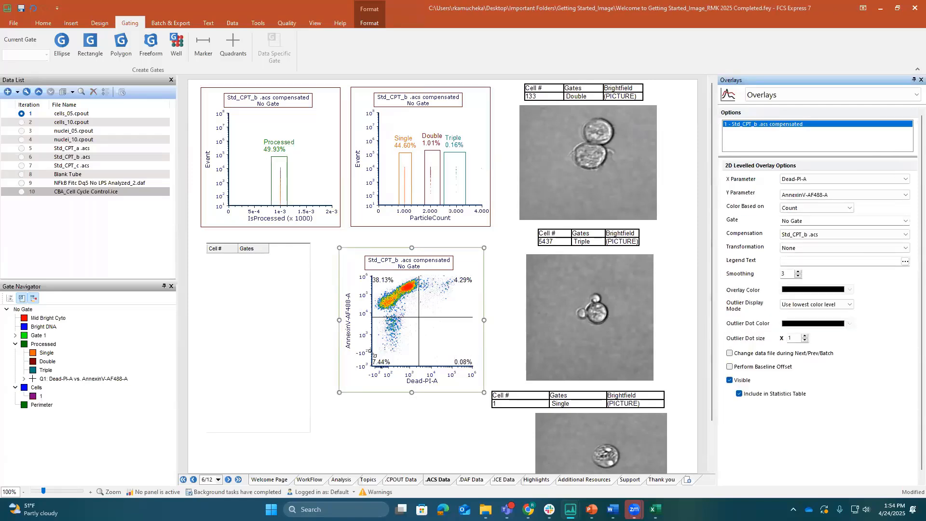
left_click(292, 350)
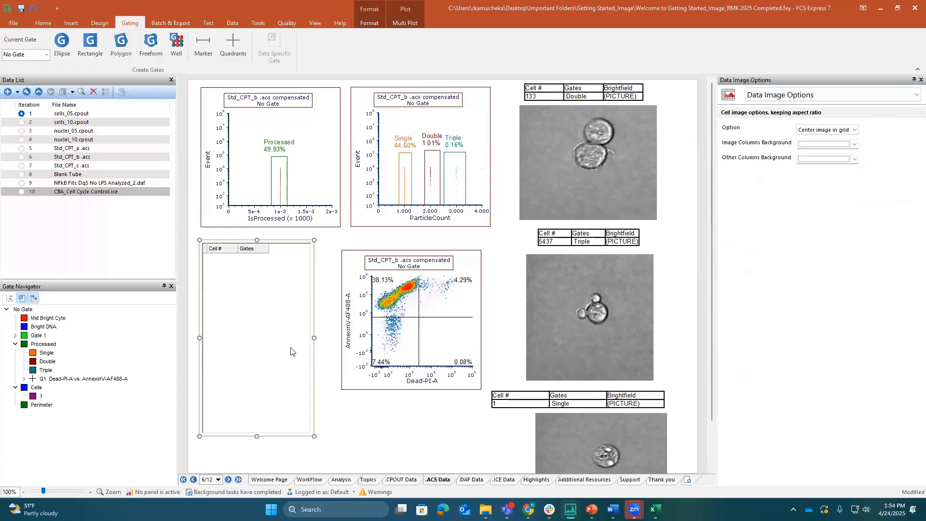
left_click(380, 423)
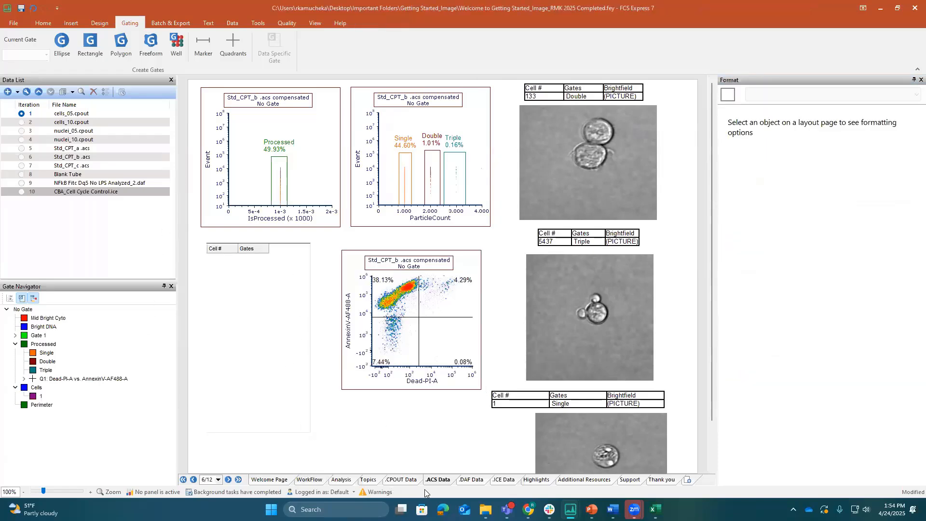
On the .DAF Data page, check the overlay options of both density plots for the batch file-change setting
left_click(471, 480)
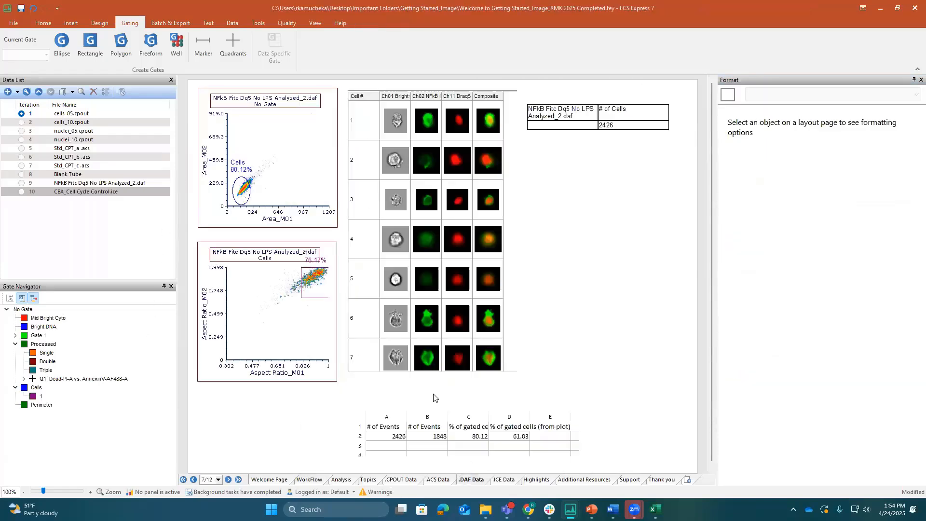
left_click(297, 176)
left_click(295, 281, "shift")
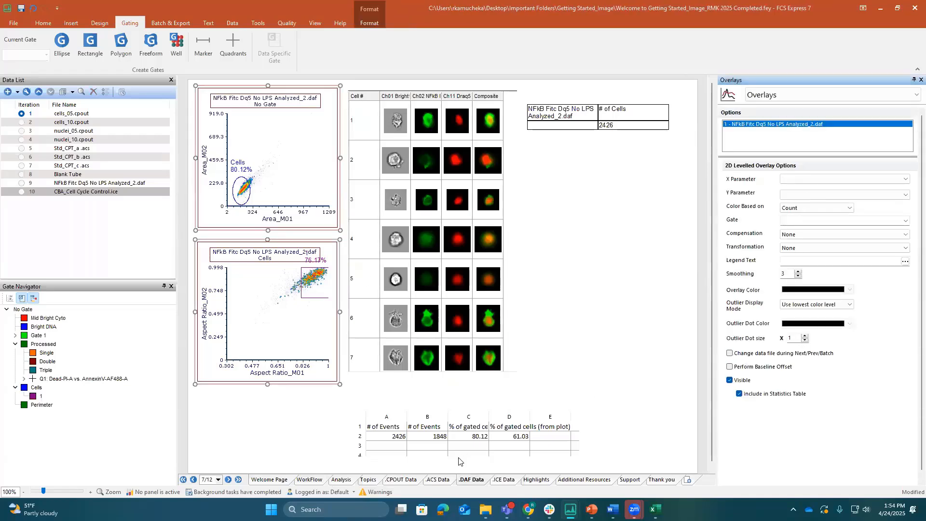
On the .ICE Data page, check the histogram's overlay options and turn off Change data file during Next/Prev/Batch for the picture plot
left_click(504, 480)
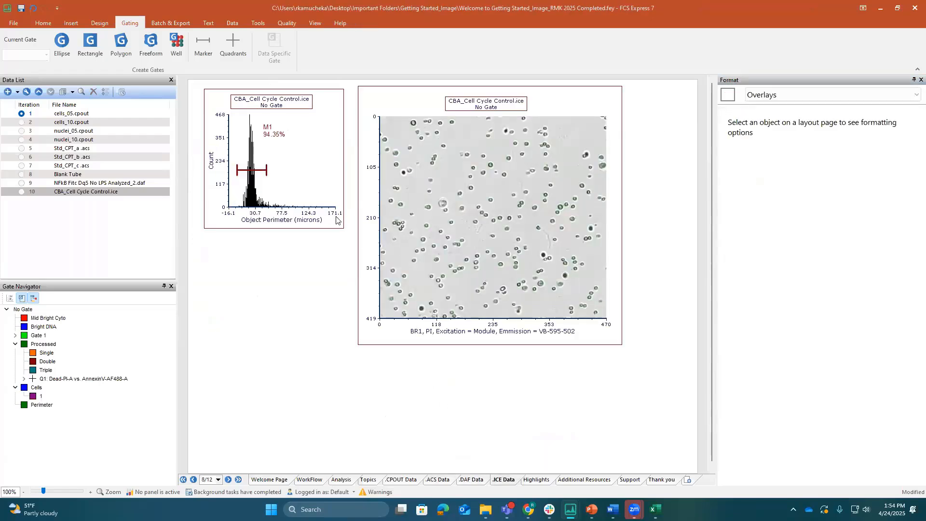
left_click(393, 248, "shift")
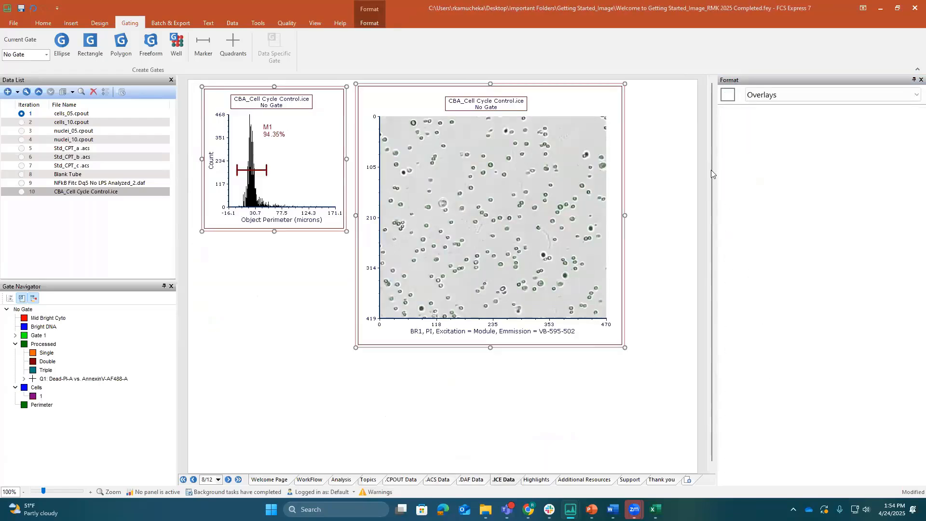
left_click(651, 175)
left_click(313, 170)
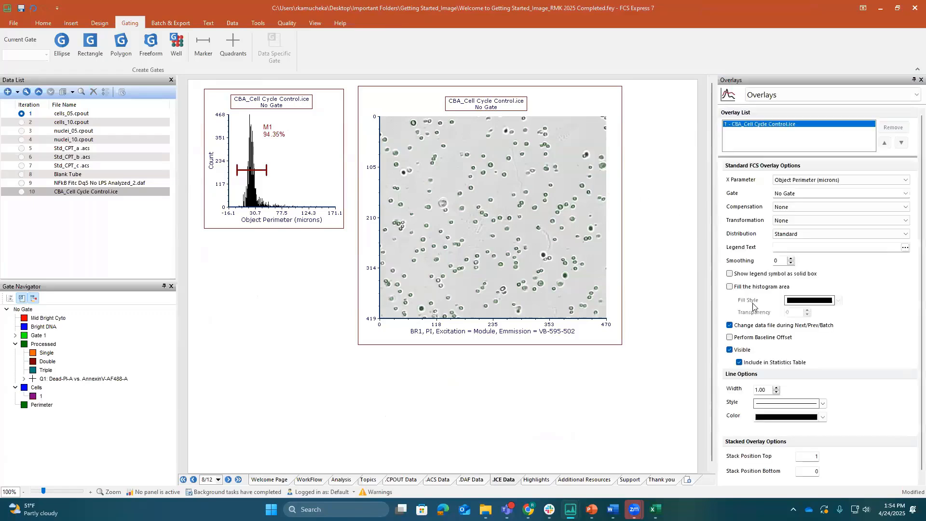
left_click(531, 287)
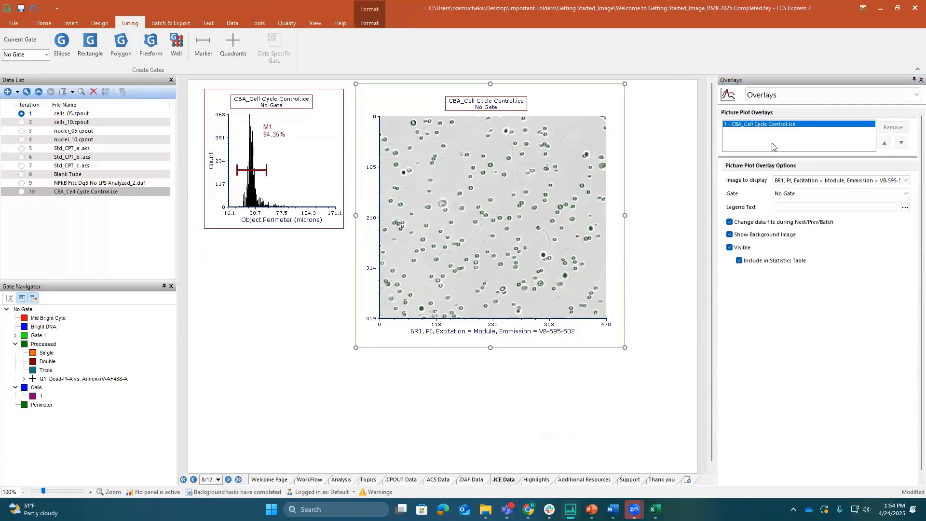
left_click(730, 222)
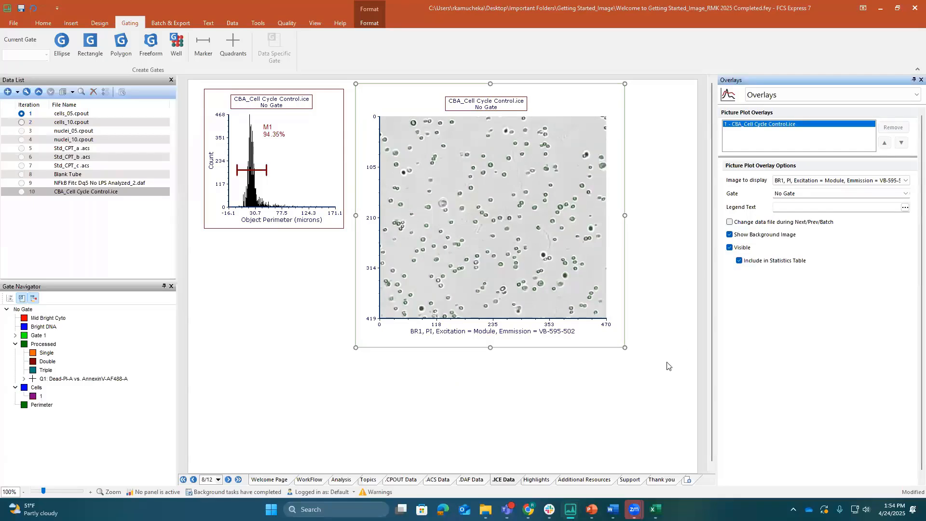
left_click(591, 418)
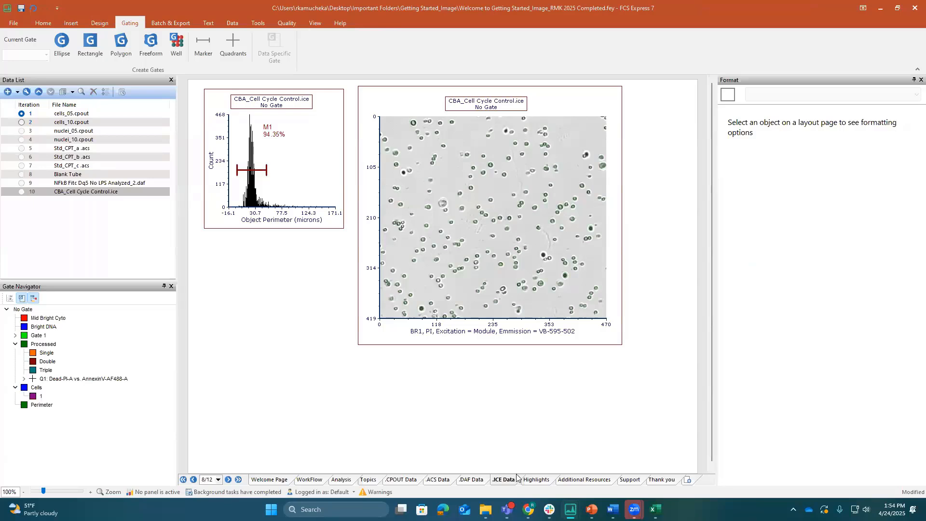
On the .DAF Data page, widen the spreadsheet below the cell images by extending its left edge to show column F
left_click(471, 480)
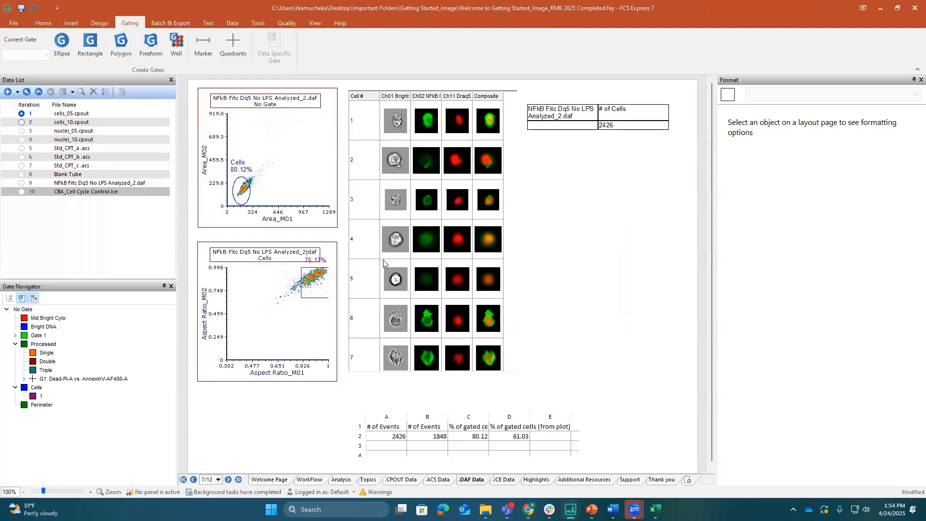
left_click(418, 430)
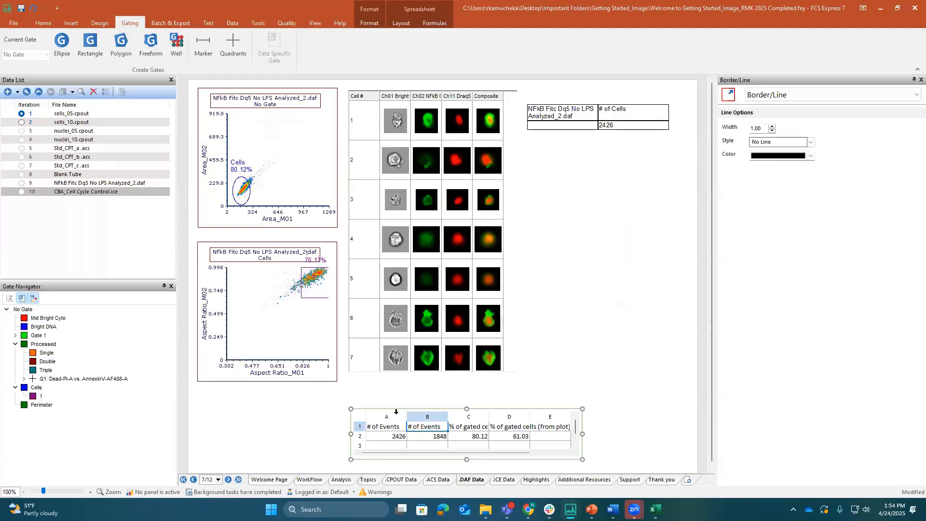
left_click_drag(348, 433, 312, 434)
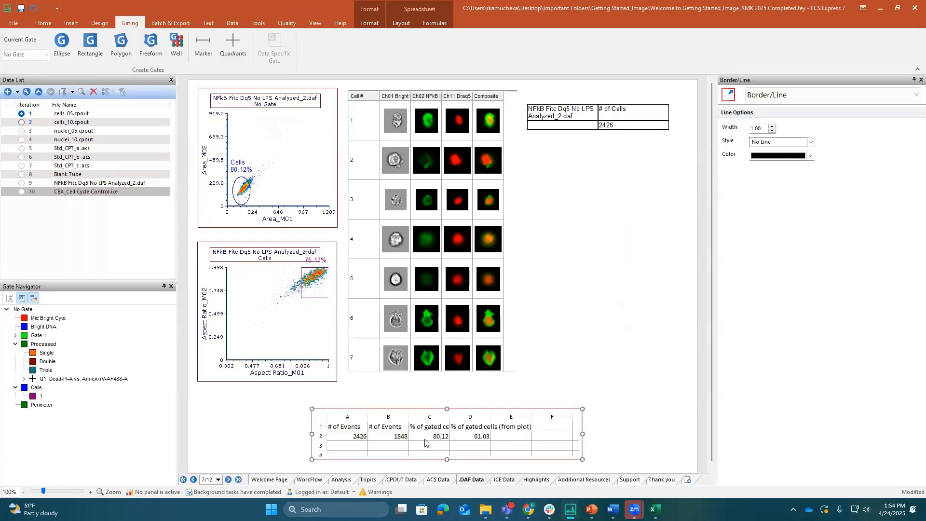
Add a histogram of cells_05.cpout beside the statistics table on the .CPOUT Data page and enlarge it to fill the space beneath the plots
left_click(403, 480)
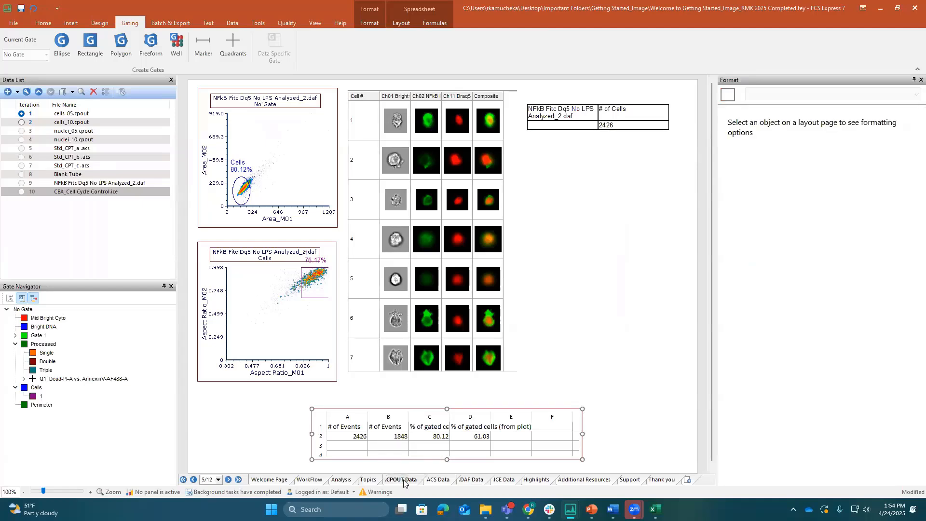
left_click(70, 115)
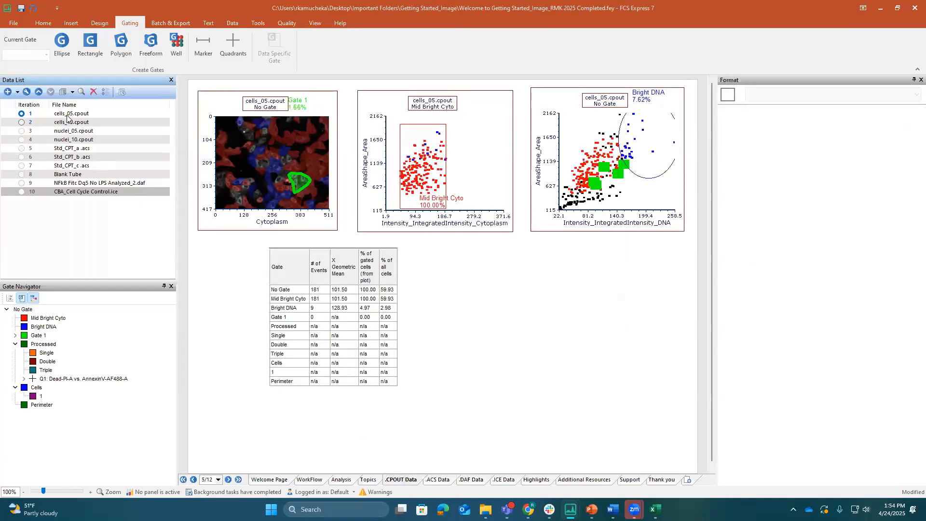
left_click_drag(427, 262, 484, 303)
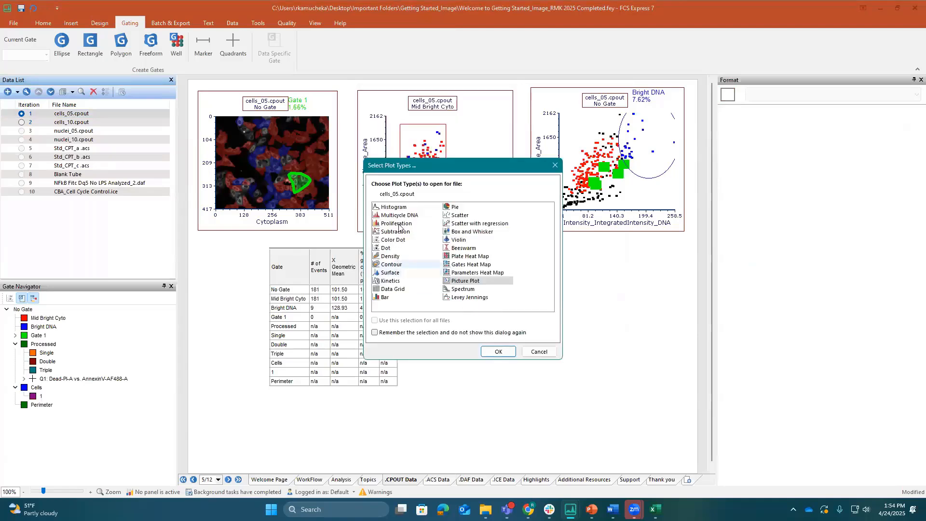
left_click(394, 208)
left_click(499, 352)
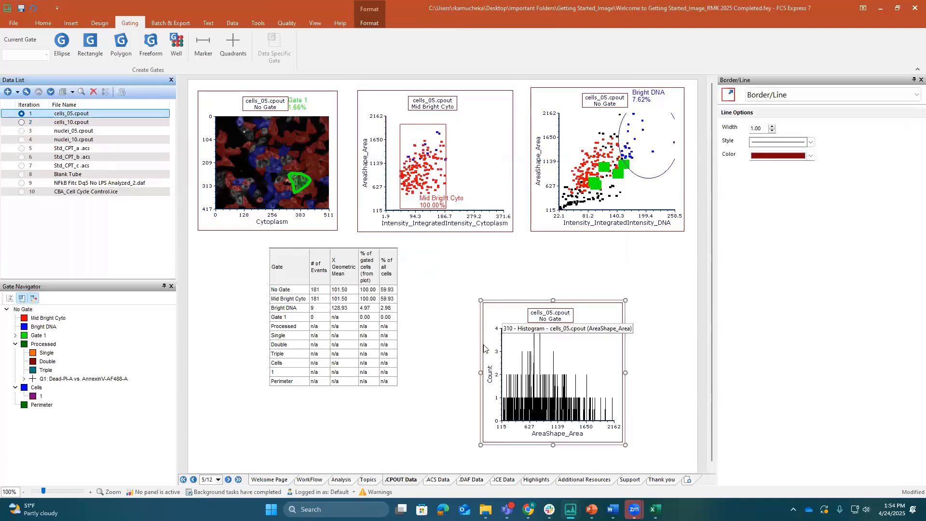
left_click_drag(473, 372, 432, 371)
left_click_drag(524, 299, 517, 242)
Set the new histogram's X parameter to Intensity_IntegratedIntensity_Cytoplasm
left_click(542, 433)
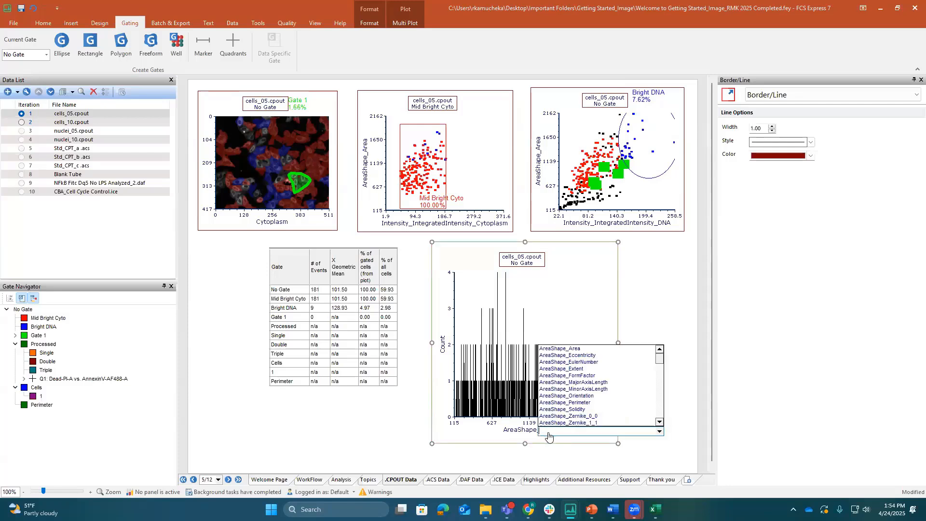
type("int")
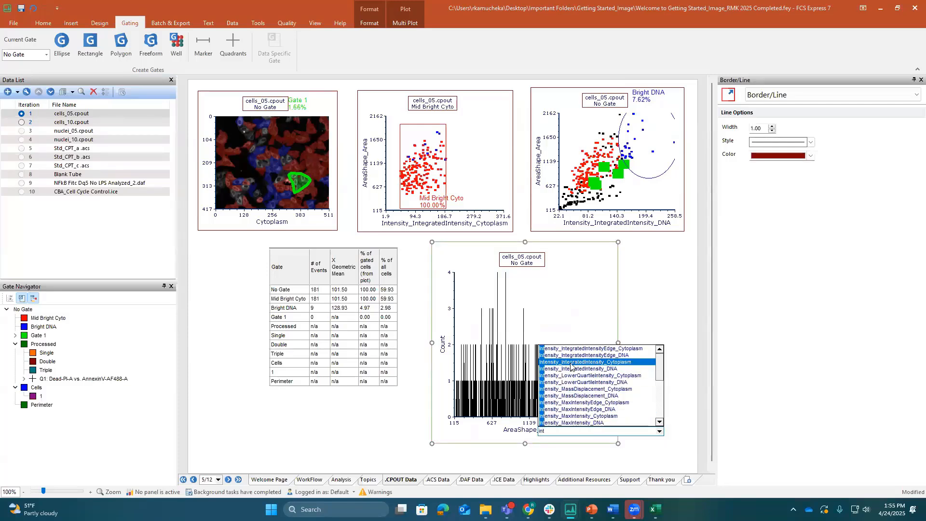
left_click(571, 363)
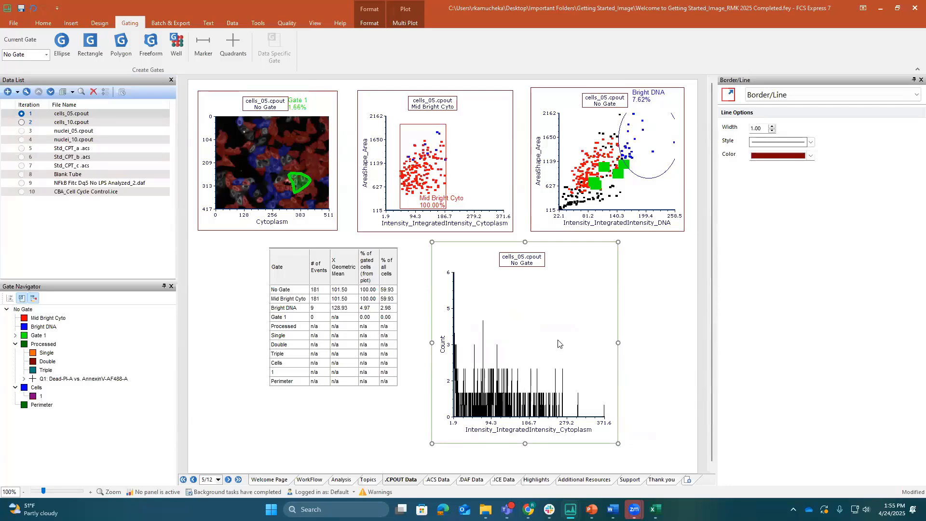
In the histogram's overlay options, raise the smoothing of the cells_05.cpout overlay to 10
left_click(791, 96)
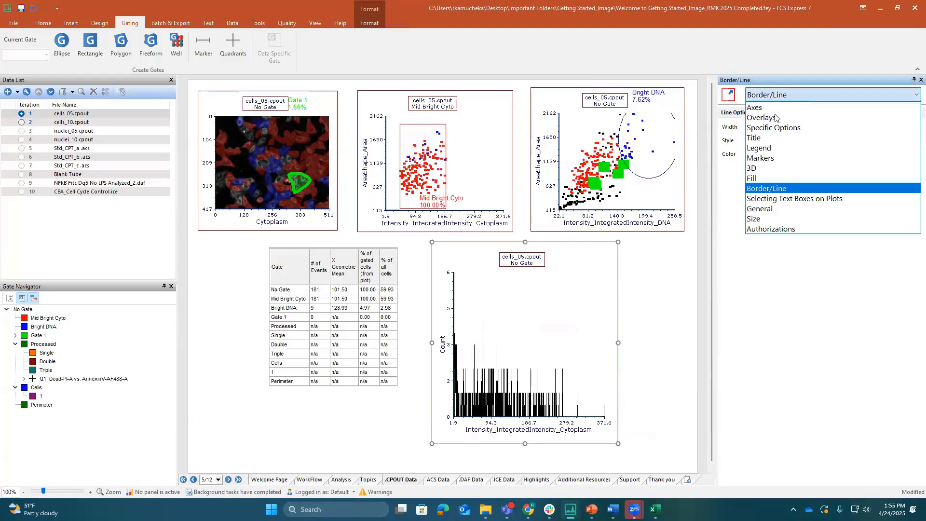
left_click(778, 119)
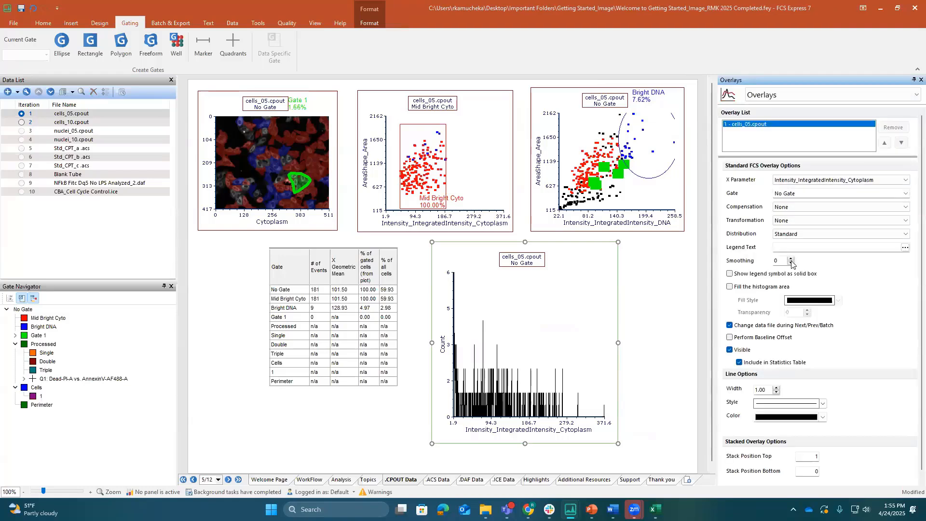
left_click(790, 259)
left_click(790, 259)
left_click(791, 259)
left_click(790, 259)
left_click(790, 259)
left_click(790, 259)
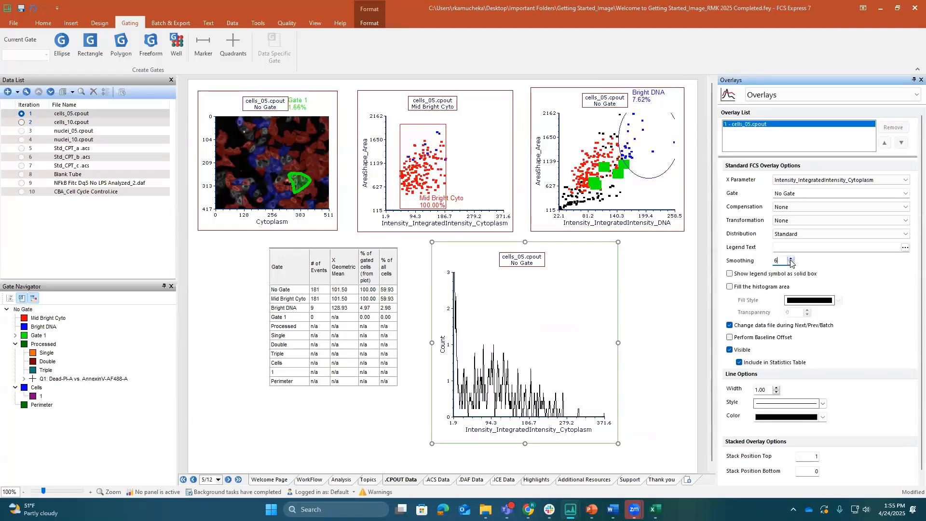
left_click(790, 259)
left_click(791, 260)
left_click(791, 259)
left_click(791, 259)
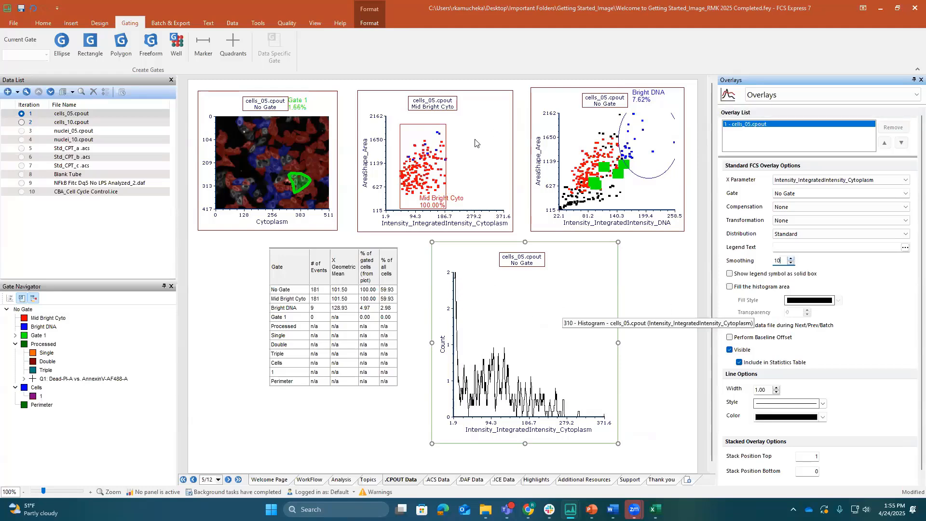
Apply the Mid Bright Cyto gate to the histogram and reset the cytoplasm intensity versus area scatter plot to No Gate
left_click(425, 170)
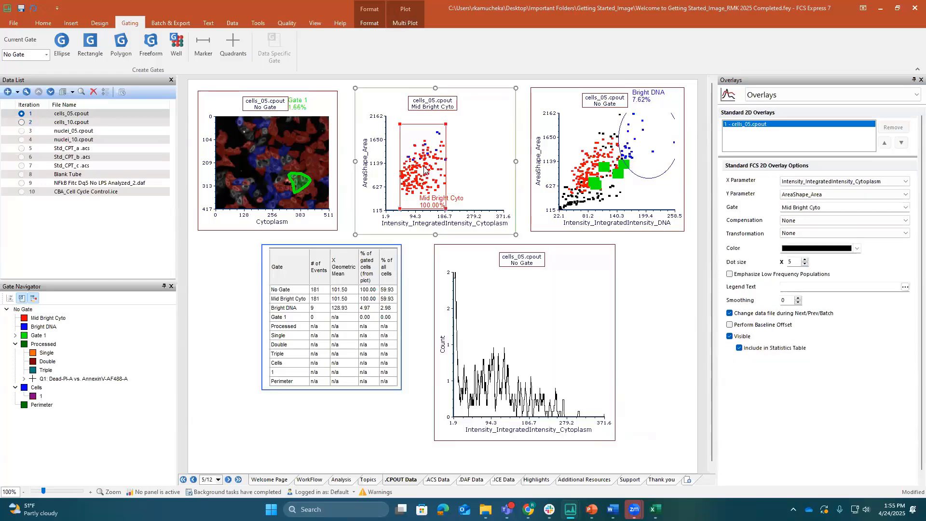
left_click(508, 330)
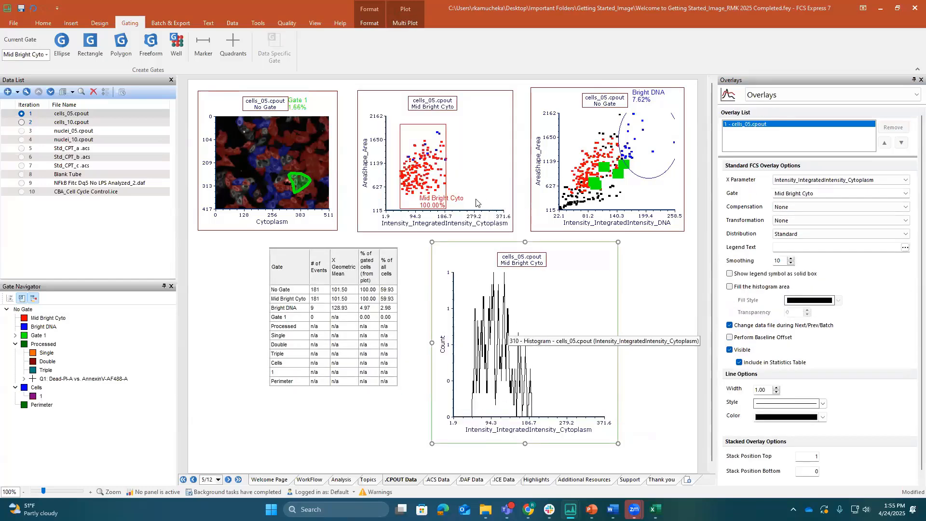
left_click(451, 107)
left_click(463, 117)
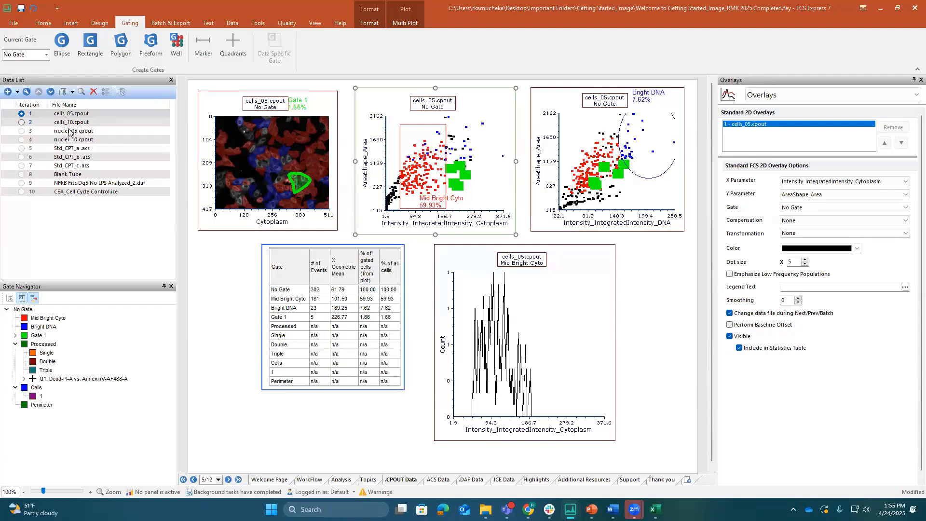
Add cells_10.cpout from the data list to the histogram as a new overlay
left_click(68, 131)
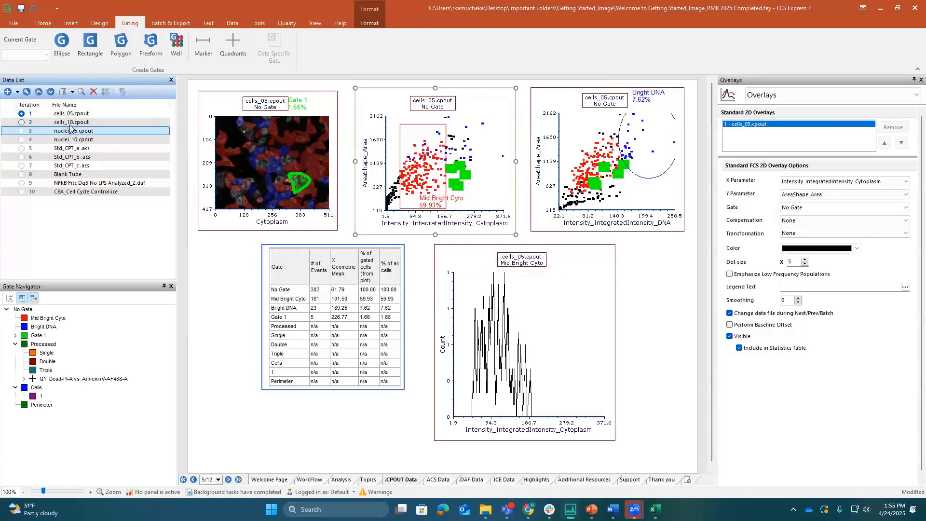
left_click(72, 123)
left_click_drag(70, 123, 522, 316)
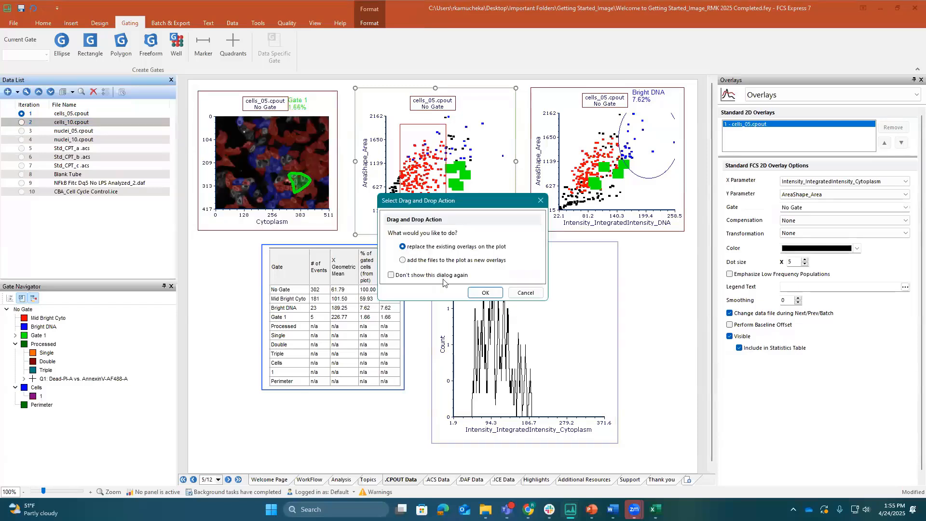
left_click(403, 261)
left_click(484, 293)
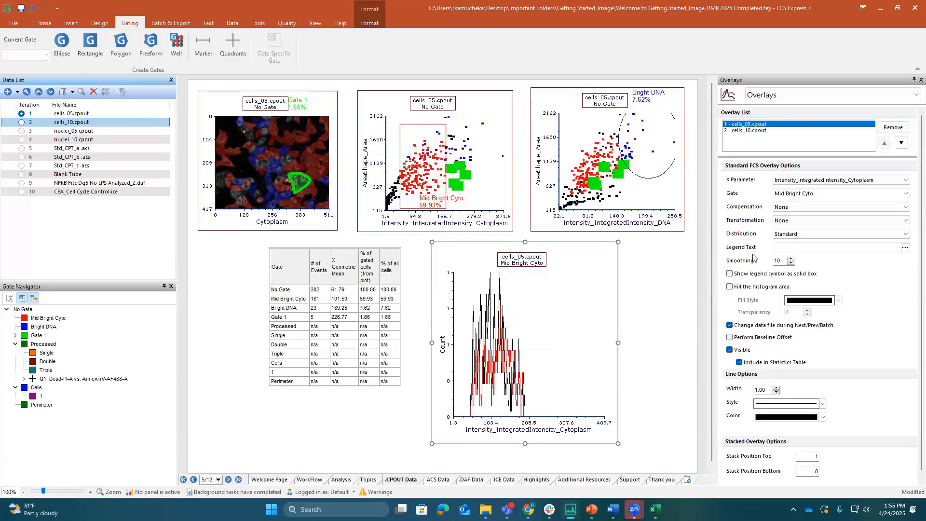
In the histogram's specific options, display the multiple overlay data as Stacked
left_click(768, 130)
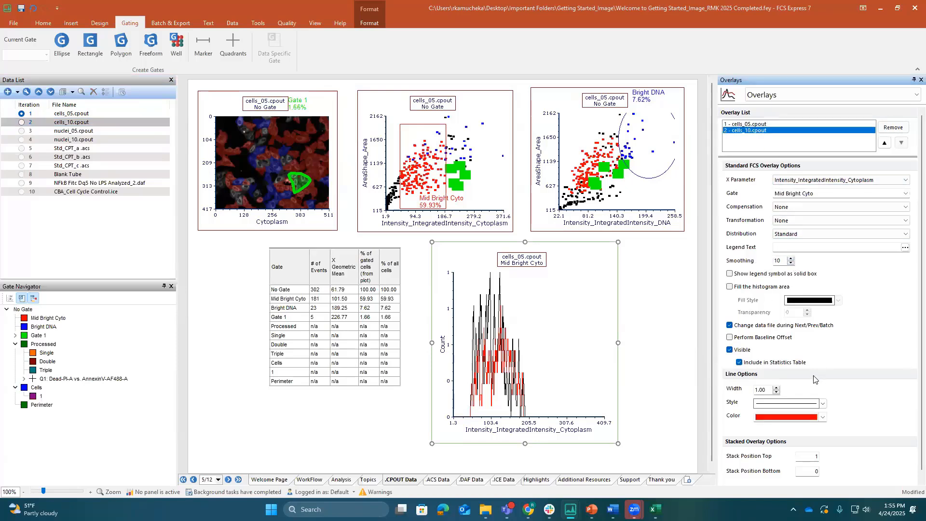
left_click(791, 99)
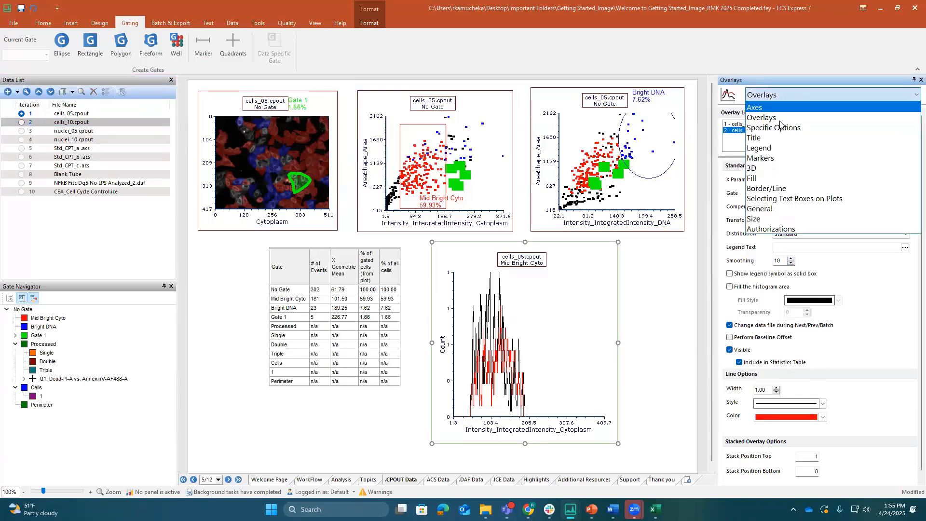
left_click(776, 126)
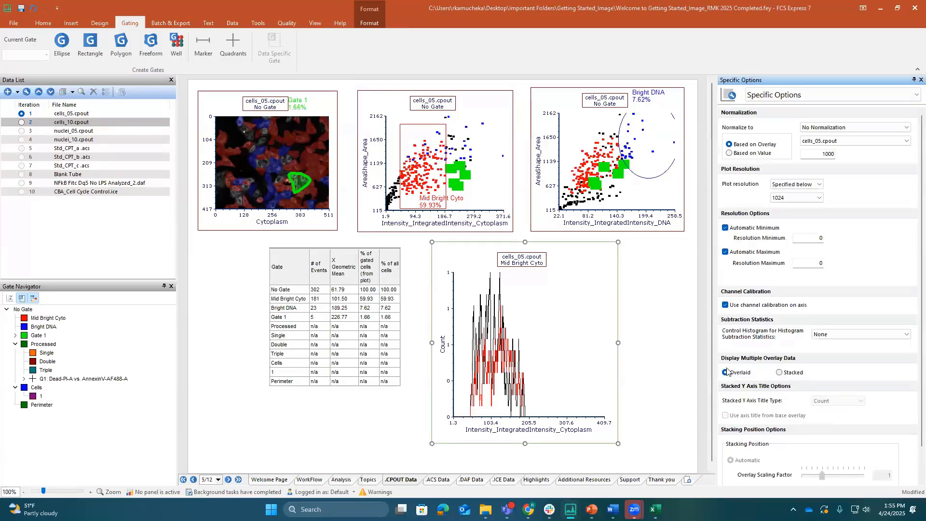
left_click(779, 373)
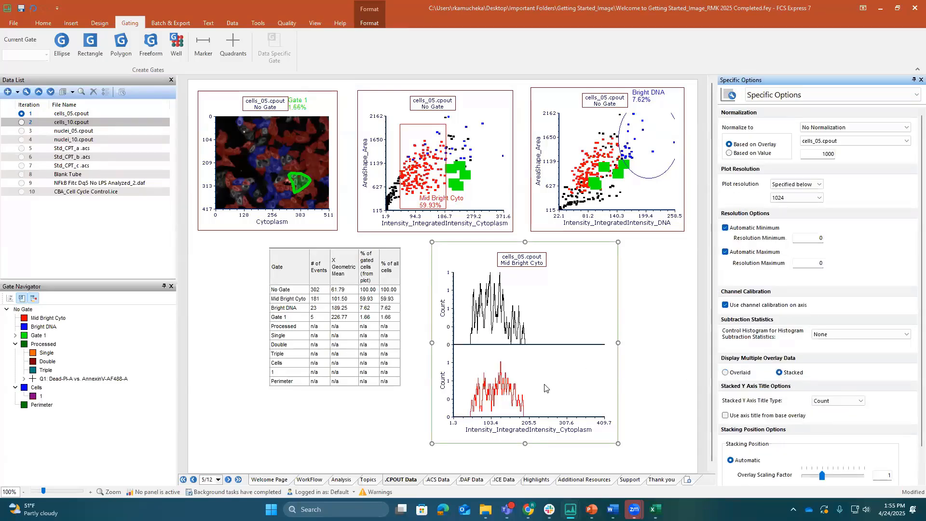
Change the stacked histogram's X-axis parameter to AreaShape_Area
left_click(529, 432)
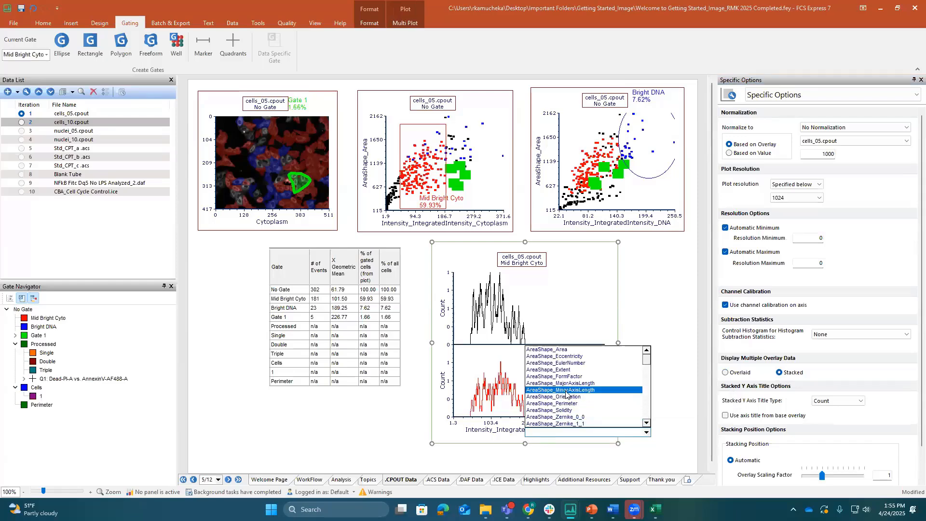
left_click(567, 350)
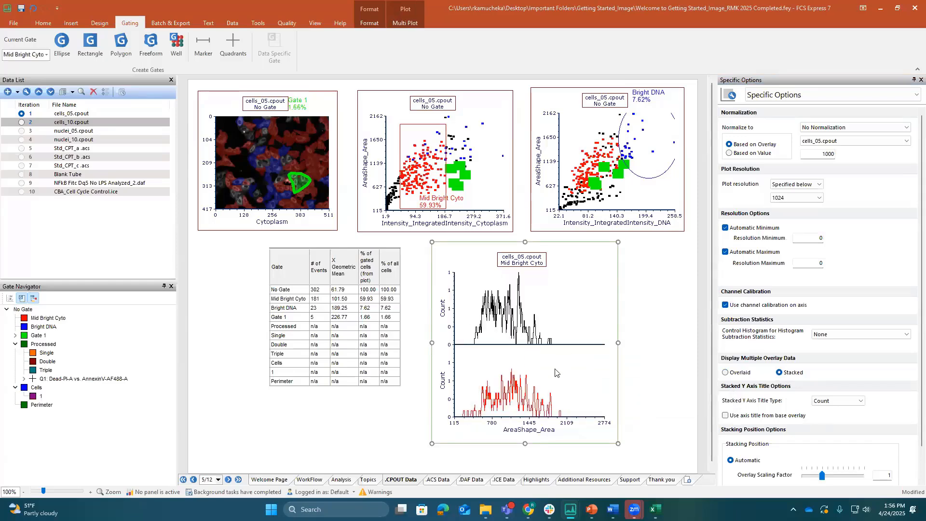
left_click(526, 433)
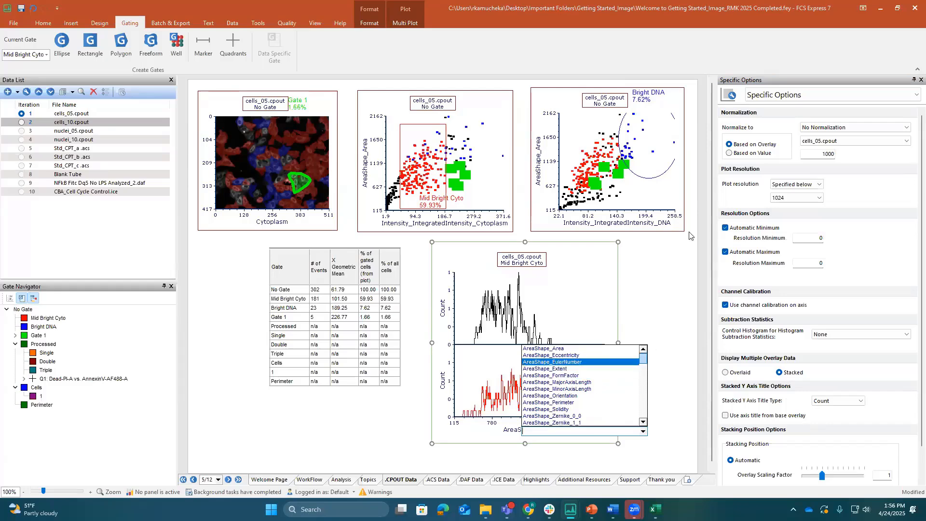
Select both the cells_05.cpout and cells_10.cpout overlays in the overlay options and set their X parameter to AreaShape_Perimeter
left_click(801, 97)
left_click(765, 118)
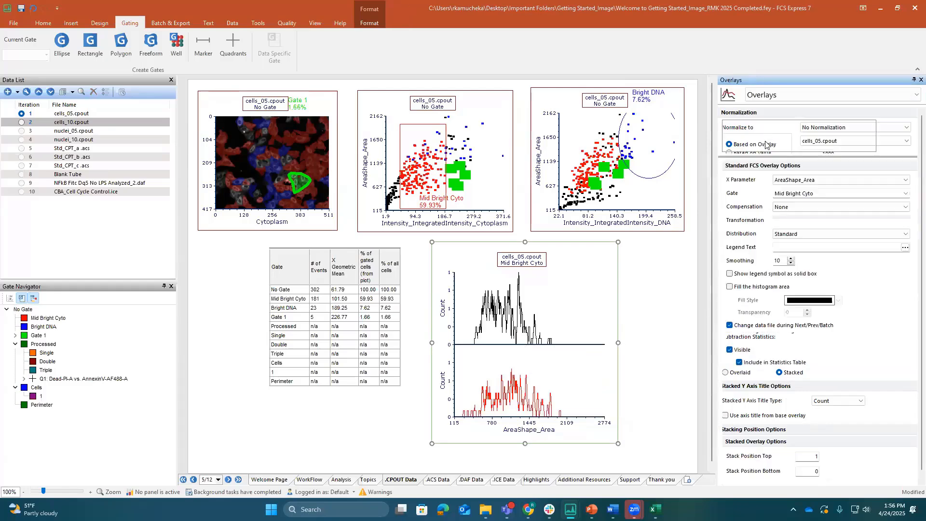
left_click(756, 130)
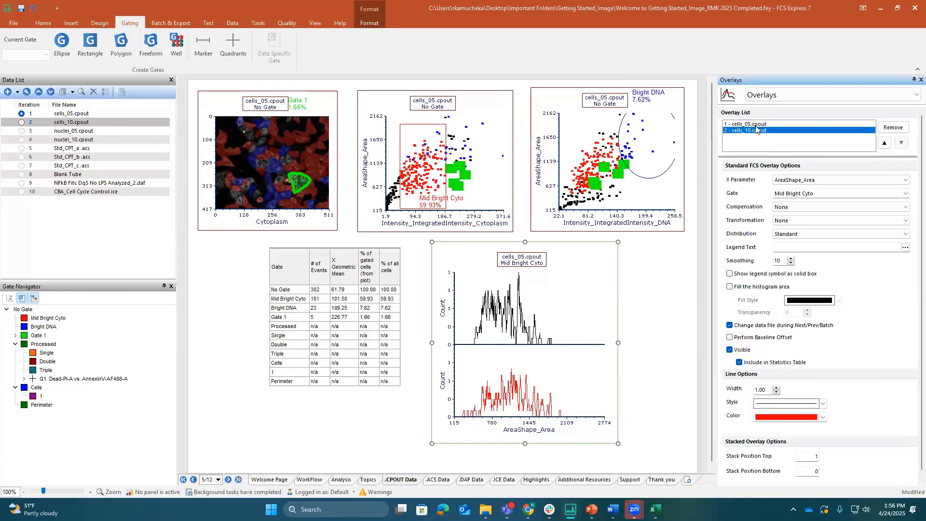
left_click(755, 127, "shift")
left_click(808, 181)
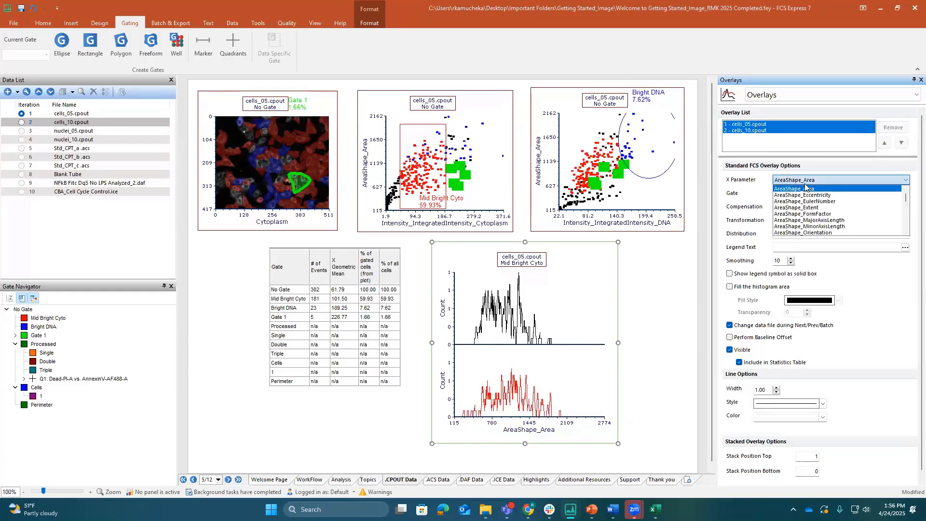
scroll(811, 211, "down", 2)
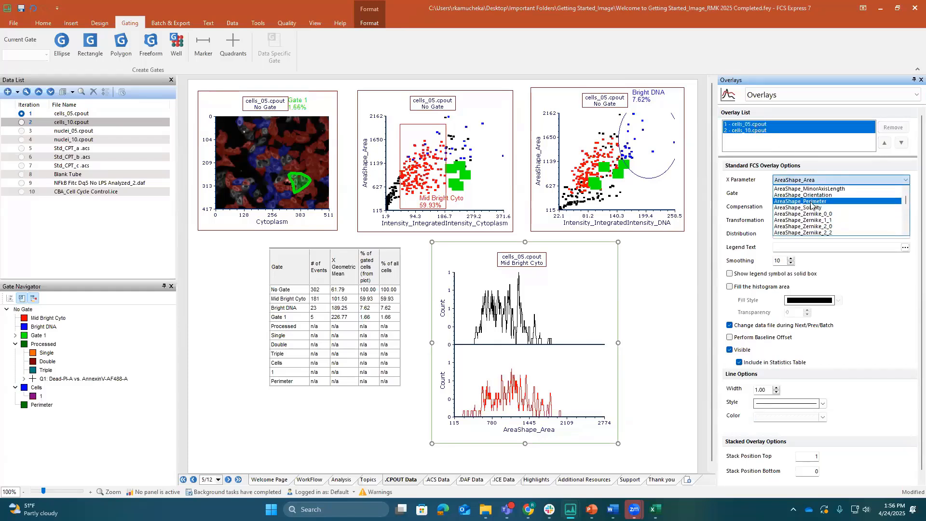
left_click(811, 207)
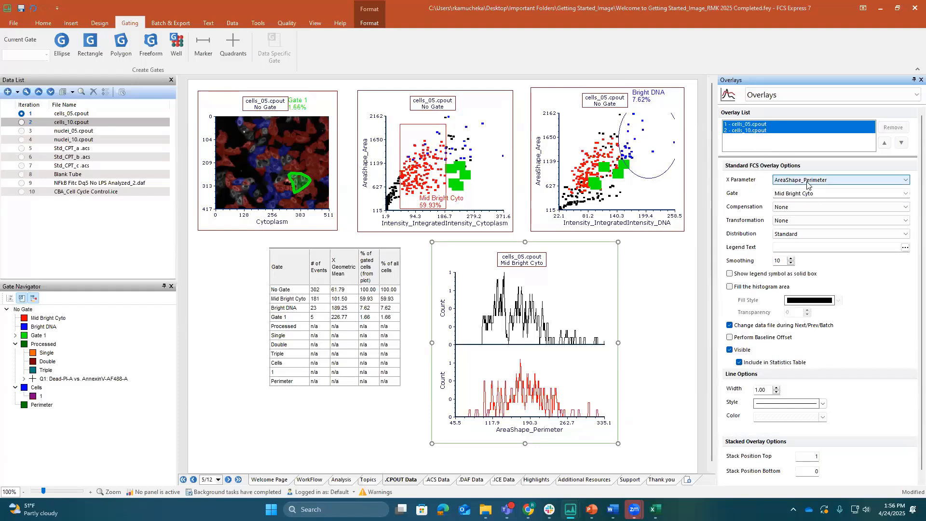
Set the X parameter of both selected overlays to Intensity_IntegratedIntensity_DNA
left_click(806, 180)
scroll(805, 215, "down", 5)
scroll(805, 215, "down", 3)
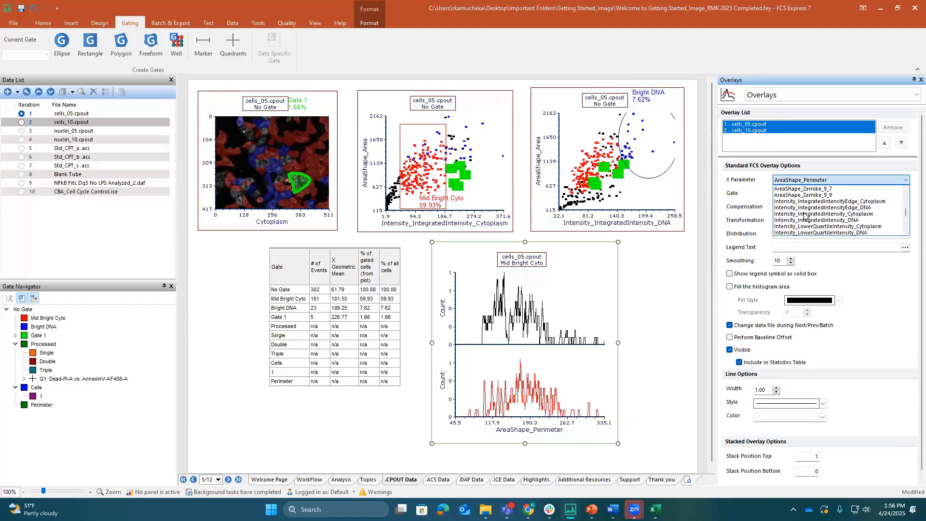
left_click(804, 220)
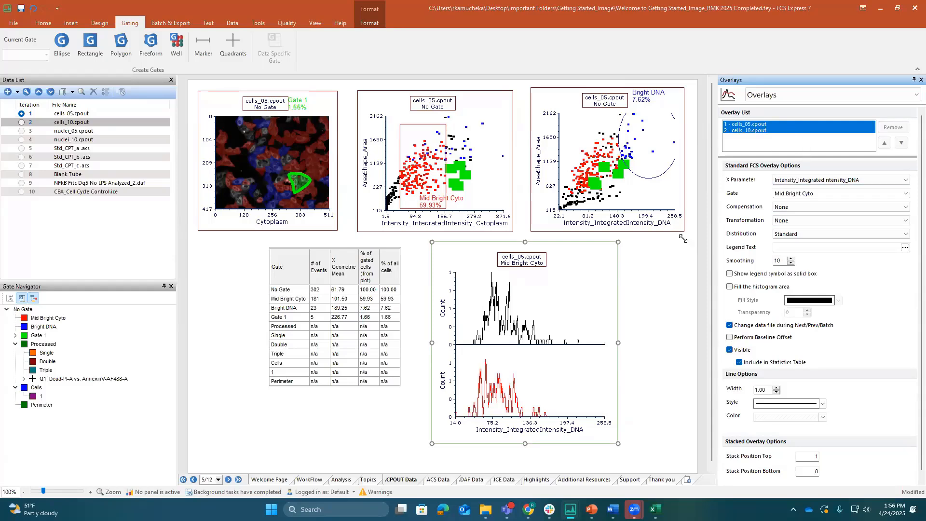
Change the stacked histogram's gate to No Gate
left_click(648, 370)
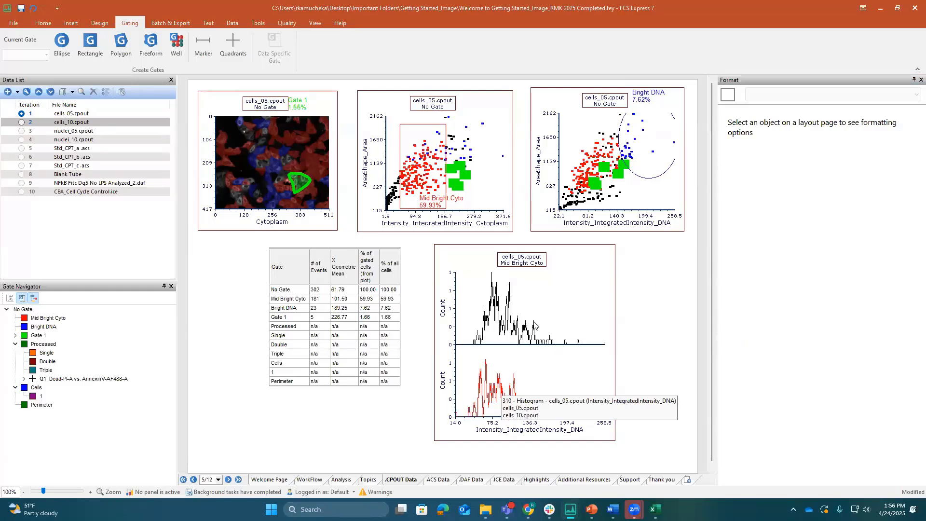
left_click(530, 265)
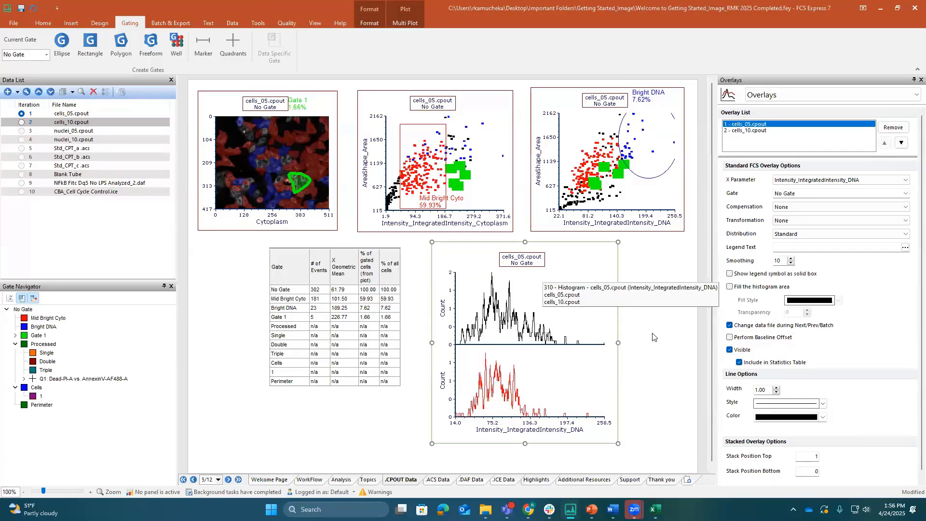
left_click(658, 353)
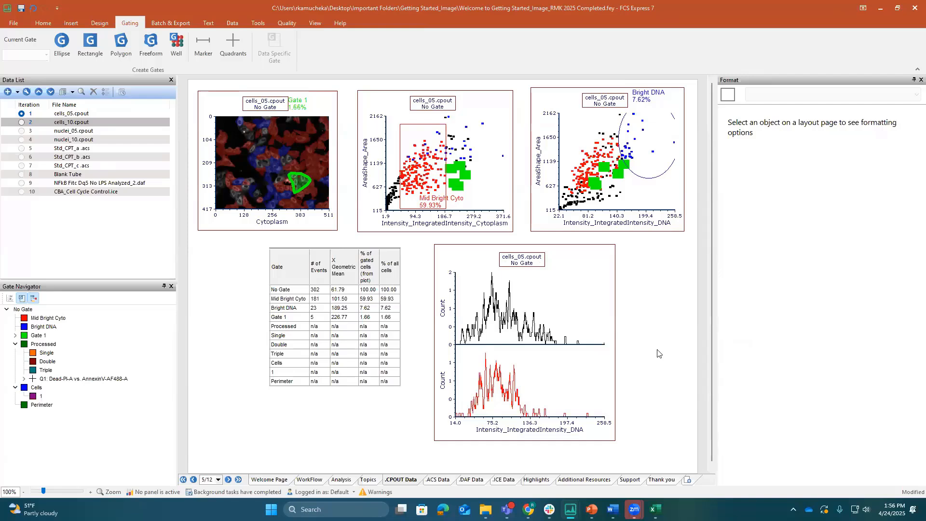
View the gates available for the histogram's cells_05.cpout overlay without changing the selection
left_click(516, 335)
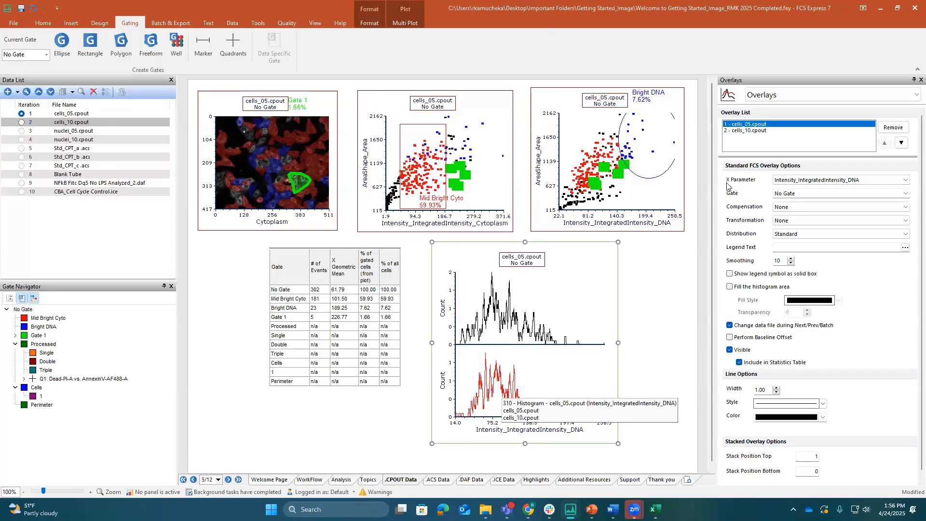
left_click(806, 194)
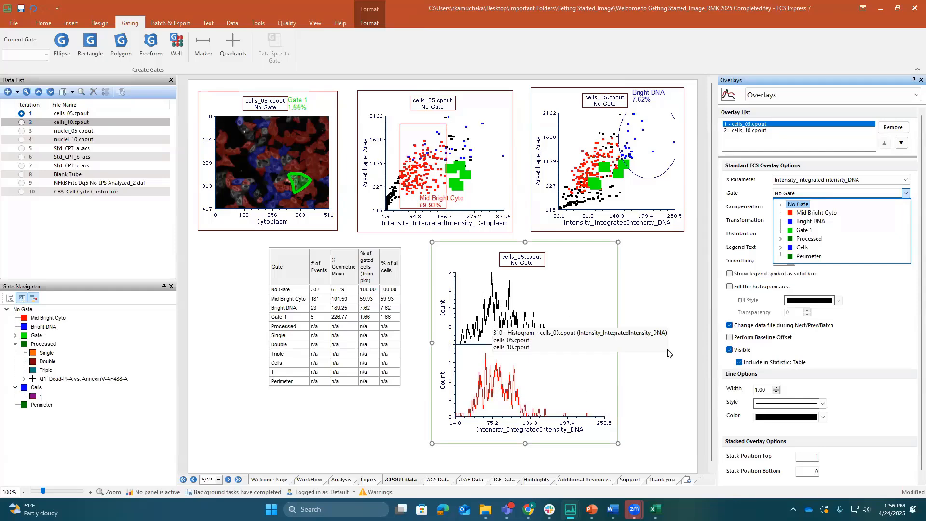
left_click(652, 310)
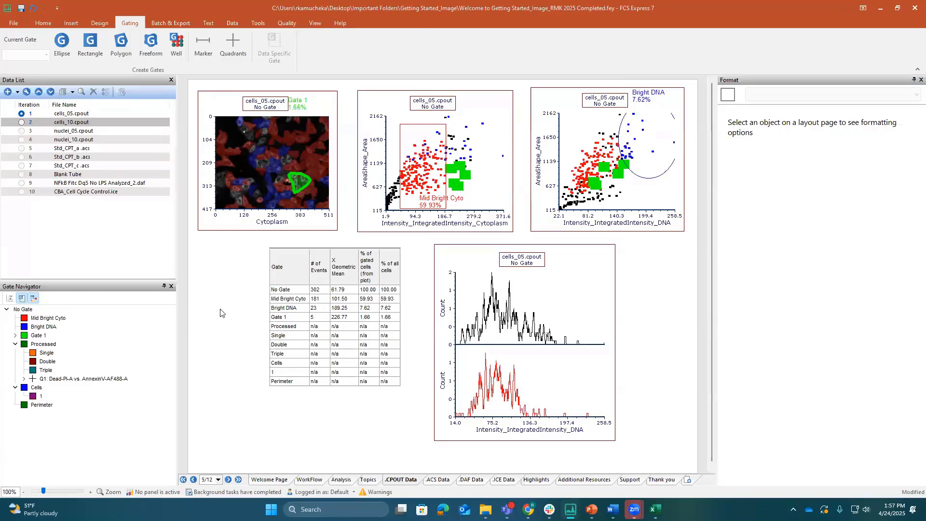
Show the Highlights and Additional Resources pages and switch to the Image Application Examples web page in Chrome
left_click(539, 481)
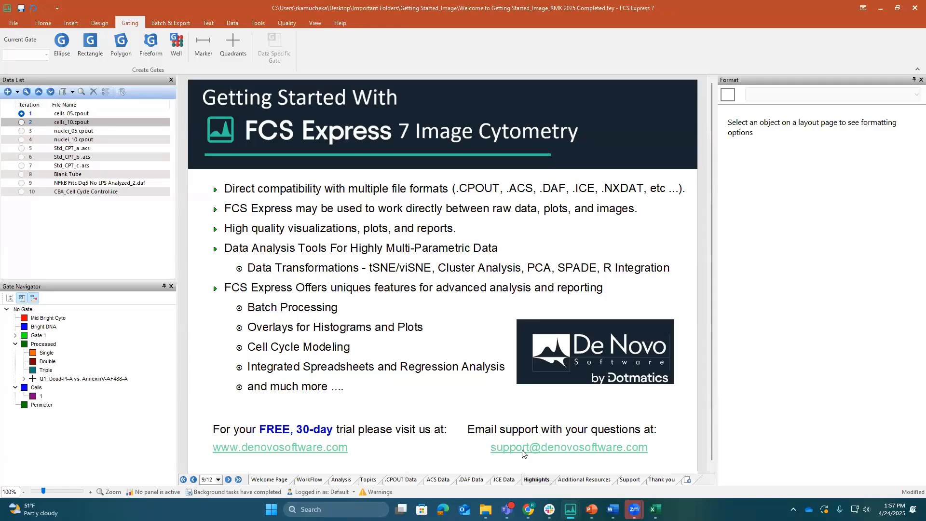
left_click(591, 481)
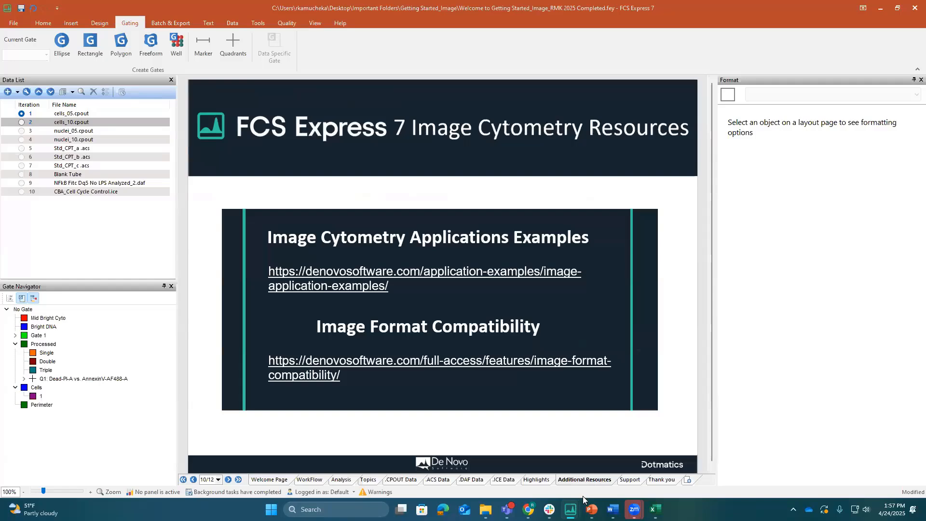
mouse_move(528, 509)
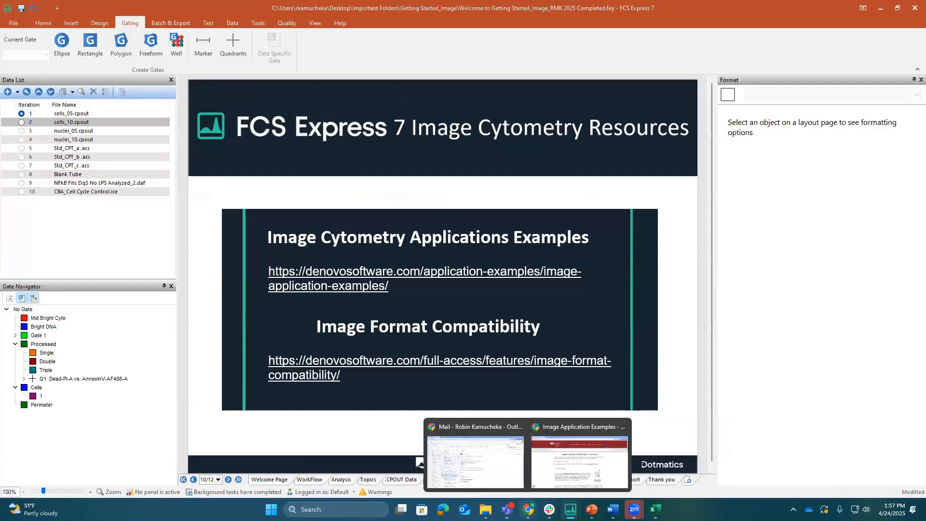
left_click(550, 470)
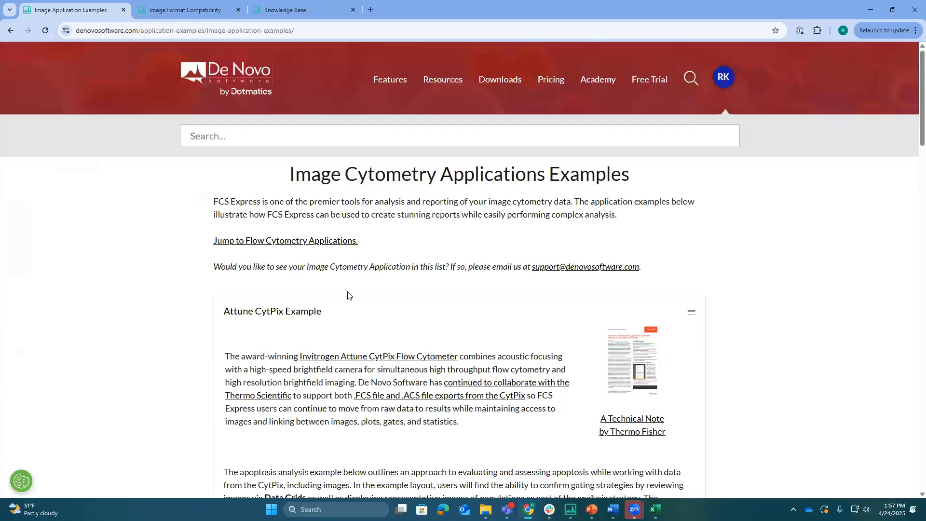
Collapse the Attune CytPix Example and look through the list of image cytometry application examples
scroll(385, 204, "down", 3)
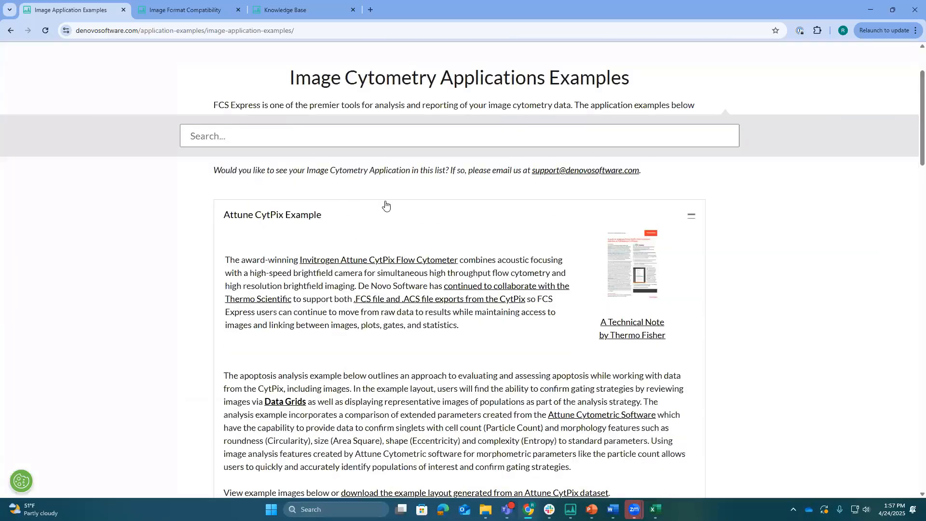
scroll(542, 209, "up", 1)
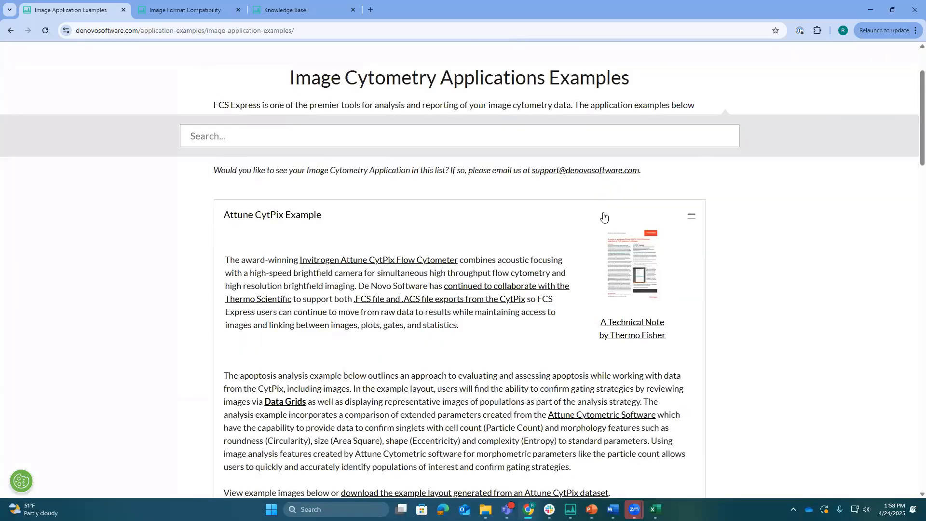
left_click(691, 218)
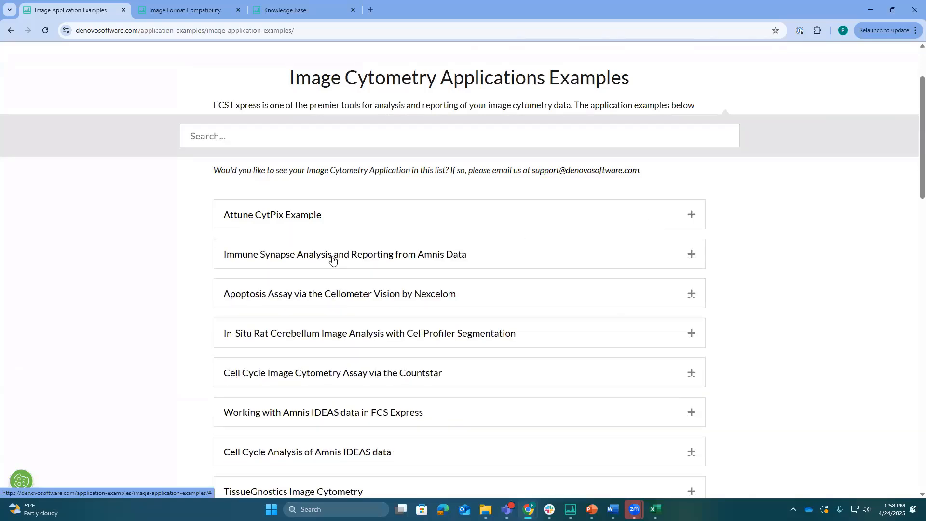
scroll(330, 259, "down", 1)
scroll(332, 260, "down", 5)
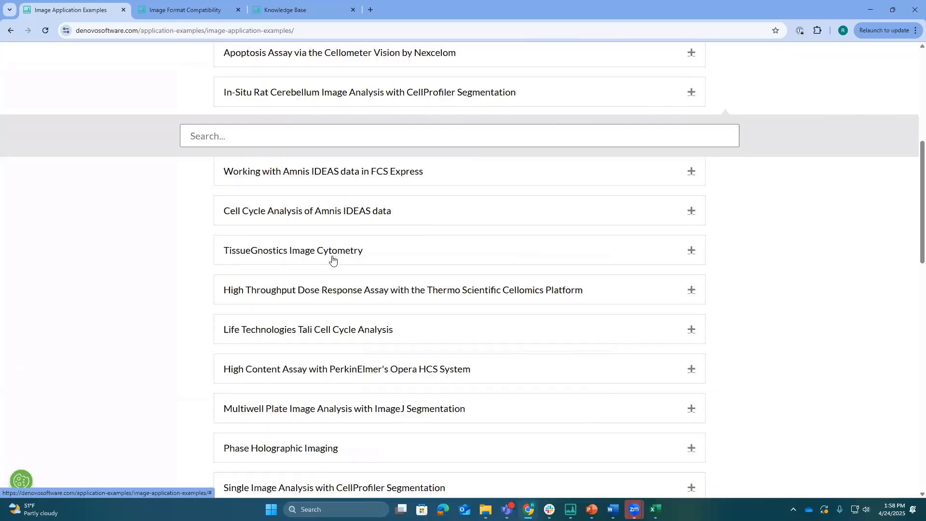
scroll(332, 261, "down", 9)
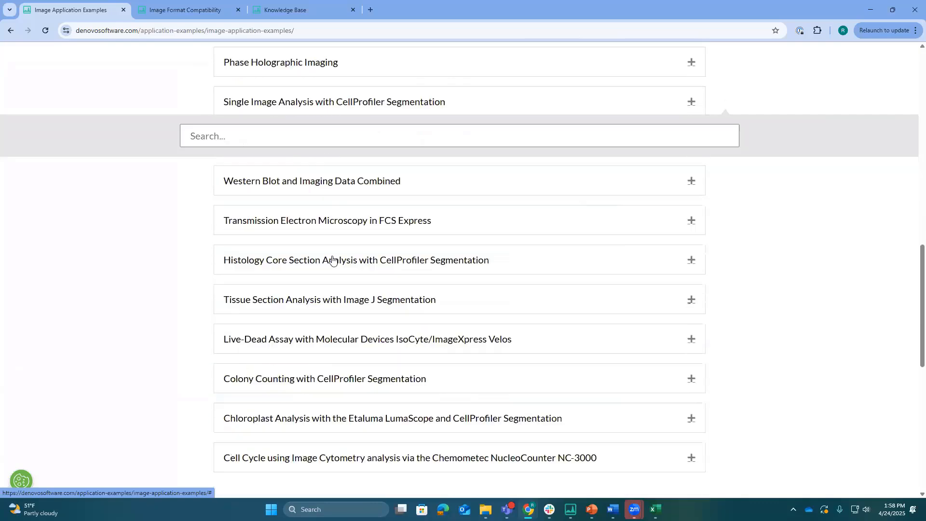
Review the rest of the image cytometry application examples and show the Compatibility Table on the Image Format Compatibility page
scroll(333, 260, "down", 2)
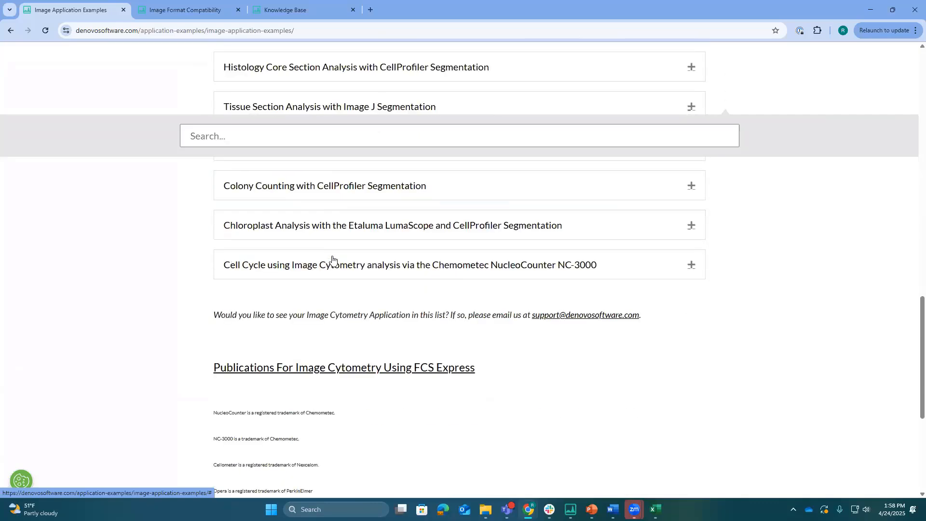
scroll(333, 260, "up", 18)
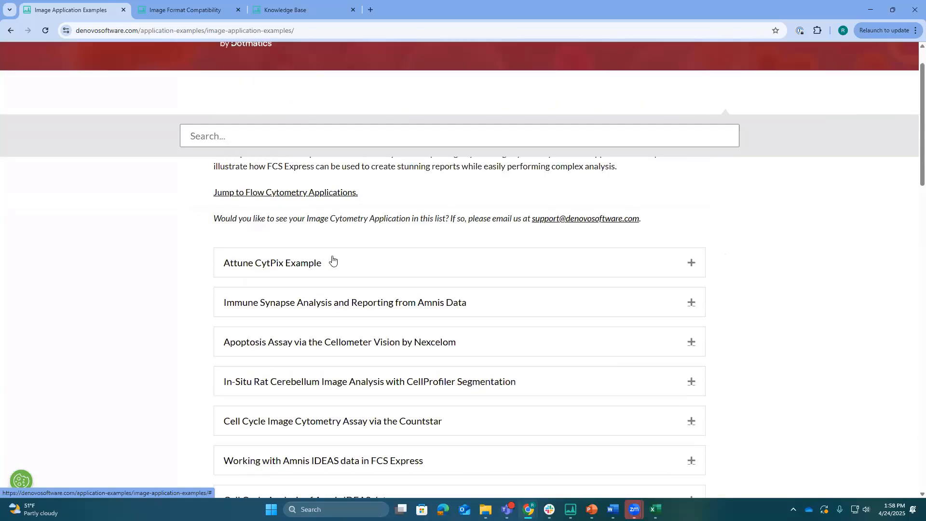
scroll(332, 260, "up", 1)
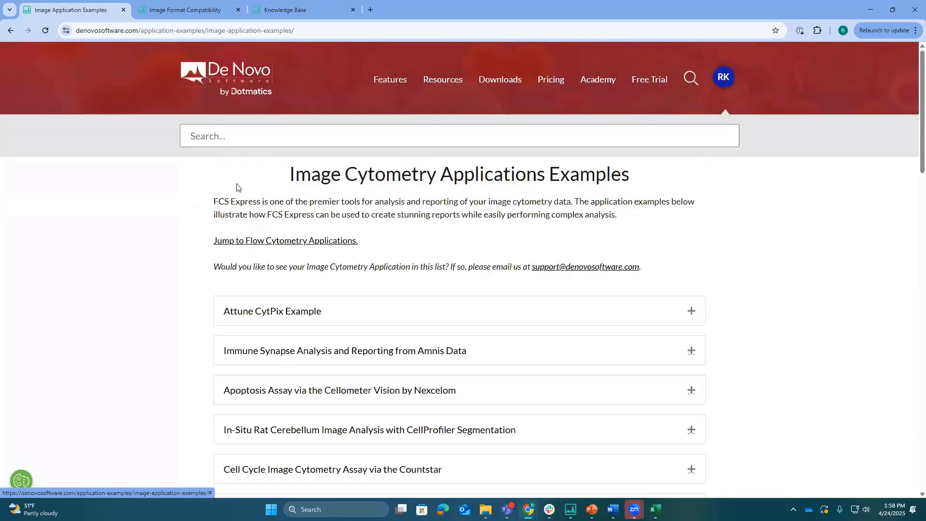
left_click(168, 10)
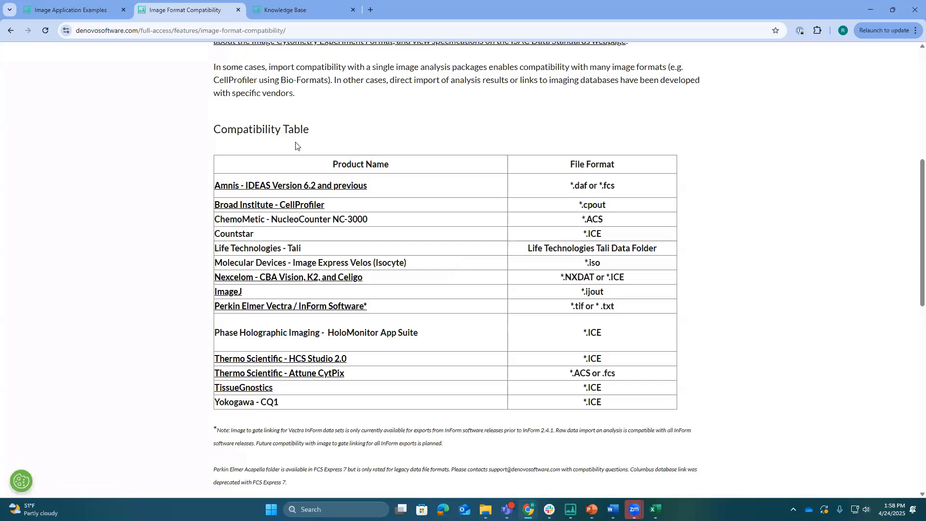
Show the FCS Express Knowledge Base page and look over its topic categories
left_click(304, 10)
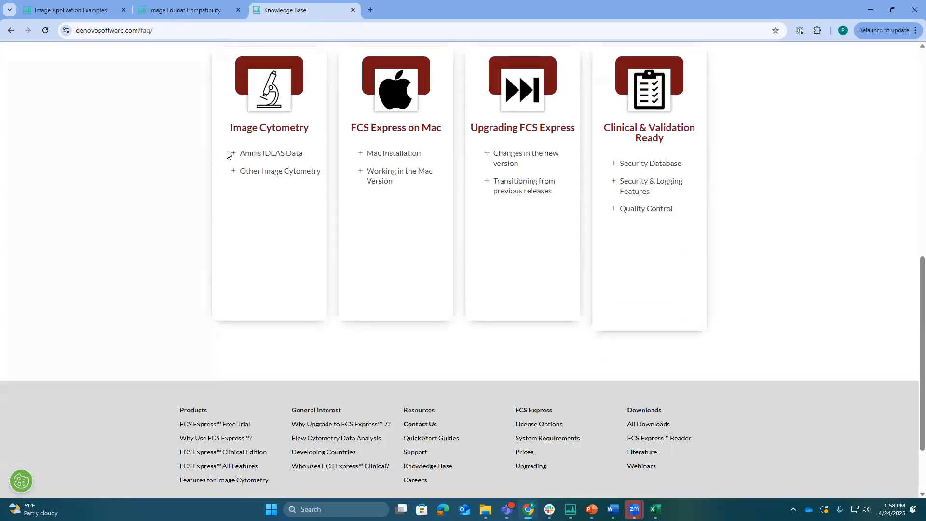
scroll(366, 223, "up", 3)
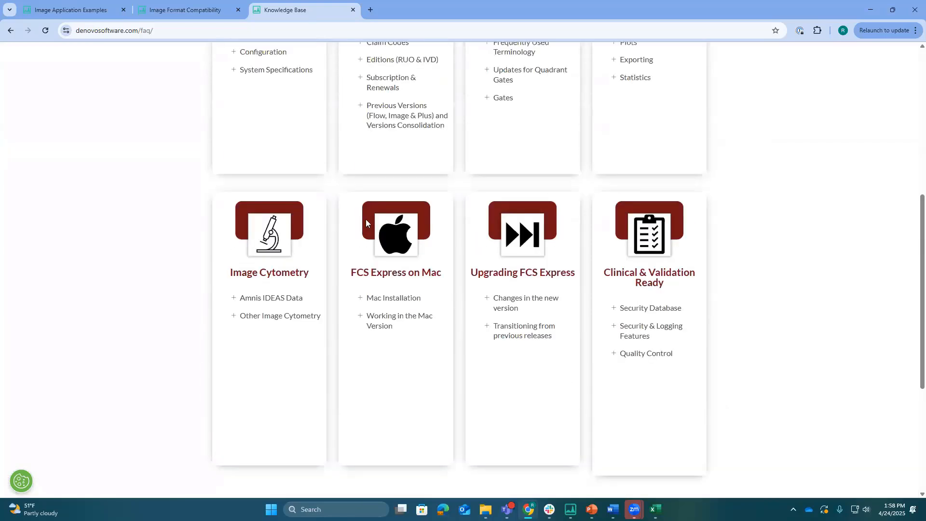
scroll(365, 223, "up", 4)
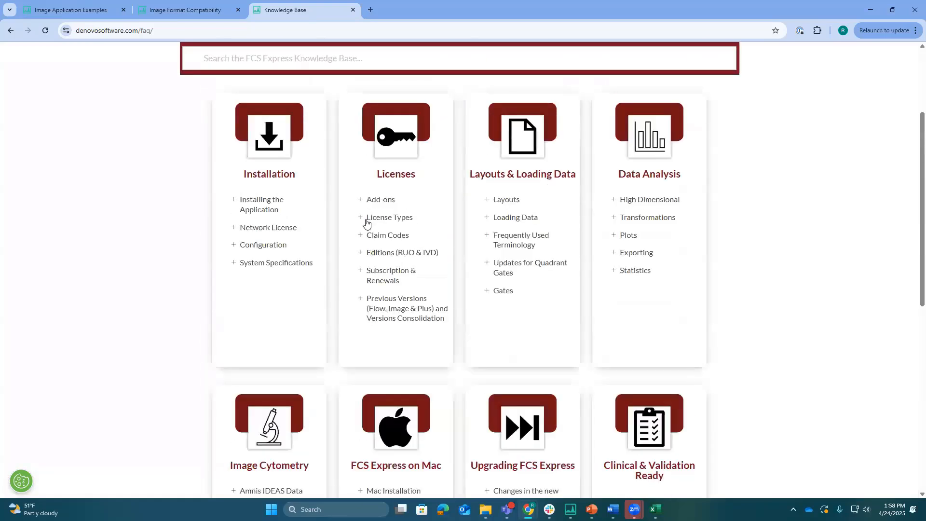
scroll(308, 261, "down", 3)
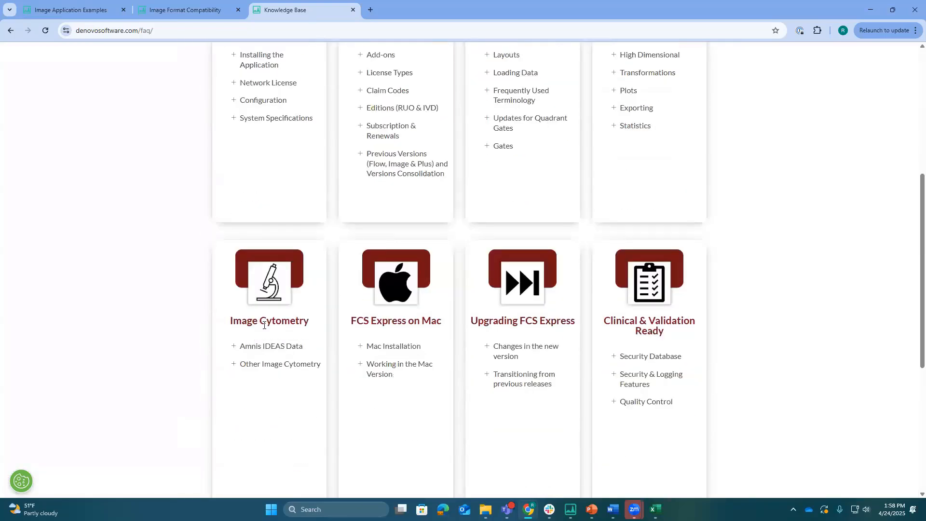
Expand the Amnis IDEAS Data and Other Image Cytometry topics under Image Cytometry and look through their questions
left_click(241, 348)
scroll(256, 318, "down", 4)
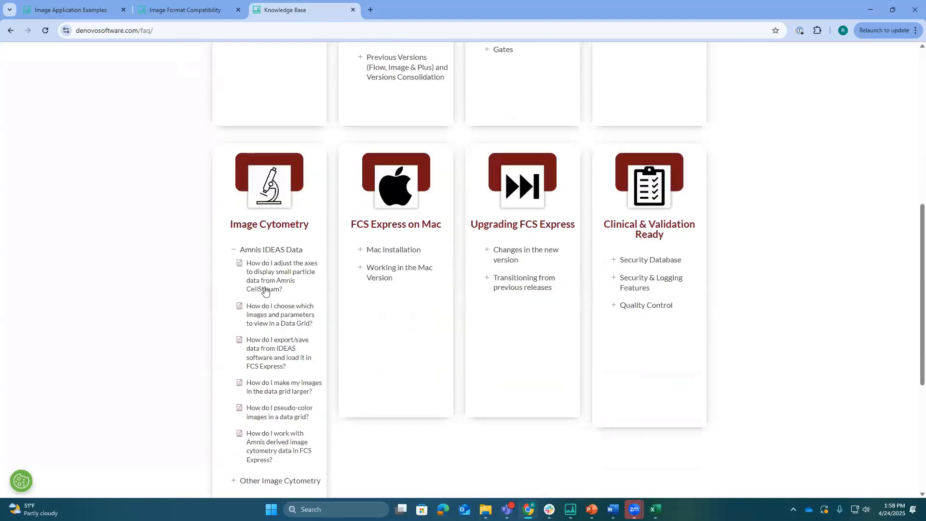
scroll(265, 290, "down", 1)
left_click(234, 337)
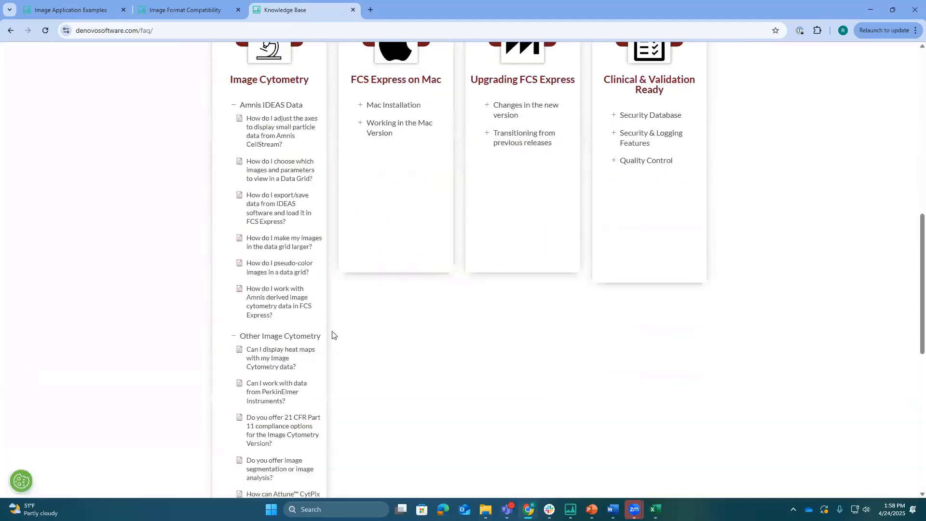
scroll(344, 333, "down", 2)
scroll(344, 333, "down", 2)
scroll(344, 333, "down", 1)
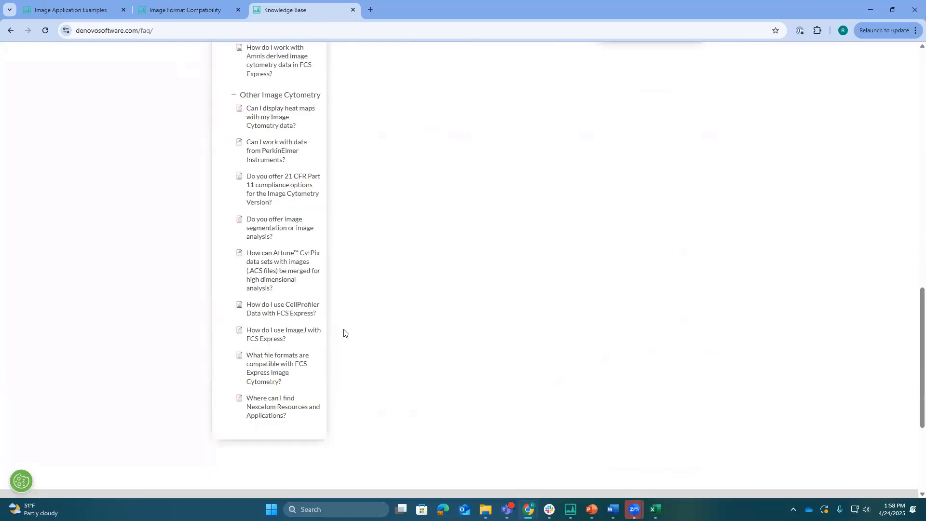
scroll(343, 333, "up", 10)
scroll(344, 333, "up", 2)
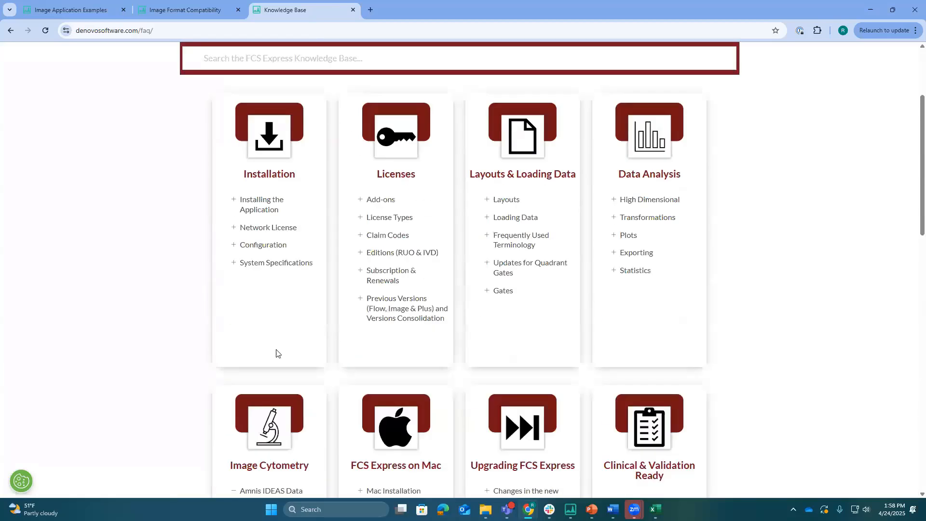
scroll(177, 340, "up", 3)
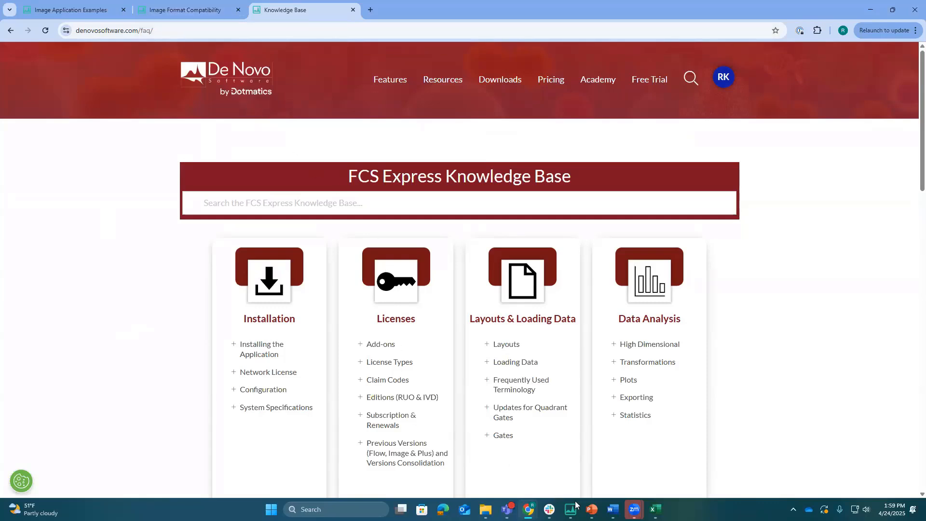
Switch to the Getting Started image layout in FCS Express and show its Support page
mouse_move(575, 505)
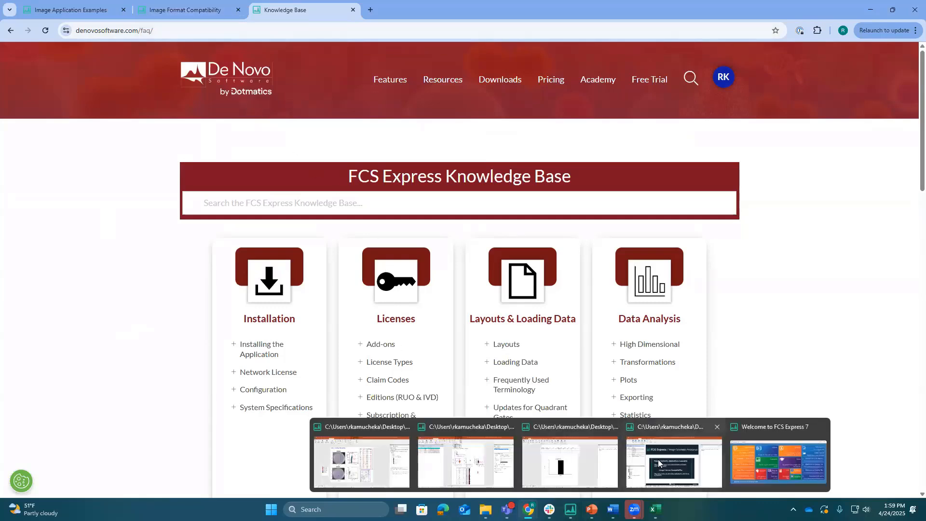
left_click(641, 458)
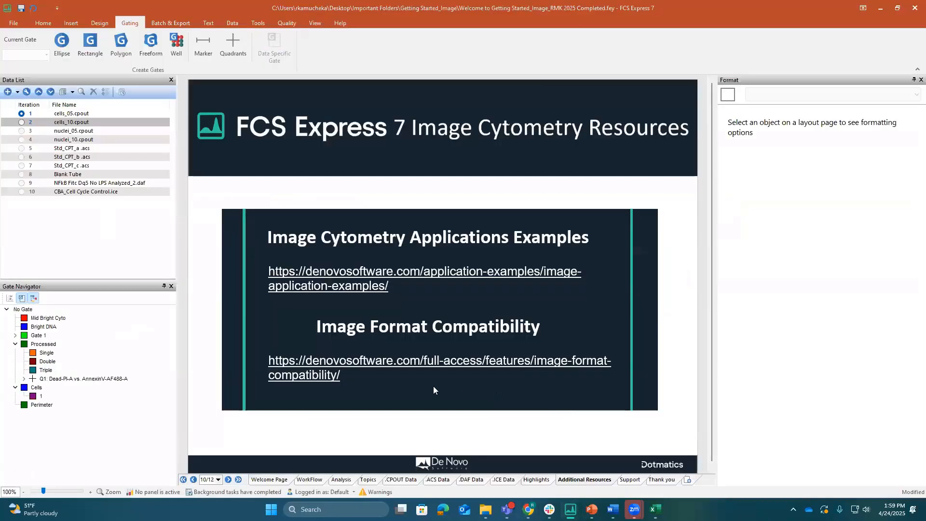
left_click(630, 480)
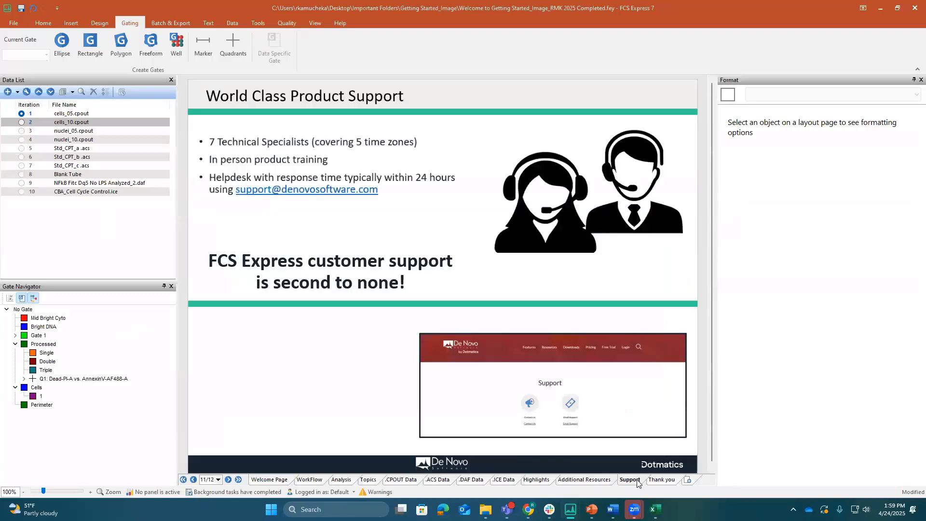